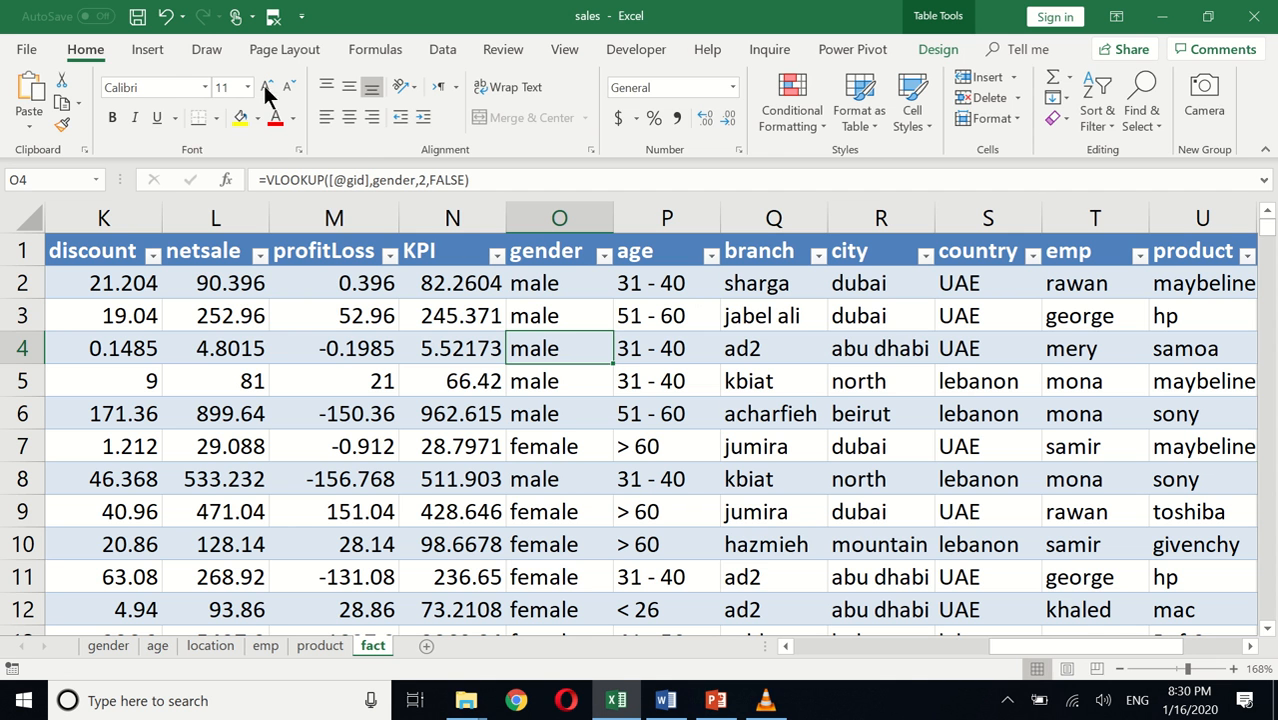
{"action": "left_click", "coordinate": [147, 52]}
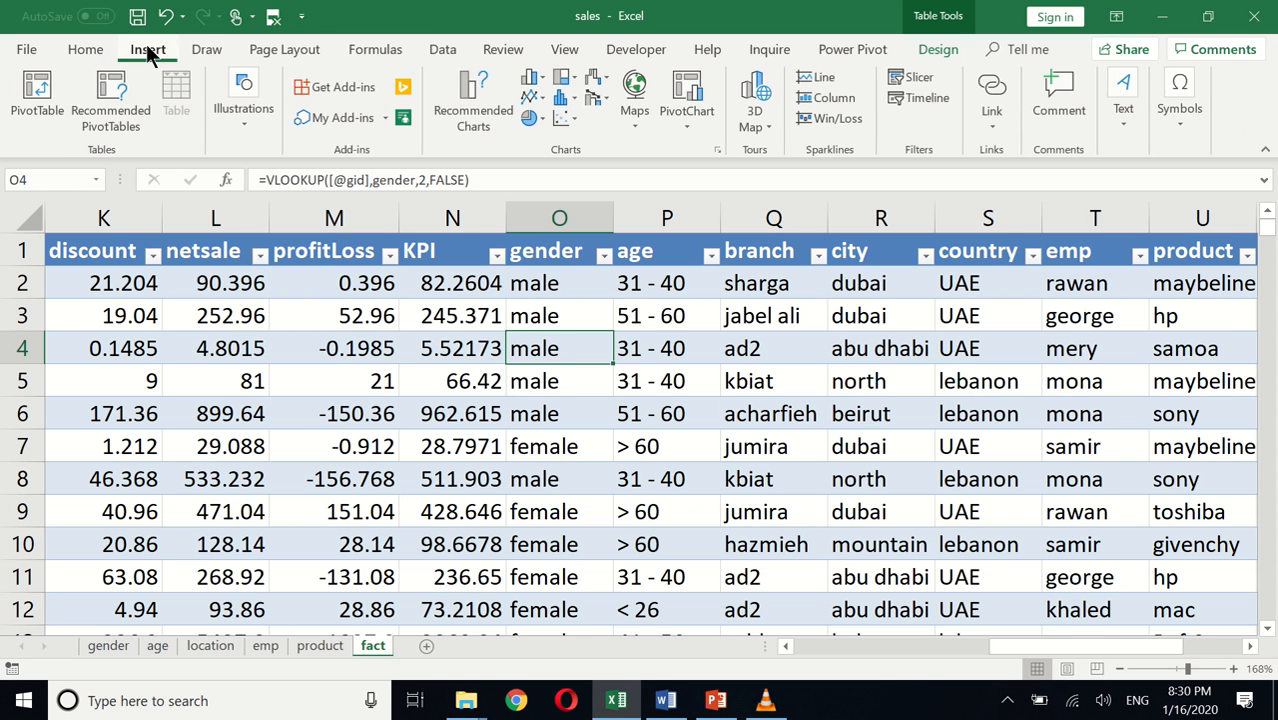
{"action": "left_click", "coordinate": [36, 90]}
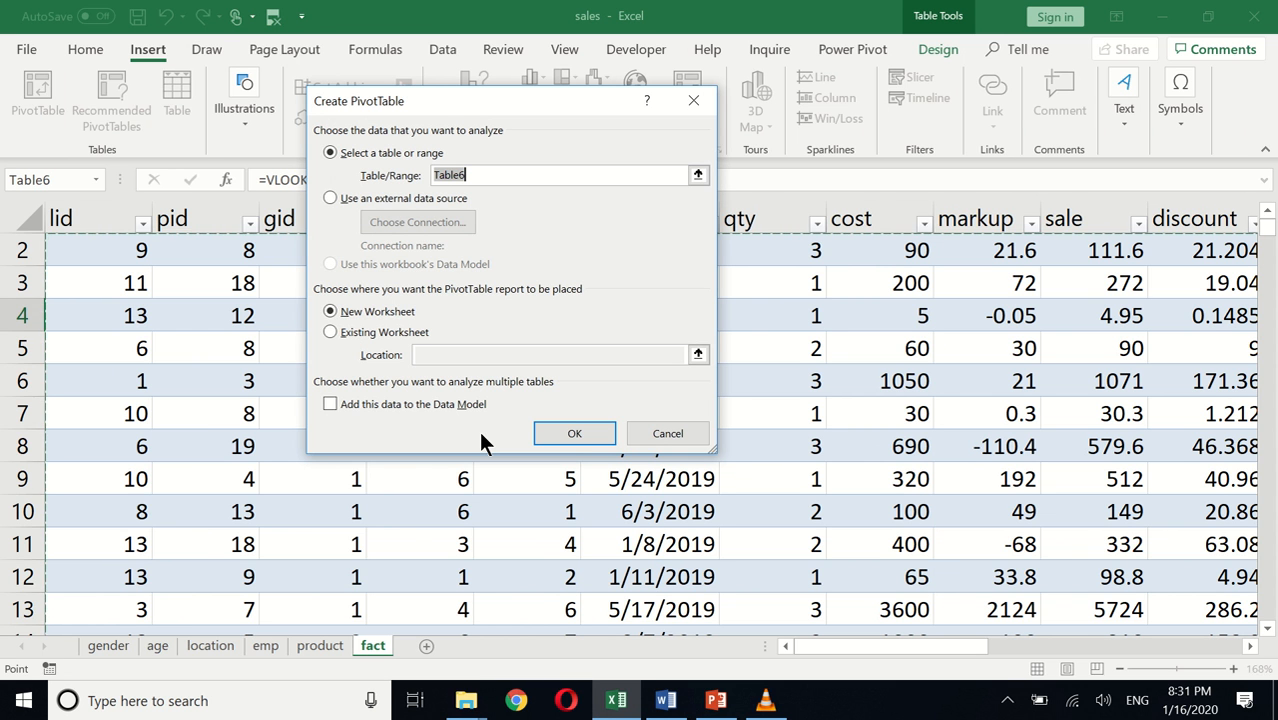
{"action": "left_click", "coordinate": [650, 432]}
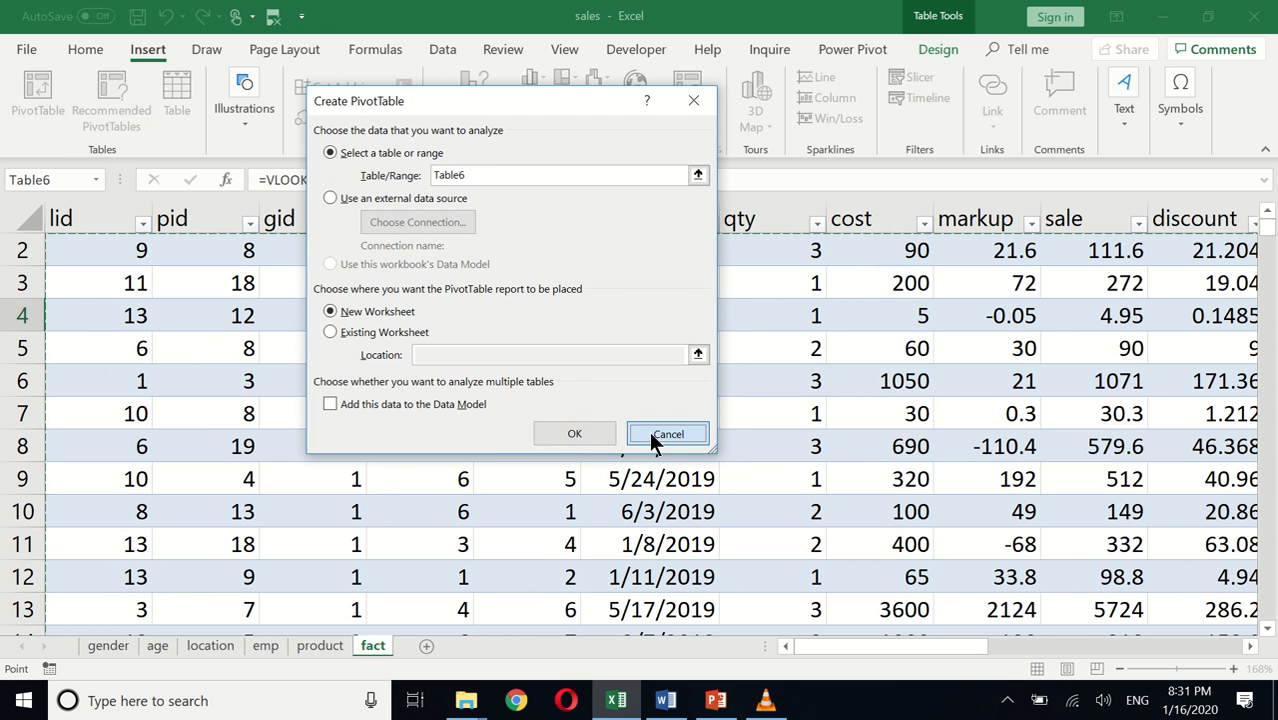
Step: Rename the data table on the fact sheet as fact
{"action": "left_click", "coordinate": [315, 317]}
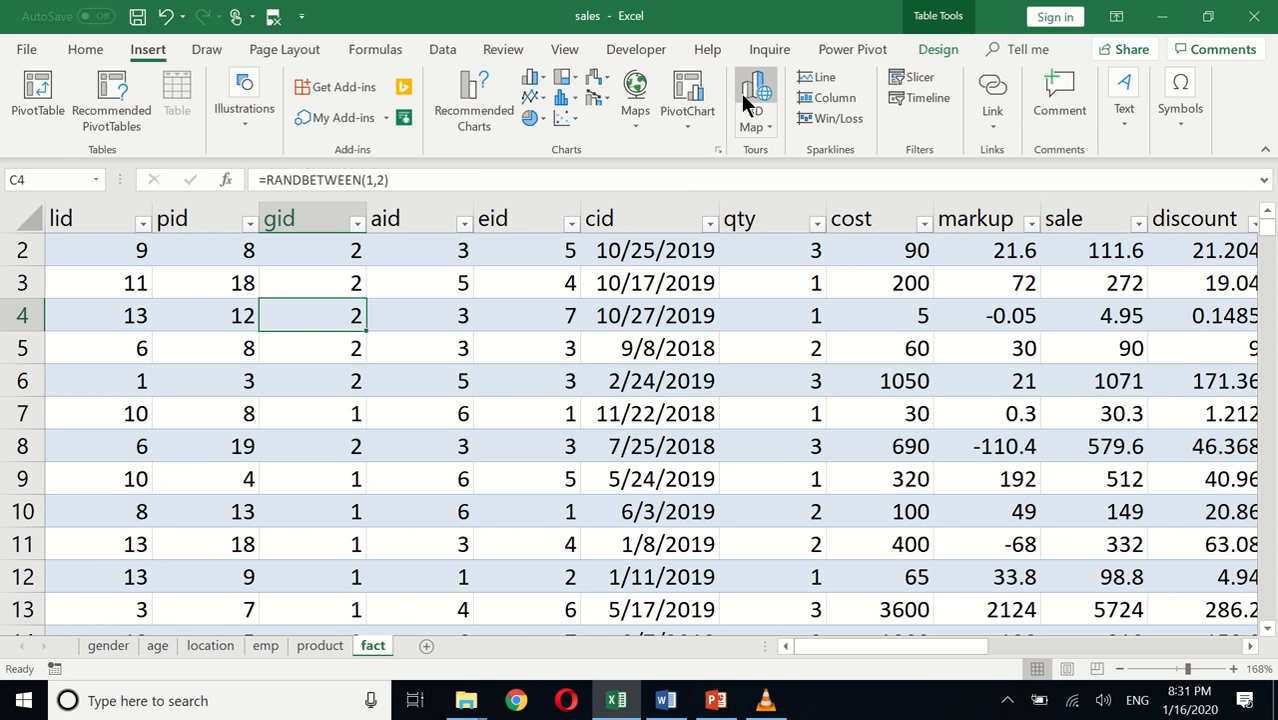
{"action": "left_click", "coordinate": [943, 48]}
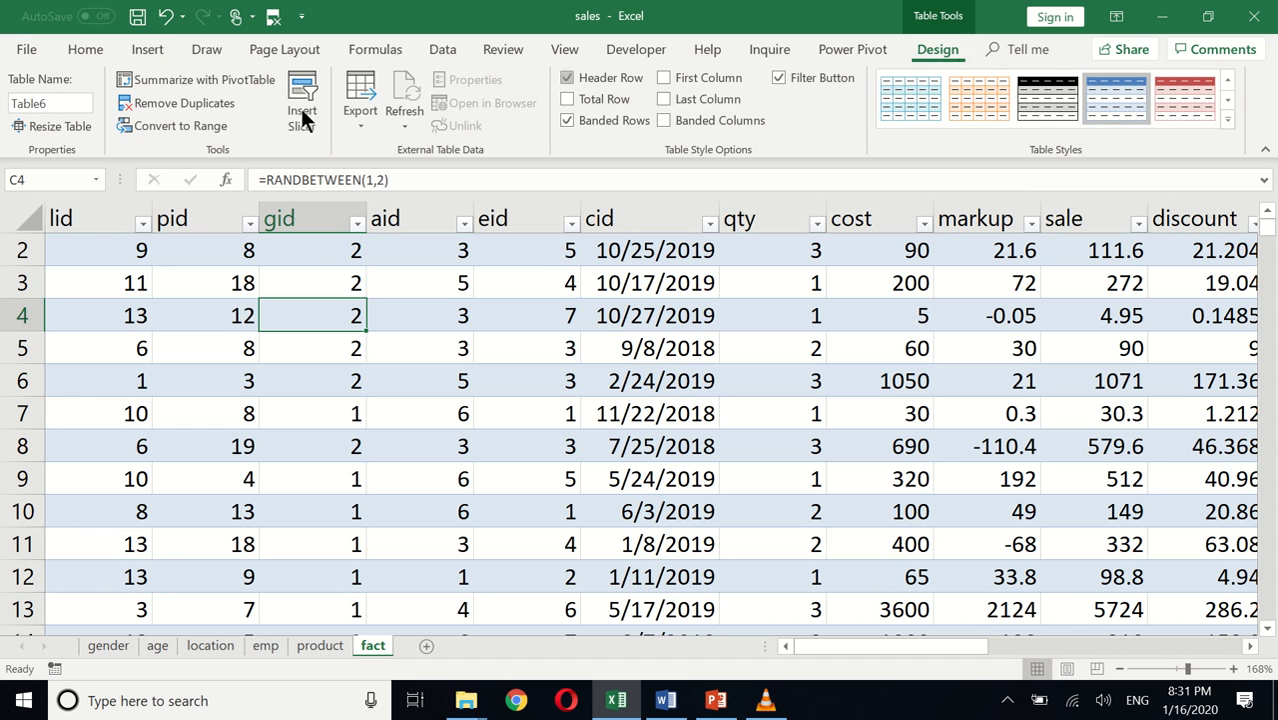
{"action": "double_click", "coordinate": [40, 100]}
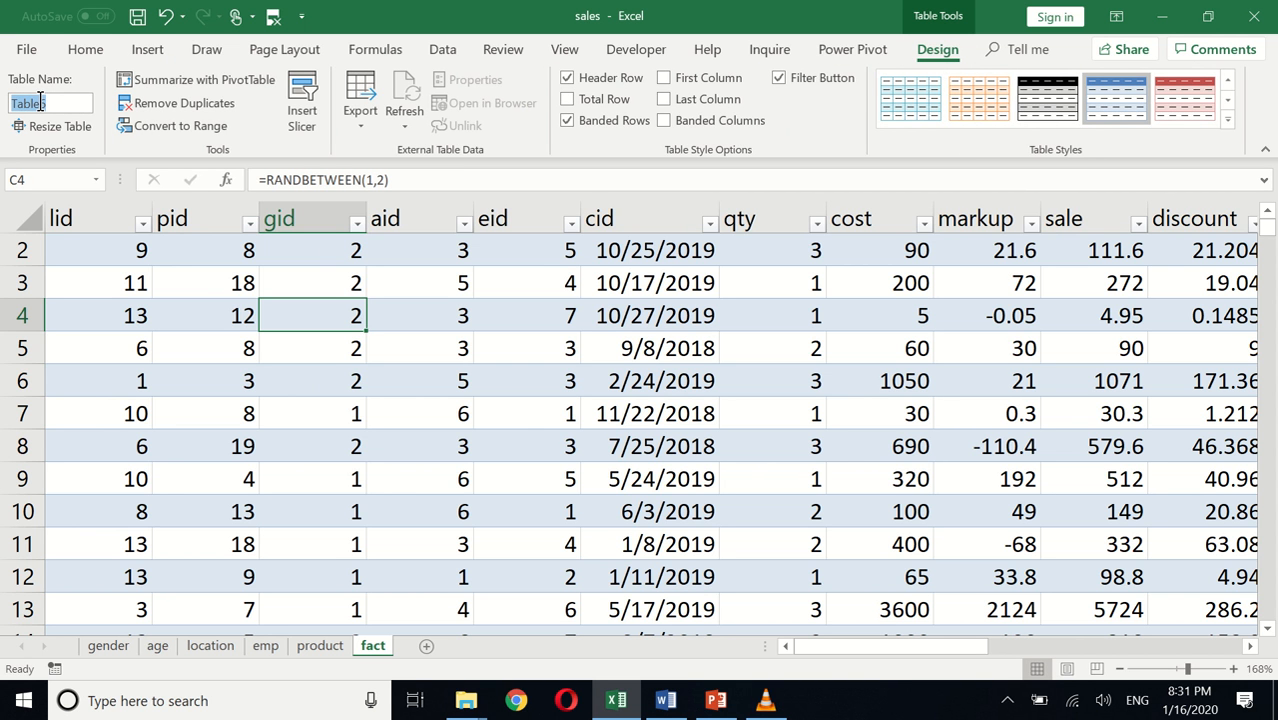
{"action": "type", "text": "fact"}
{"action": "left_click", "coordinate": [213, 350]}
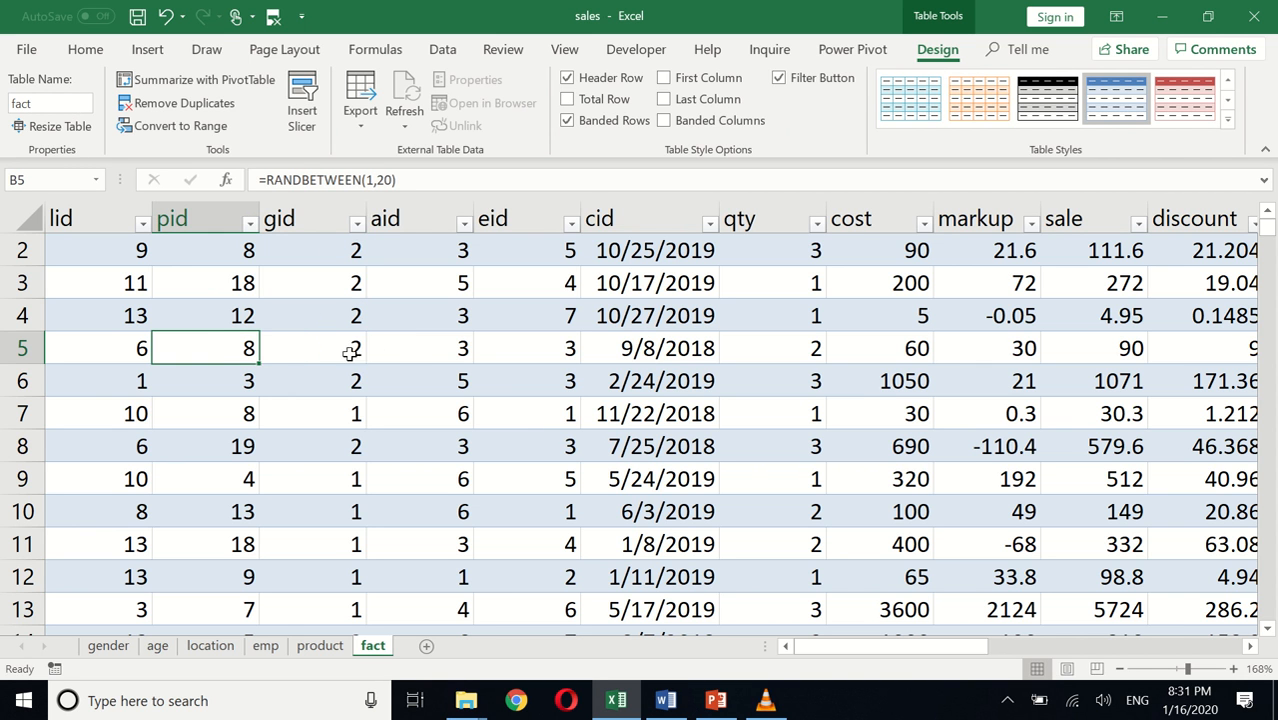
{"action": "left_click", "coordinate": [410, 353]}
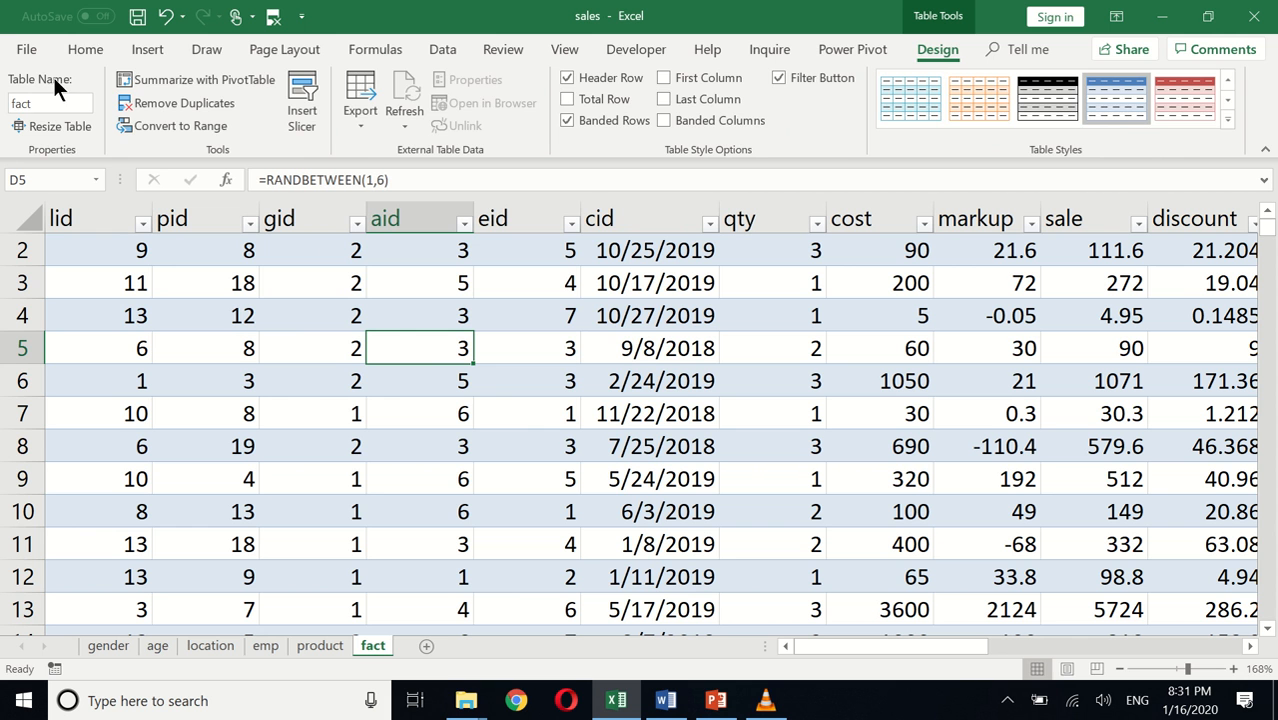
Step: Create a PivotTable from the fact table on a new worksheet
{"action": "left_click", "coordinate": [147, 50]}
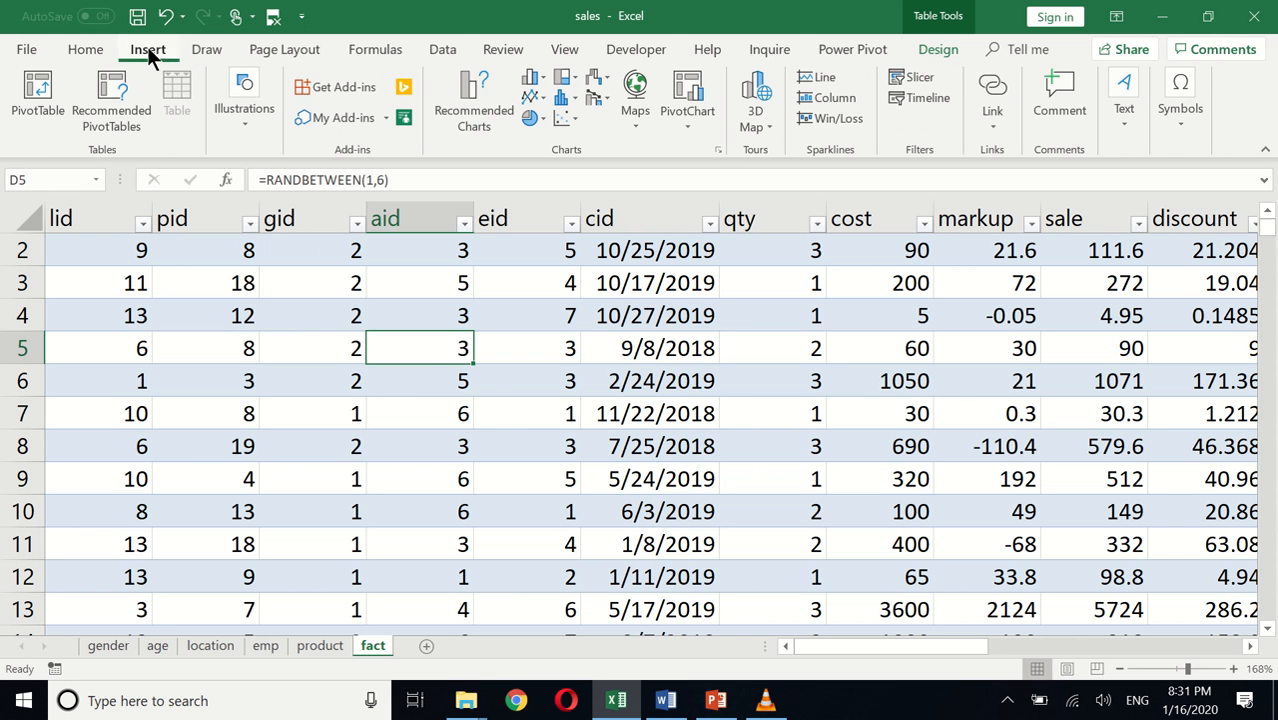
{"action": "left_click", "coordinate": [40, 110]}
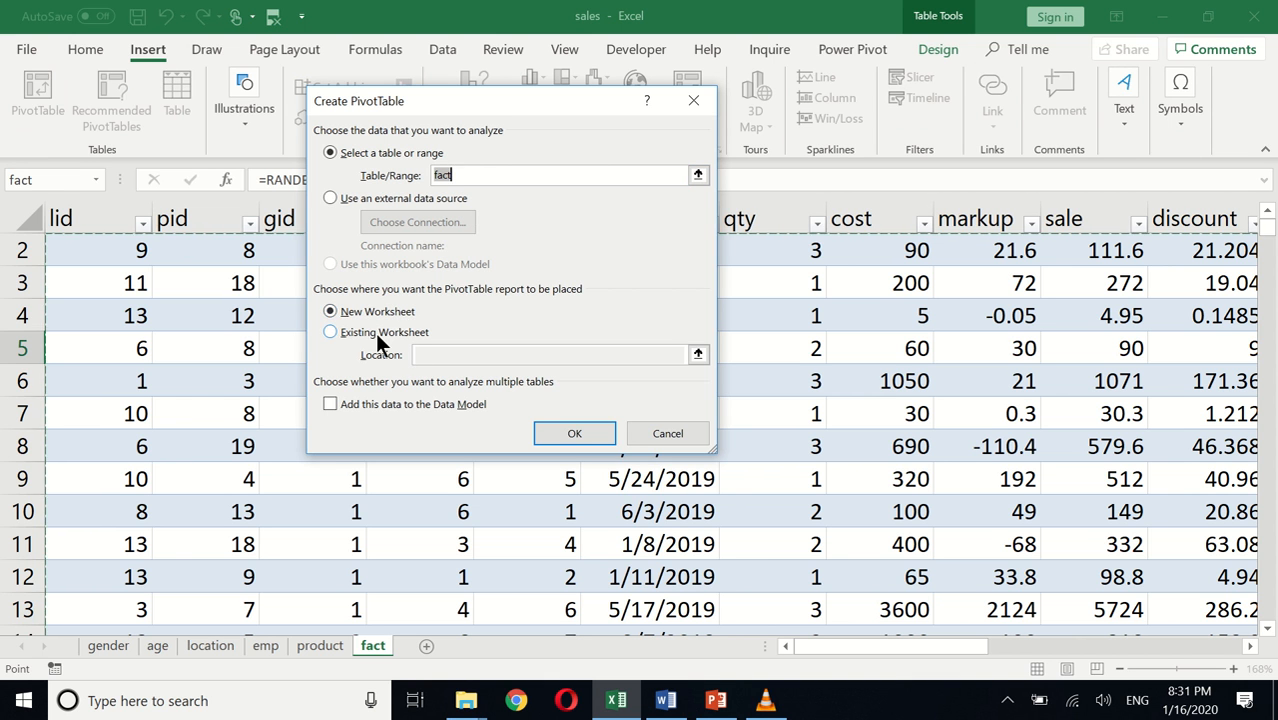
{"action": "left_click", "coordinate": [566, 435]}
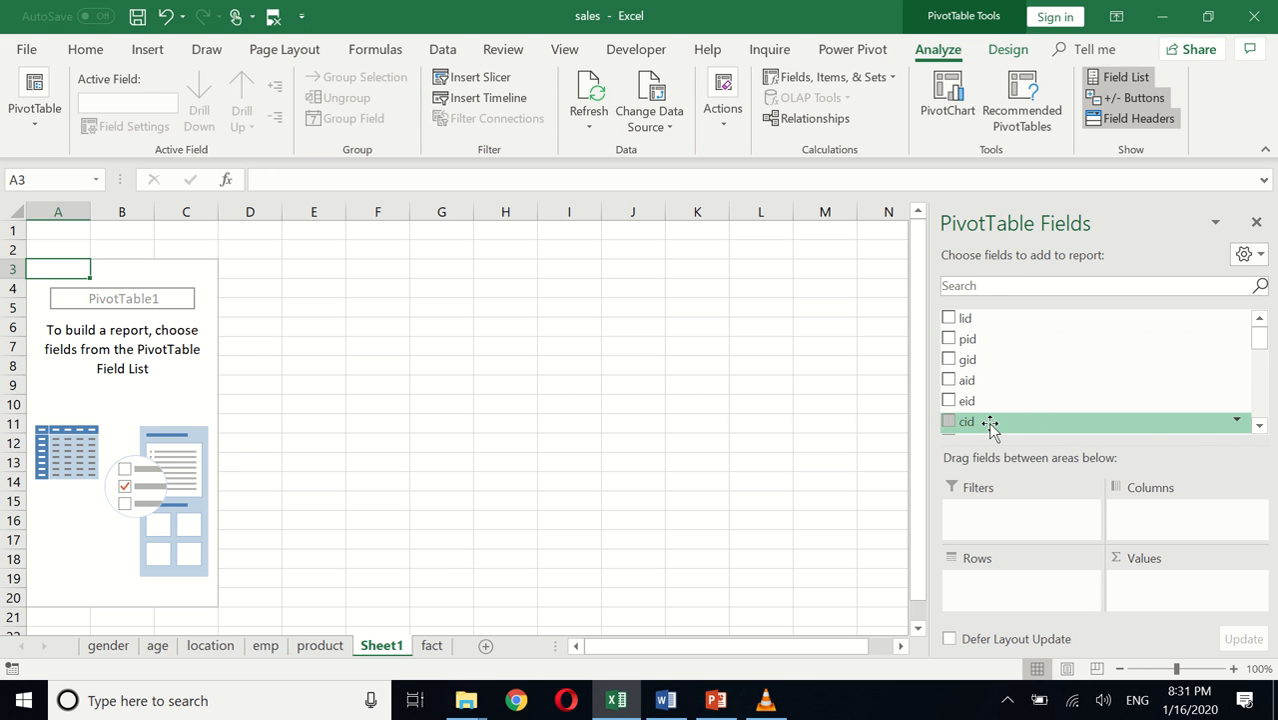
Step: Add the cid date field to the PivotTable's rows and the sale field to its values
{"action": "left_click_drag", "start_coordinate": [990, 423], "coordinate": [987, 592]}
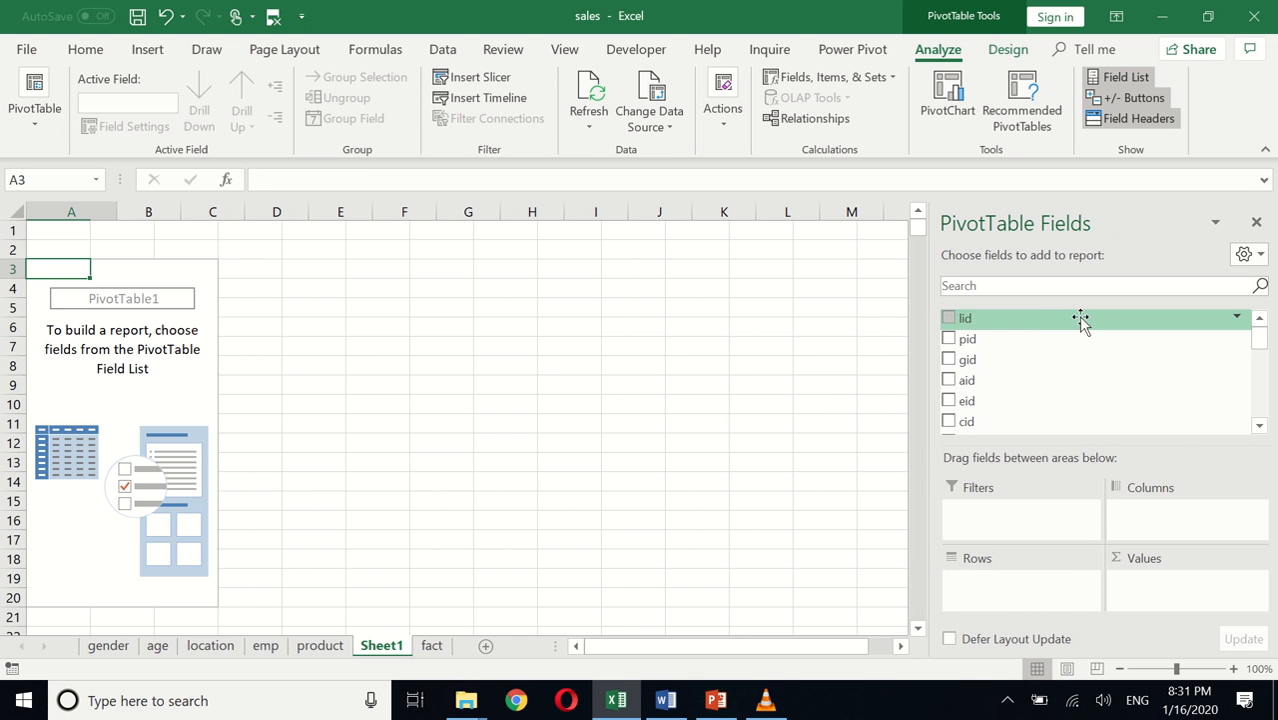
{"action": "left_click", "coordinate": [1009, 284]}
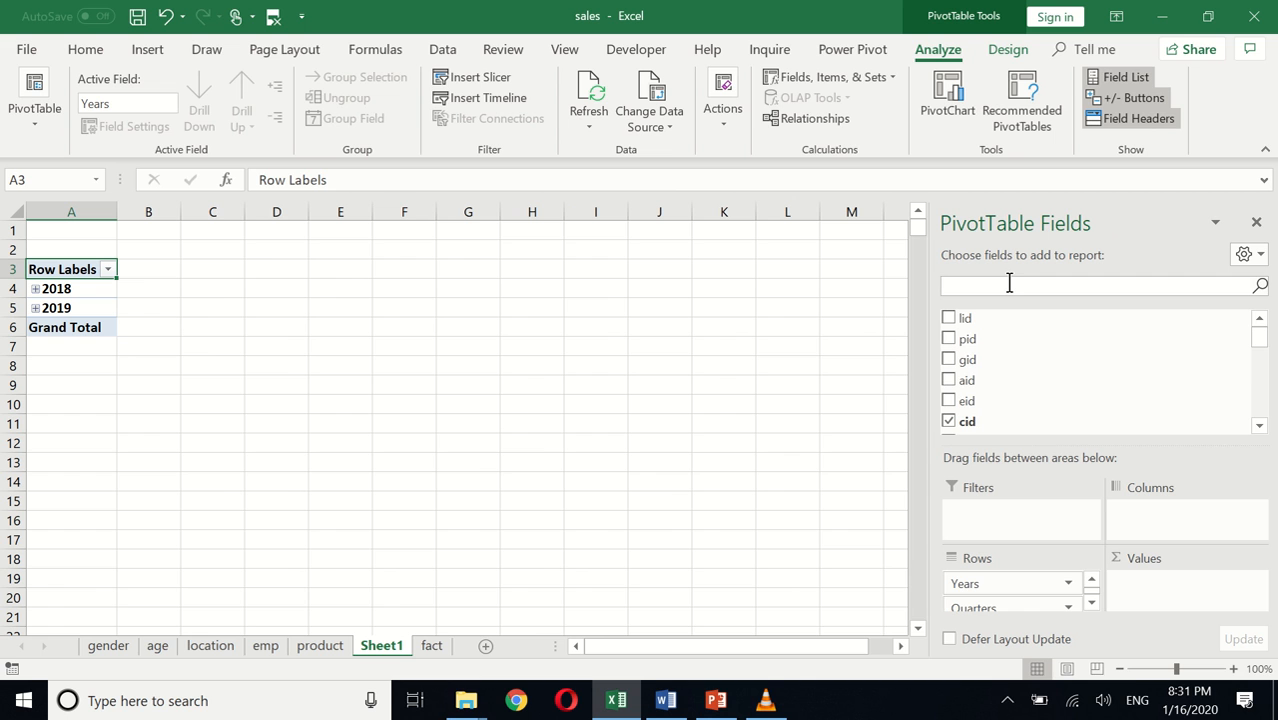
{"action": "type", "text": "sal"}
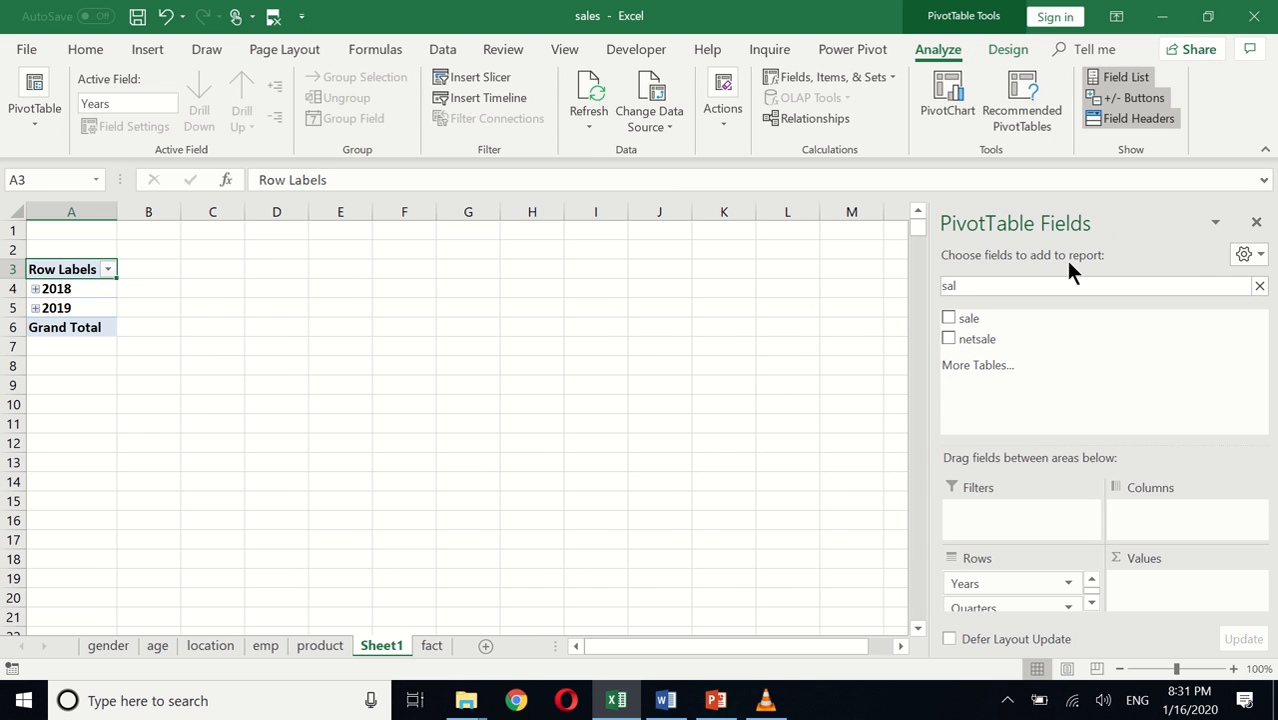
{"action": "left_click_drag", "start_coordinate": [970, 316], "coordinate": [1148, 594]}
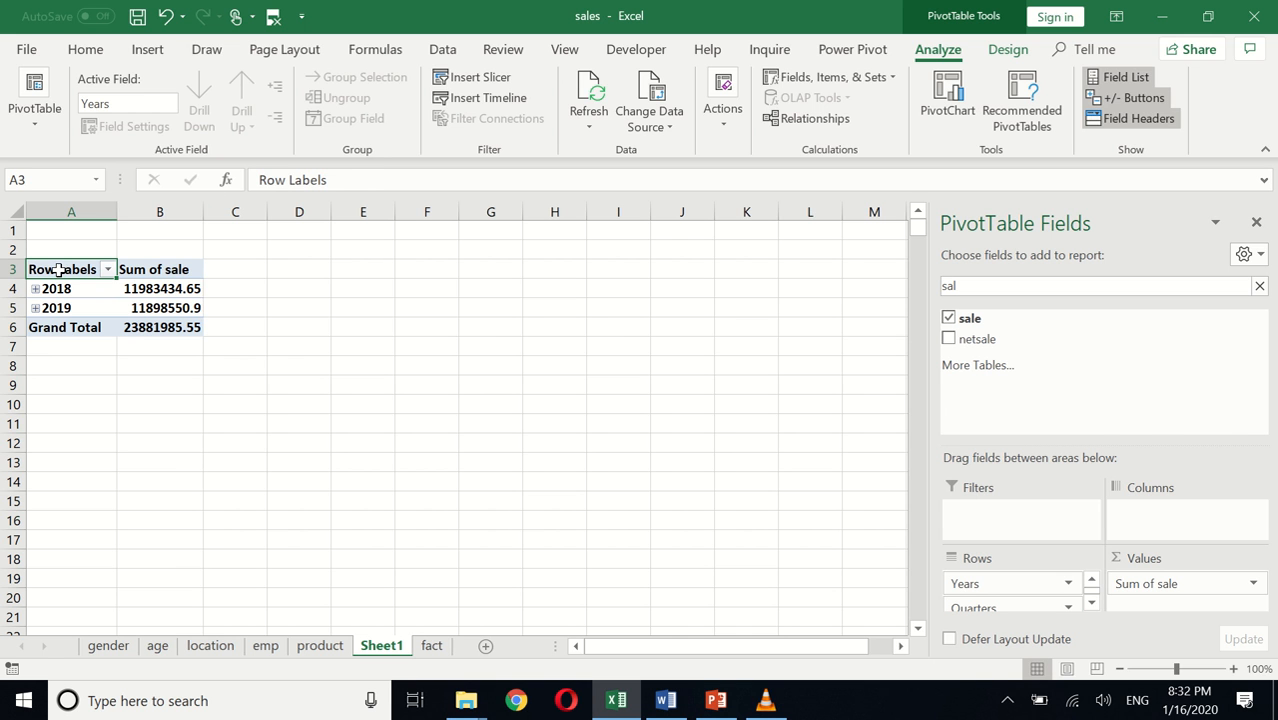
Step: Change the PivotTable's row header in A3 to Calendar
{"action": "left_click", "coordinate": [350, 181]}
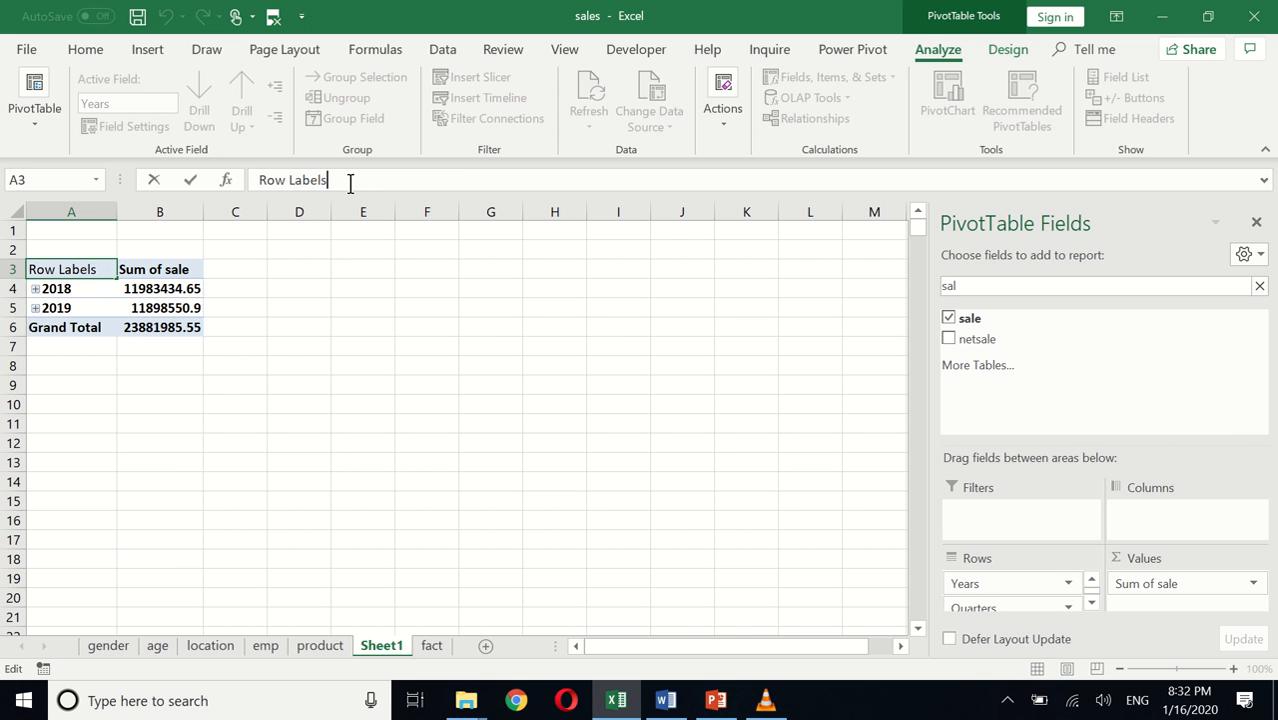
{"action": "key", "text": "BackSpace"}
{"action": "key", "text": "BackSpace"}
{"action": "key", "text": "BackSpace"}
{"action": "key", "text": "BackSpace"}
{"action": "key", "text": "BackSpace"}
{"action": "key", "text": "BackSpace"}
{"action": "key", "text": "BackSpace"}
{"action": "key", "text": "BackSpace"}
{"action": "key", "text": "BackSpace"}
{"action": "key", "text": "BackSpace"}
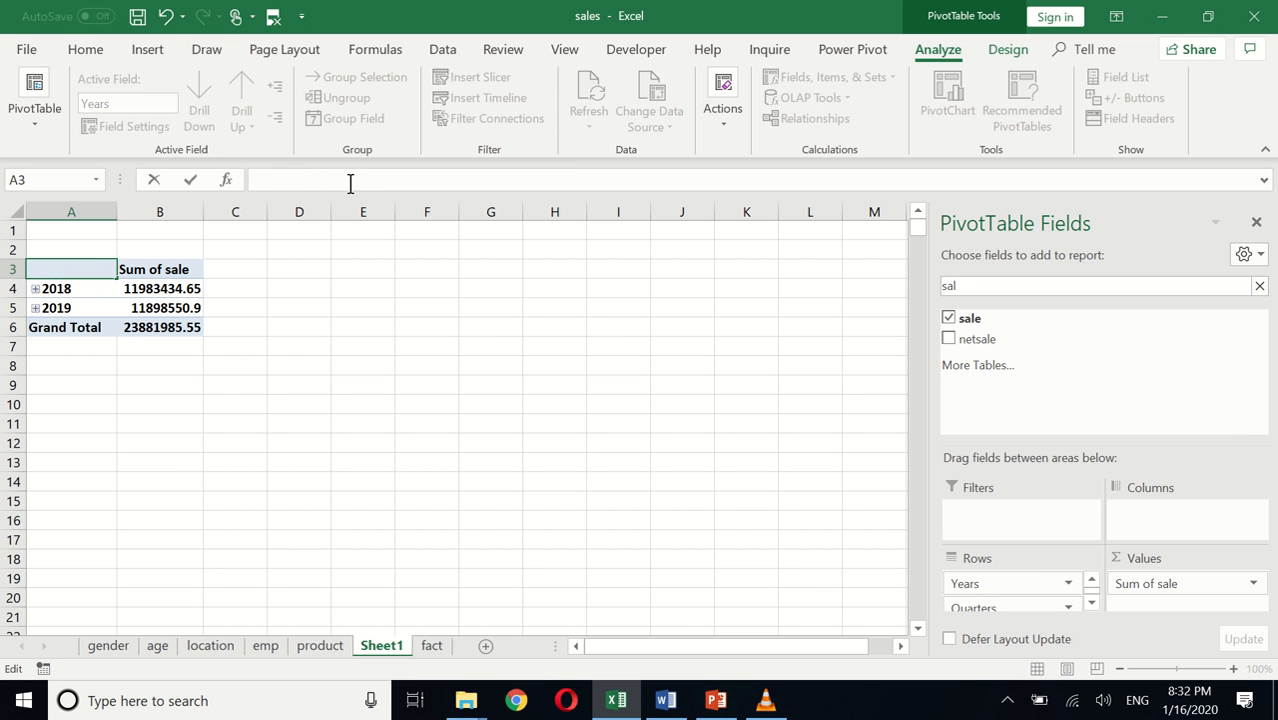
{"action": "type", "text": "Calendar"}
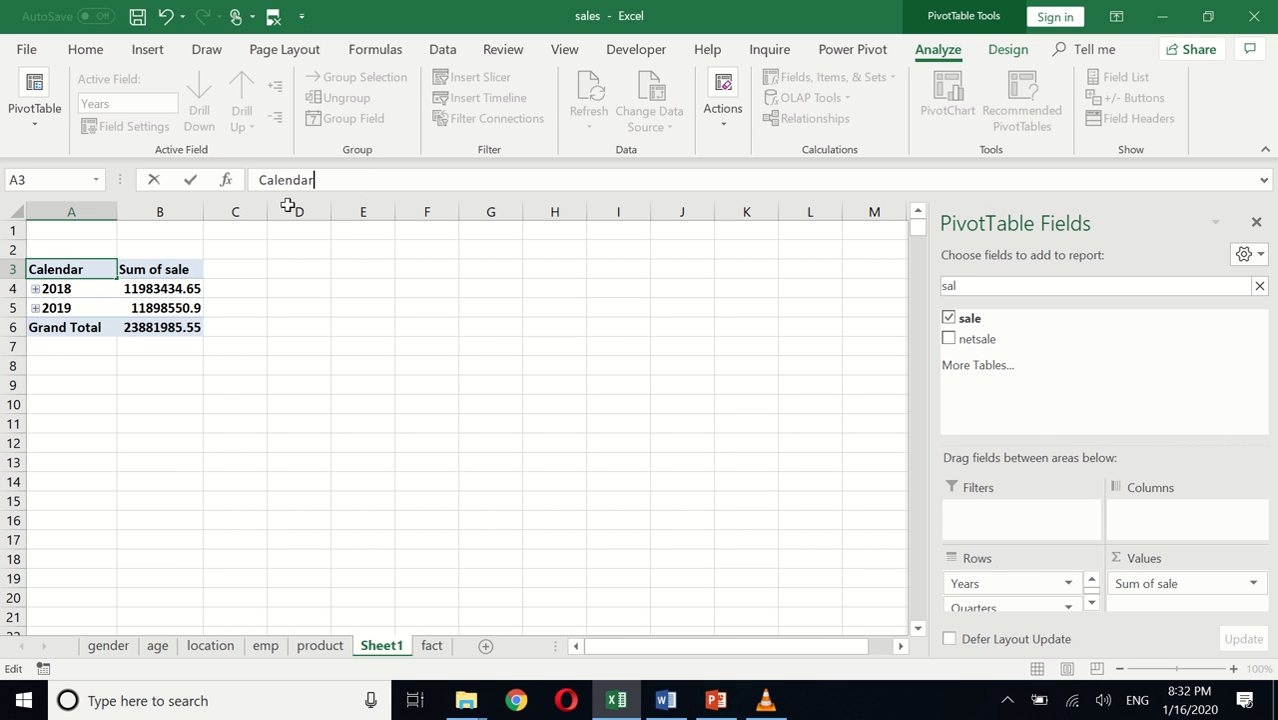
{"action": "key", "text": "Tab"}
Step: Rename the PivotTable's value column header in B3 as Total Sale
{"action": "left_click", "coordinate": [338, 176]}
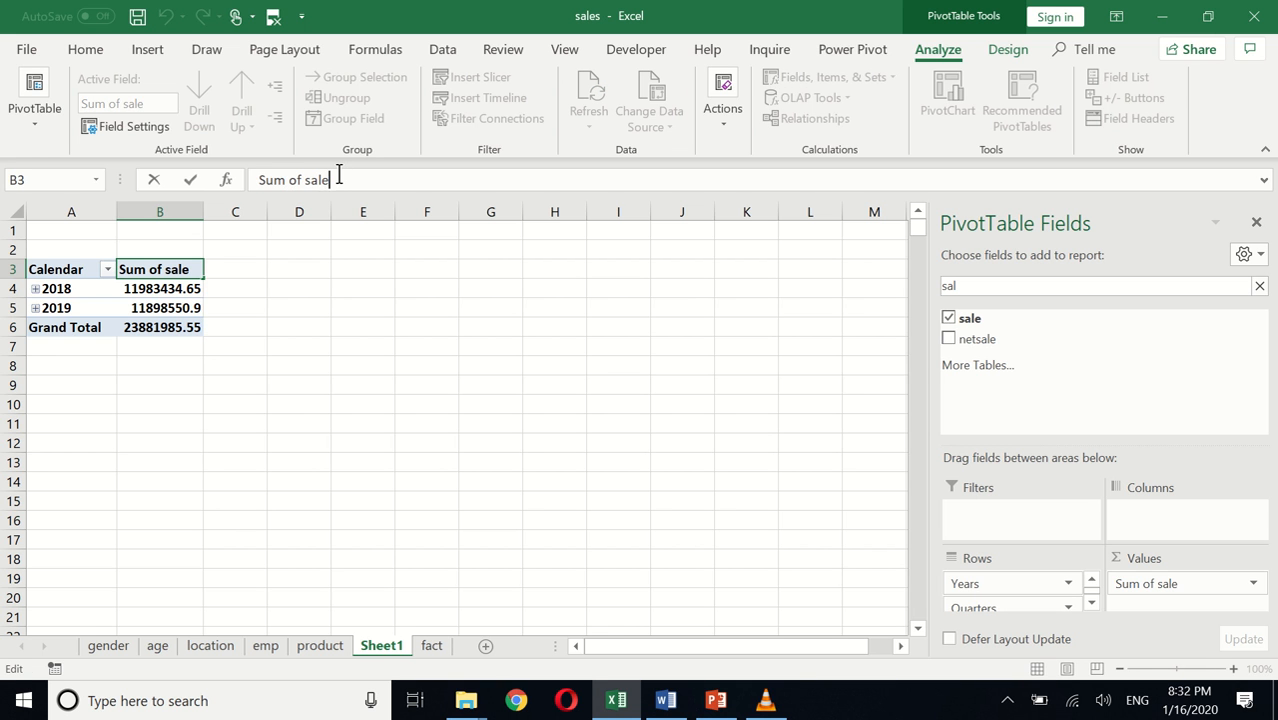
{"action": "key", "text": "Left"}
{"action": "key", "text": "Left"}
{"action": "key", "text": "Left"}
{"action": "key", "text": "Left"}
{"action": "key", "text": "Left"}
{"action": "key", "text": "Left"}
{"action": "key", "text": "Left"}
{"action": "key", "text": "Left"}
{"action": "key", "text": "Left"}
{"action": "key", "text": "Left"}
{"action": "key", "text": "Left"}
{"action": "type", "text": "Total Sa"}
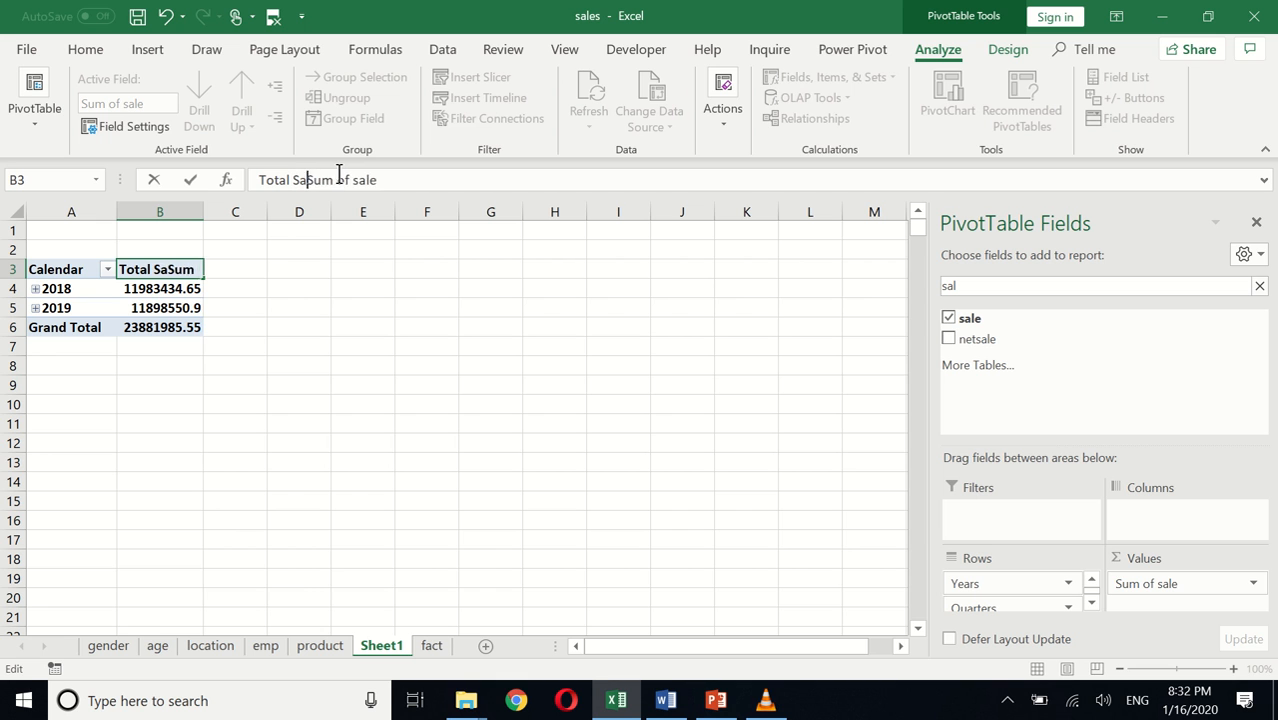
{"action": "type", "text": "le"}
{"action": "key", "text": "Delete"}
{"action": "key", "text": "Delete"}
{"action": "key", "text": "Delete"}
{"action": "key", "text": "Delete"}
{"action": "key", "text": "Delete"}
{"action": "key", "text": "Delete"}
{"action": "key", "text": "Delete"}
{"action": "key", "text": "Delete"}
{"action": "key", "text": "Delete"}
{"action": "key", "text": "Delete"}
{"action": "key", "text": "Delete"}
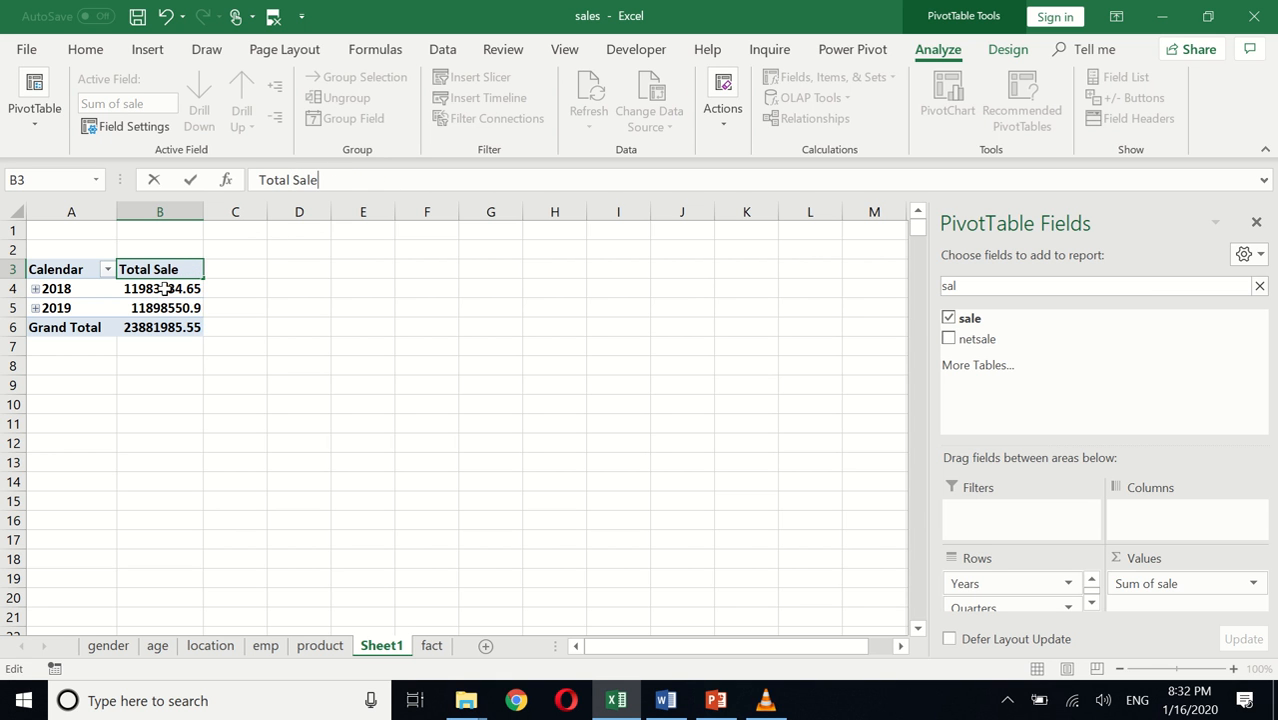
{"action": "key", "text": "Return"}
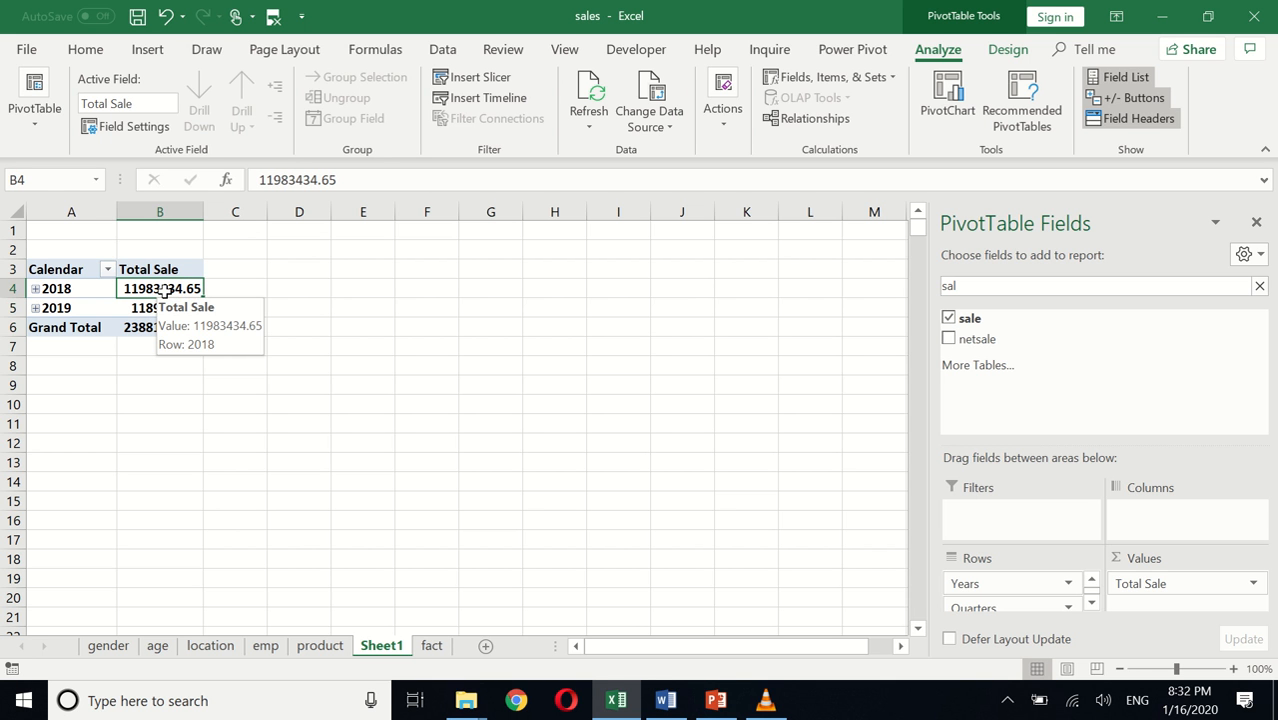
Step: Format the Total Sale values in B4:B6 with comma style and no decimal places
{"action": "key", "text": "shift+Down"}
{"action": "key", "text": "shift+Down"}
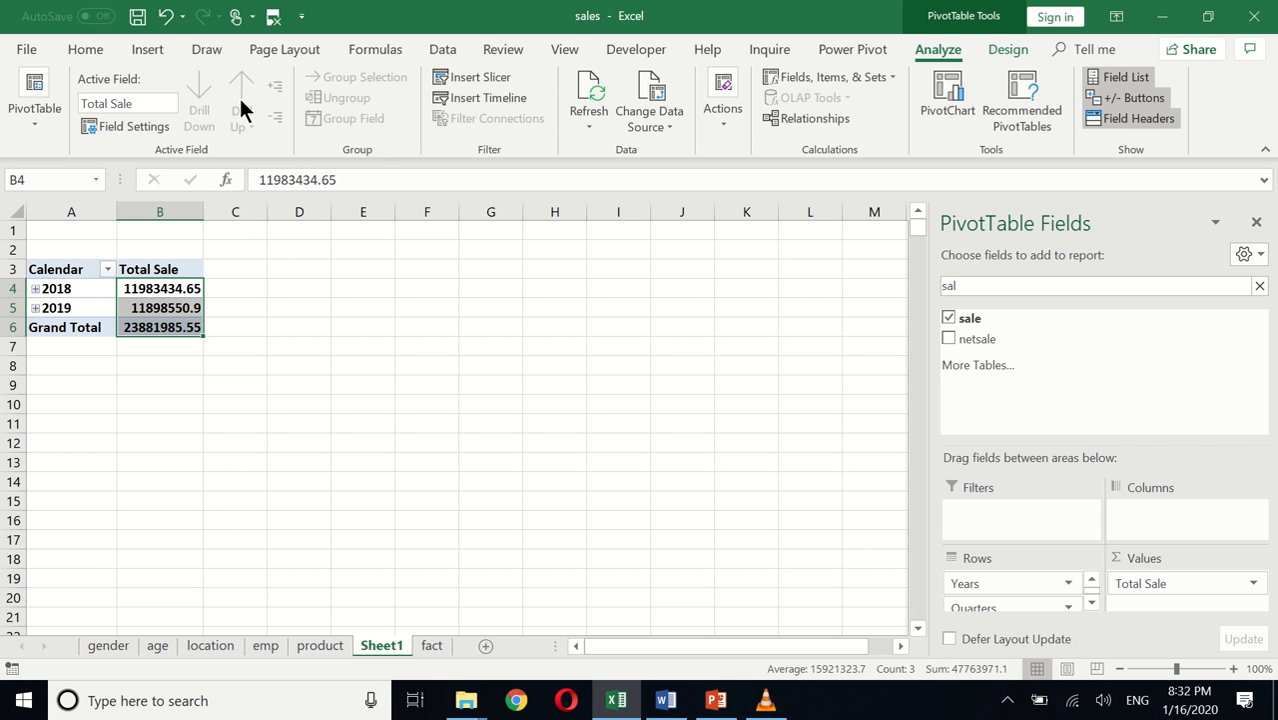
{"action": "left_click", "coordinate": [87, 50]}
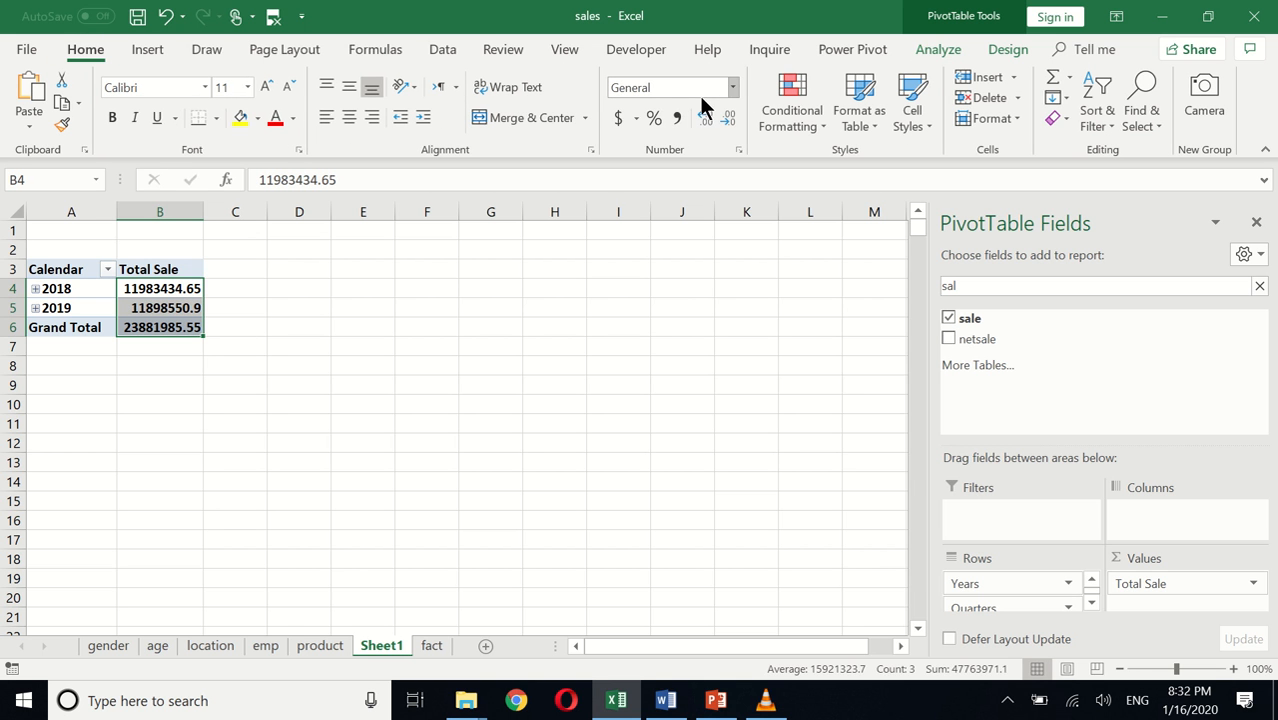
{"action": "left_click", "coordinate": [677, 118]}
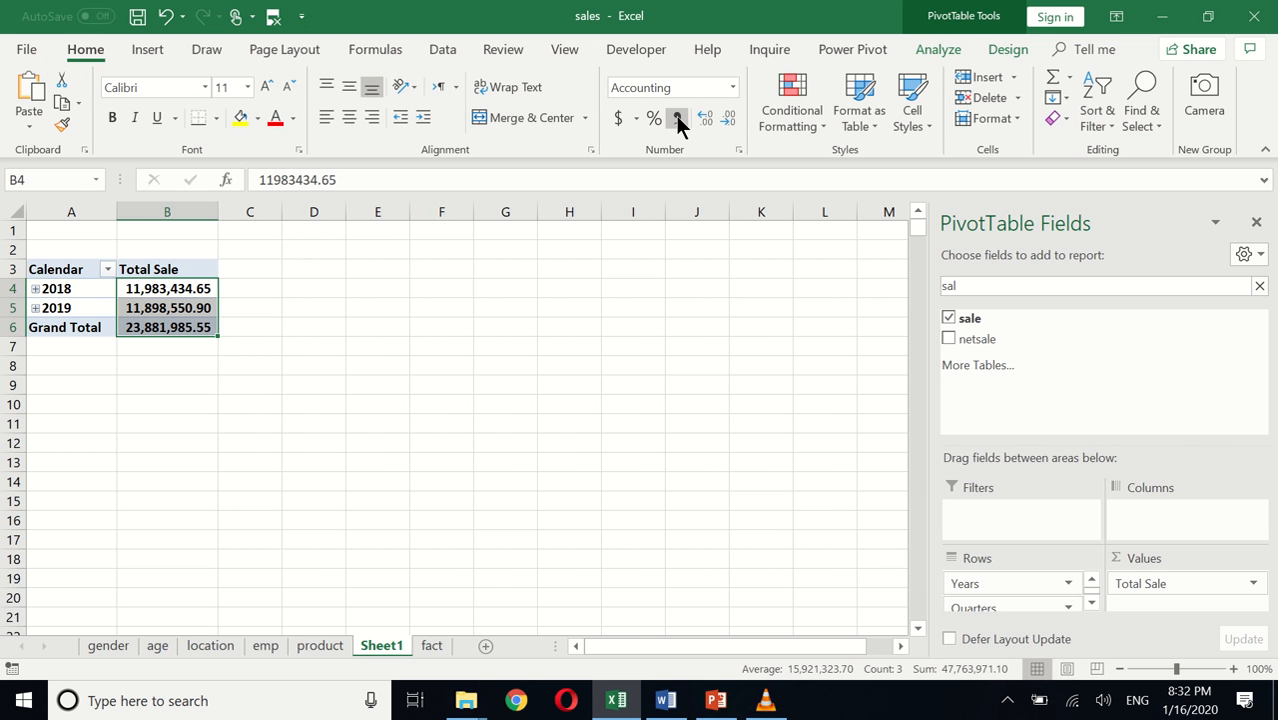
{"action": "left_click", "coordinate": [728, 118]}
{"action": "left_click", "coordinate": [728, 118]}
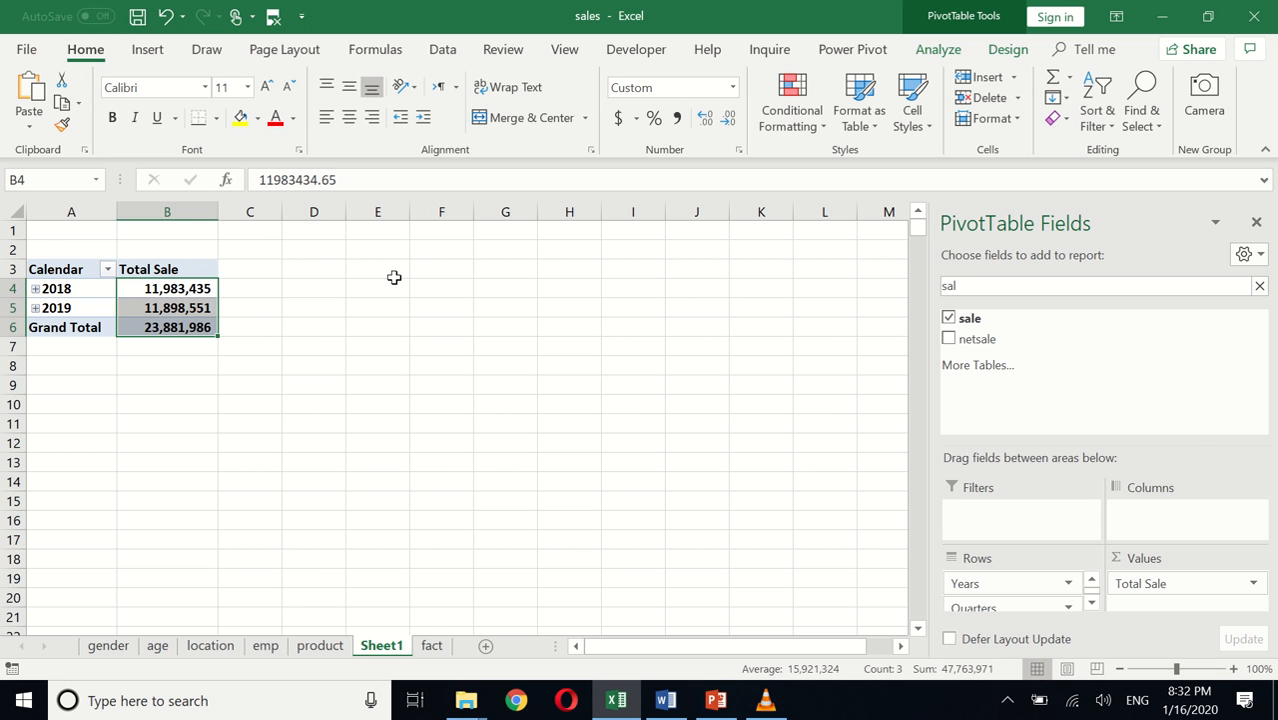
{"action": "left_click", "coordinate": [155, 314]}
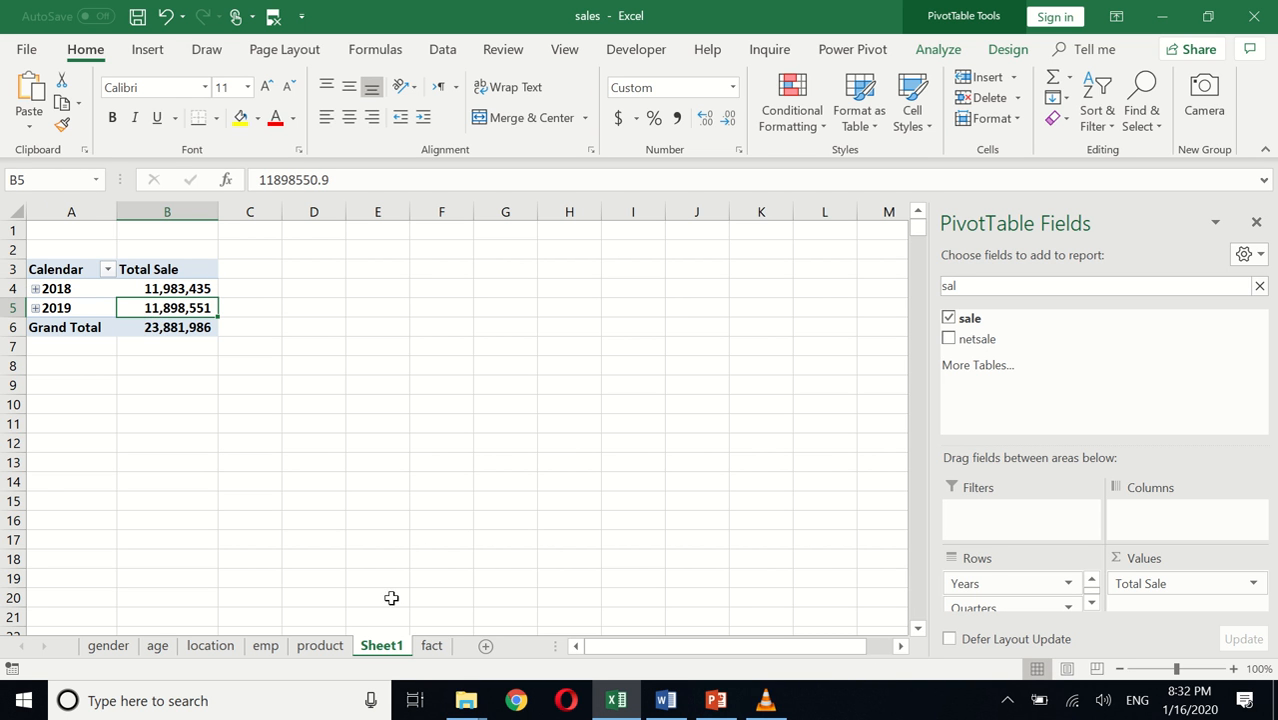
Step: Rename the worksheet holding the PivotTable as PivotTables
{"action": "right_click", "coordinate": [378, 648]}
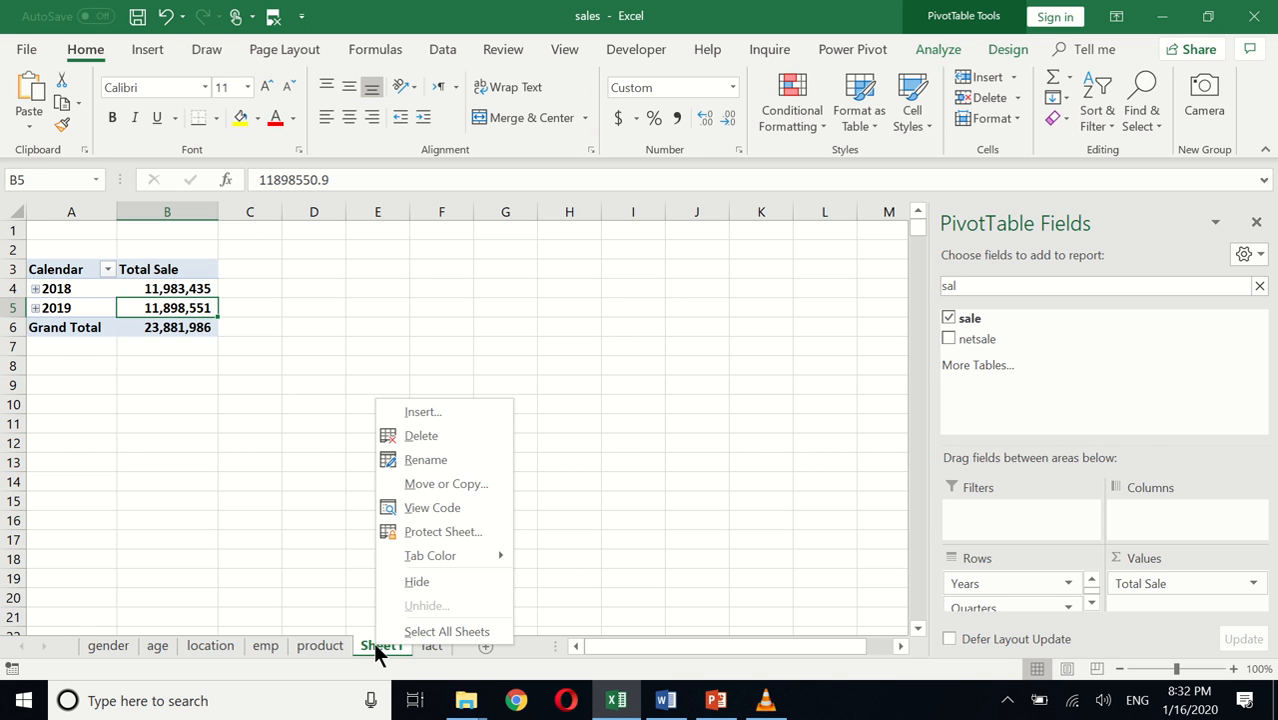
{"action": "left_click", "coordinate": [442, 461]}
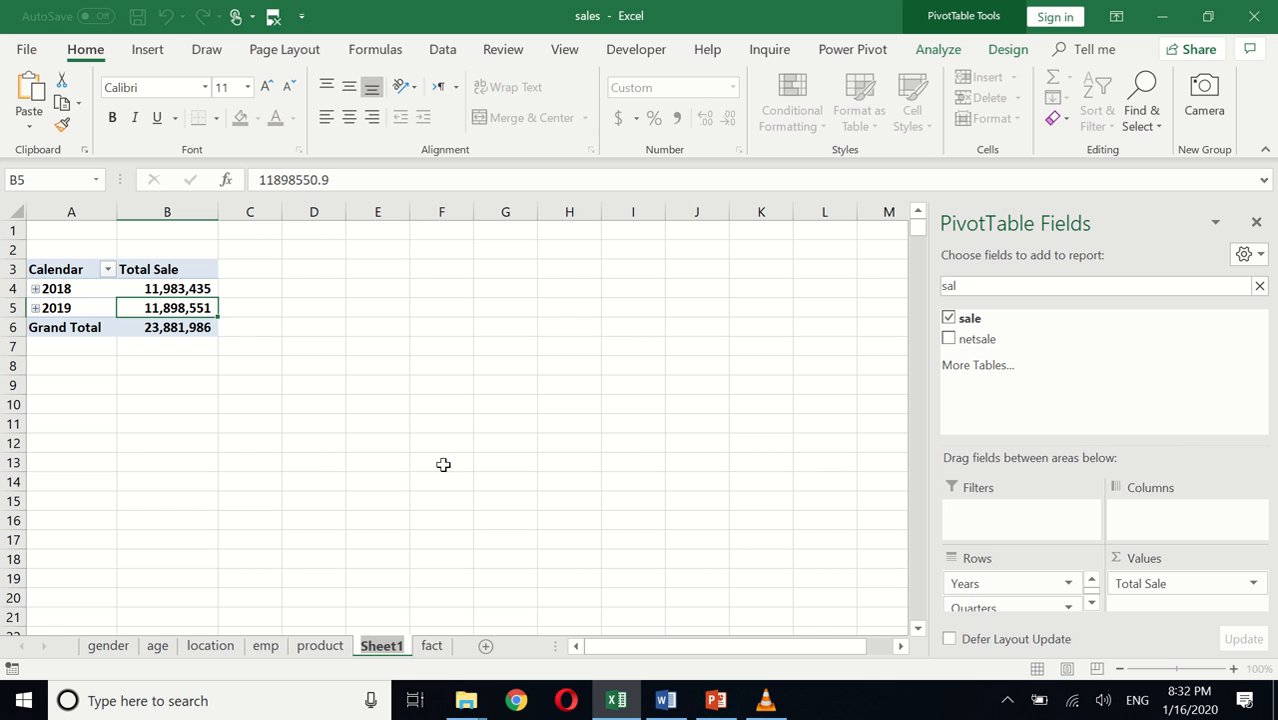
{"action": "type", "text": "Pivot"}
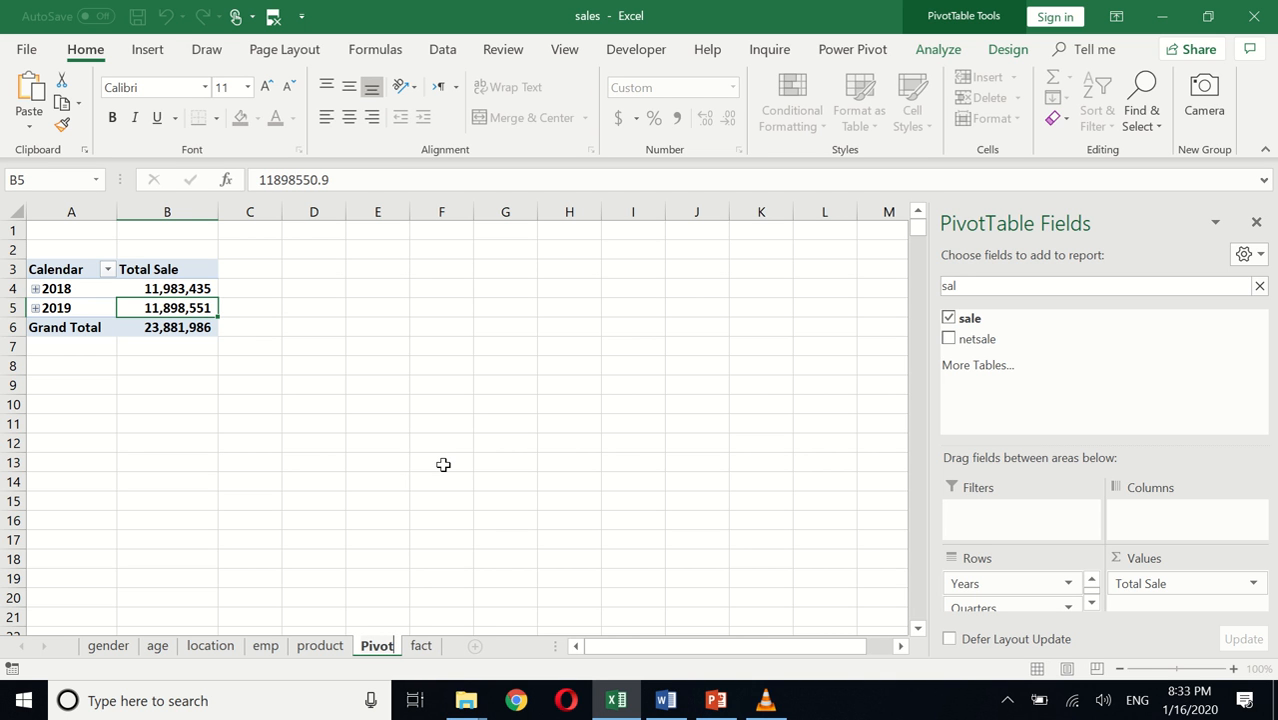
{"action": "type", "text": "Tables"}
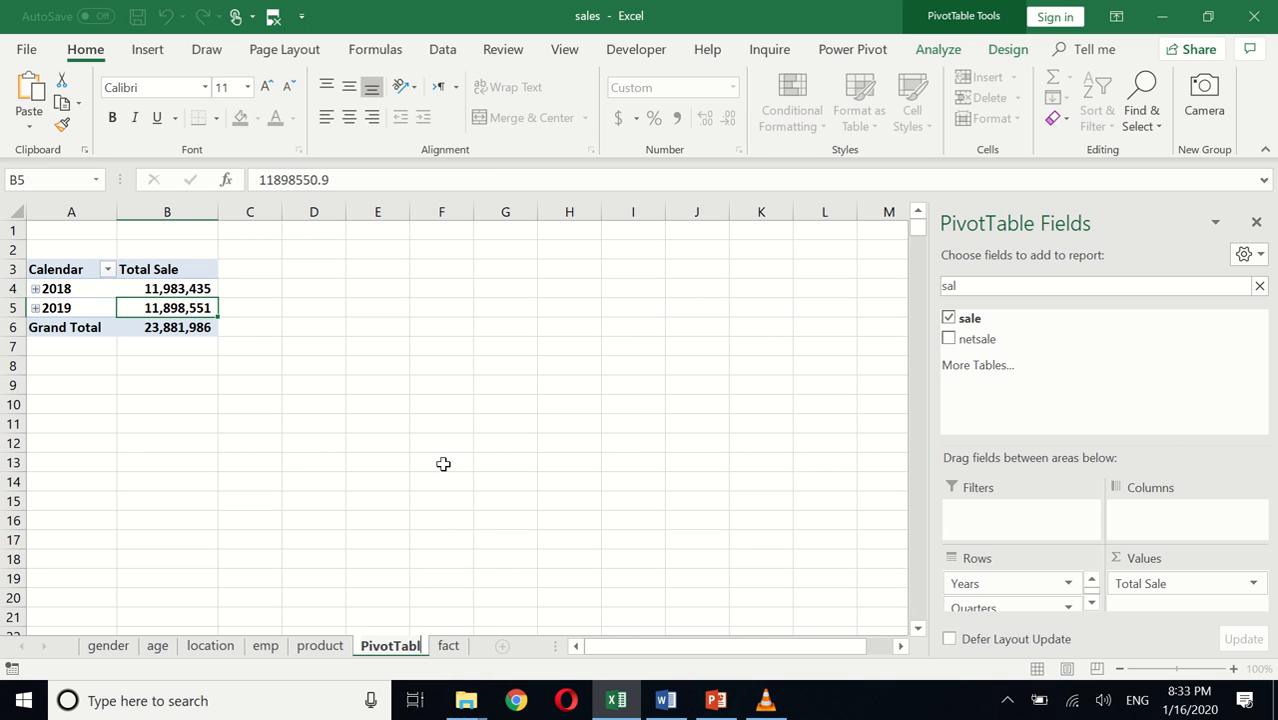
{"action": "left_click", "coordinate": [406, 330]}
{"action": "left_click", "coordinate": [185, 313]}
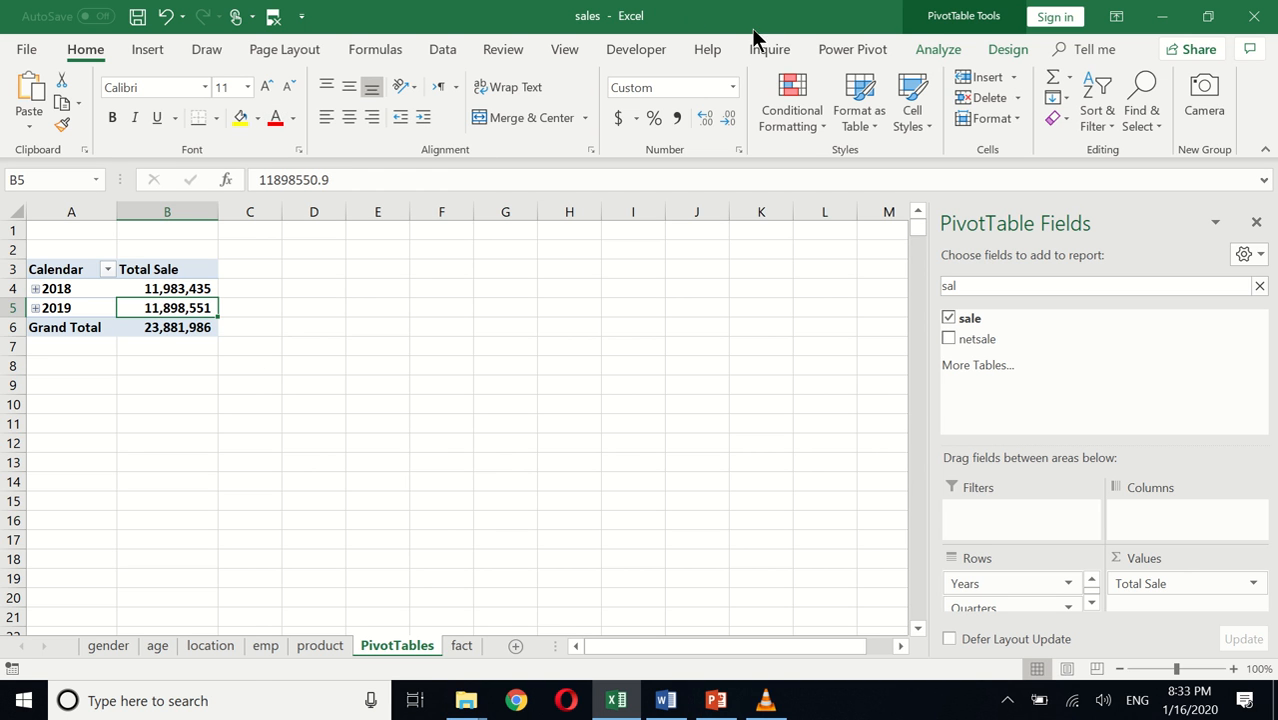
{"action": "left_click", "coordinate": [1004, 52]}
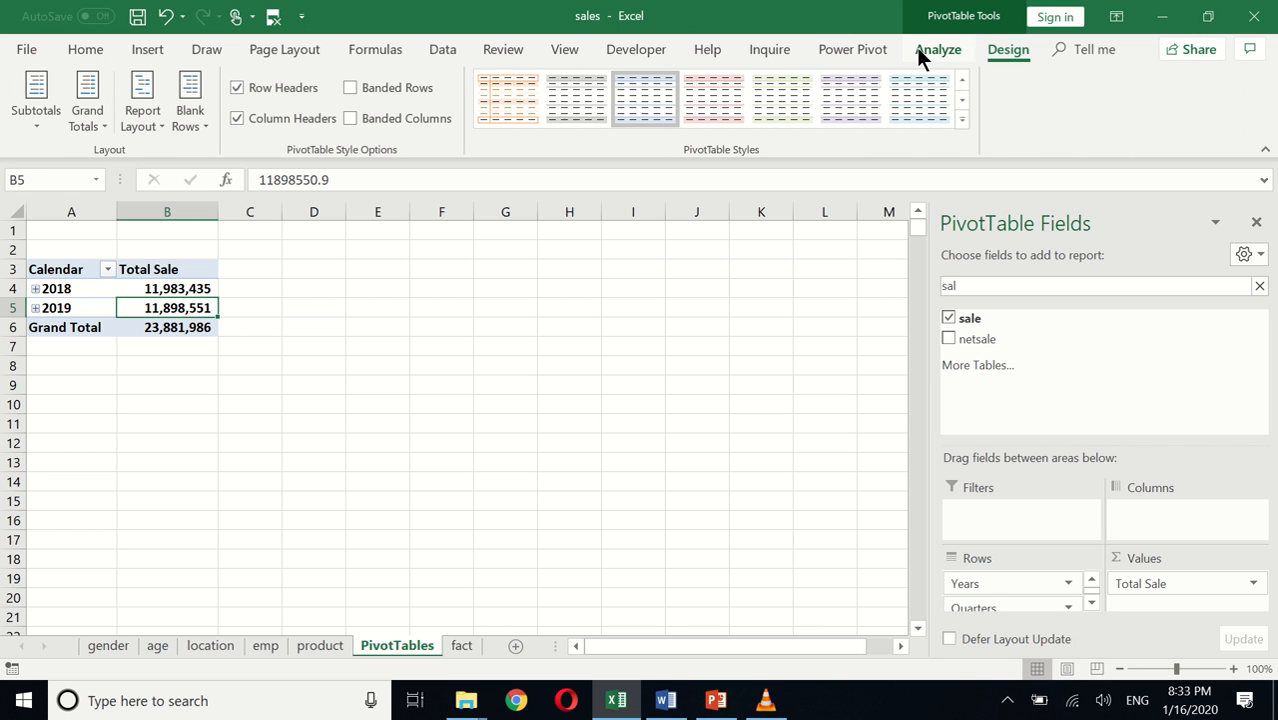
{"action": "left_click", "coordinate": [920, 48]}
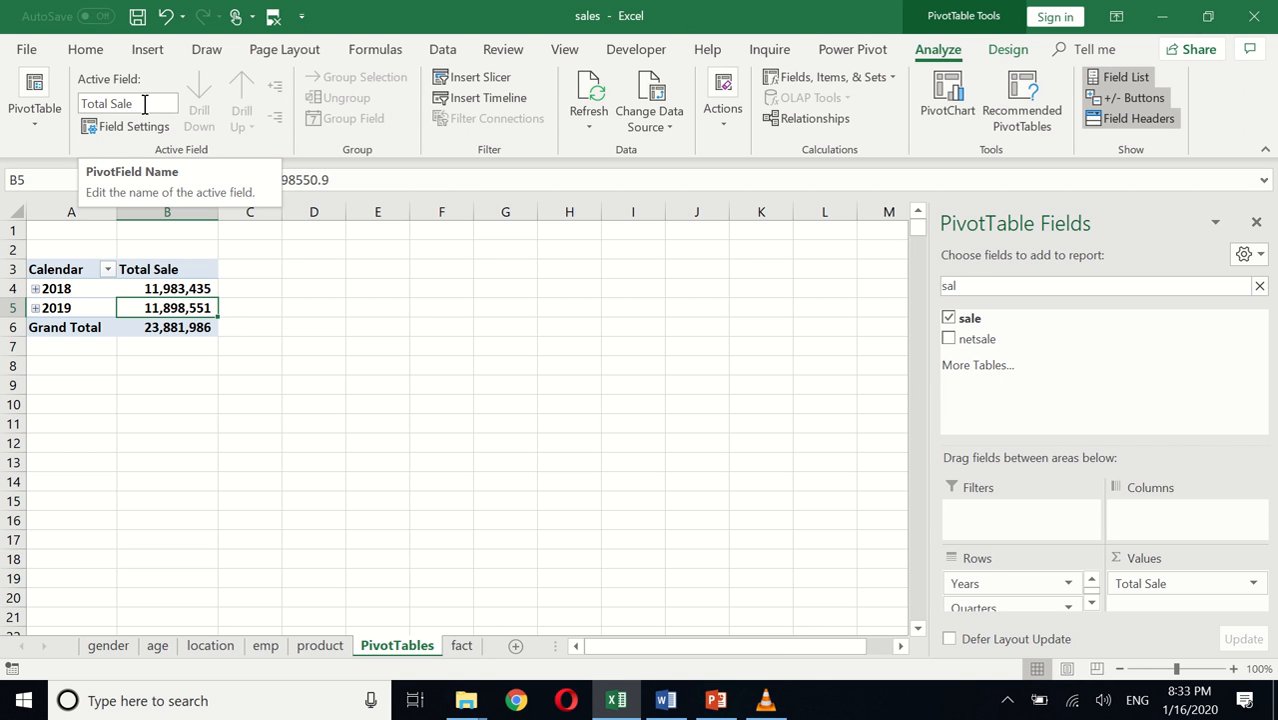
{"action": "left_click", "coordinate": [68, 273]}
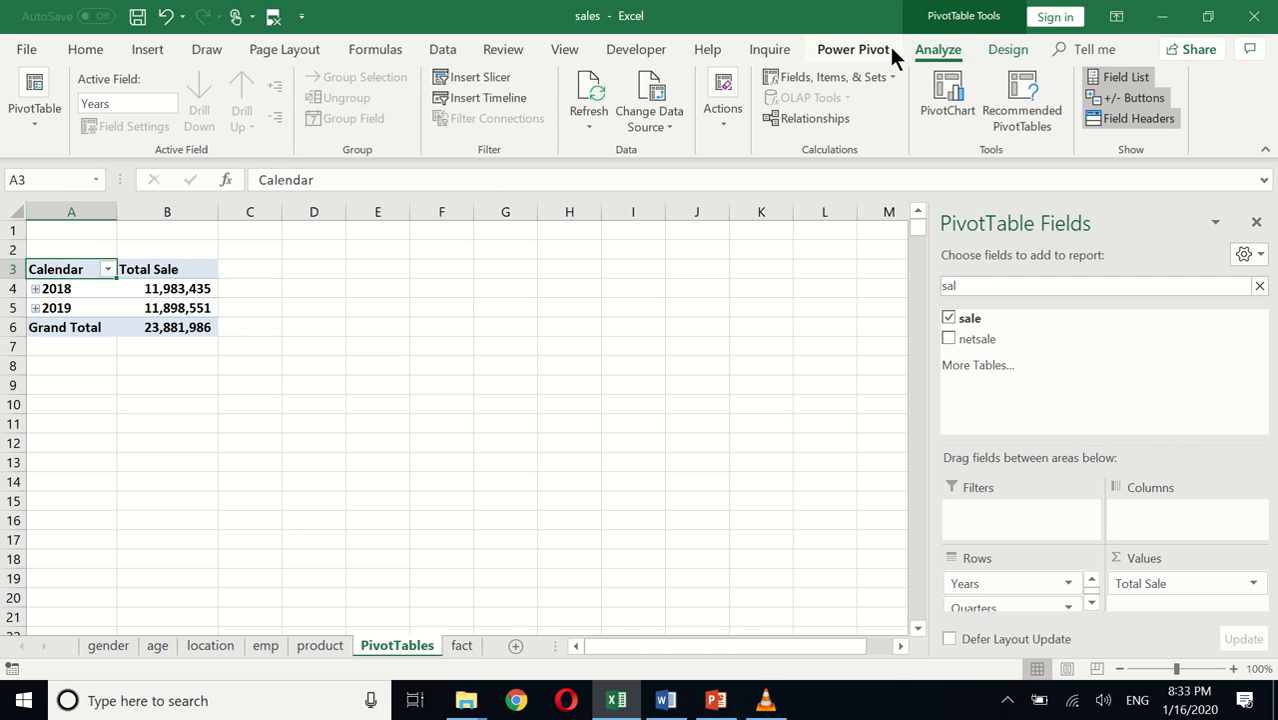
{"action": "left_click", "coordinate": [1010, 50]}
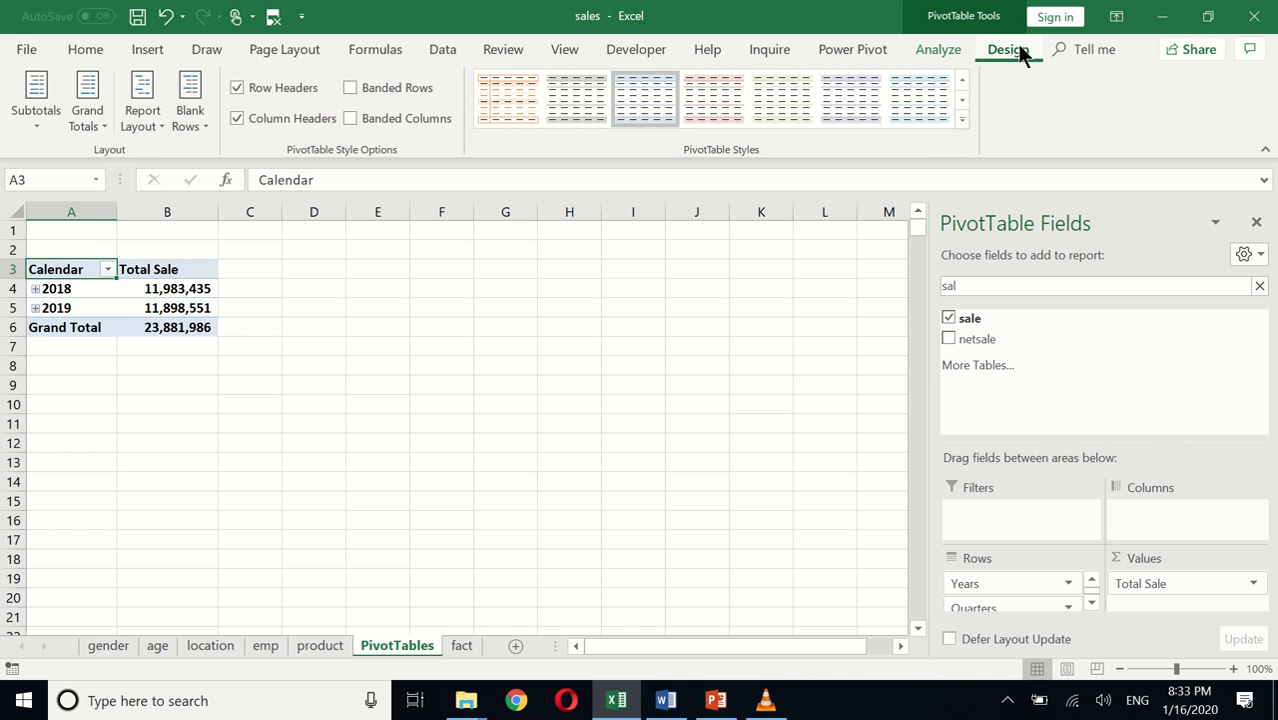
{"action": "left_click", "coordinate": [937, 50]}
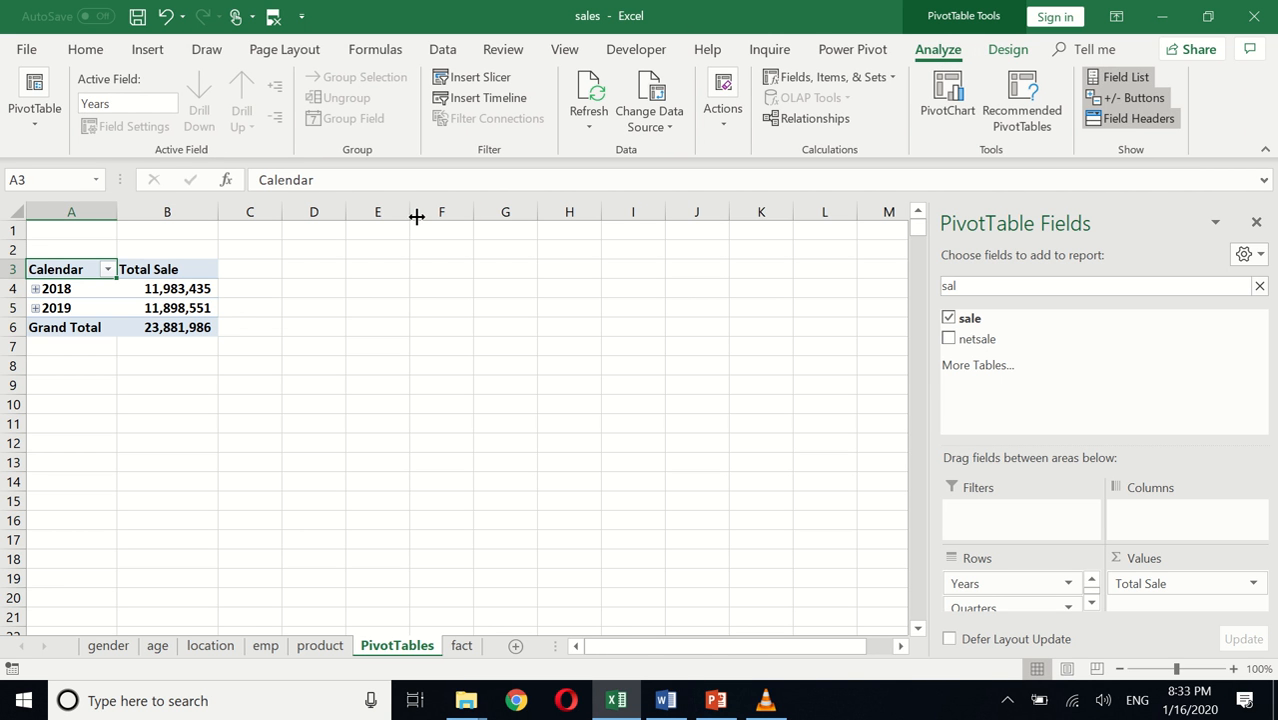
Step: Insert a Line PivotChart based on the Total Sale PivotTable
{"action": "left_click", "coordinate": [176, 288]}
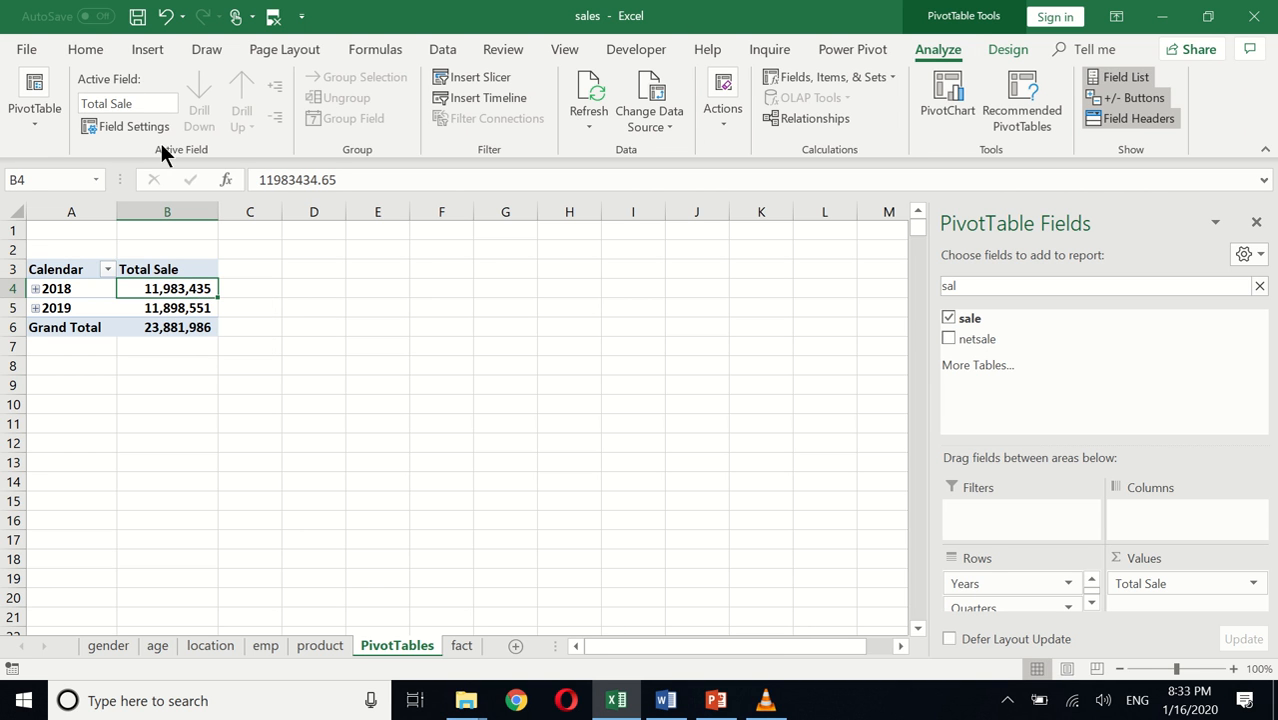
{"action": "left_click", "coordinate": [148, 49]}
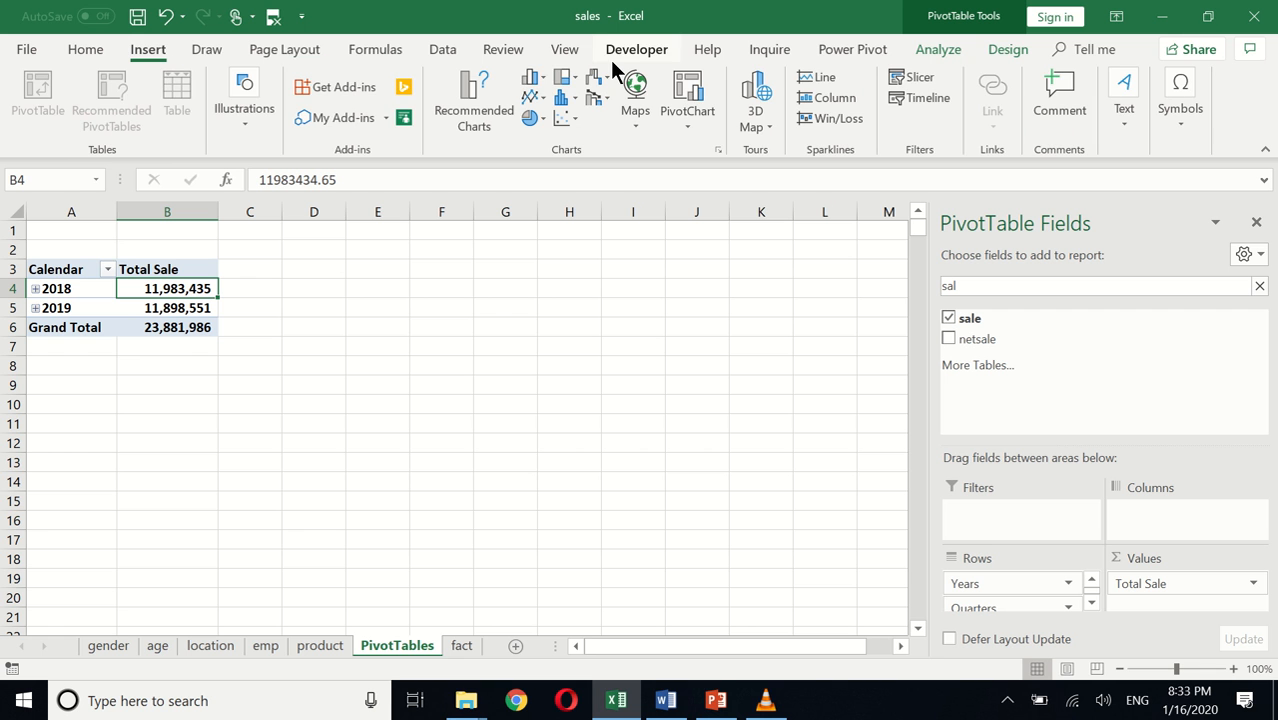
{"action": "left_click", "coordinate": [685, 121]}
{"action": "left_click", "coordinate": [695, 146]}
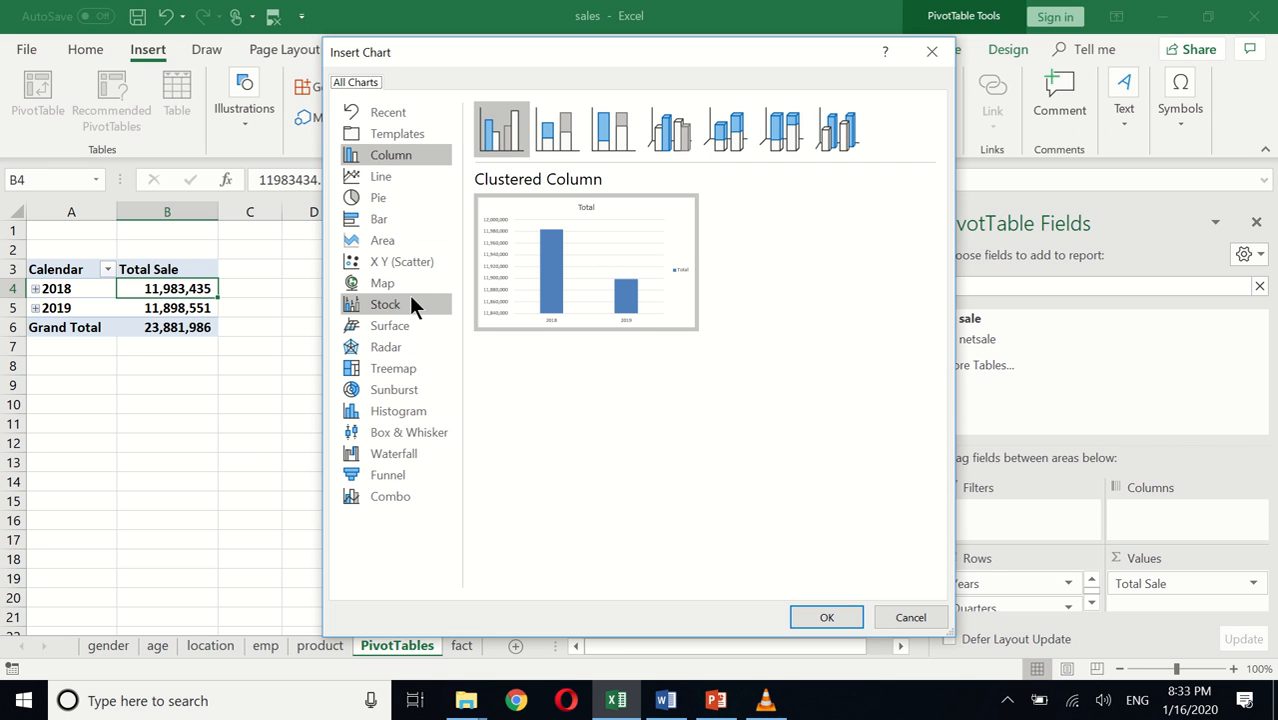
{"action": "left_click", "coordinate": [388, 182]}
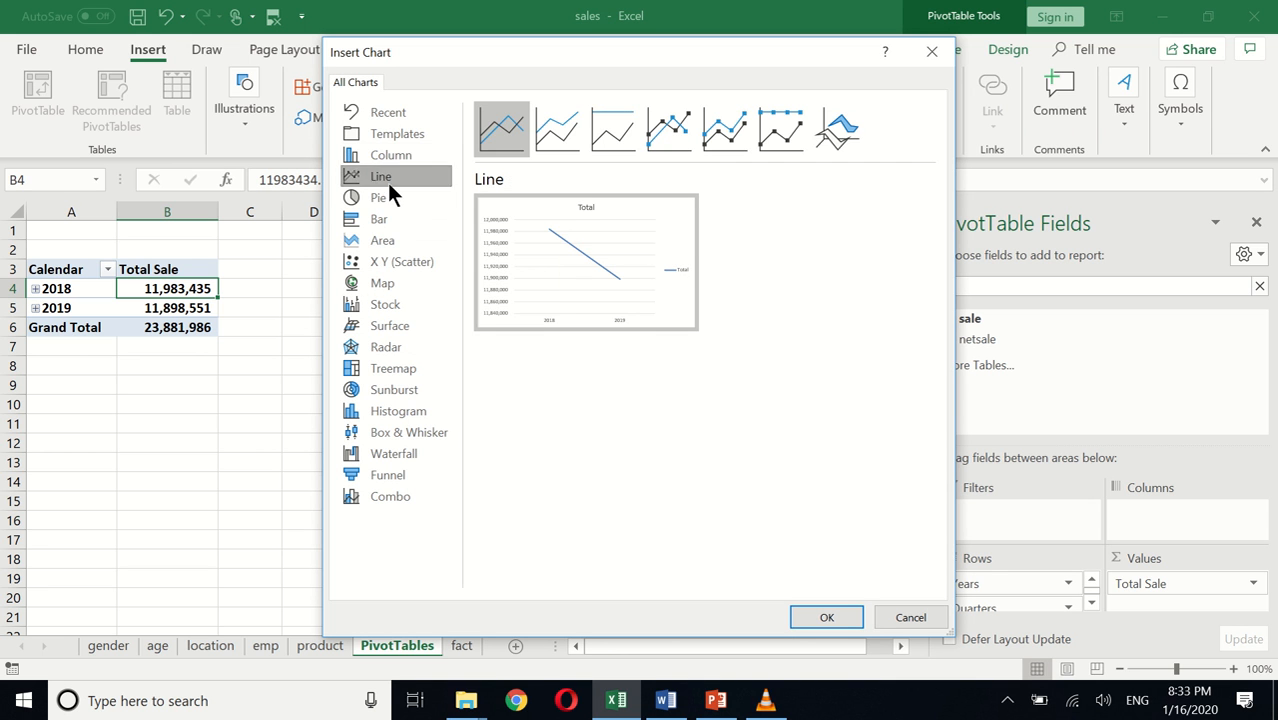
{"action": "left_click", "coordinate": [826, 618]}
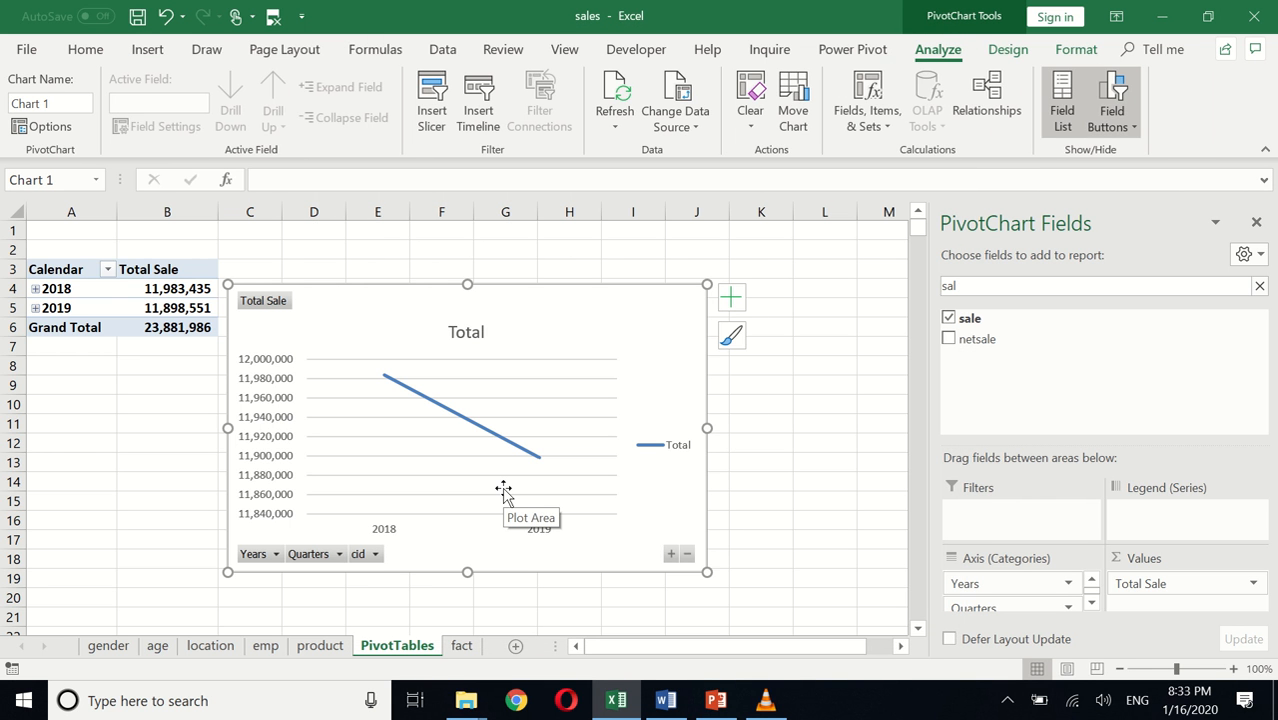
Step: Expand the PivotChart's axis from years through quarters down to individual months
{"action": "left_click", "coordinate": [688, 553]}
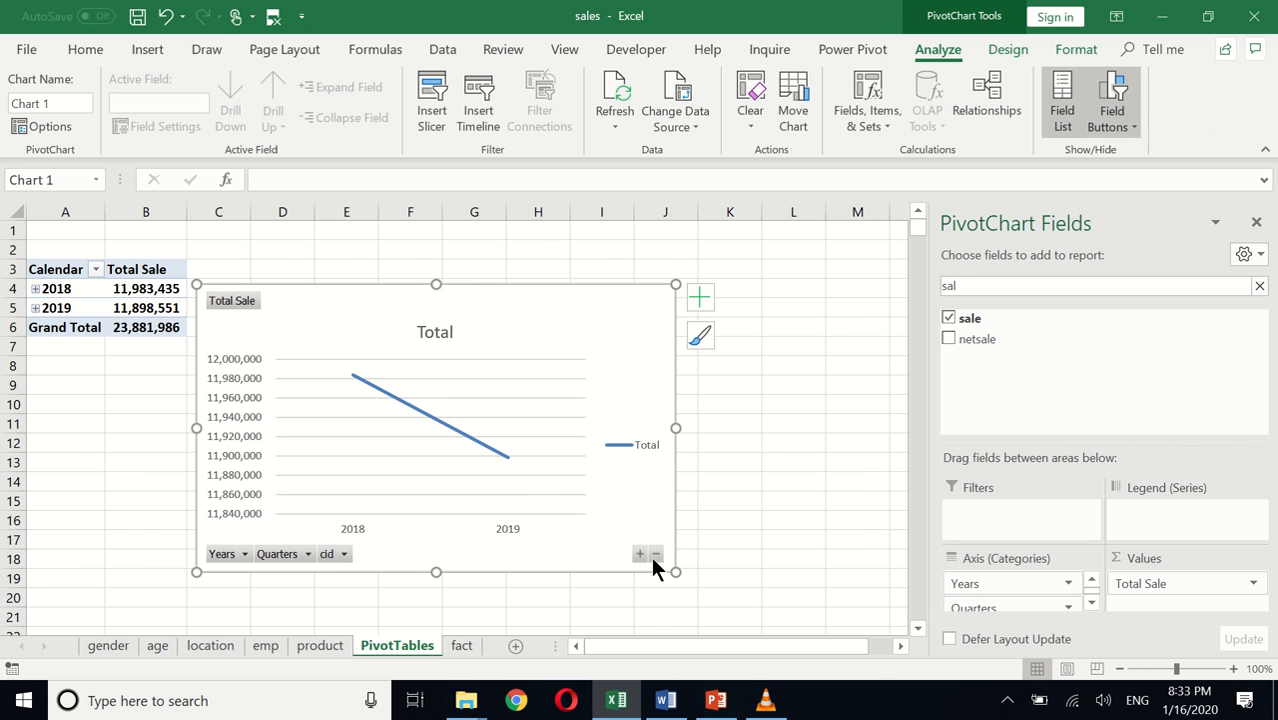
{"action": "left_click", "coordinate": [639, 554]}
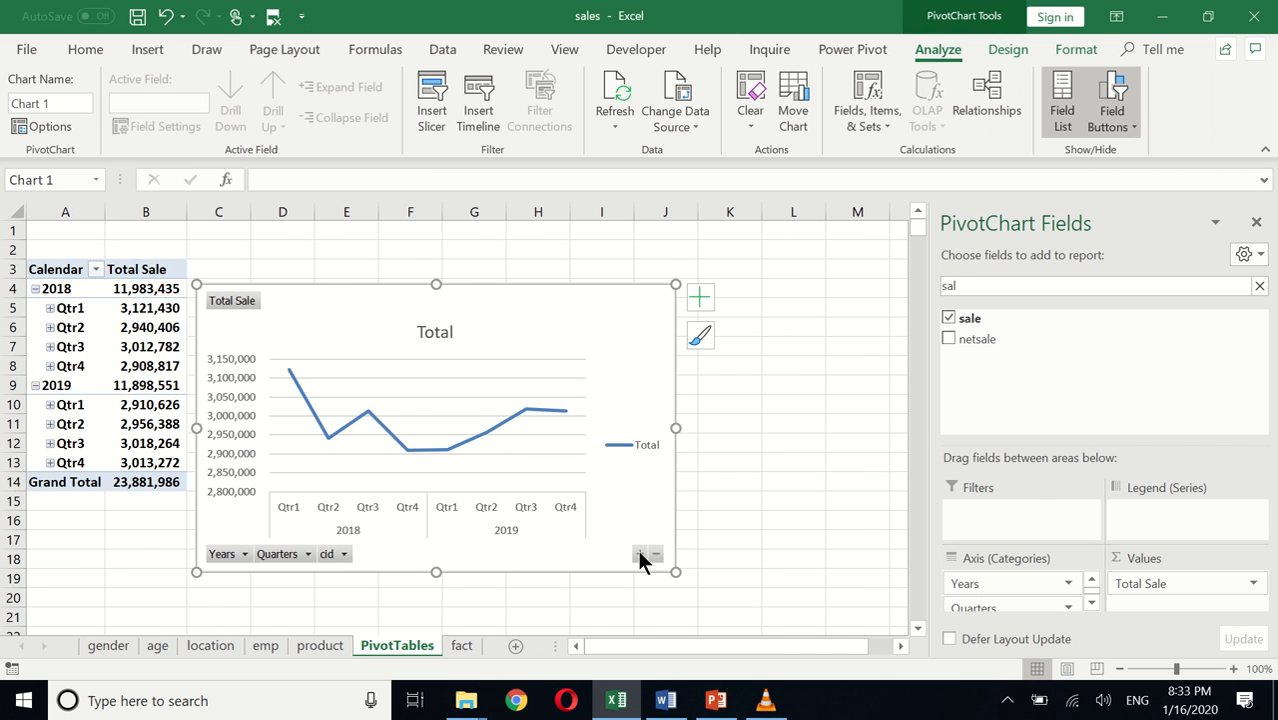
{"action": "left_click", "coordinate": [639, 554]}
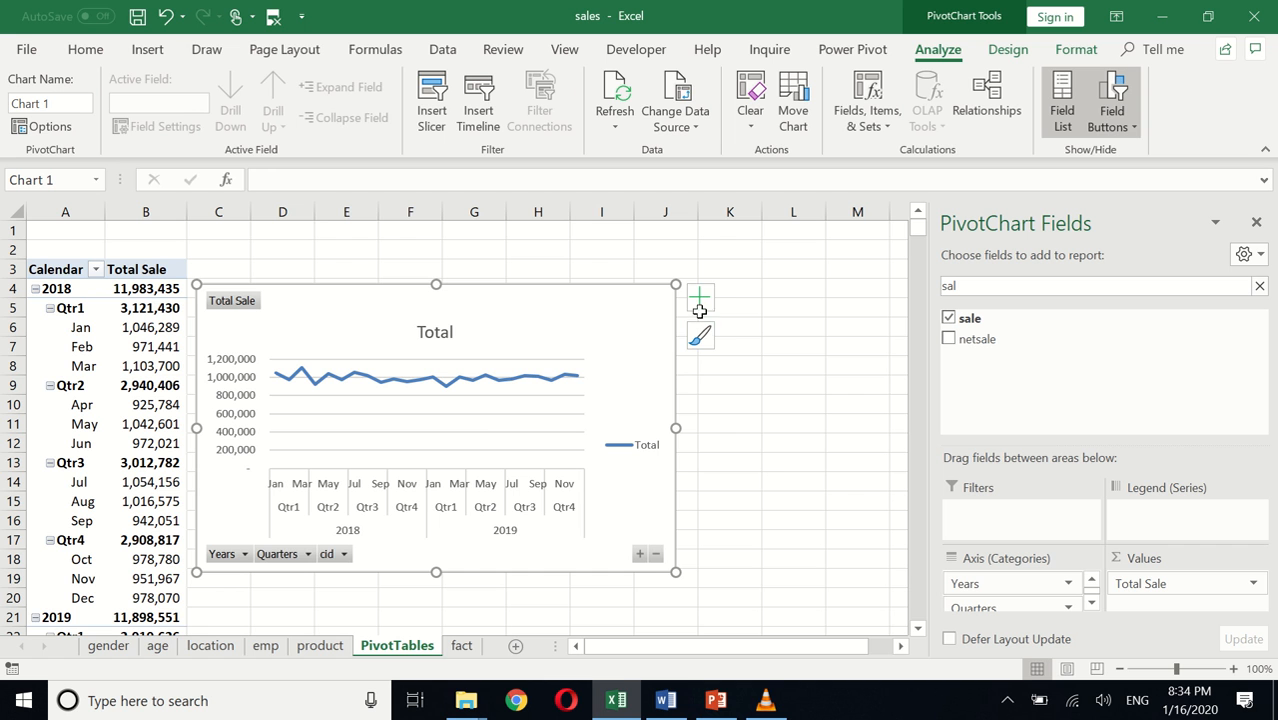
Step: Try data labels, axis titles and a data table on the PivotChart, removing each one again
{"action": "left_click", "coordinate": [700, 308]}
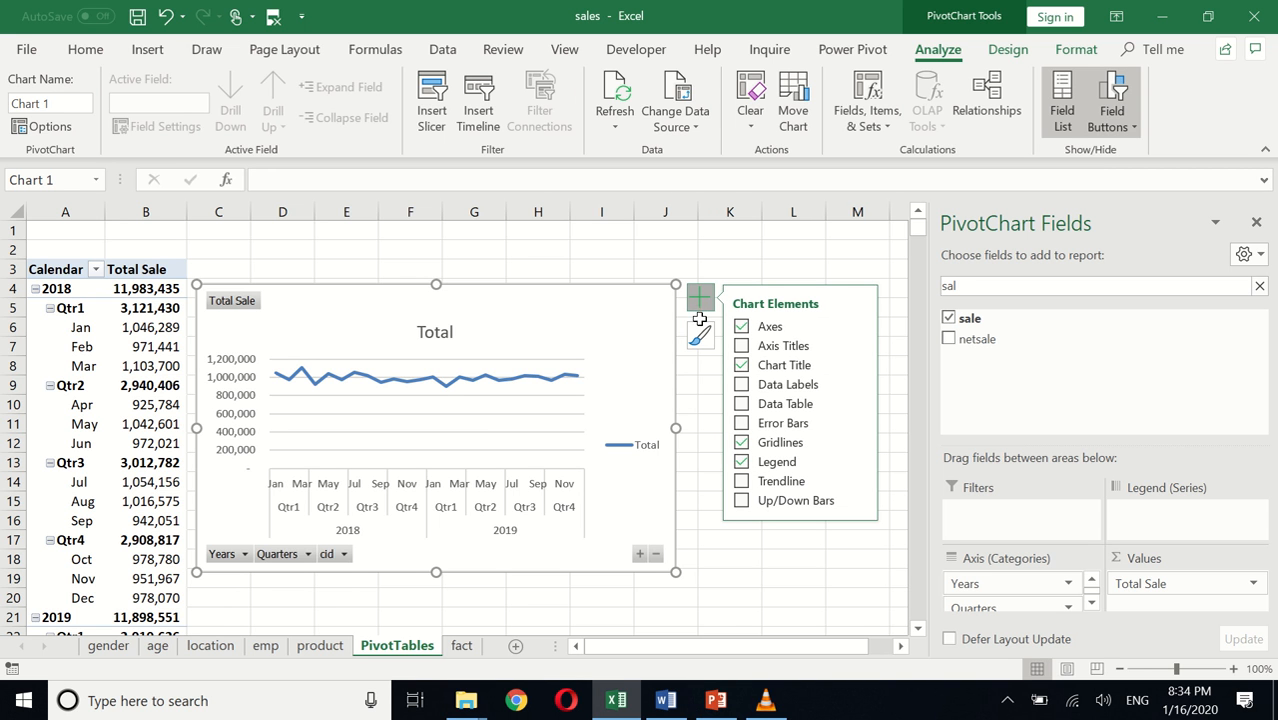
{"action": "left_click", "coordinate": [786, 390]}
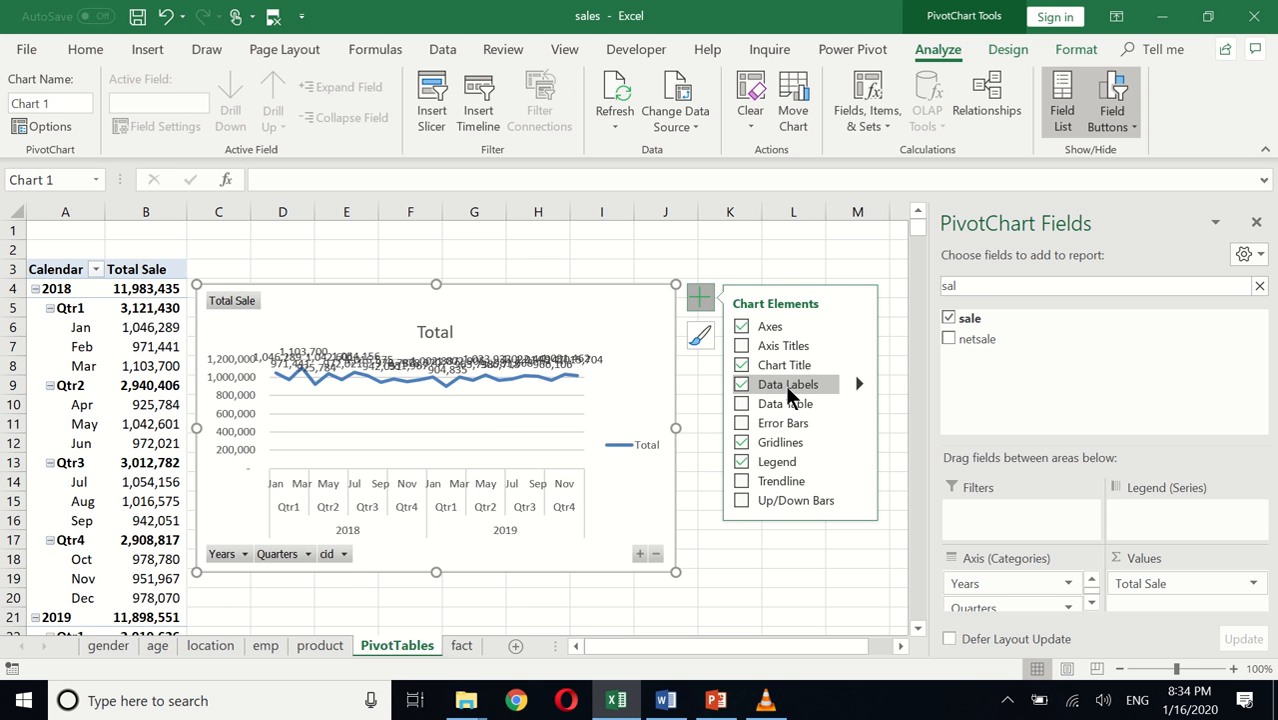
{"action": "left_click", "coordinate": [785, 385]}
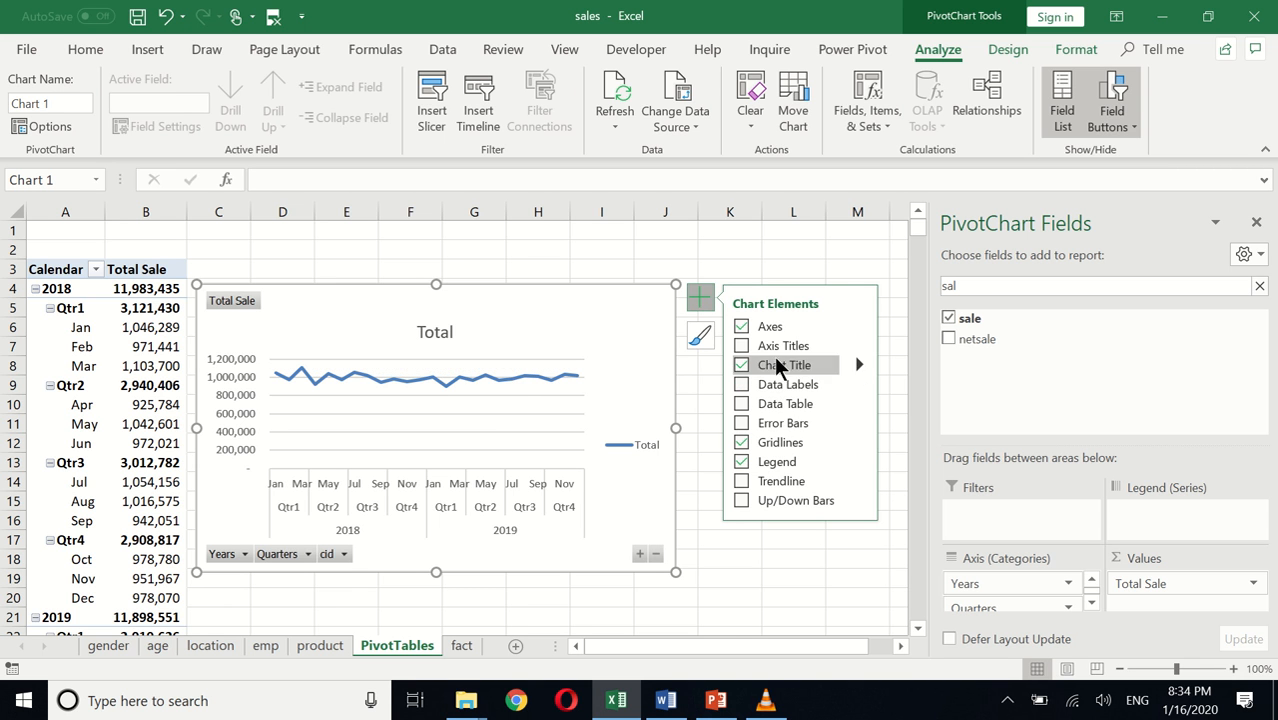
{"action": "left_click", "coordinate": [776, 350]}
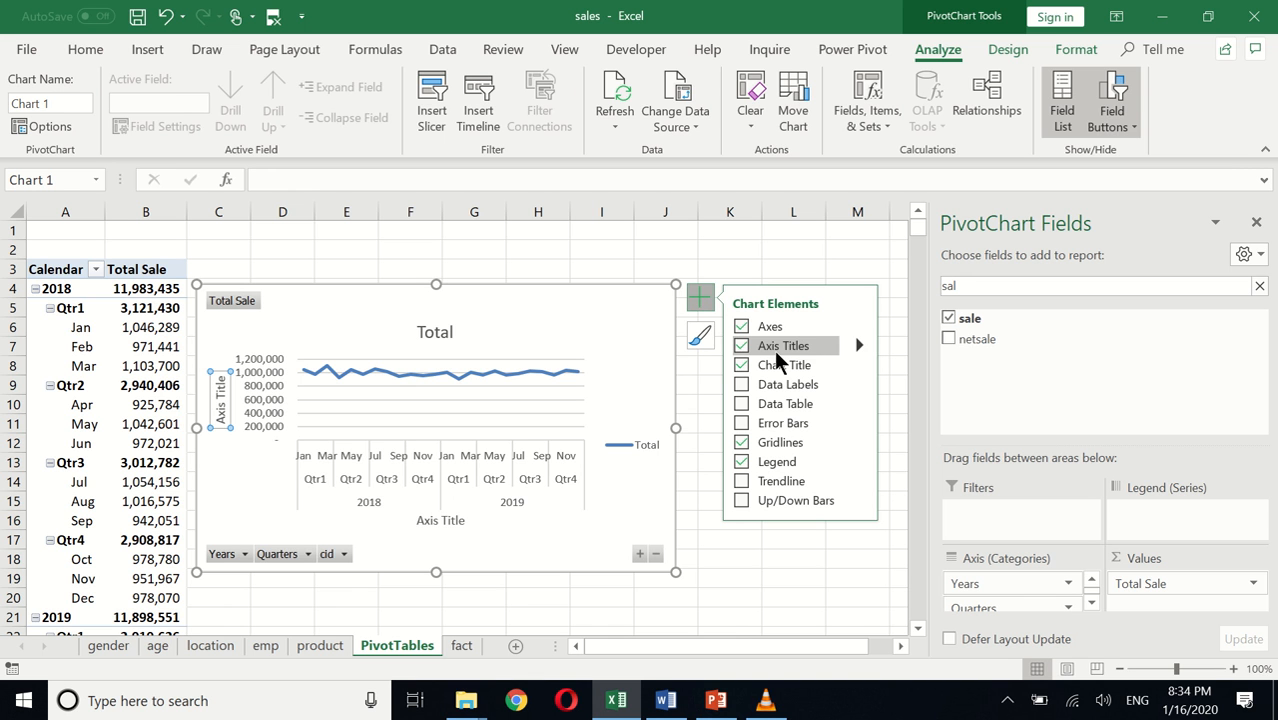
{"action": "left_click", "coordinate": [772, 349]}
{"action": "left_click", "coordinate": [772, 405]}
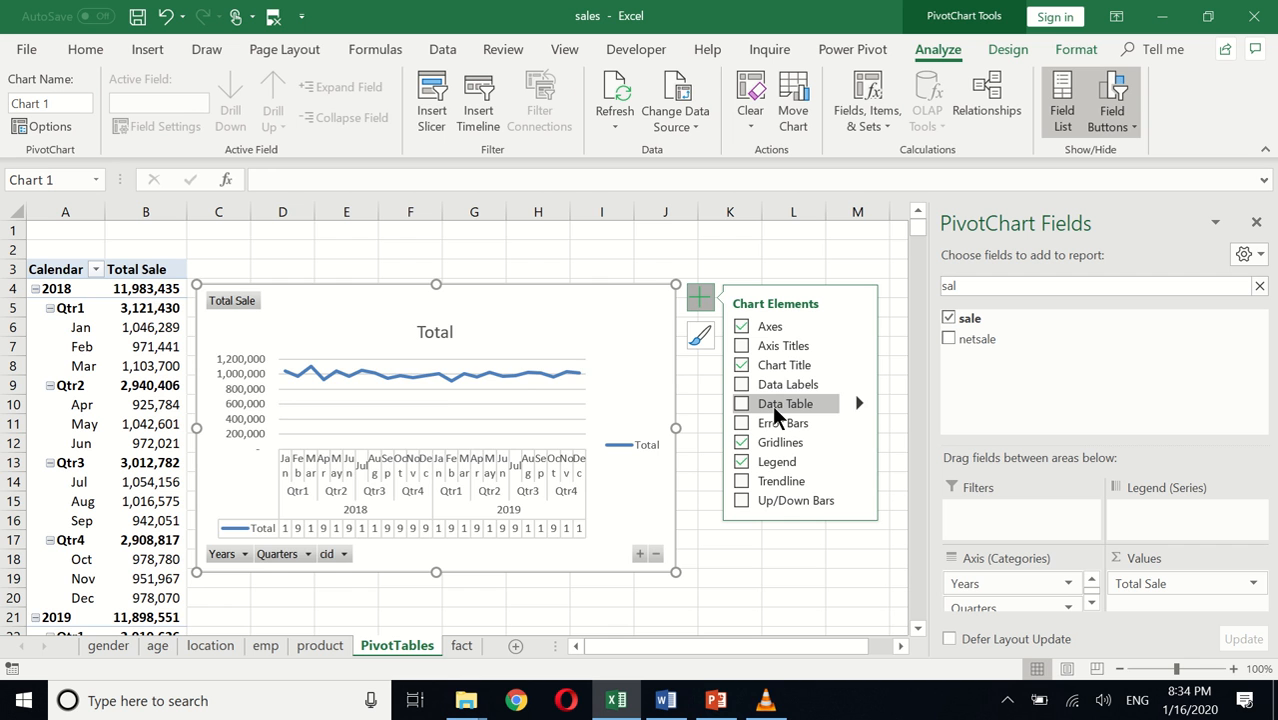
{"action": "left_click", "coordinate": [772, 405]}
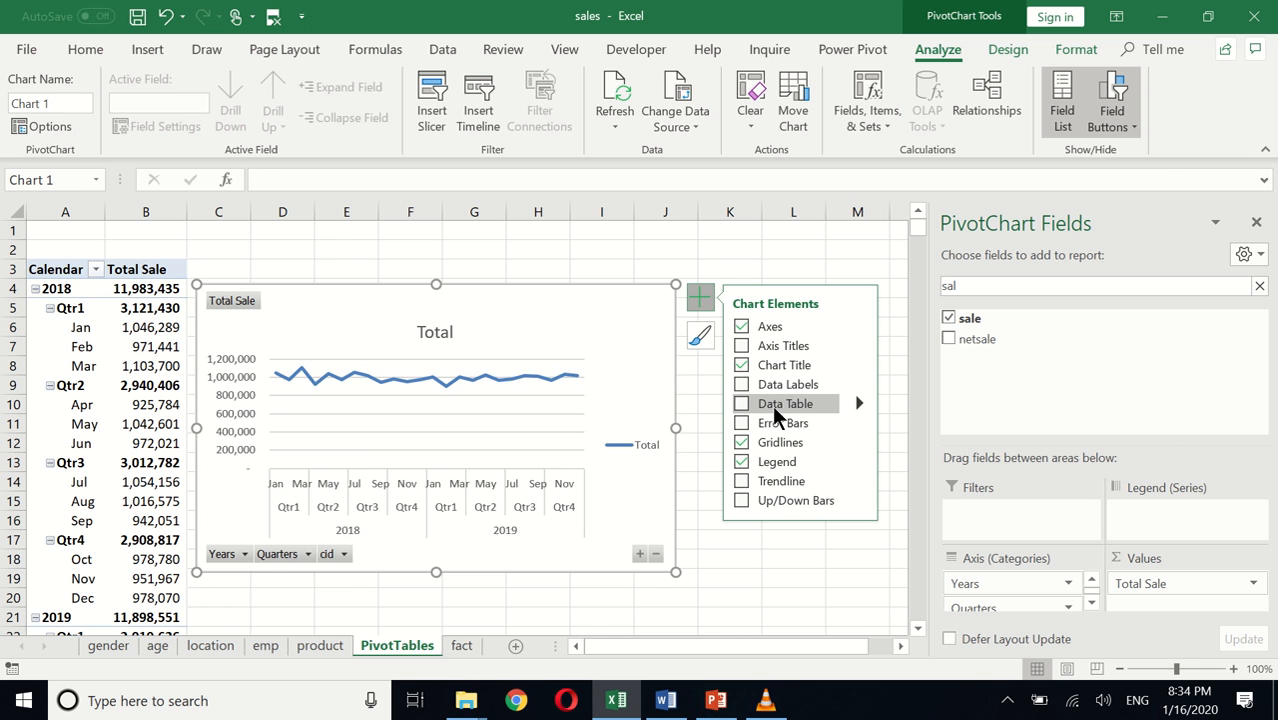
Step: Remove the legend from the PivotChart
{"action": "left_click", "coordinate": [769, 463]}
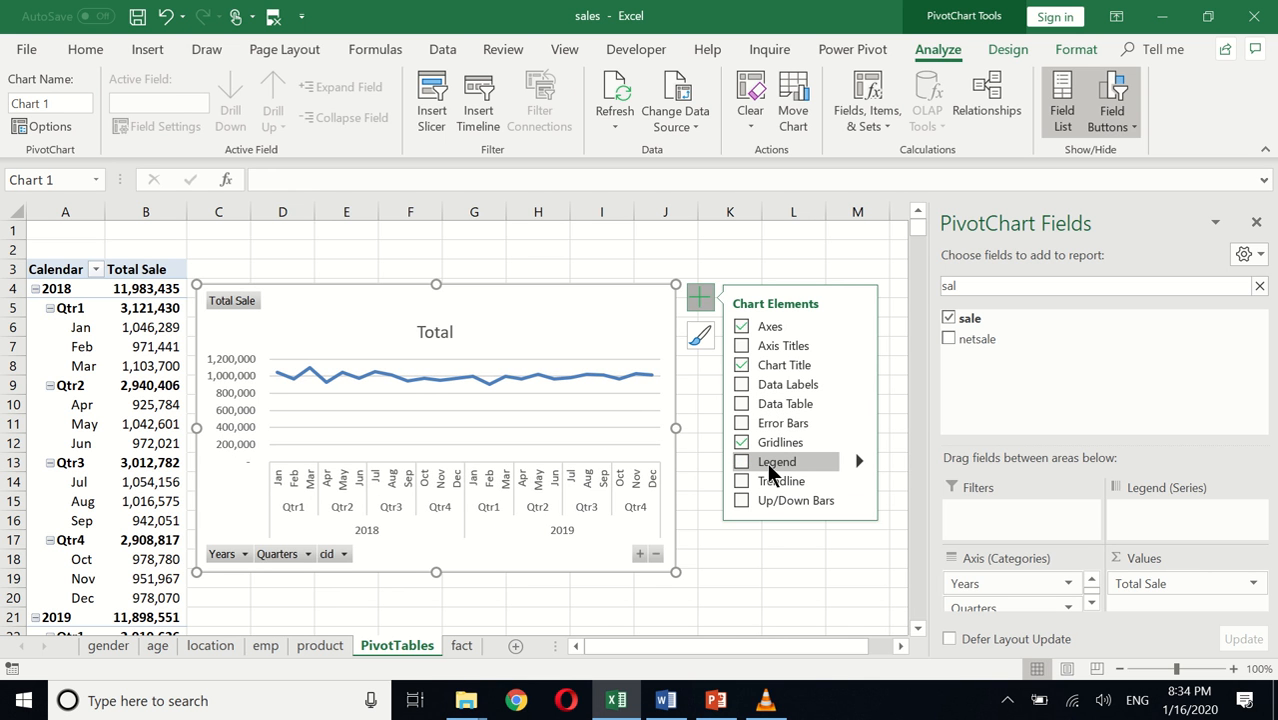
{"action": "left_click", "coordinate": [771, 466]}
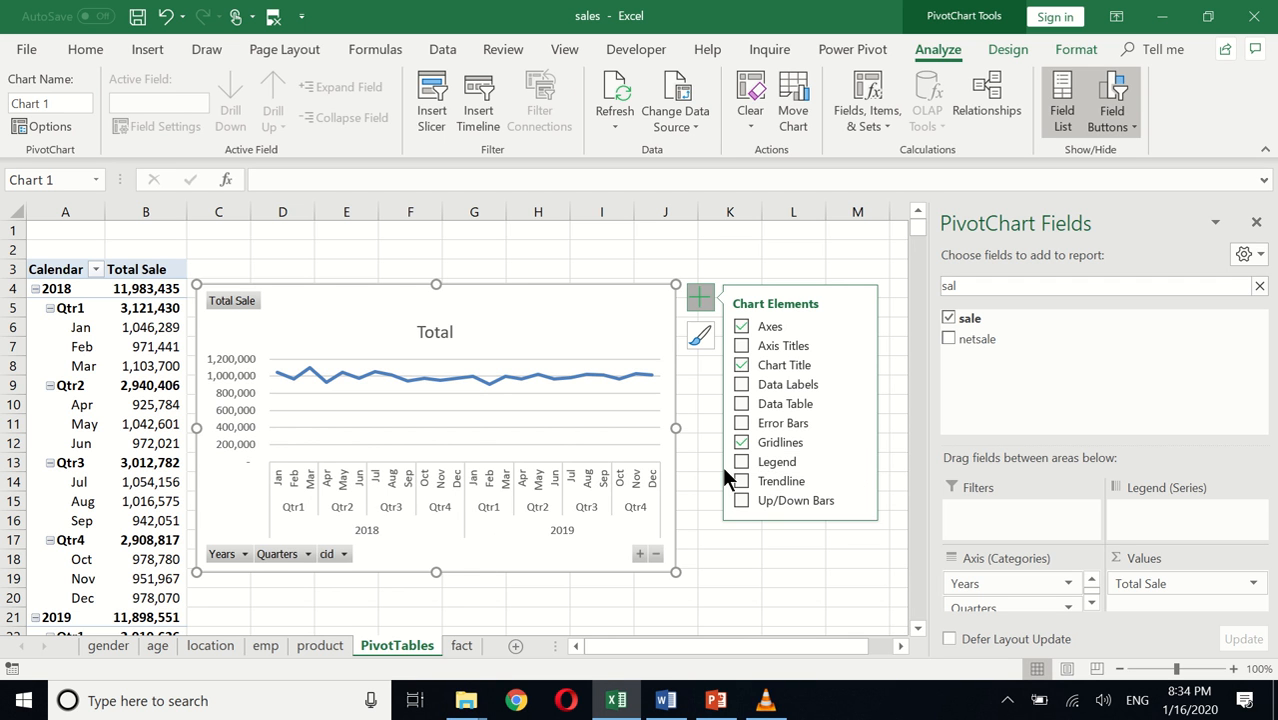
{"action": "left_click", "coordinate": [779, 499]}
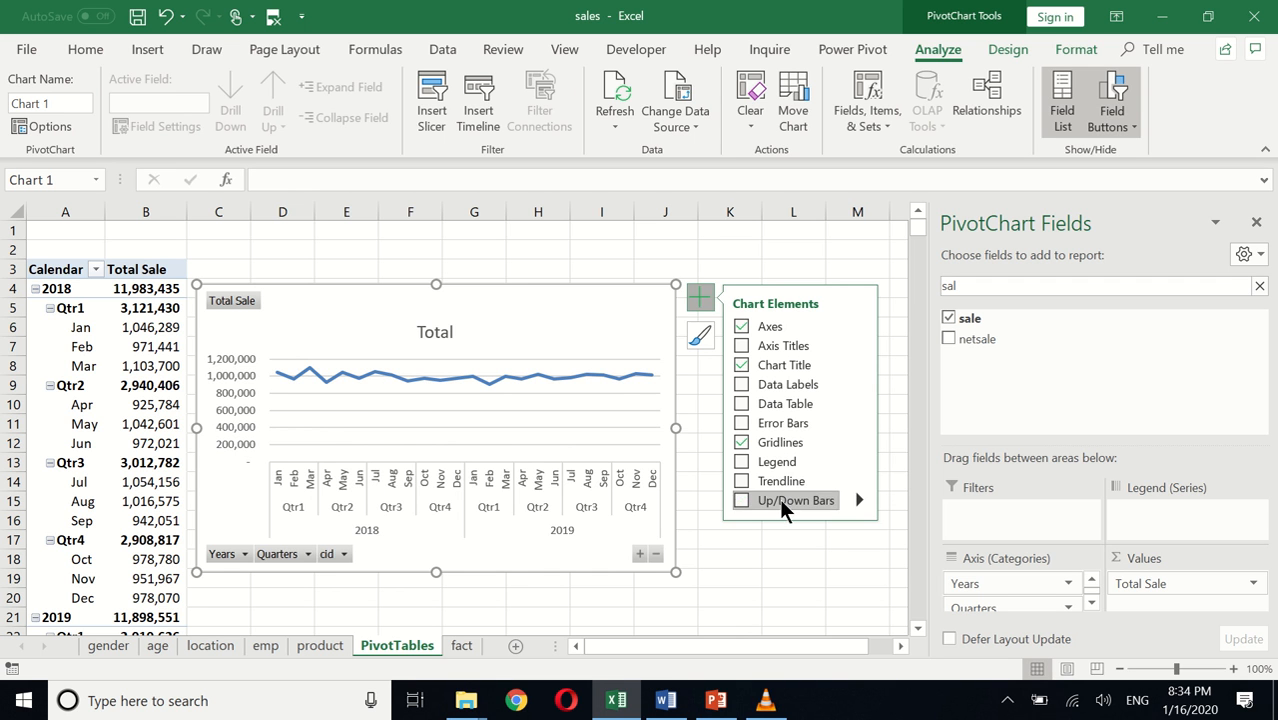
Step: Apply the chart style with a solid blue background, white line and drop lines to the PivotChart
{"action": "left_click", "coordinate": [700, 337]}
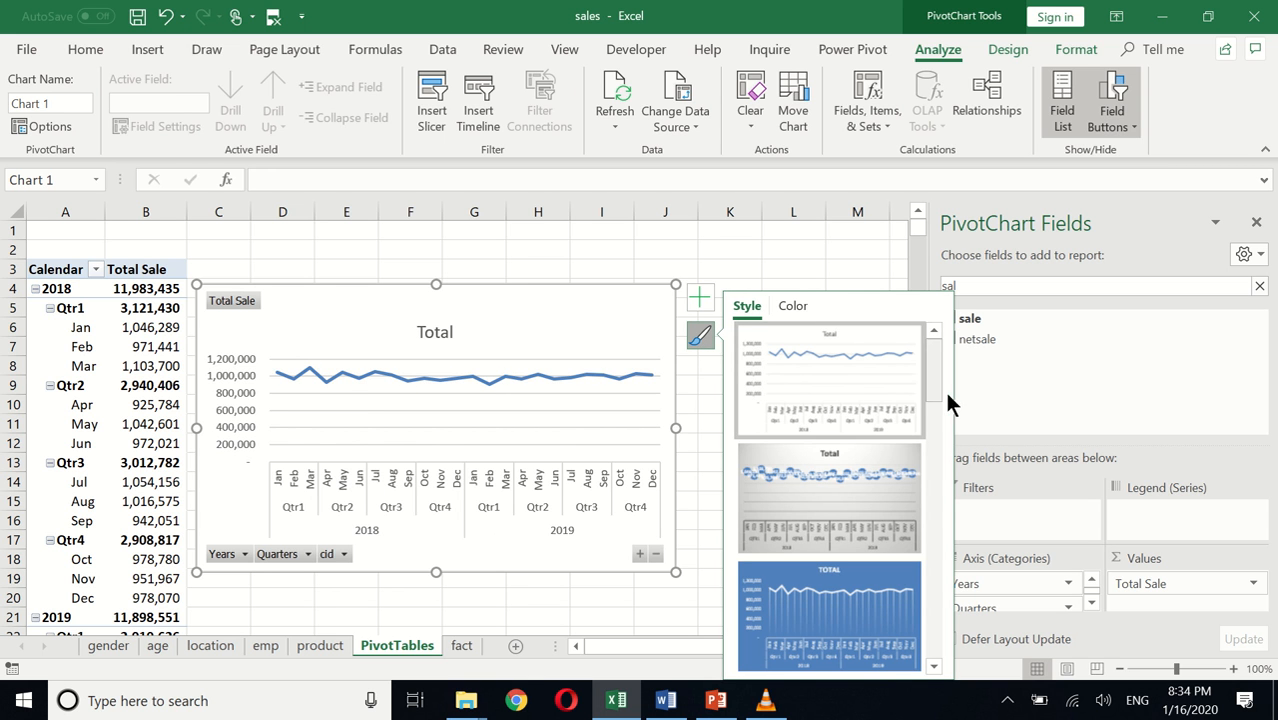
{"action": "left_click_drag", "start_coordinate": [935, 371], "coordinate": [930, 409]}
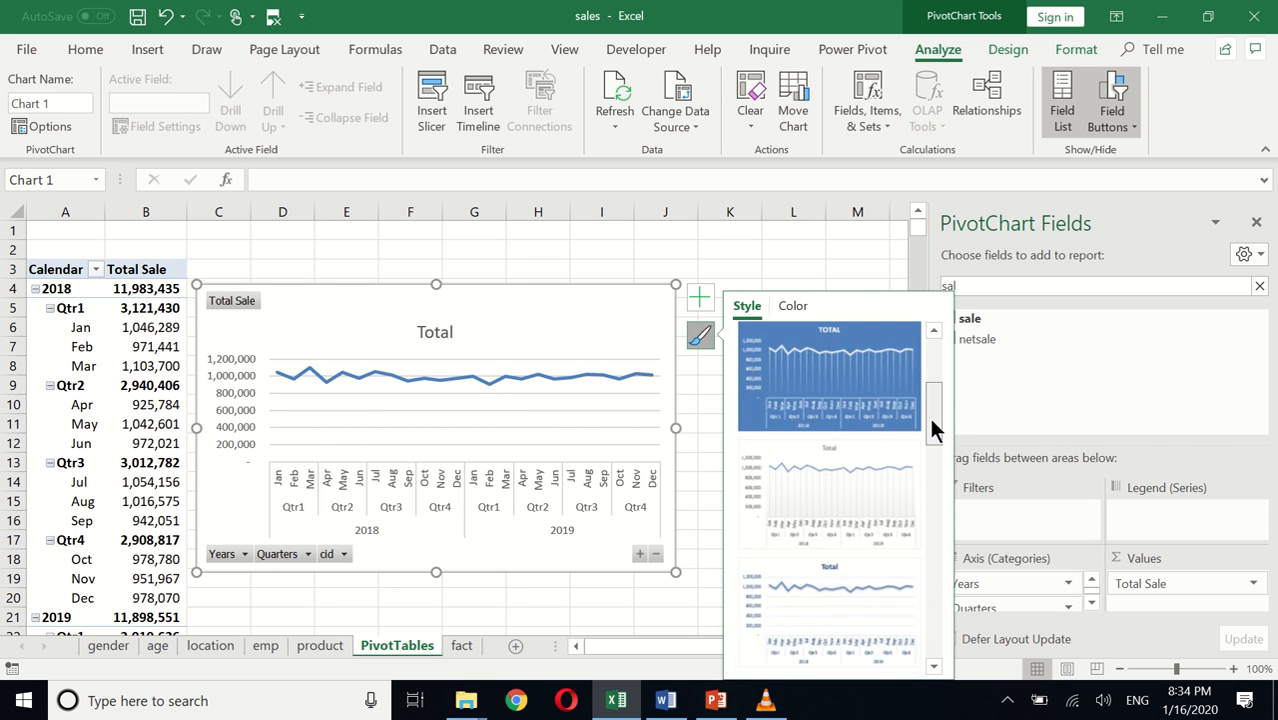
{"action": "left_click", "coordinate": [828, 417]}
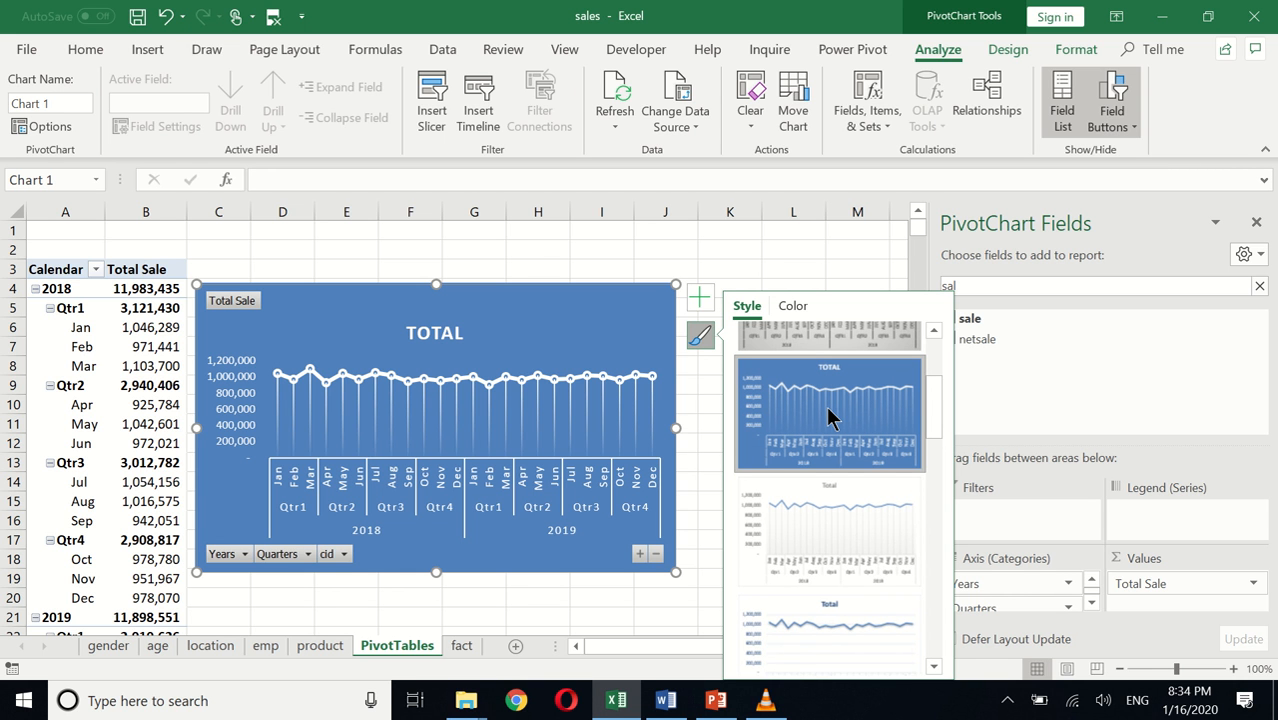
{"action": "left_click", "coordinate": [626, 263]}
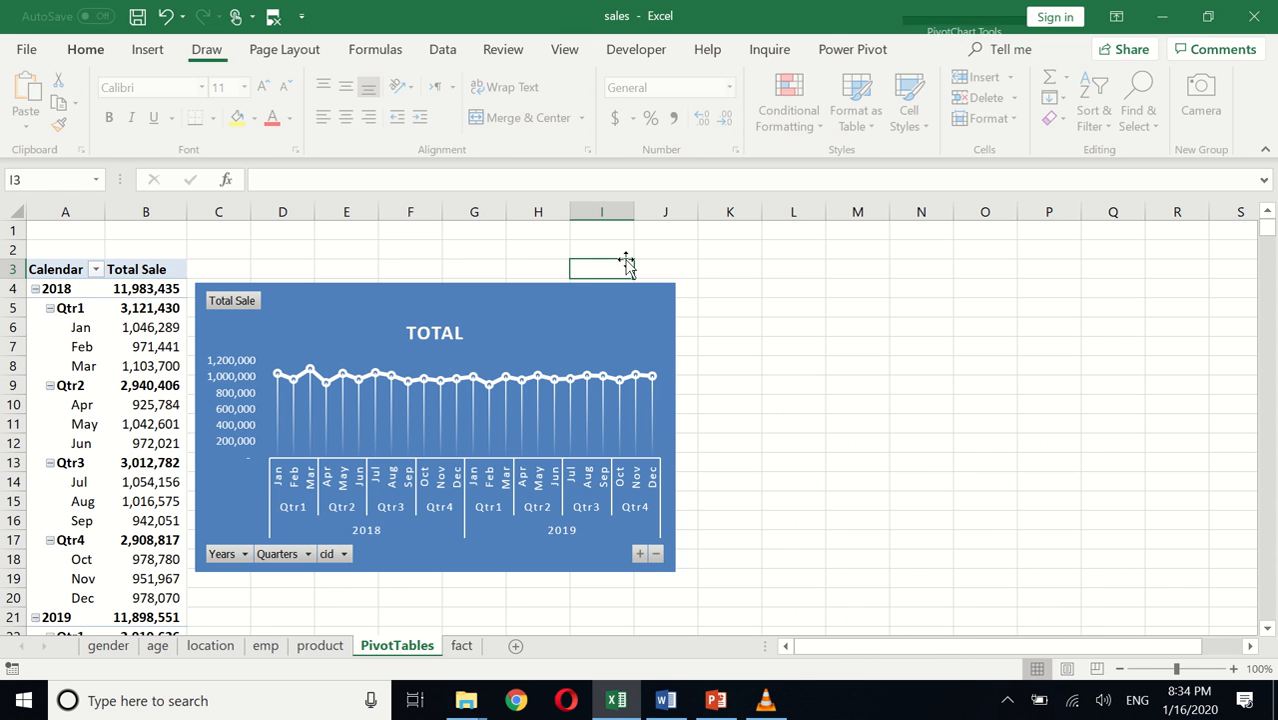
{"action": "left_click", "coordinate": [558, 316]}
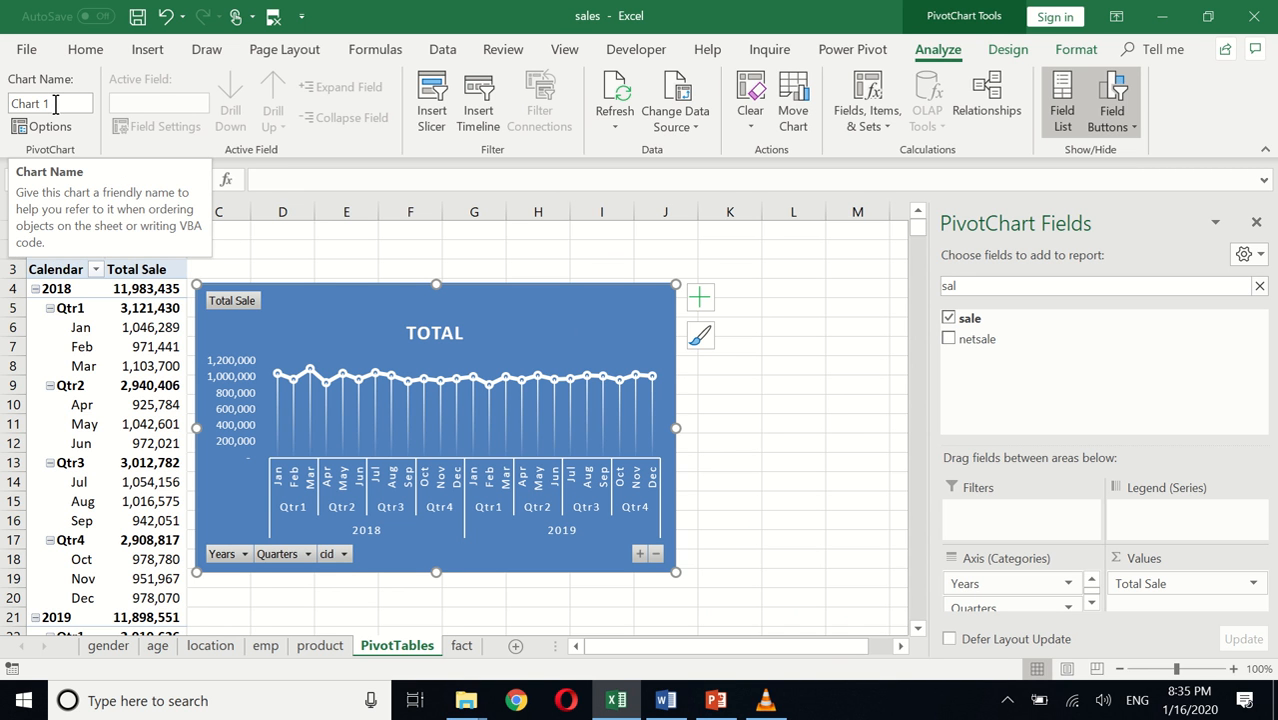
{"action": "left_click", "coordinate": [114, 330]}
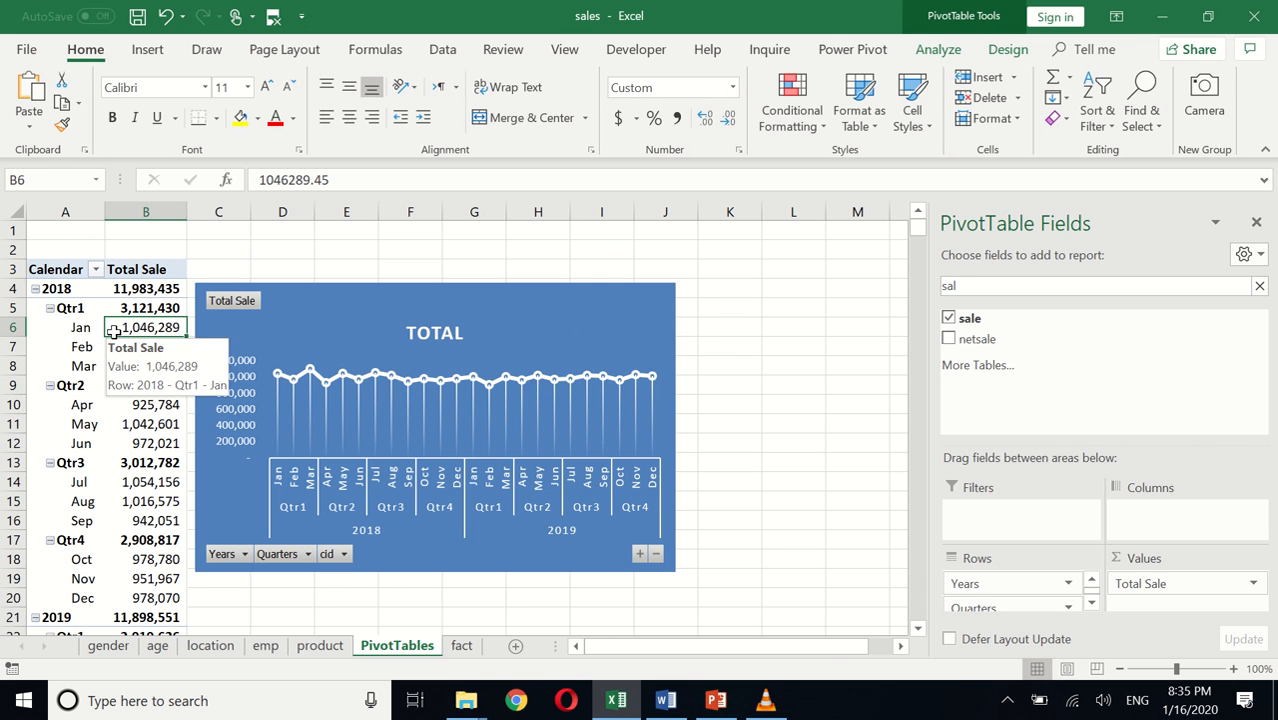
{"action": "left_click", "coordinate": [487, 343]}
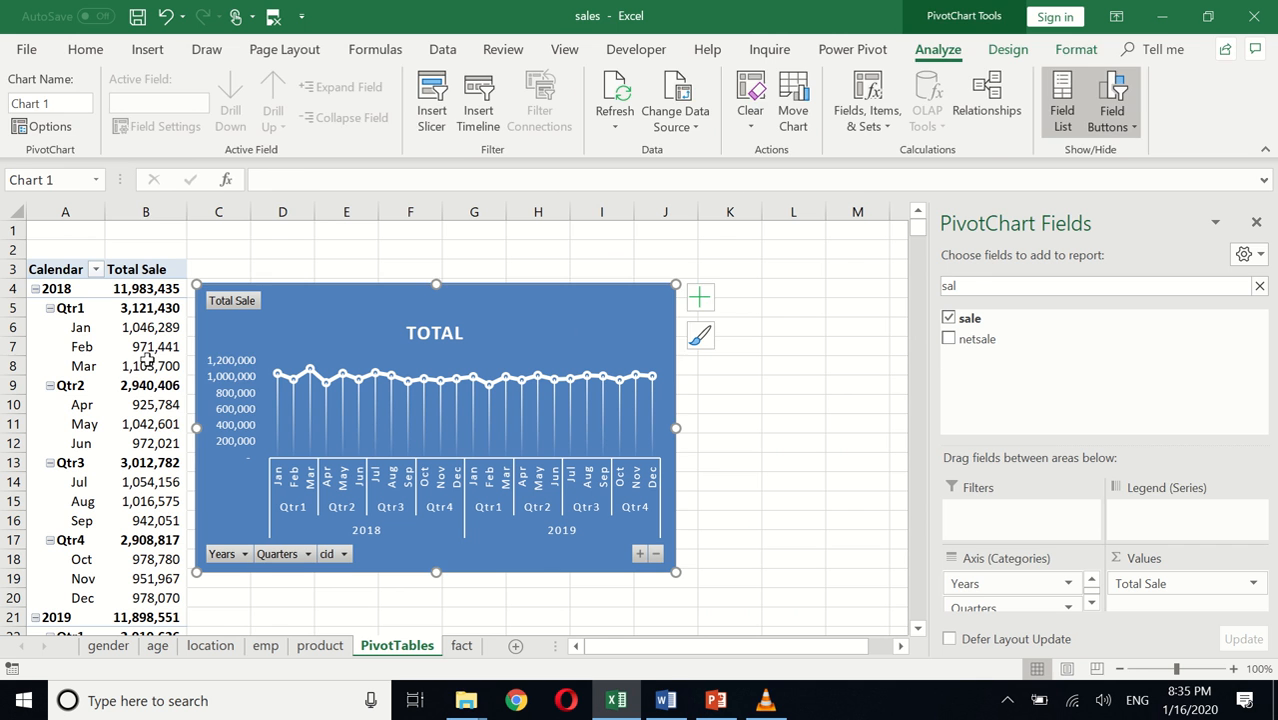
{"action": "left_click", "coordinate": [148, 366]}
{"action": "left_click", "coordinate": [998, 55]}
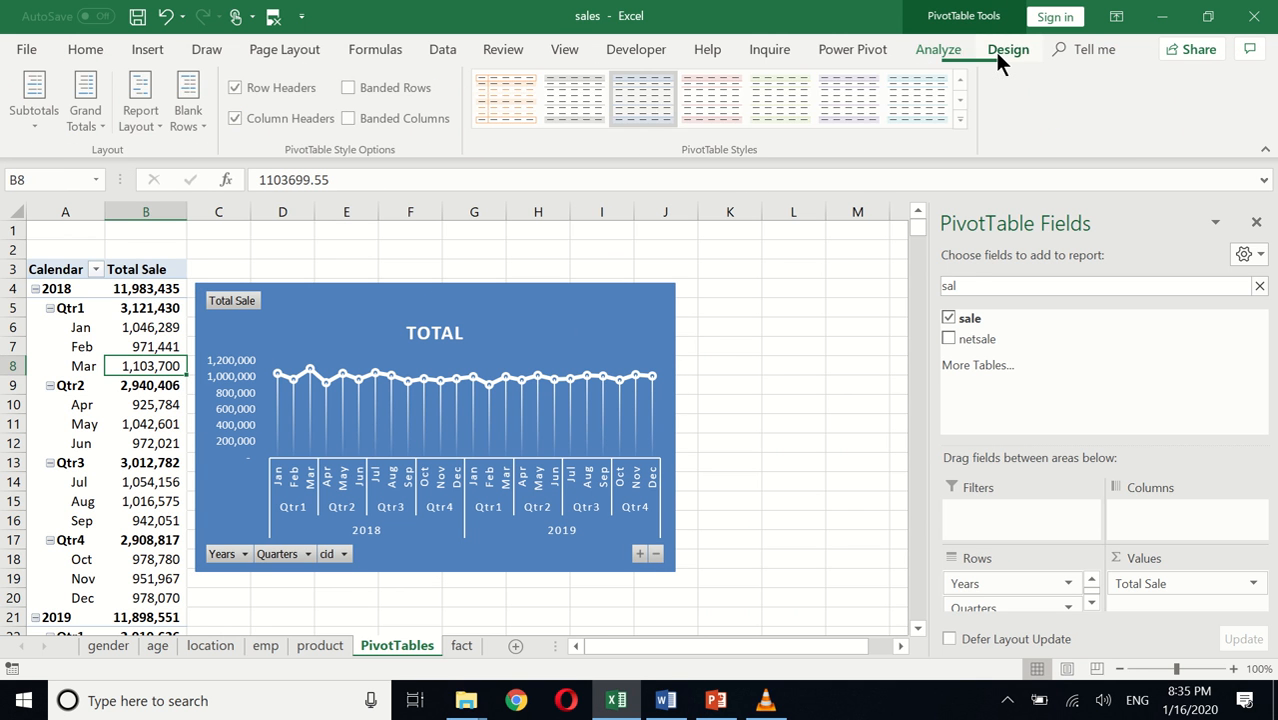
{"action": "left_click", "coordinate": [938, 50]}
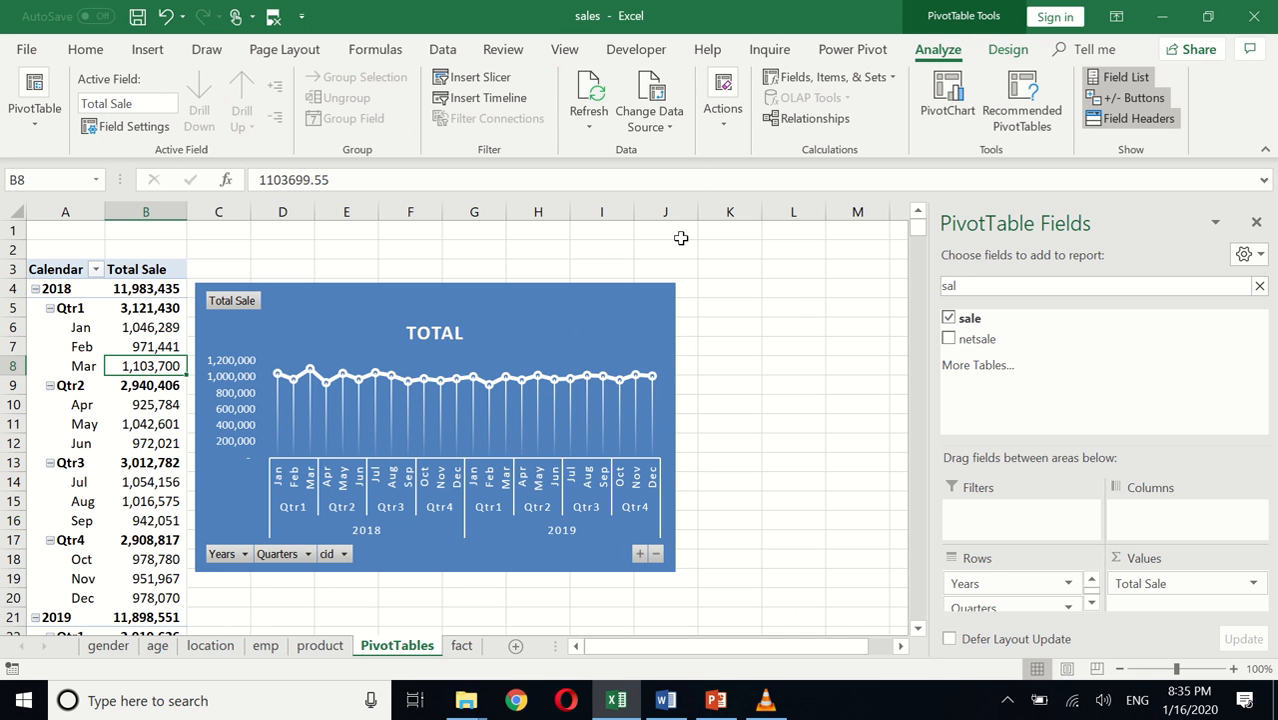
{"action": "left_click", "coordinate": [779, 309]}
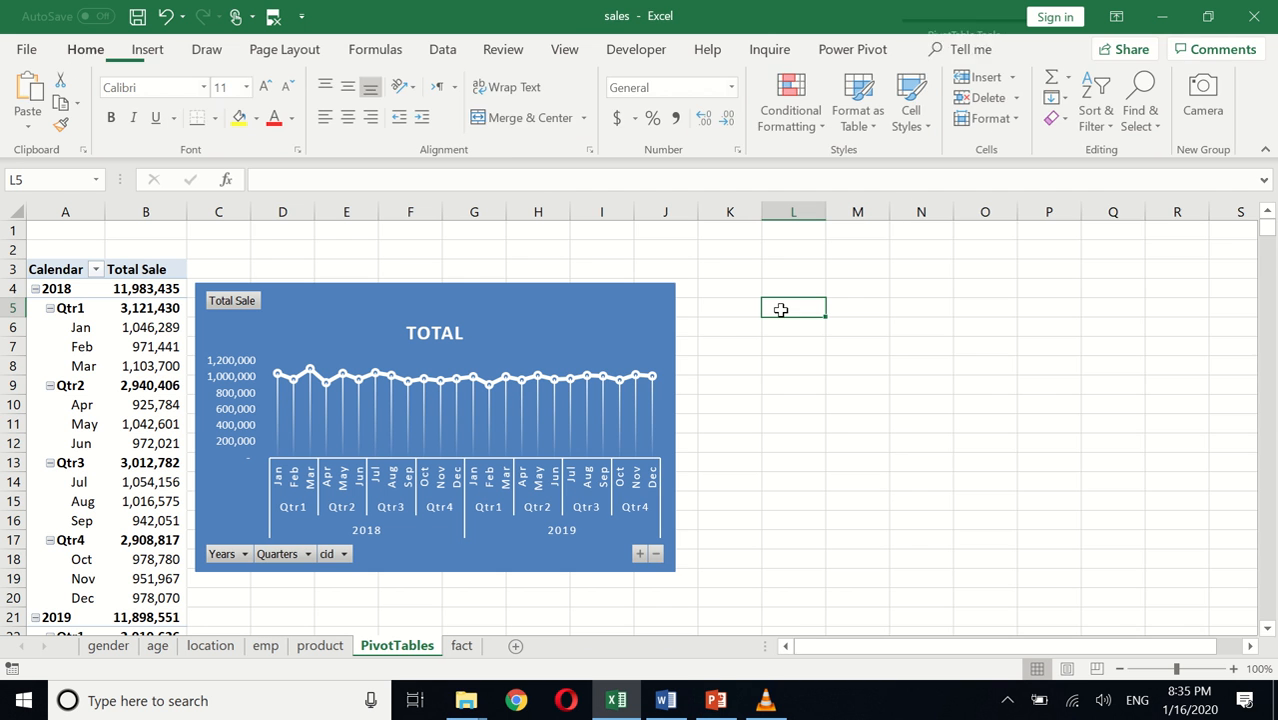
Step: Cut the whole blue line PivotChart from the PivotTables sheet
{"action": "left_click", "coordinate": [557, 308]}
{"action": "right_click", "coordinate": [557, 308]}
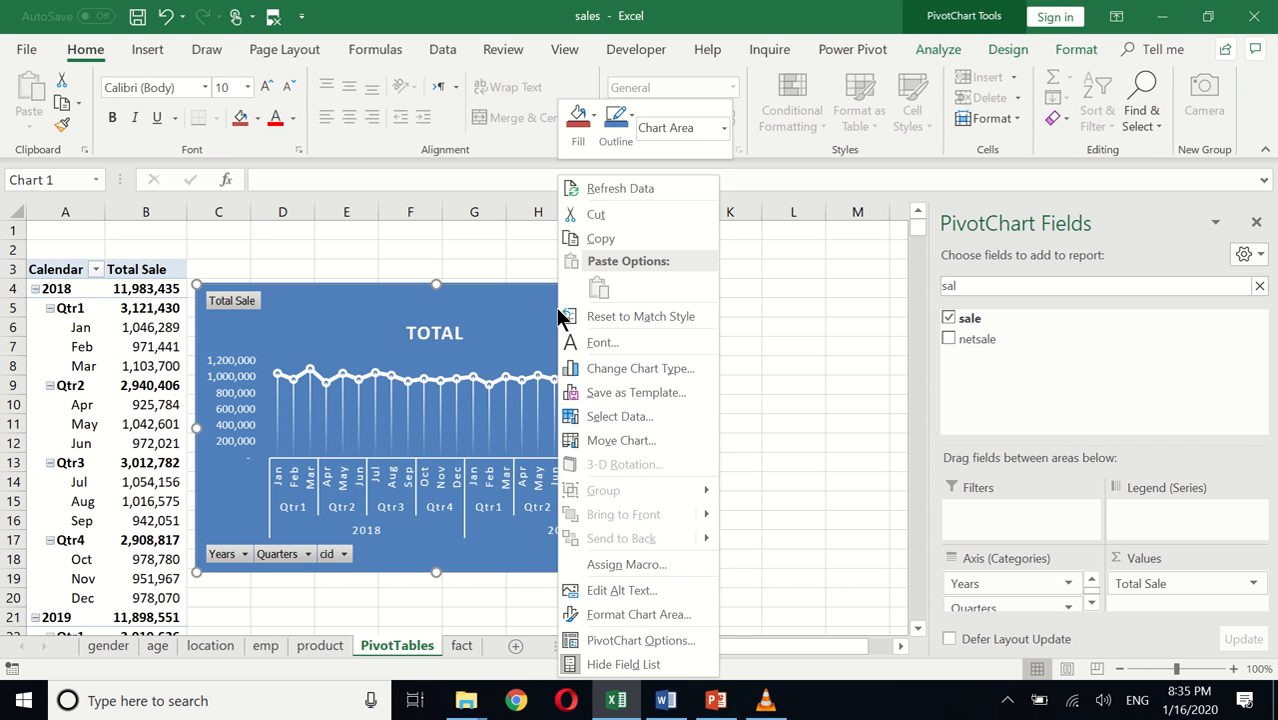
{"action": "left_click", "coordinate": [595, 215]}
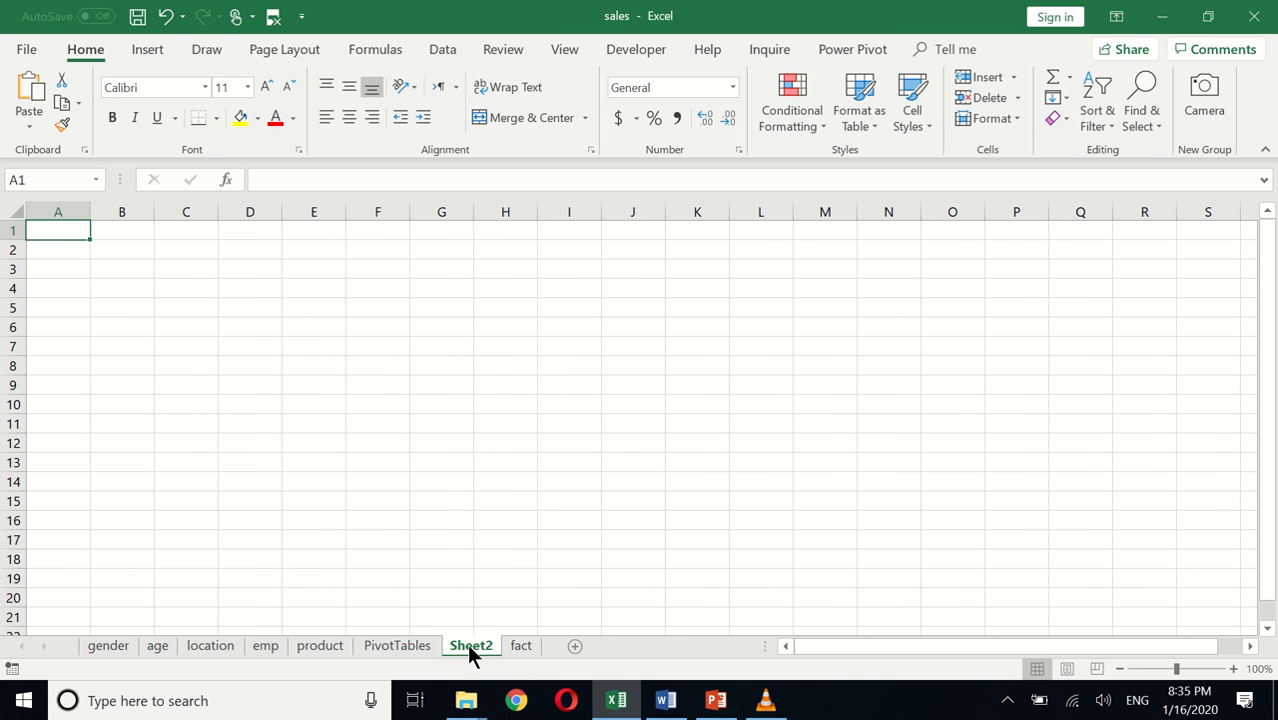
Step: Rename the Sheet2 worksheet as Dashboard1
{"action": "right_click", "coordinate": [469, 645]}
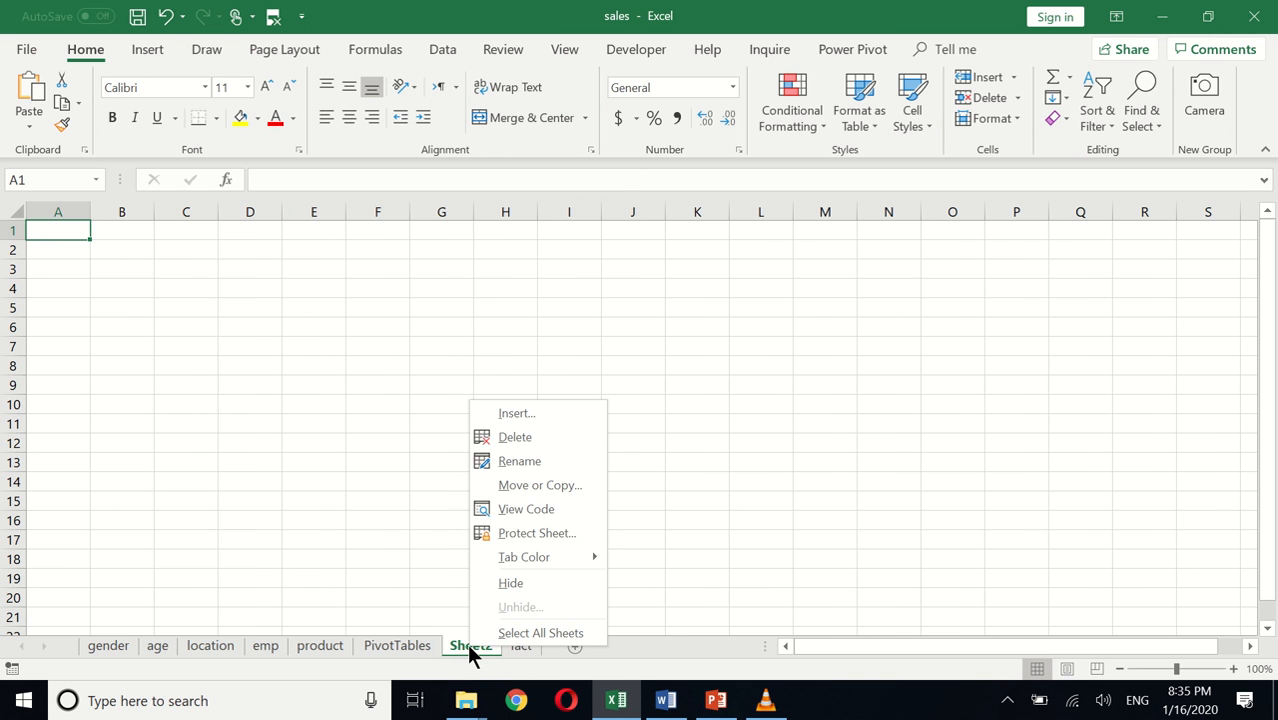
{"action": "left_click", "coordinate": [520, 461]}
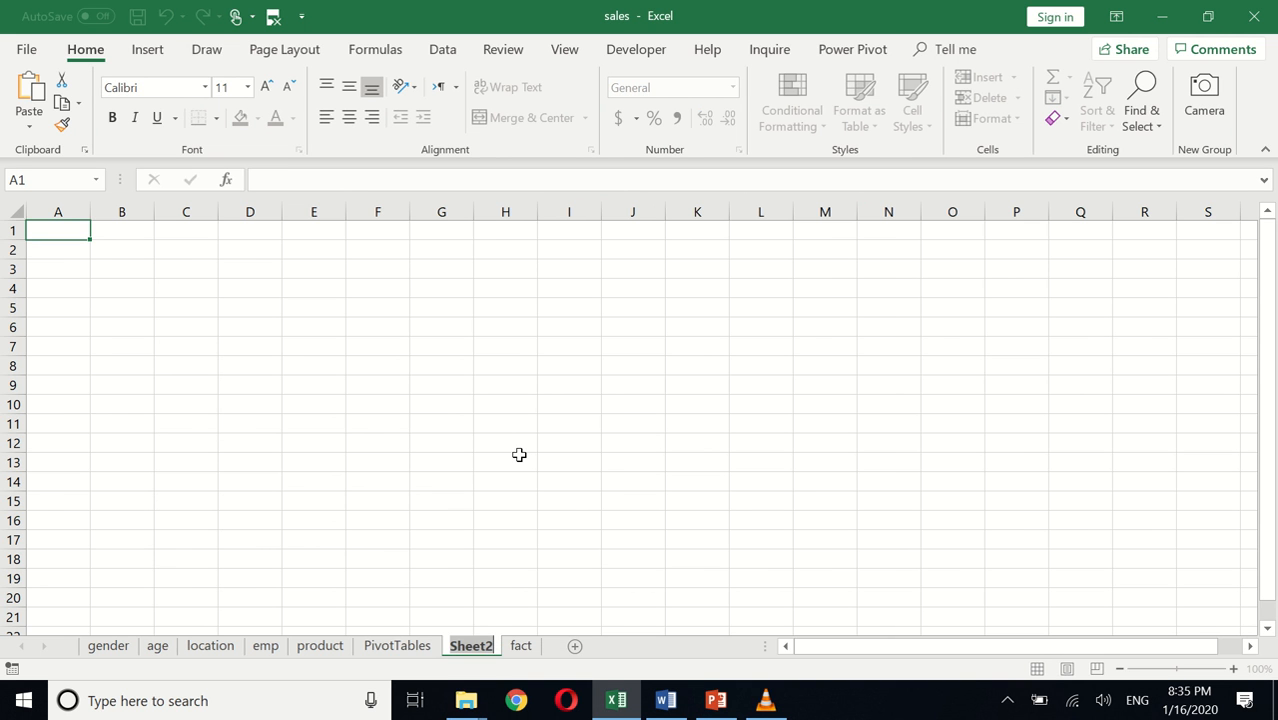
{"action": "type", "text": "Dash"}
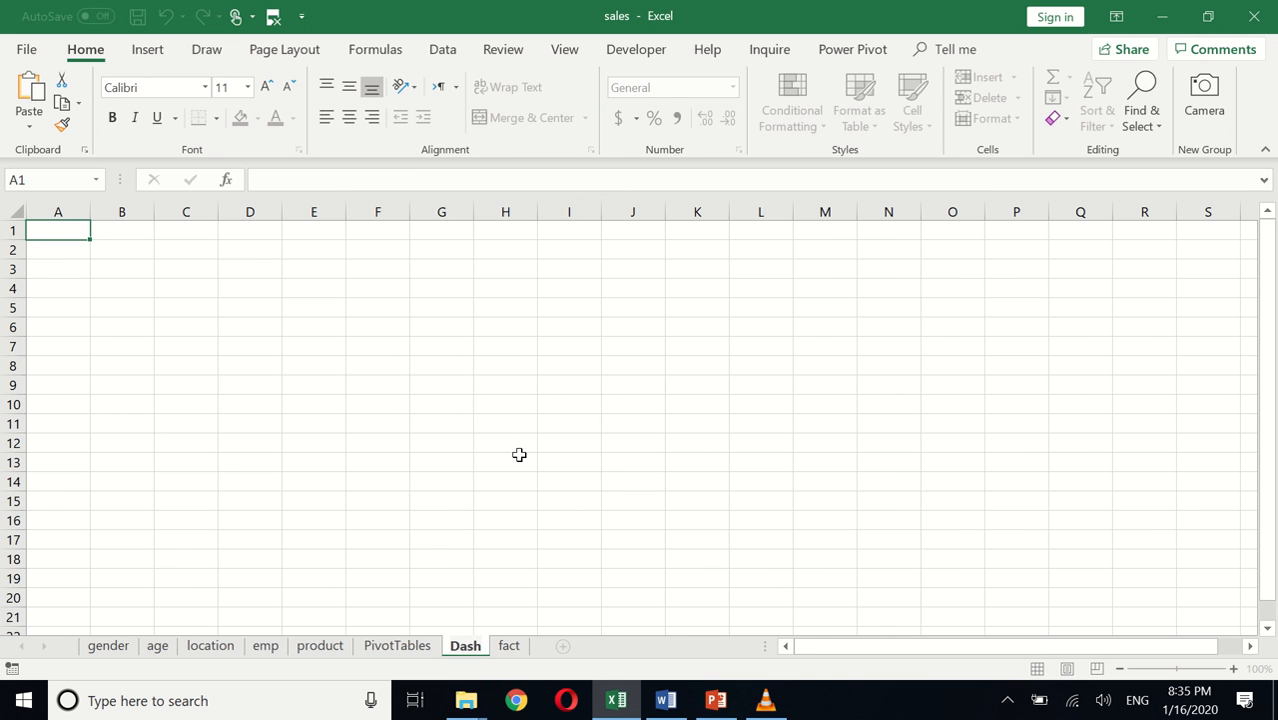
{"action": "type", "text": "board1"}
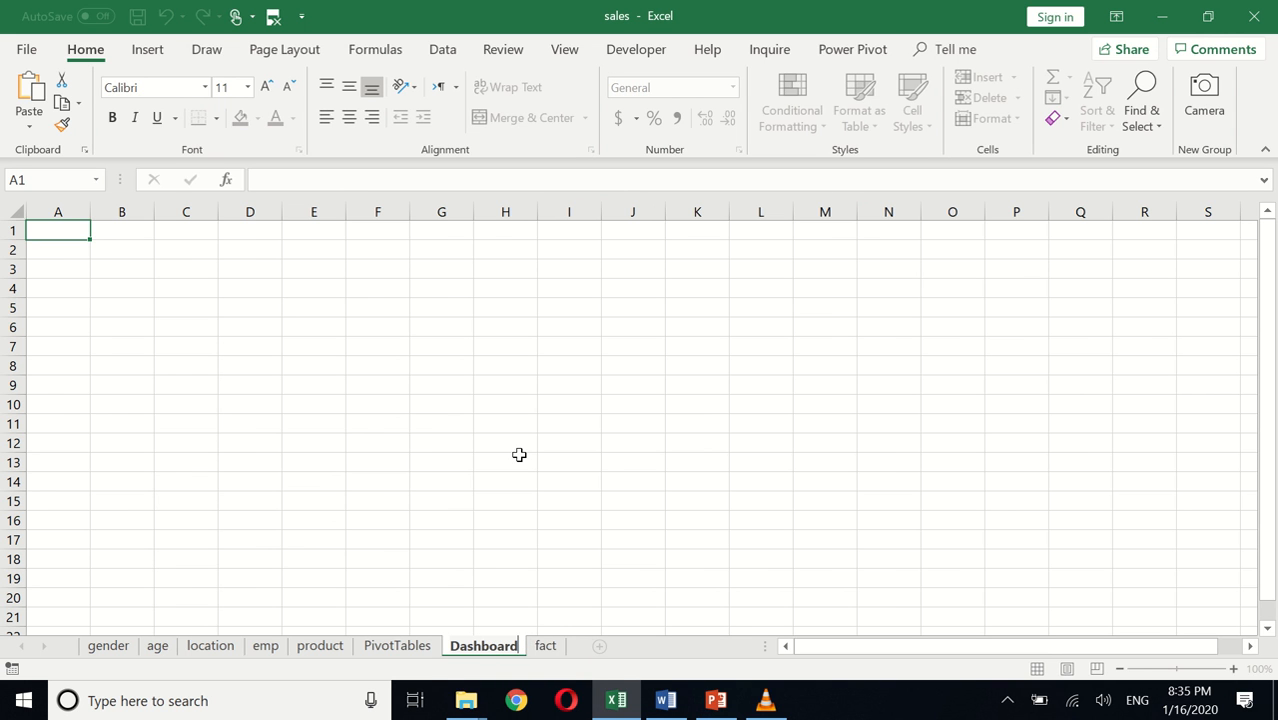
Step: Paste the cut PivotChart onto the Dashboard1 sheet and move it so its upper edge sits at about row 2, near column B
{"action": "left_click", "coordinate": [125, 265]}
{"action": "key", "text": "ctrl+v"}
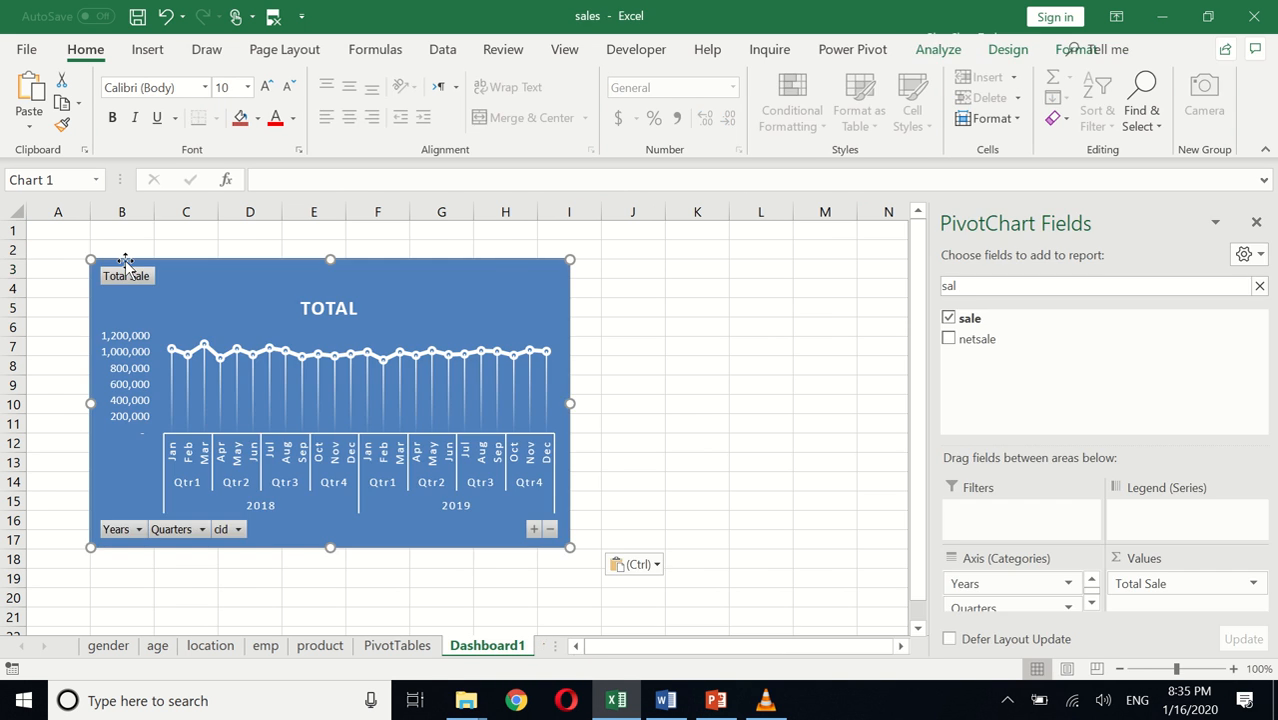
{"action": "mouse_move", "coordinate": [212, 274]}
{"action": "left_mouse_down"}
{"action": "mouse_move", "coordinate": [199, 265]}
{"action": "mouse_move", "coordinate": [212, 273]}
{"action": "left_mouse_up"}
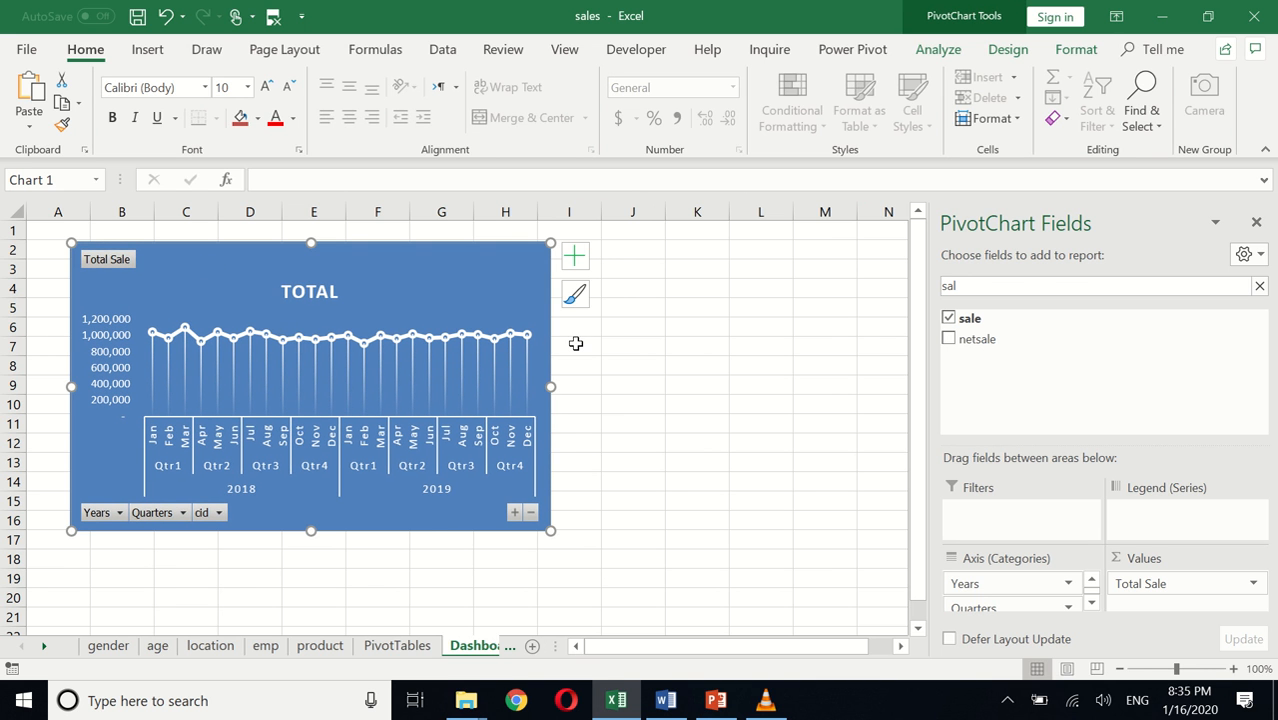
{"action": "left_click", "coordinate": [667, 363]}
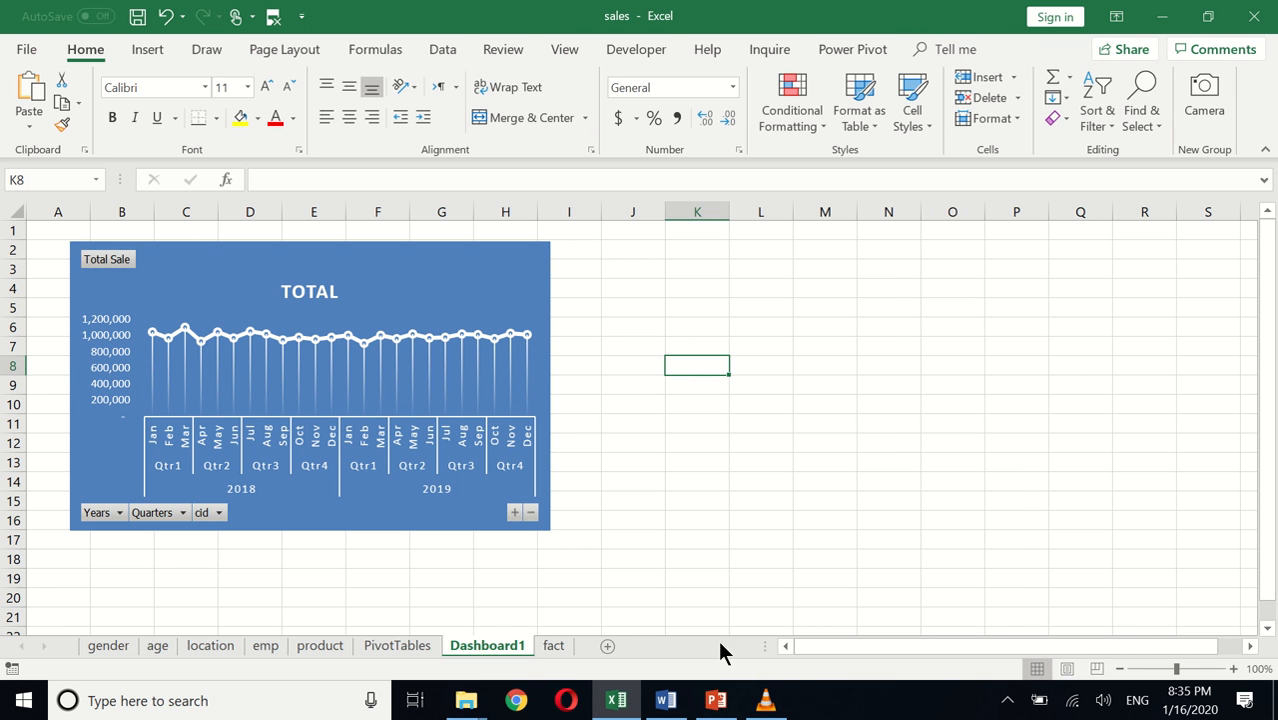
Step: Switch to the Word document to read the next question's PivotTable and chart requirements, and return to the Excel workbook
{"action": "left_click", "coordinate": [666, 703]}
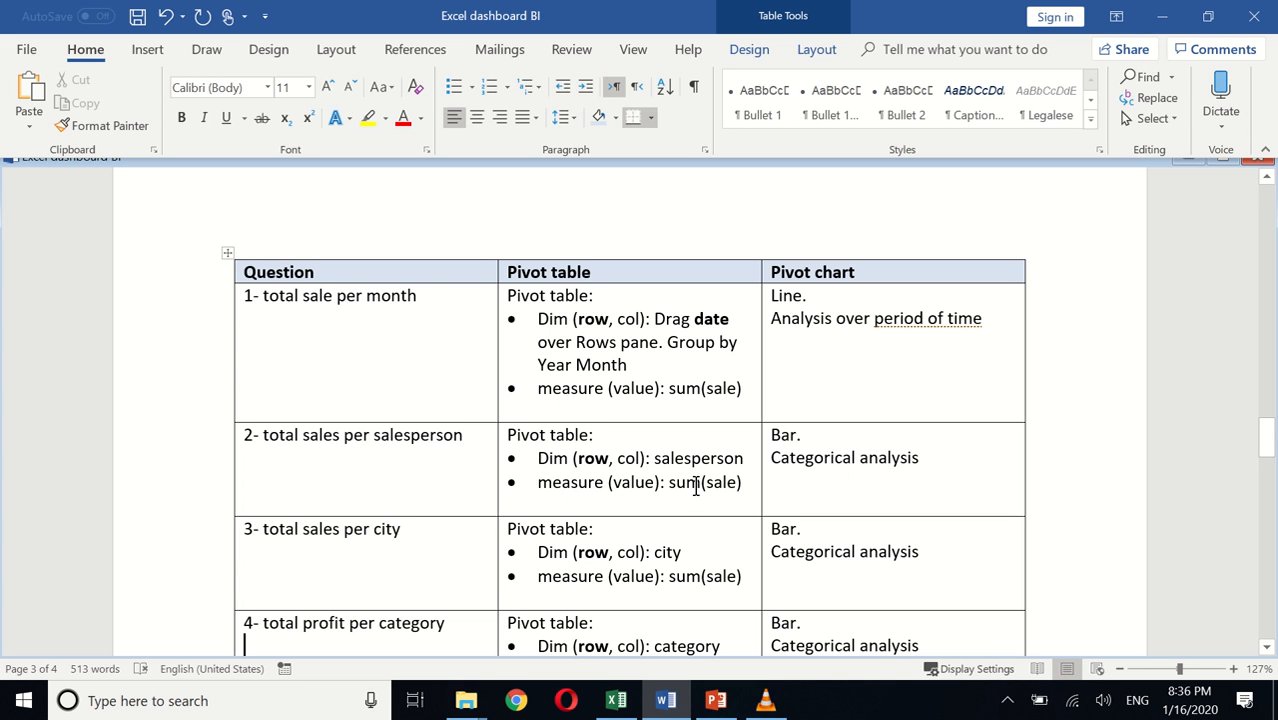
{"action": "key", "text": "alt+Tab"}
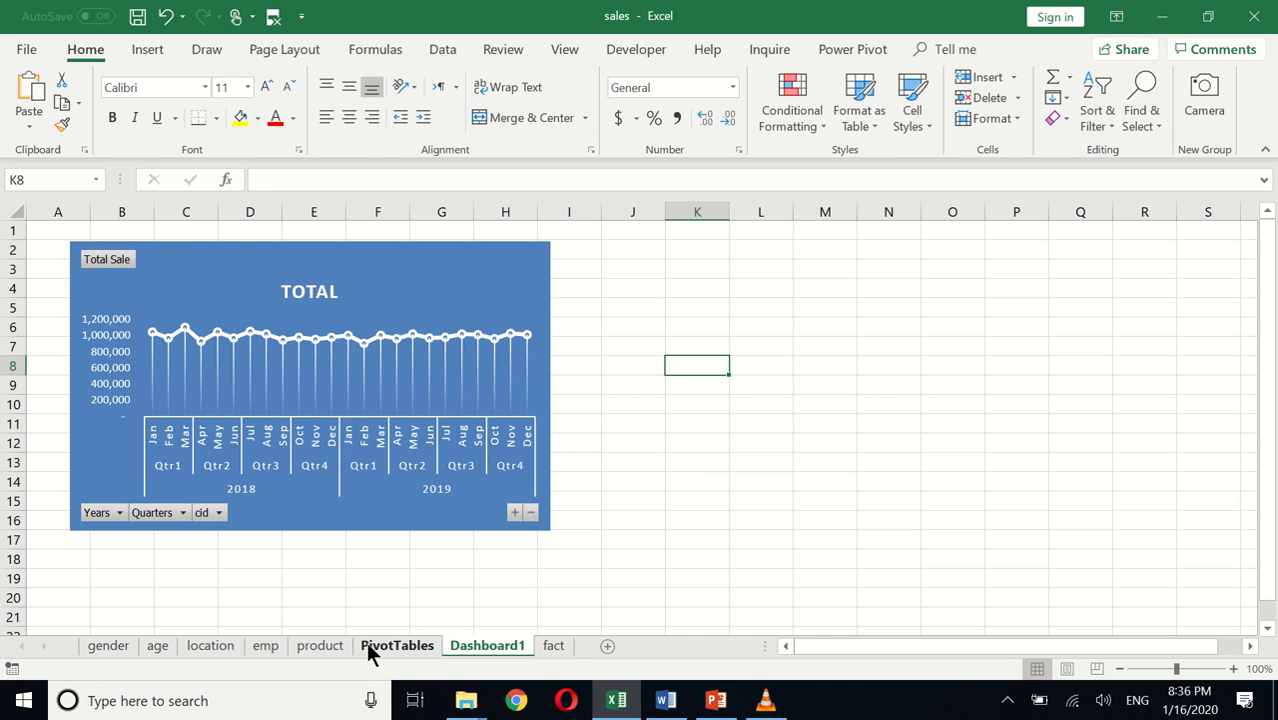
{"action": "key", "text": "Right"}
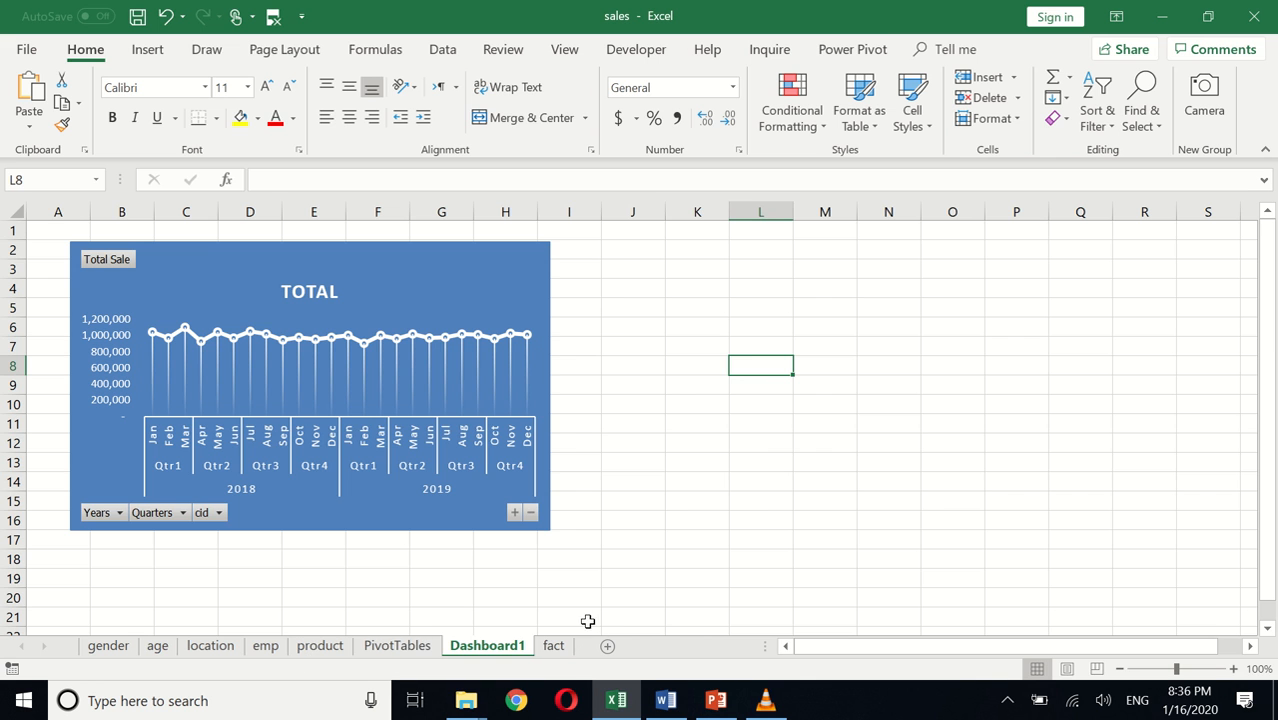
Step: Start a new PivotTable from the fact table, with an existing worksheet as its destination
{"action": "left_click", "coordinate": [555, 647]}
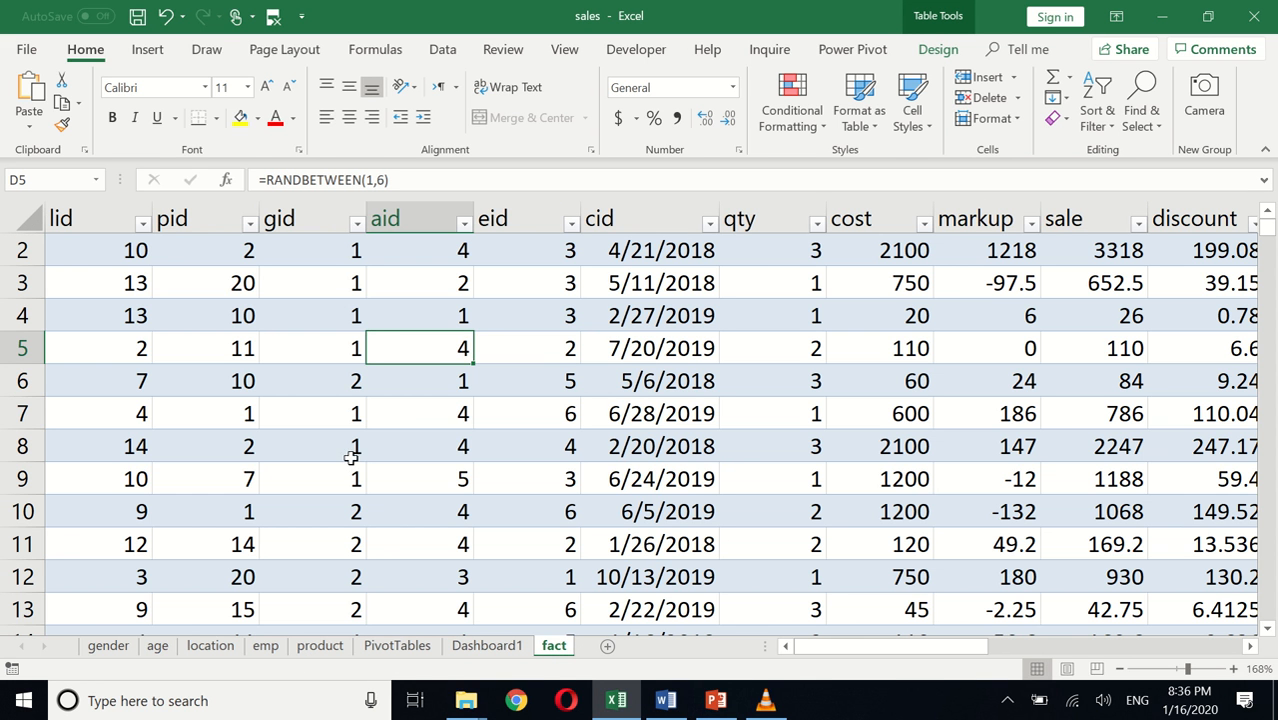
{"action": "left_click", "coordinate": [412, 418]}
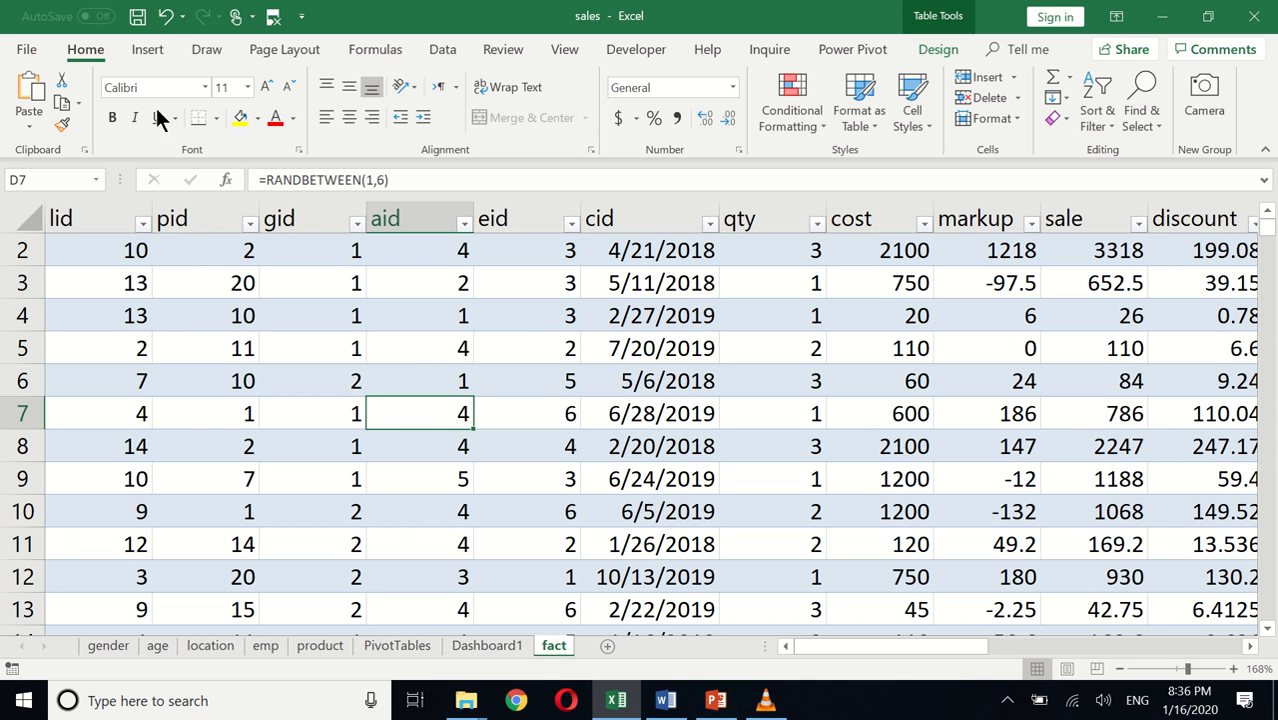
{"action": "left_click", "coordinate": [149, 51]}
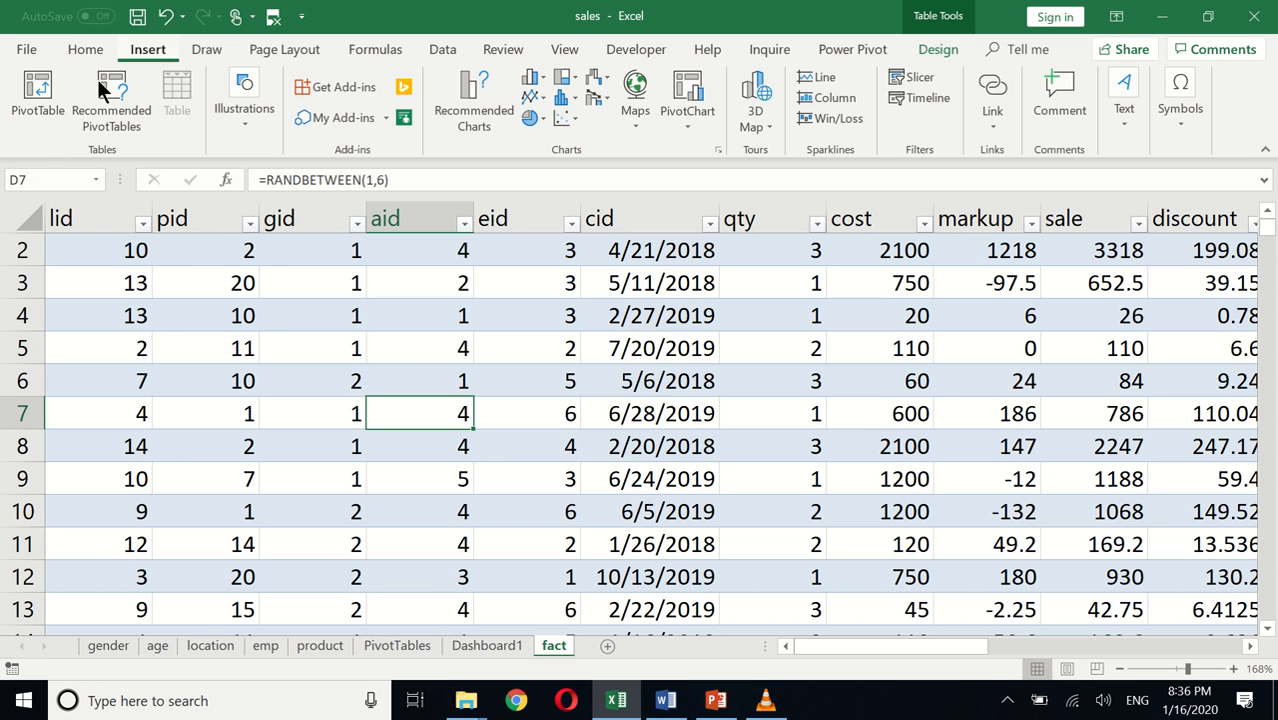
{"action": "left_click", "coordinate": [38, 92]}
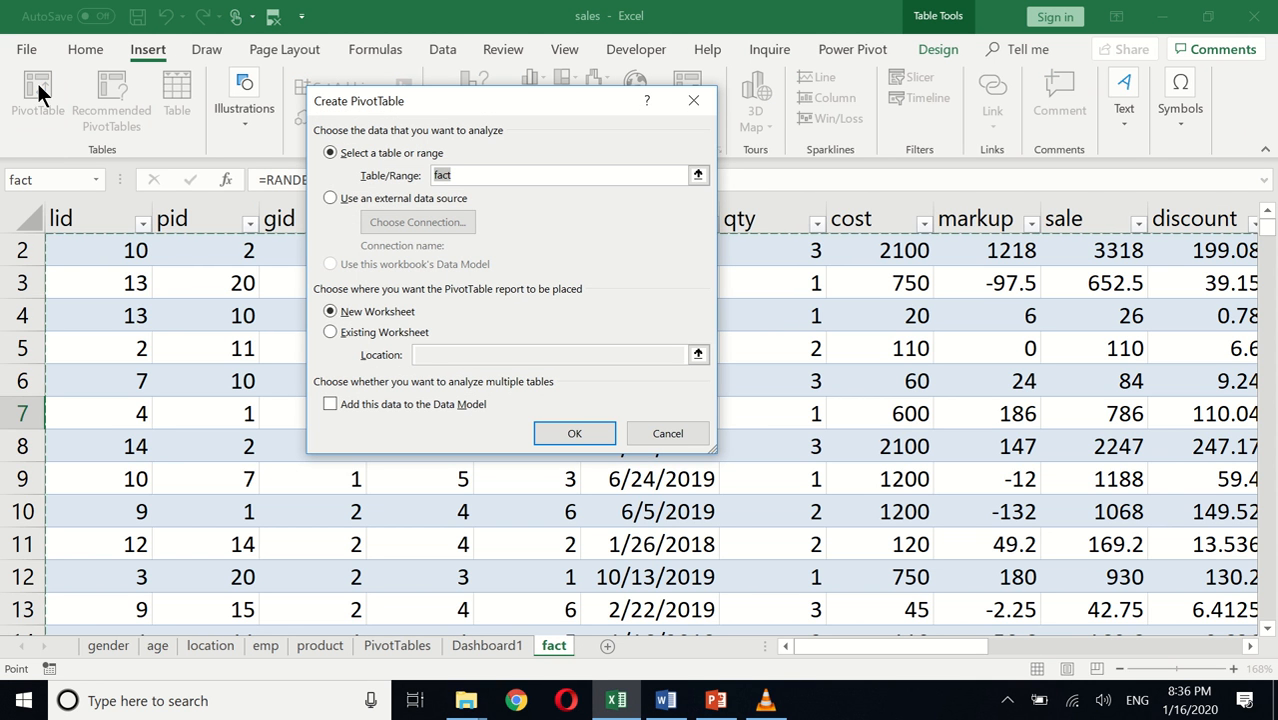
{"action": "left_click", "coordinate": [378, 335]}
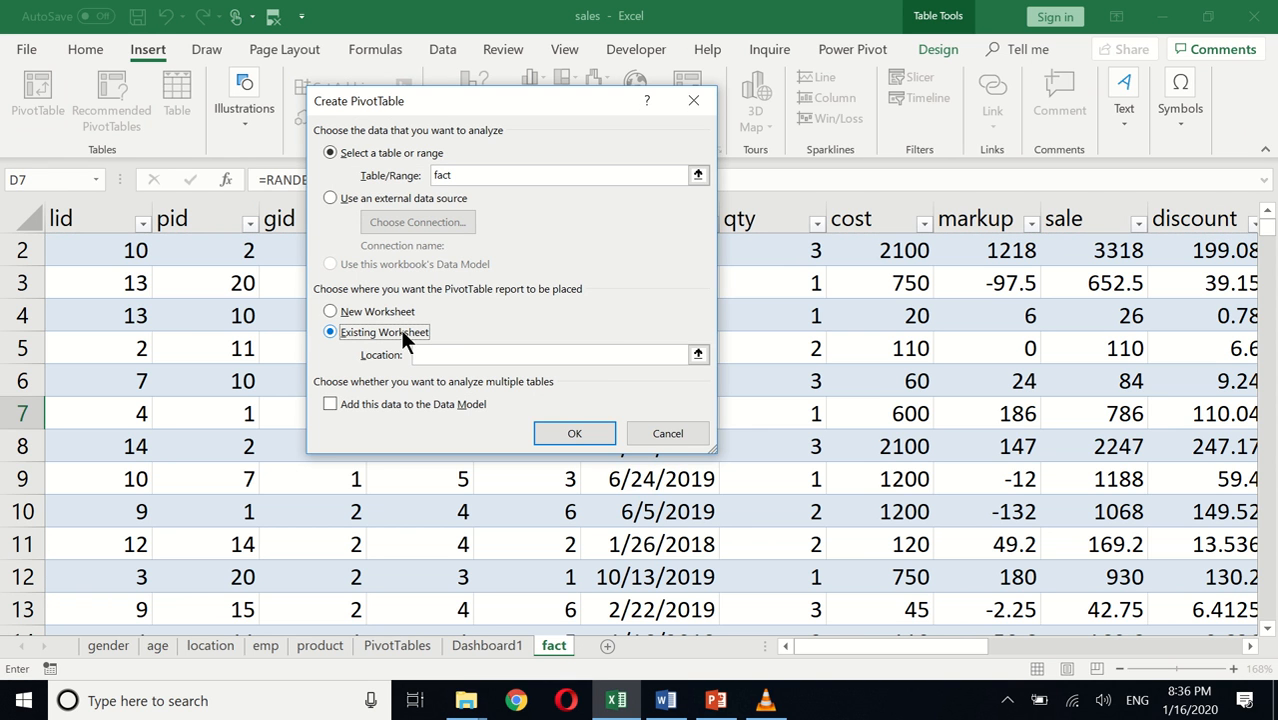
Step: Place the new PivotTable at cell D3 of the PivotTables sheet
{"action": "left_click", "coordinate": [528, 355]}
{"action": "left_click", "coordinate": [404, 644]}
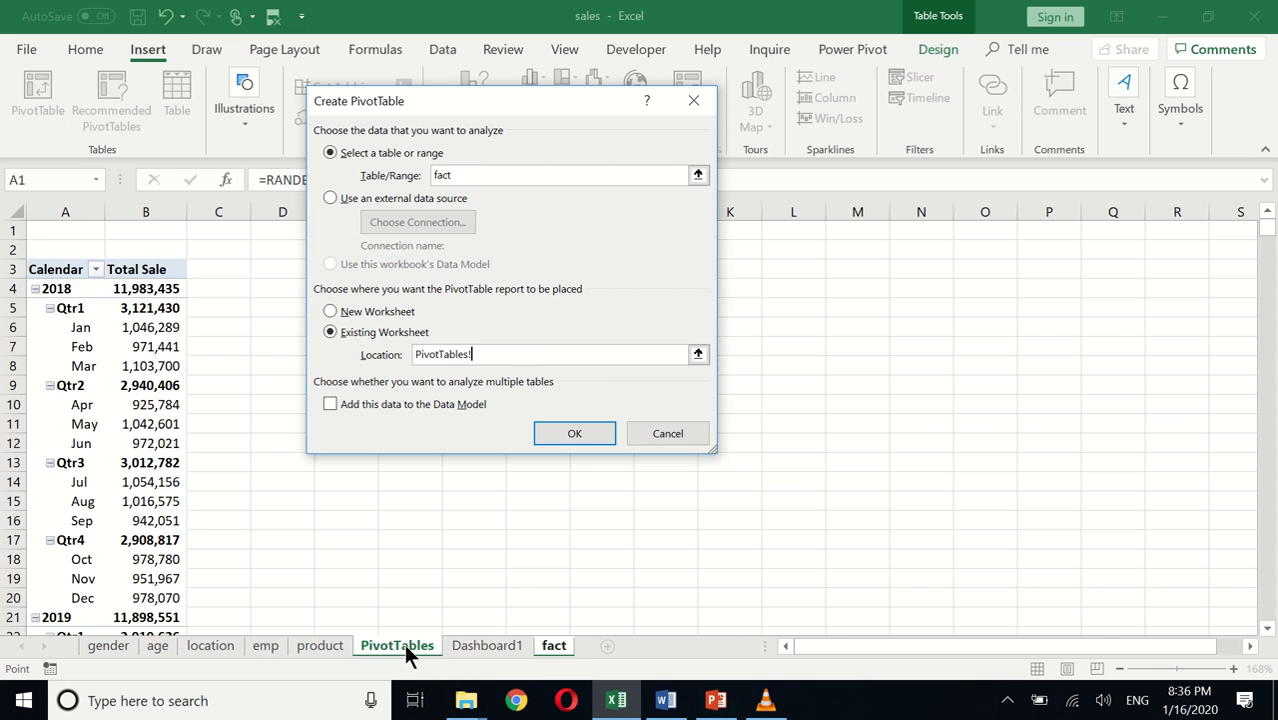
{"action": "left_click", "coordinate": [581, 437]}
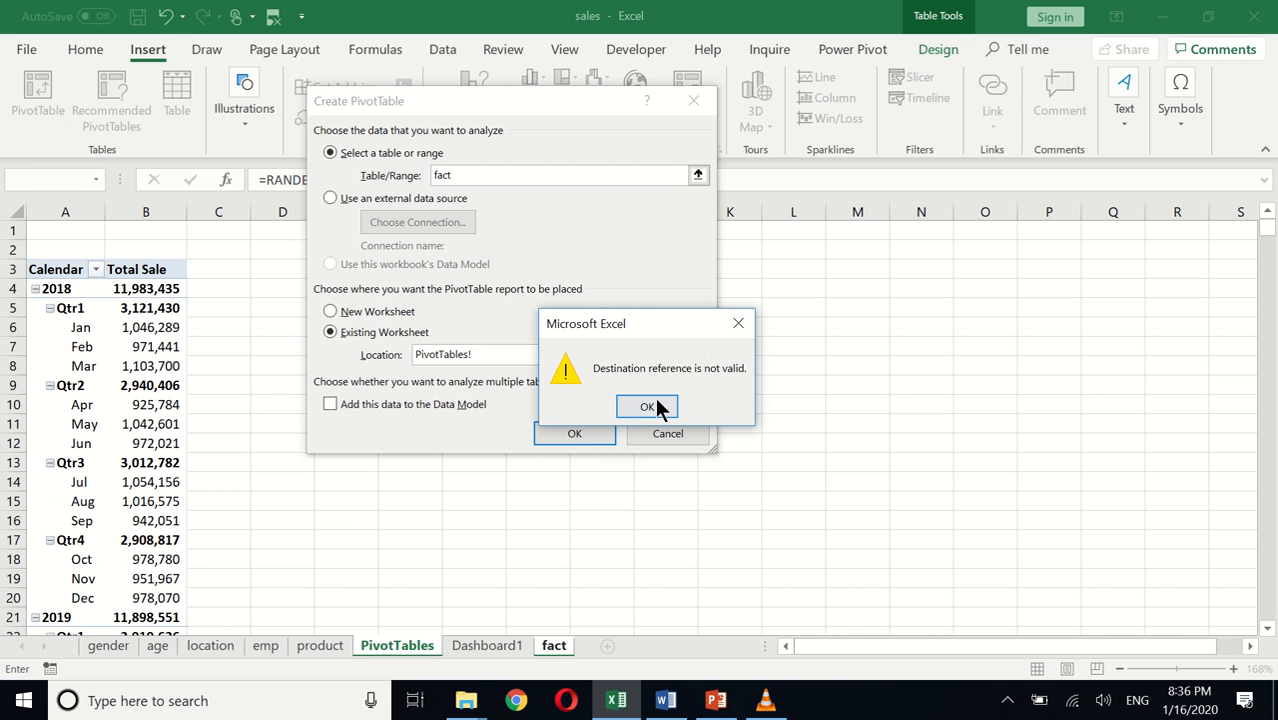
{"action": "left_click", "coordinate": [648, 405]}
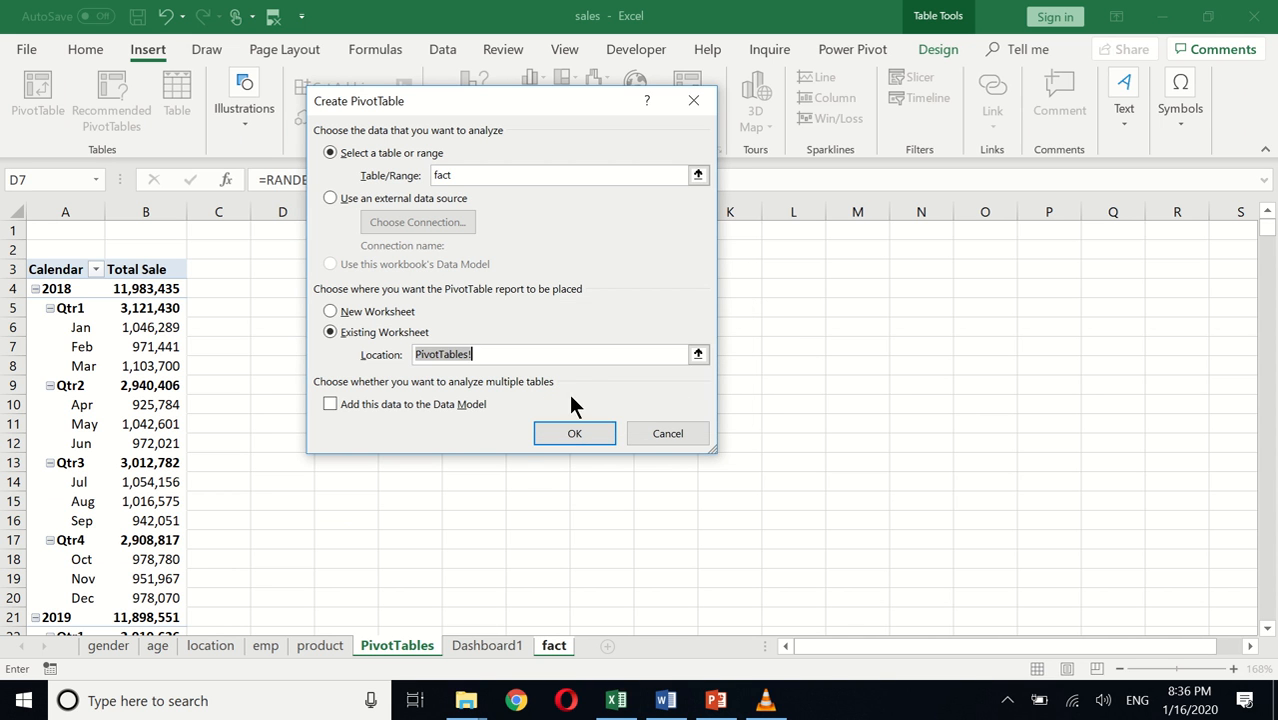
{"action": "left_click", "coordinate": [243, 306]}
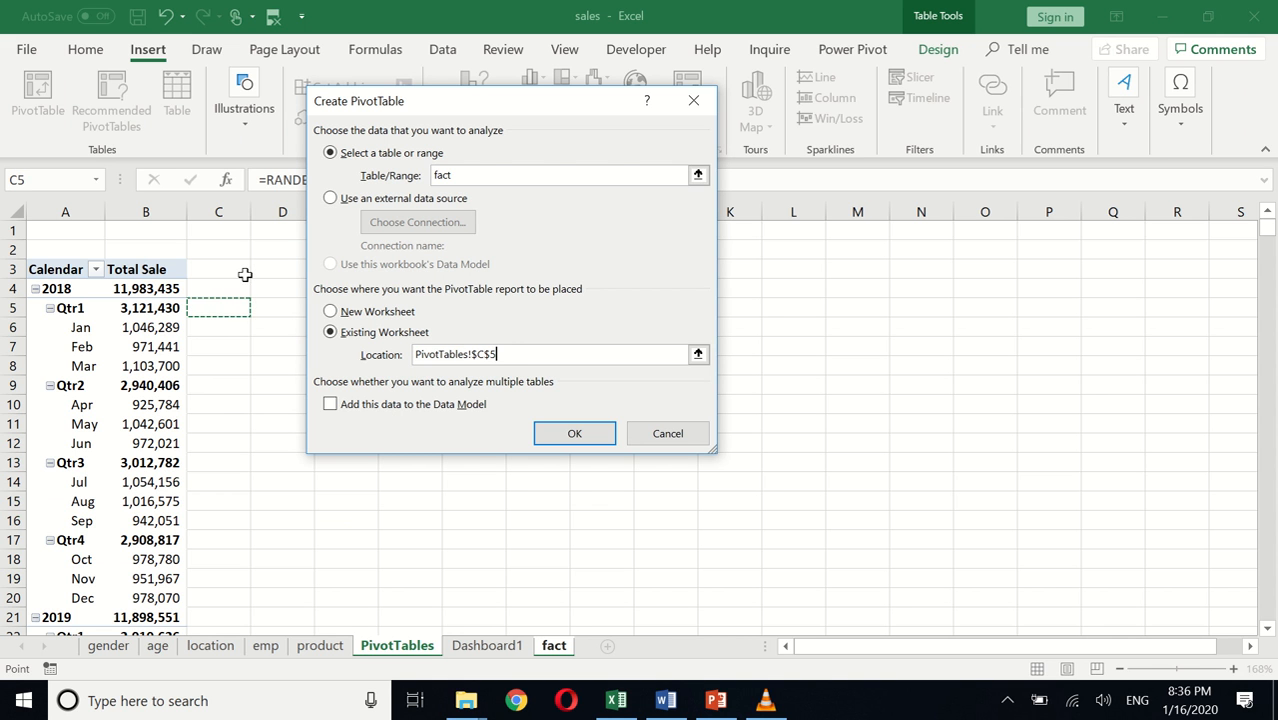
{"action": "left_click", "coordinate": [245, 274]}
{"action": "left_click", "coordinate": [277, 274]}
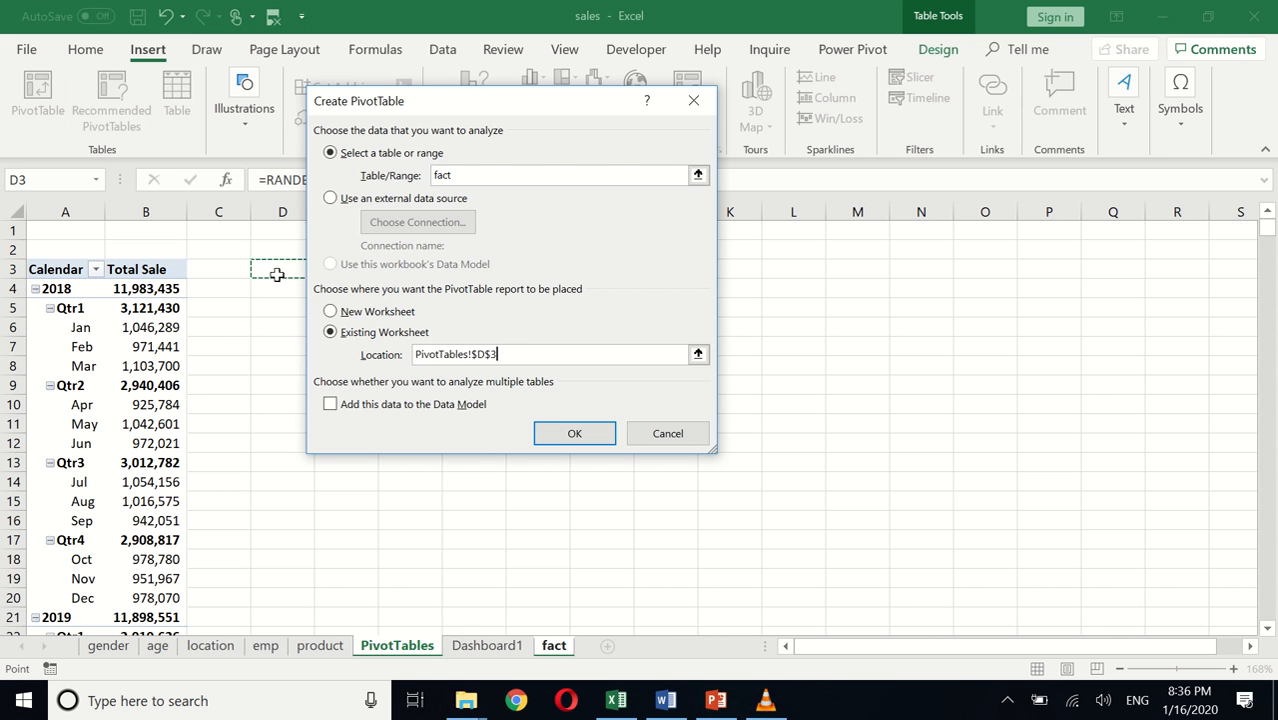
{"action": "left_click", "coordinate": [552, 428]}
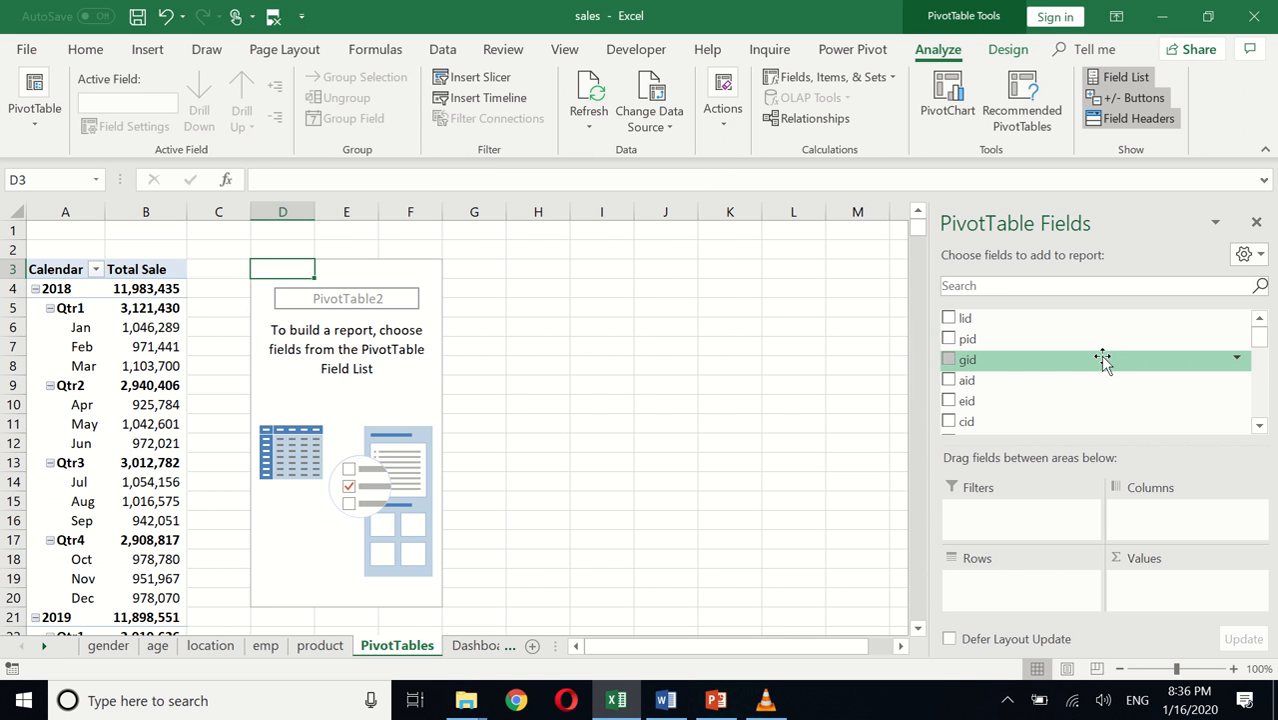
Step: Find the emp field and add it to the new PivotTable's rows
{"action": "left_click", "coordinate": [1064, 288]}
{"action": "type", "text": "emp"}
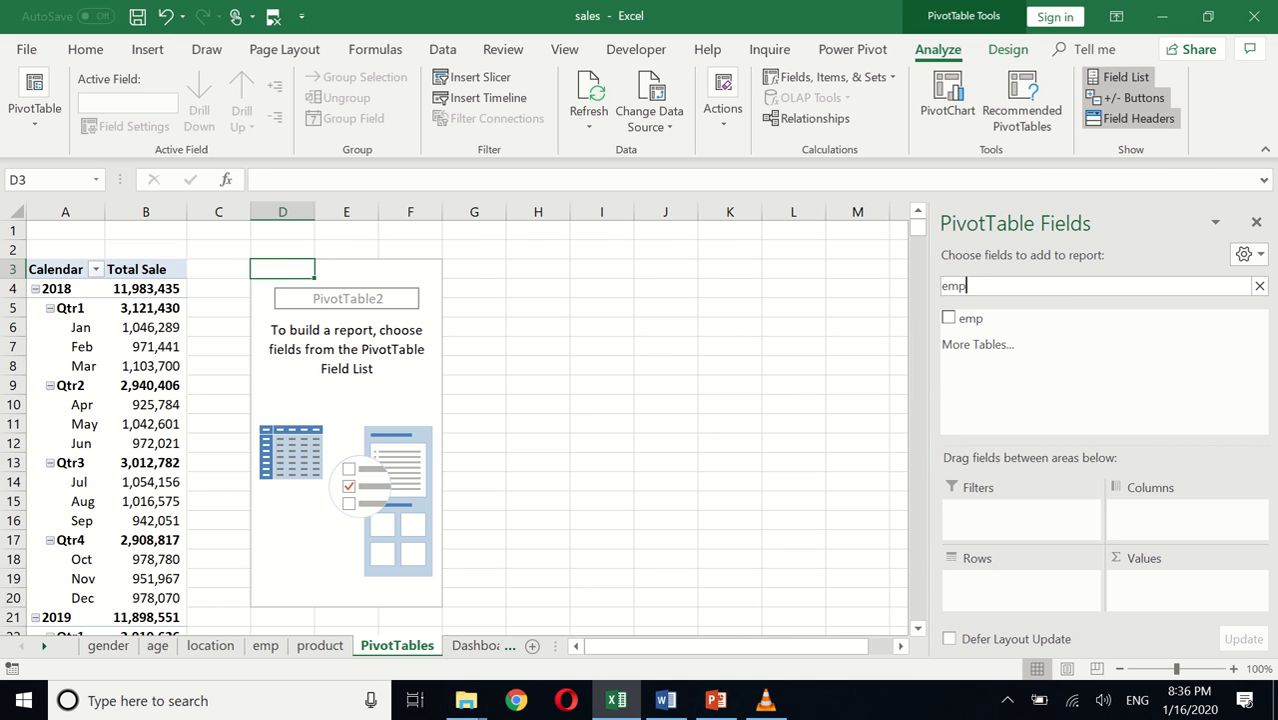
{"action": "mouse_move", "coordinate": [973, 323]}
{"action": "left_mouse_down"}
{"action": "mouse_move", "coordinate": [1015, 512]}
{"action": "mouse_move", "coordinate": [998, 608]}
{"action": "mouse_move", "coordinate": [987, 333]}
{"action": "left_mouse_up"}
{"action": "left_click", "coordinate": [980, 320]}
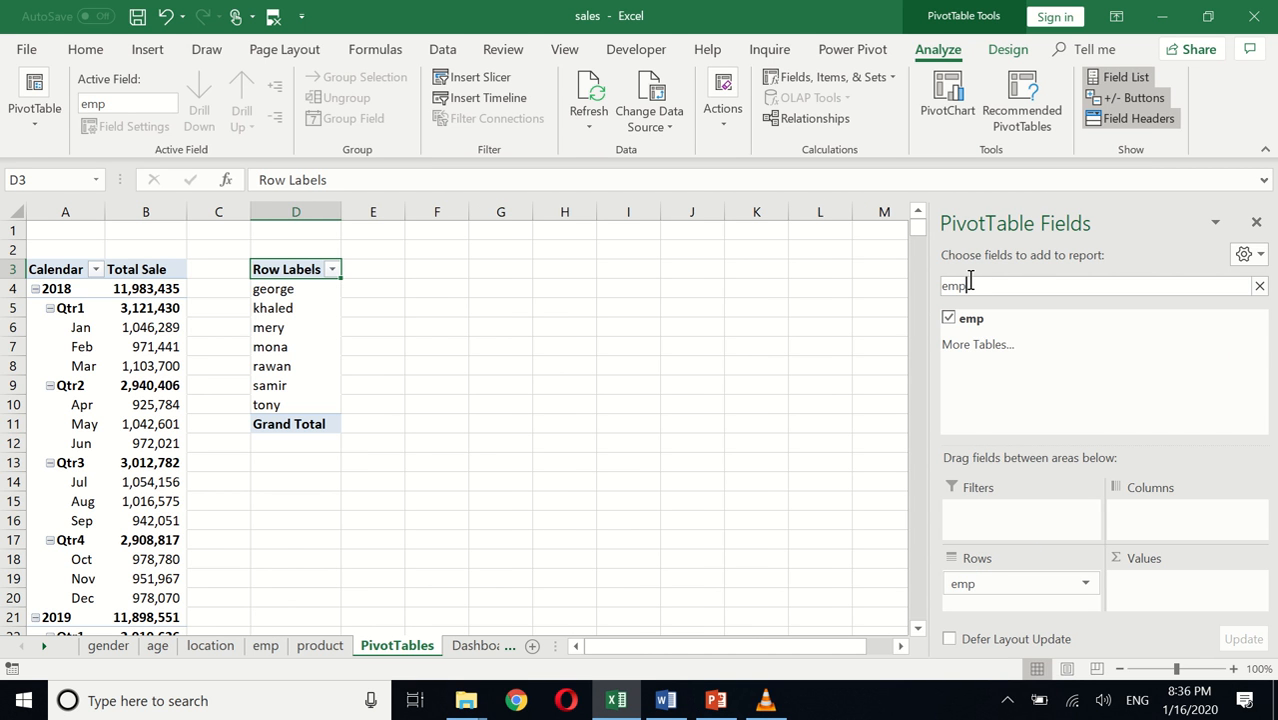
Step: Find the sale field and add it to the new PivotTable's values as a sum
{"action": "key", "text": "BackSpace"}
{"action": "key", "text": "BackSpace"}
{"action": "key", "text": "BackSpace"}
{"action": "type", "text": "sa"}
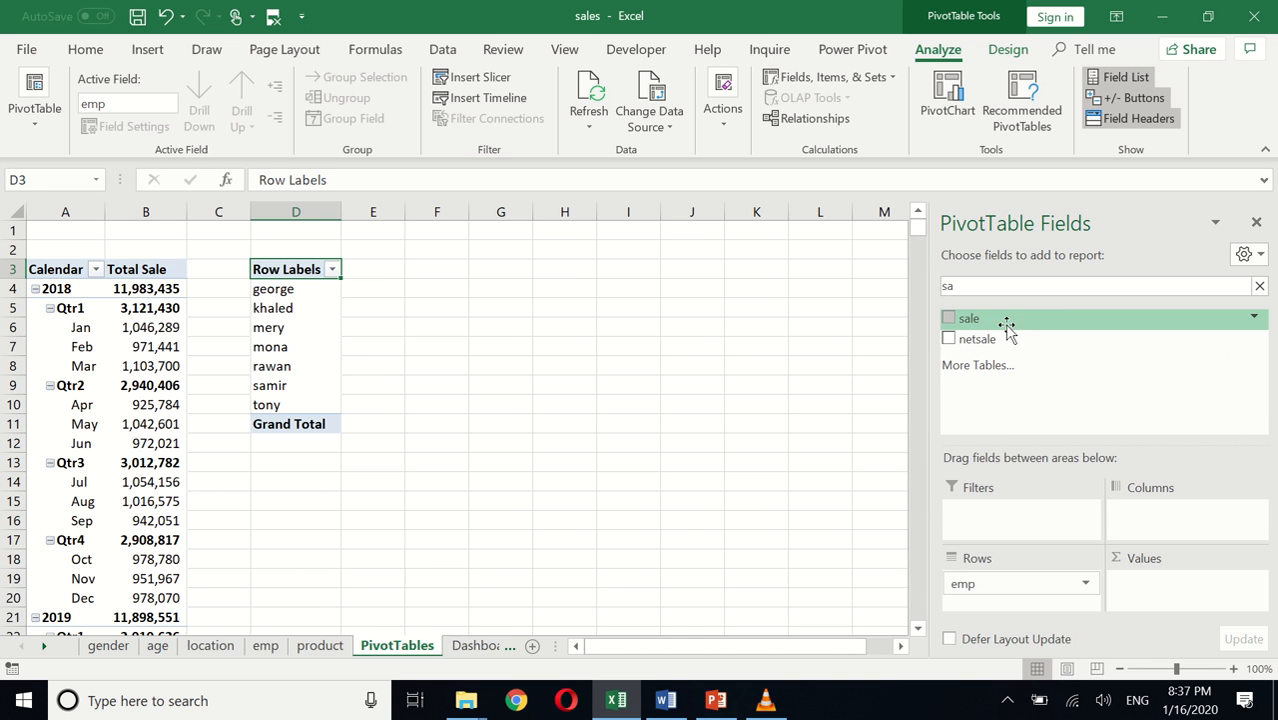
{"action": "left_click_drag", "start_coordinate": [1000, 326], "coordinate": [1146, 584]}
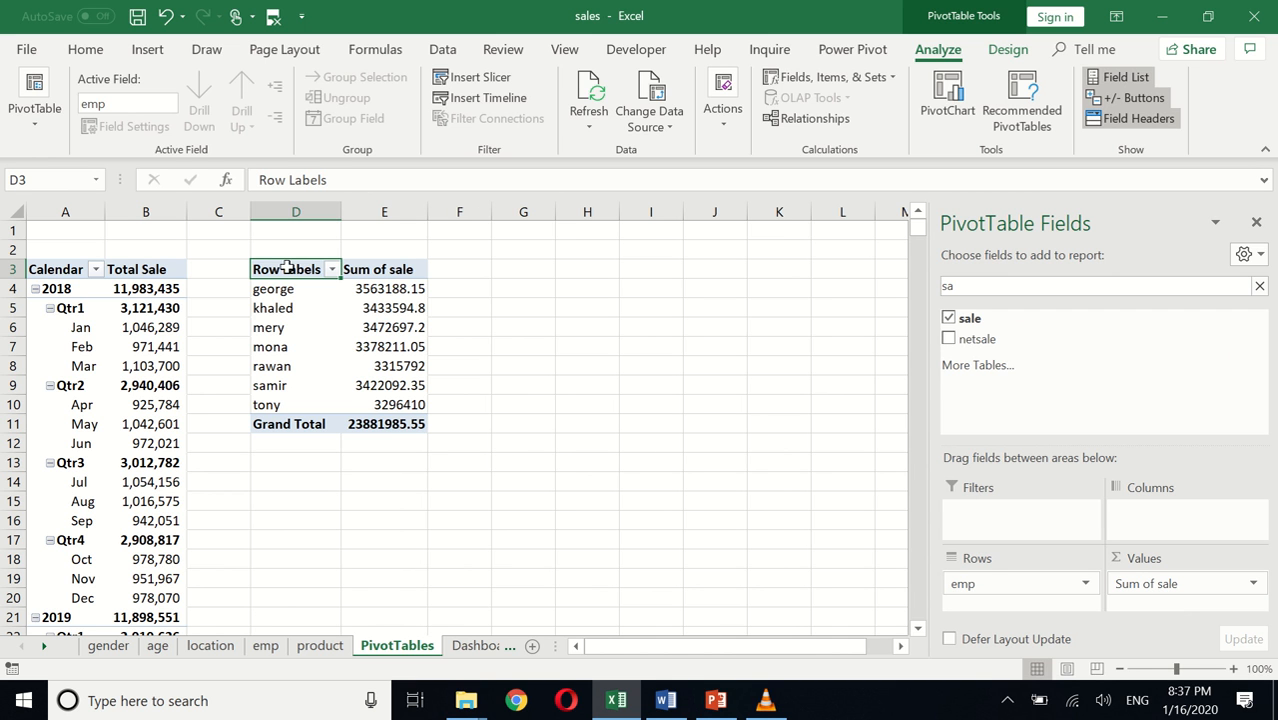
Step: Rename the new PivotTable's headers in D3 and E3 as "Employee" and "total sale"
{"action": "type", "text": "E"}
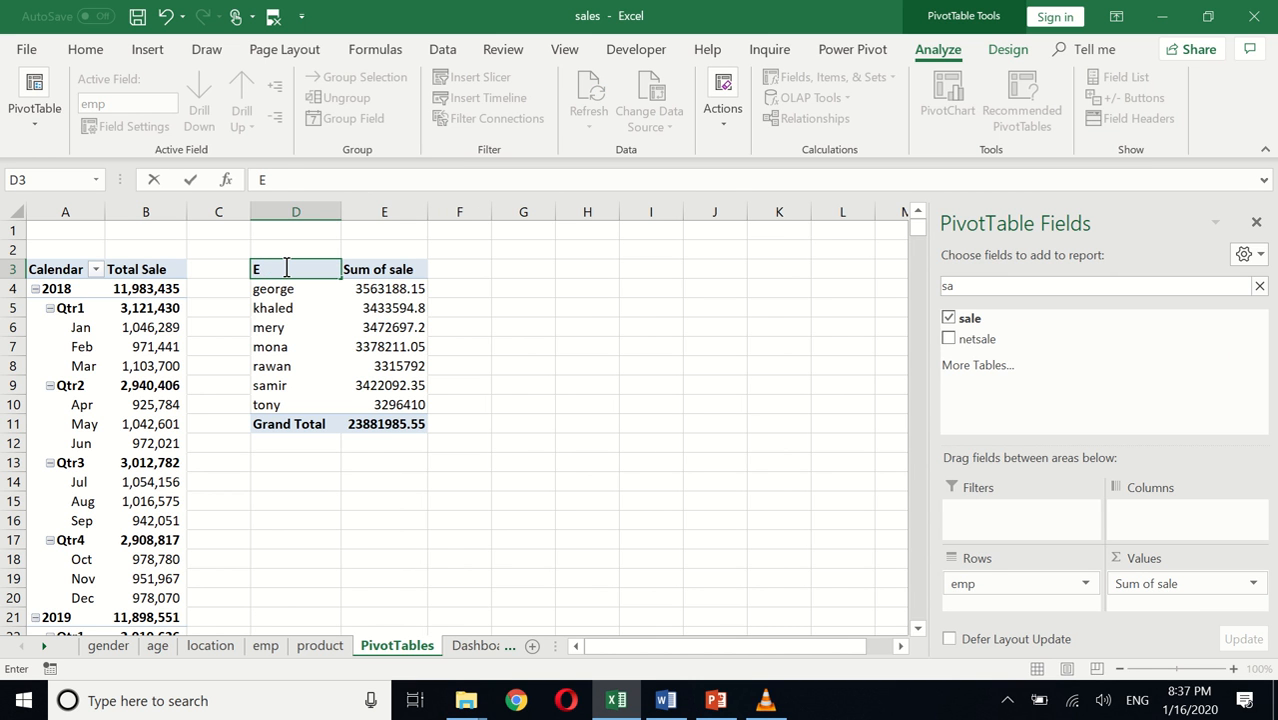
{"action": "type", "text": "mployee"}
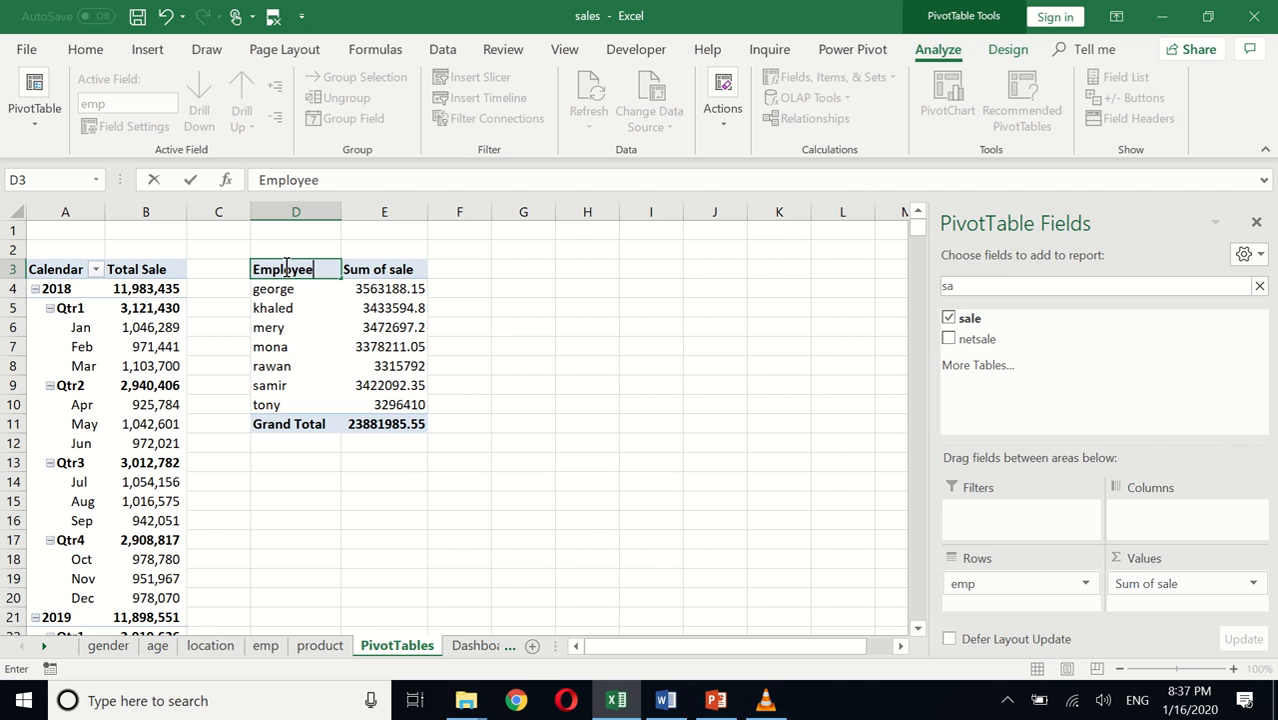
{"action": "left_click", "coordinate": [380, 274]}
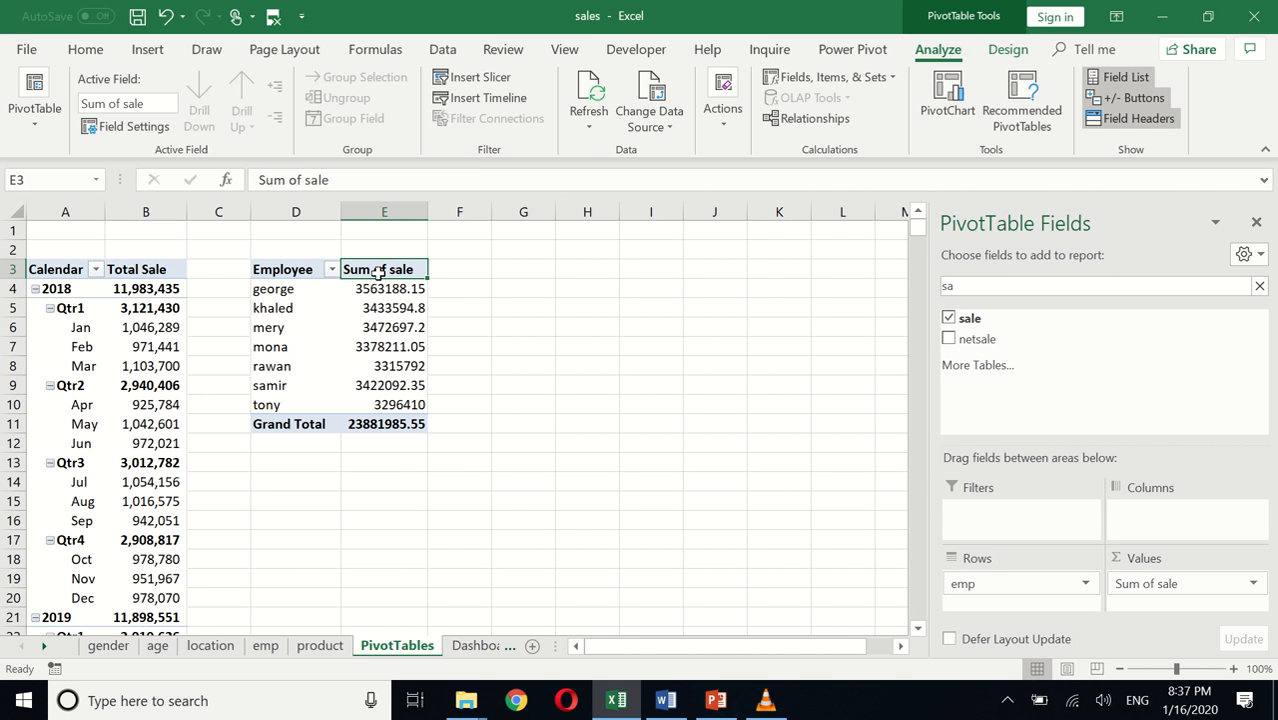
{"action": "type", "text": "total"}
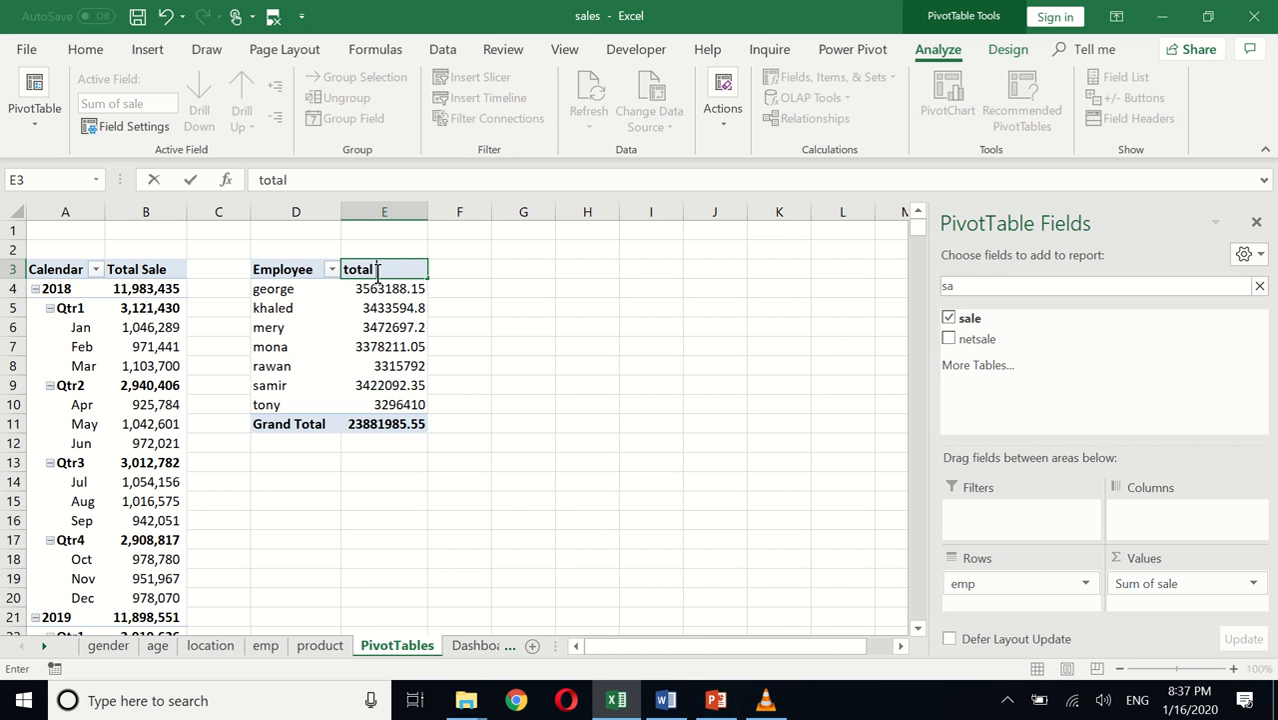
{"action": "type", "text": " sale"}
Step: Format the total sale values in E4:E11 with thousands separators and no decimals, leaving a cell inside that PivotTable selected
{"action": "key", "text": "Home"}
{"action": "key", "text": "Right"}
{"action": "key", "text": "Right"}
{"action": "key", "text": "Right"}
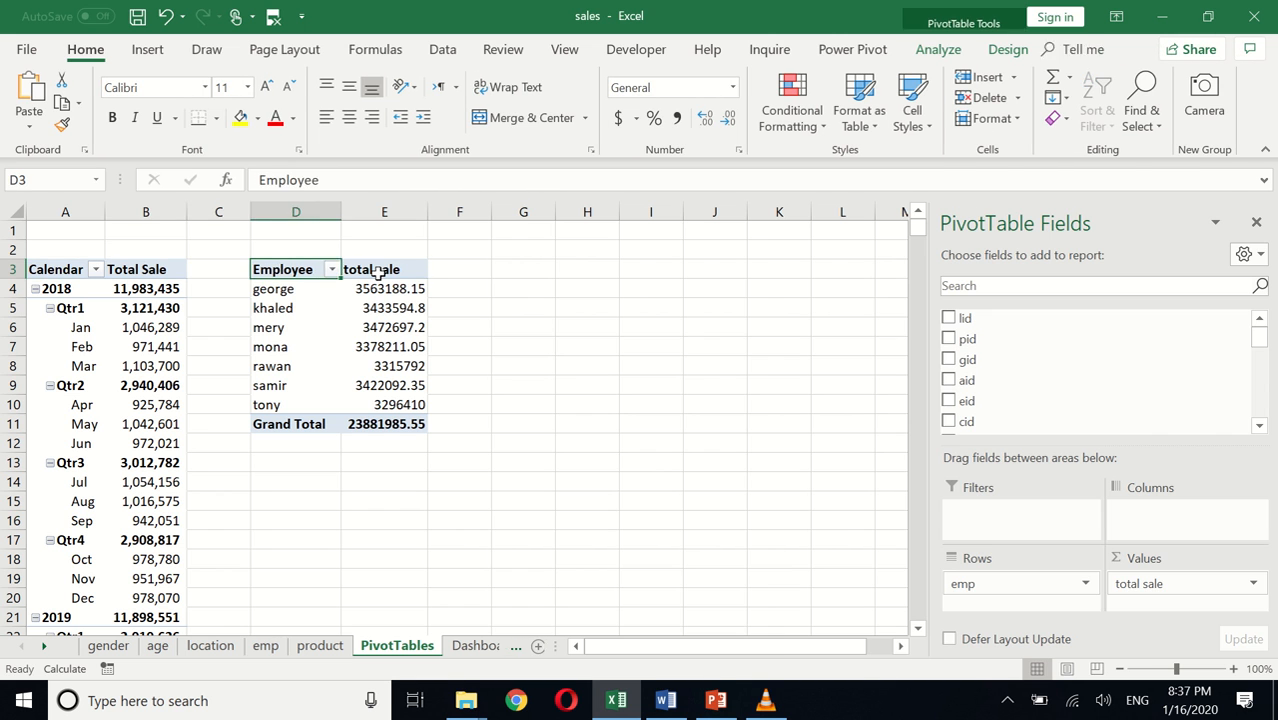
{"action": "key", "text": "Right"}
{"action": "key", "text": "Down"}
{"action": "key", "text": "shift+Down"}
{"action": "key", "text": "shift+Down"}
{"action": "key", "text": "shift+Down"}
{"action": "key", "text": "shift+Down"}
{"action": "key", "text": "shift+Down"}
{"action": "key", "text": "shift+Down"}
{"action": "key", "text": "shift+Down"}
{"action": "key", "text": "shift+Down"}
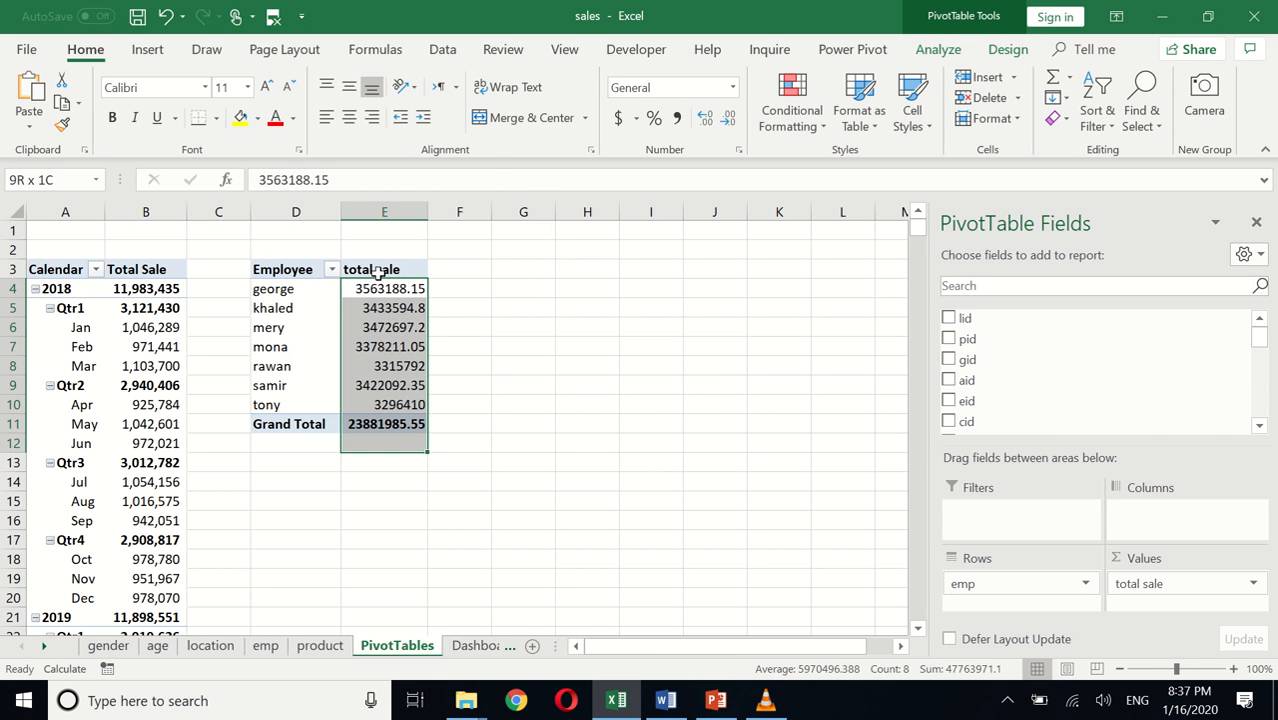
{"action": "key", "text": "shift+Up"}
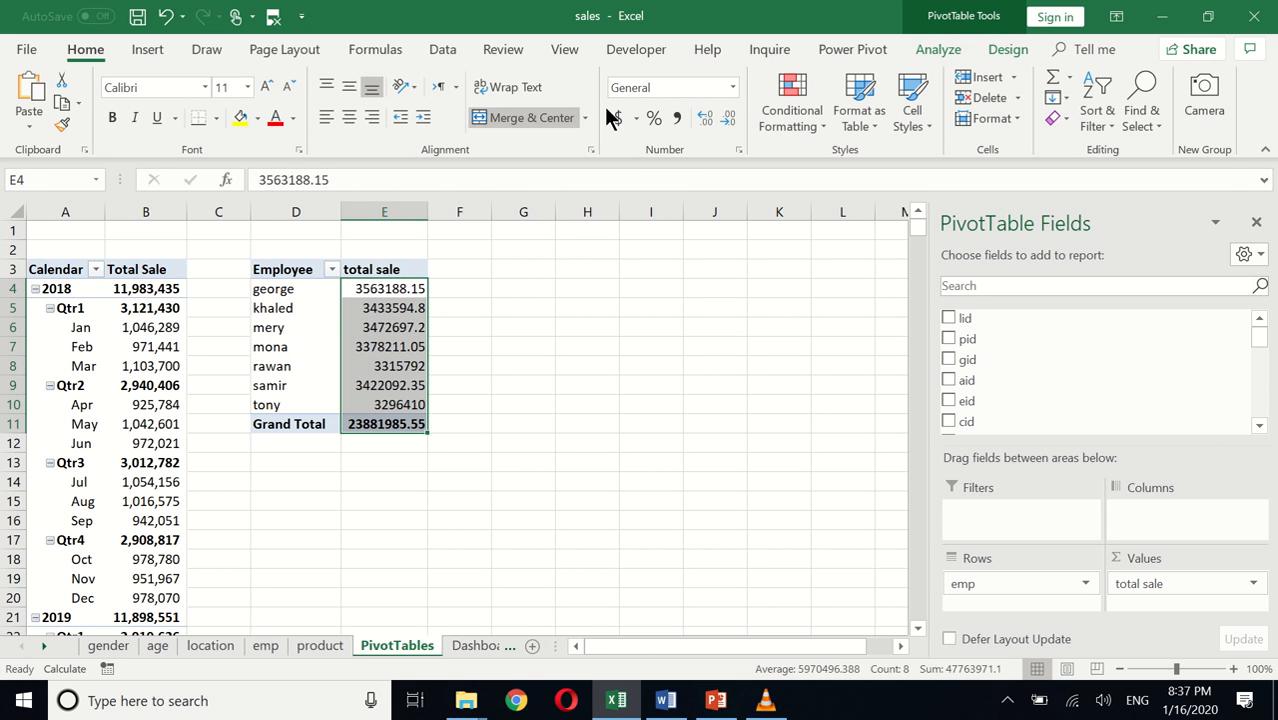
{"action": "left_click", "coordinate": [677, 117]}
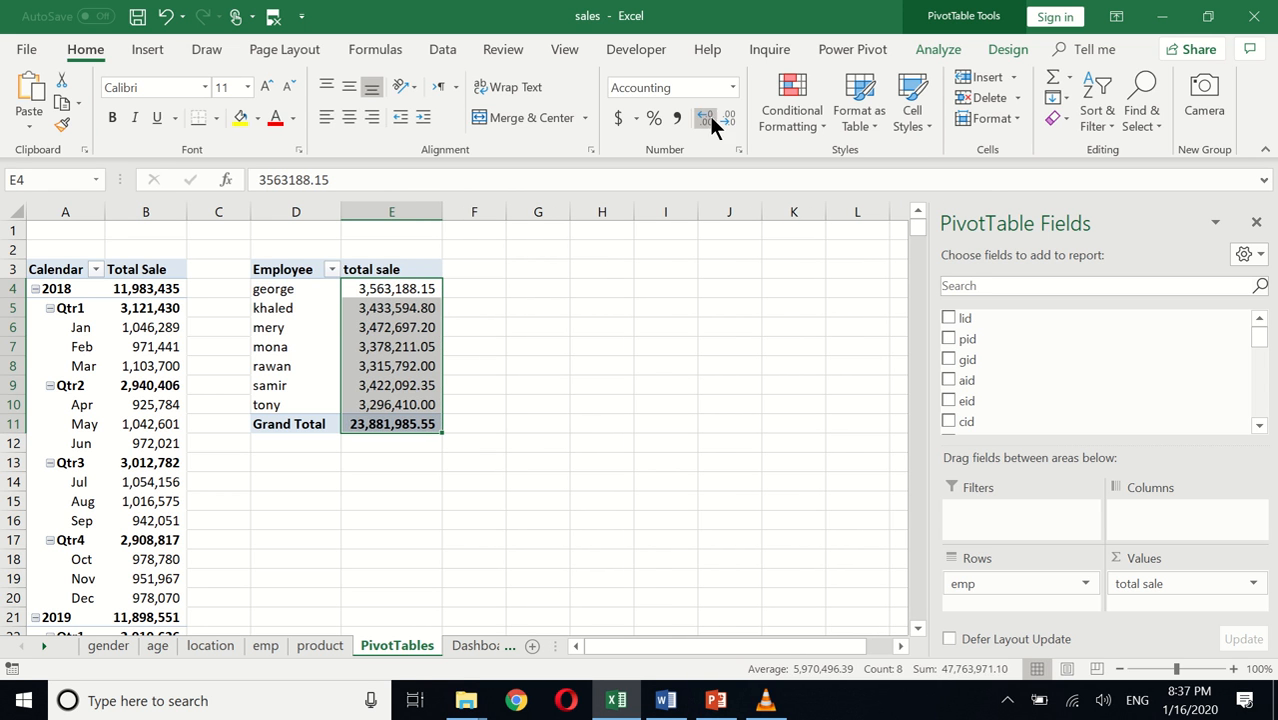
{"action": "left_click", "coordinate": [728, 118]}
{"action": "left_click", "coordinate": [728, 118]}
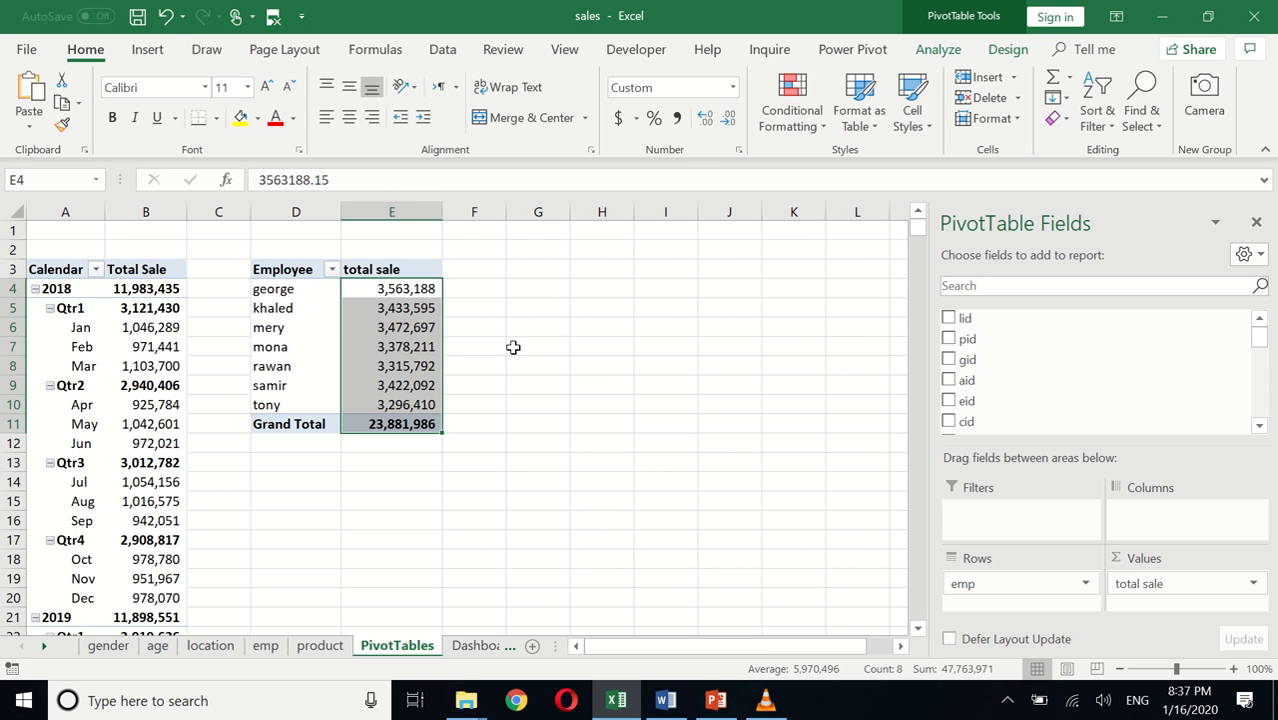
{"action": "left_click", "coordinate": [522, 346]}
{"action": "left_click", "coordinate": [409, 332]}
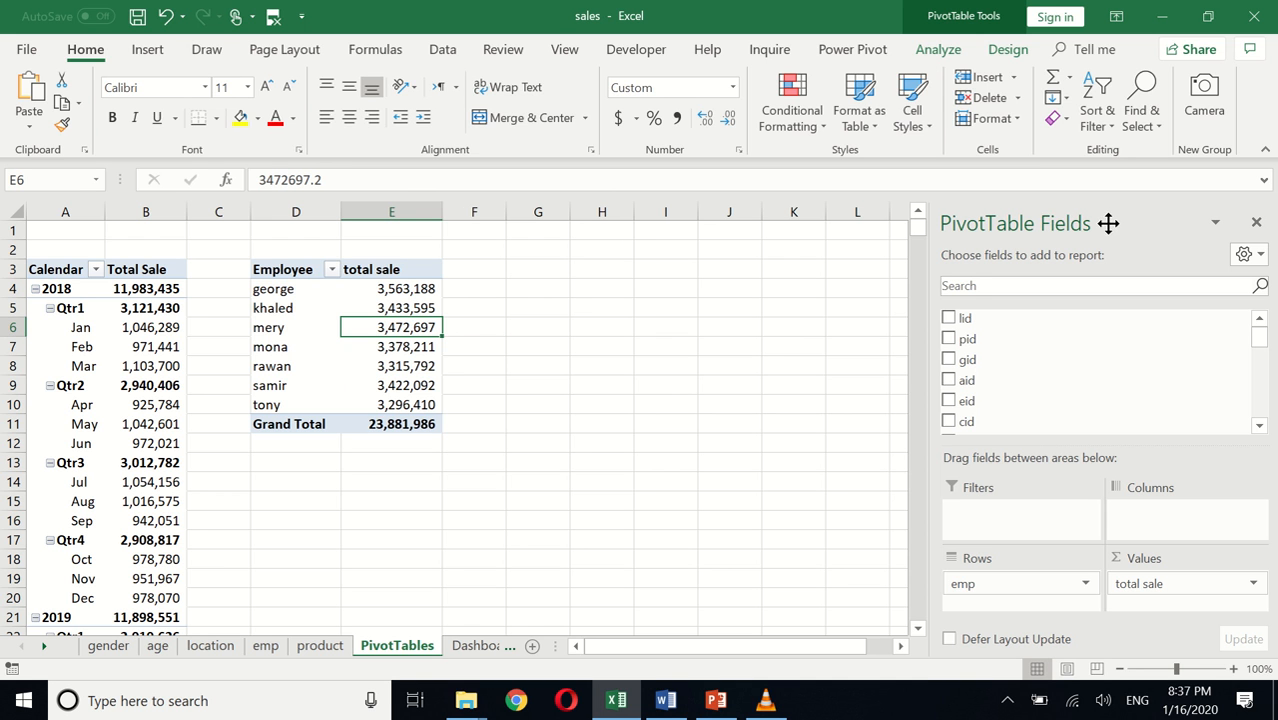
Step: Insert a clustered column PivotChart from the employee PivotTable
{"action": "left_click", "coordinate": [1005, 52]}
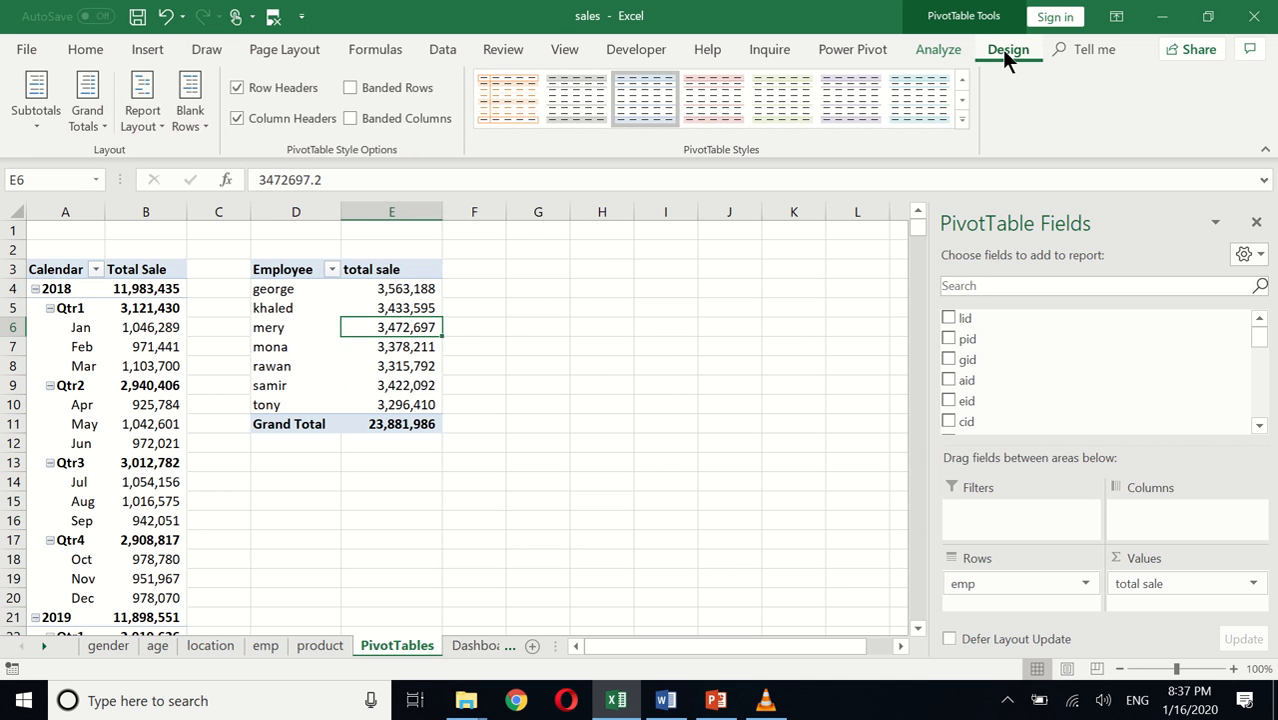
{"action": "left_click", "coordinate": [939, 52]}
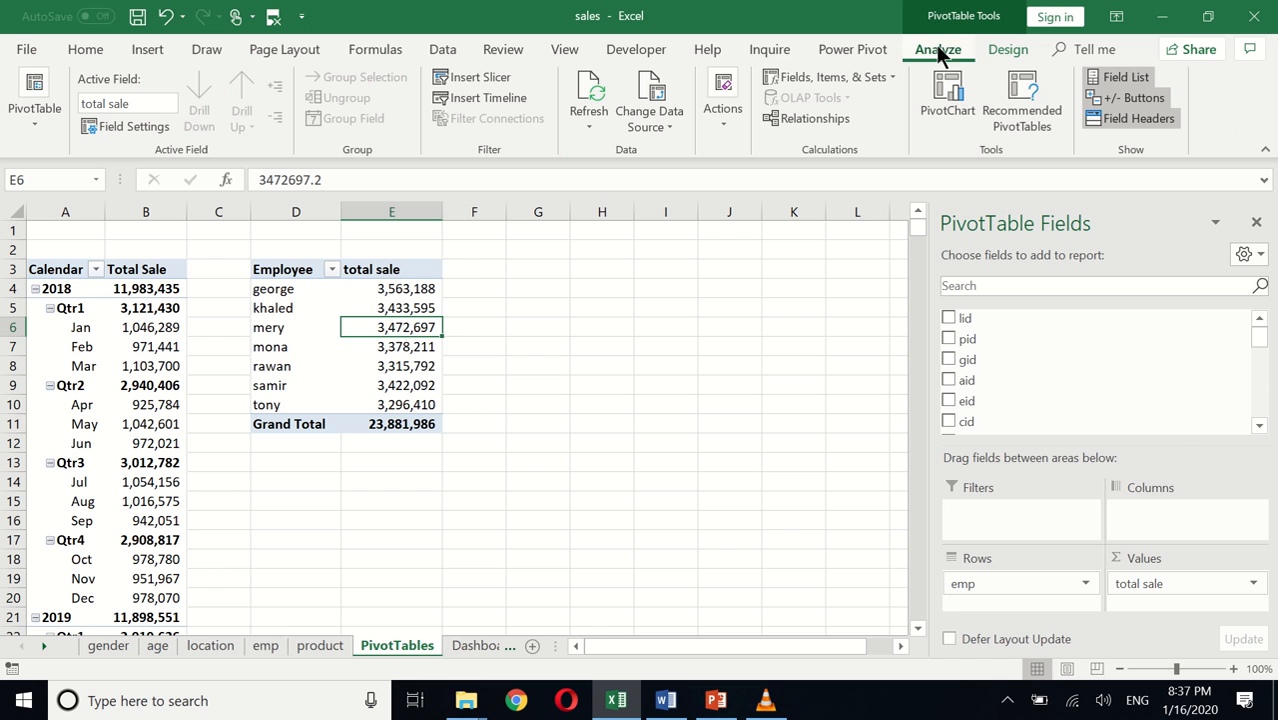
{"action": "left_click", "coordinate": [403, 310]}
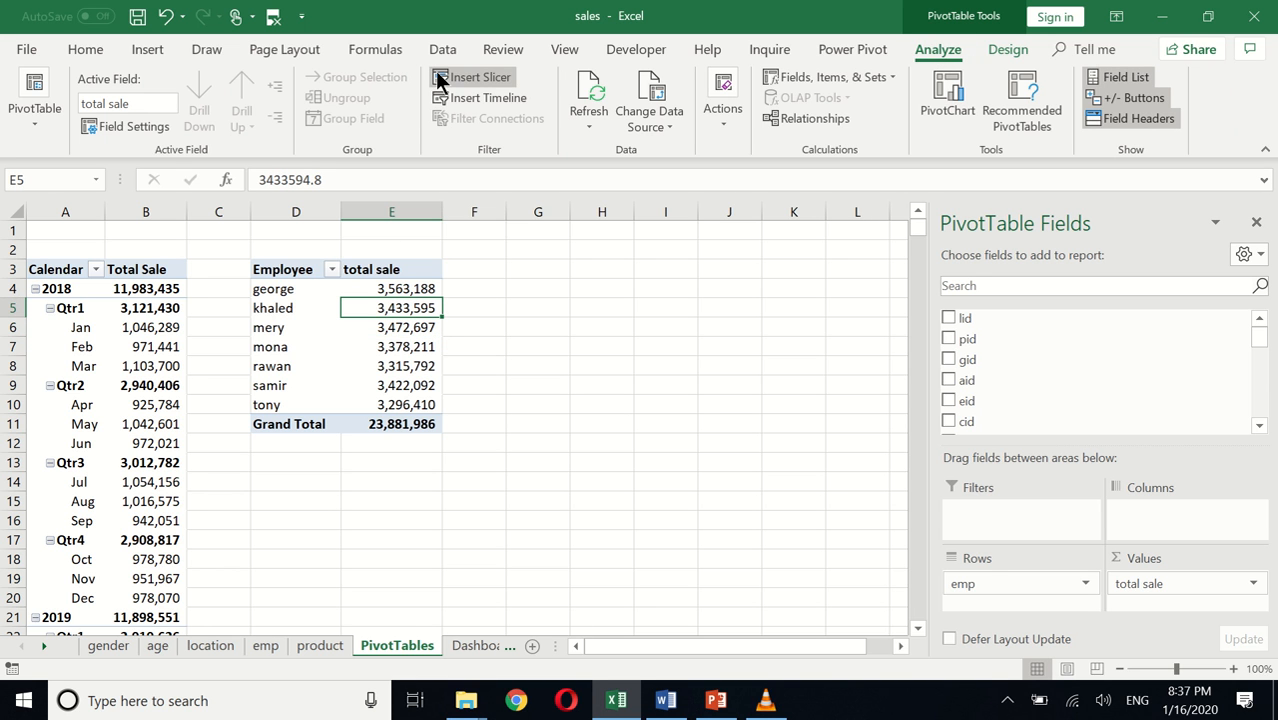
{"action": "left_click", "coordinate": [148, 50]}
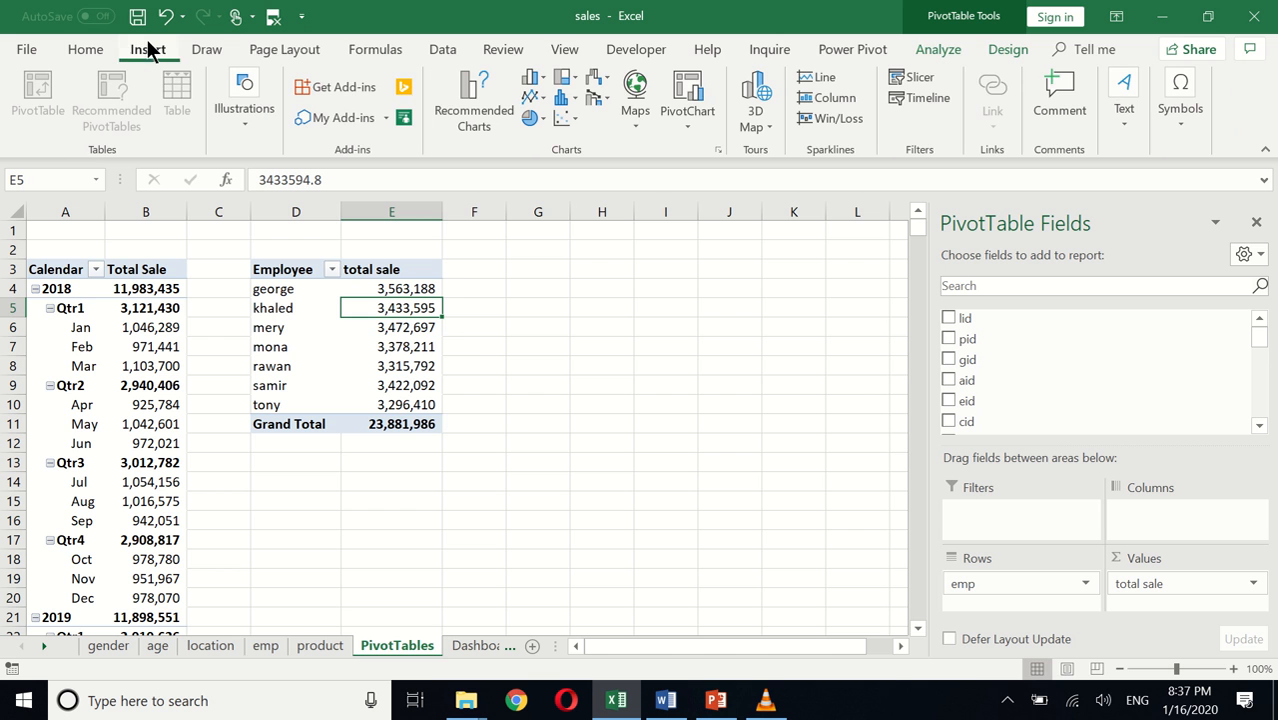
{"action": "left_click", "coordinate": [687, 124]}
{"action": "left_click", "coordinate": [694, 150]}
{"action": "mouse_move", "coordinate": [588, 249]}
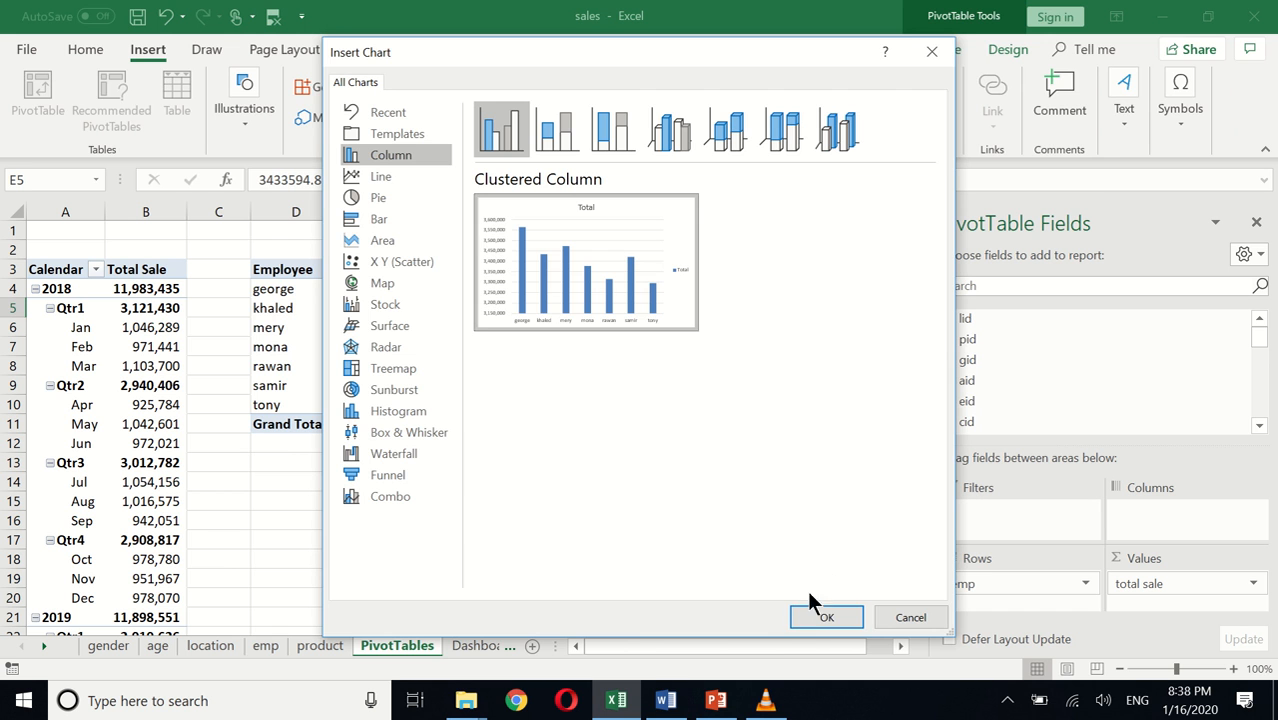
{"action": "left_click", "coordinate": [826, 617]}
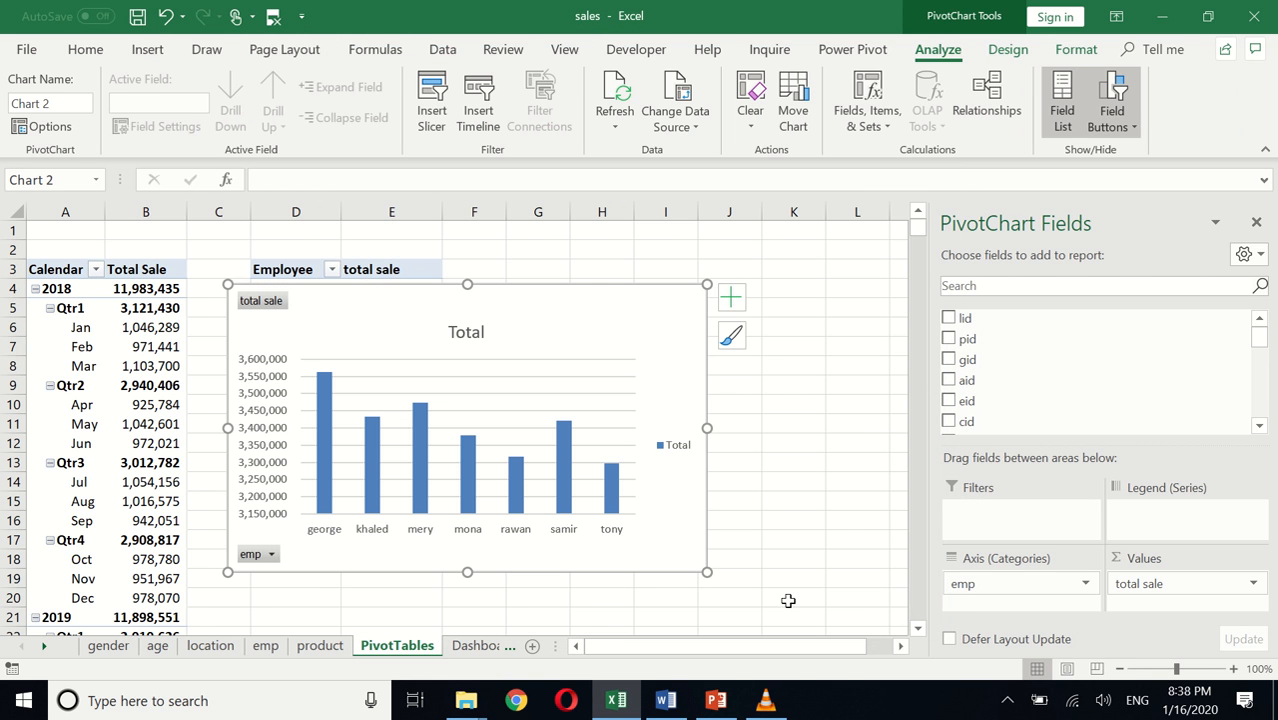
Step: Cut the employee PivotChart and paste it at J2 on the Dashboard1 sheet, closing the field list
{"action": "right_click", "coordinate": [585, 333]}
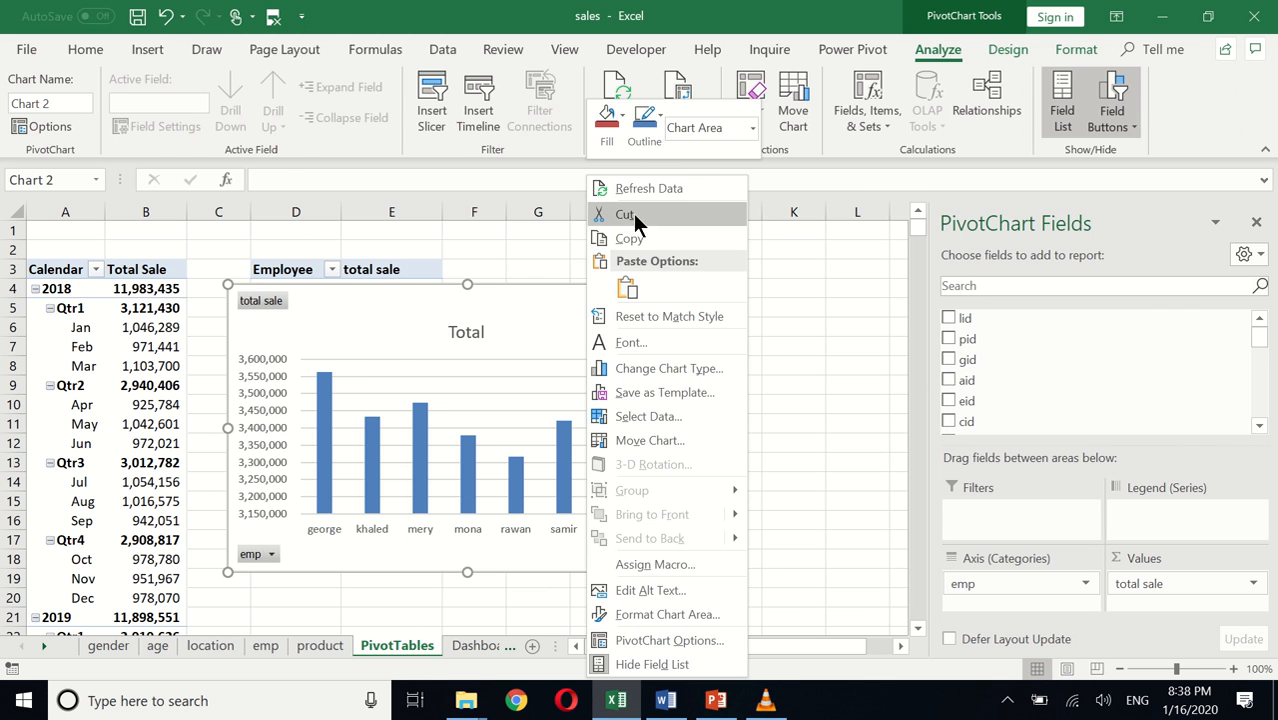
{"action": "left_click", "coordinate": [633, 213]}
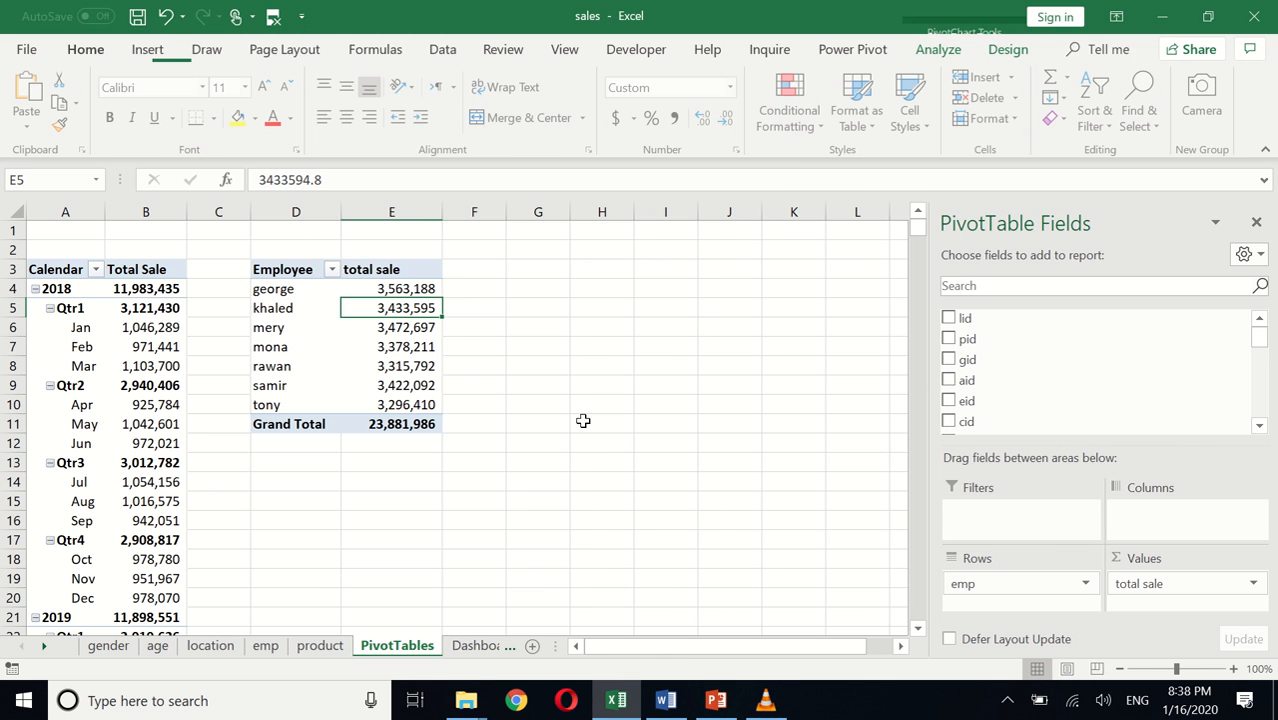
{"action": "left_click", "coordinate": [464, 646]}
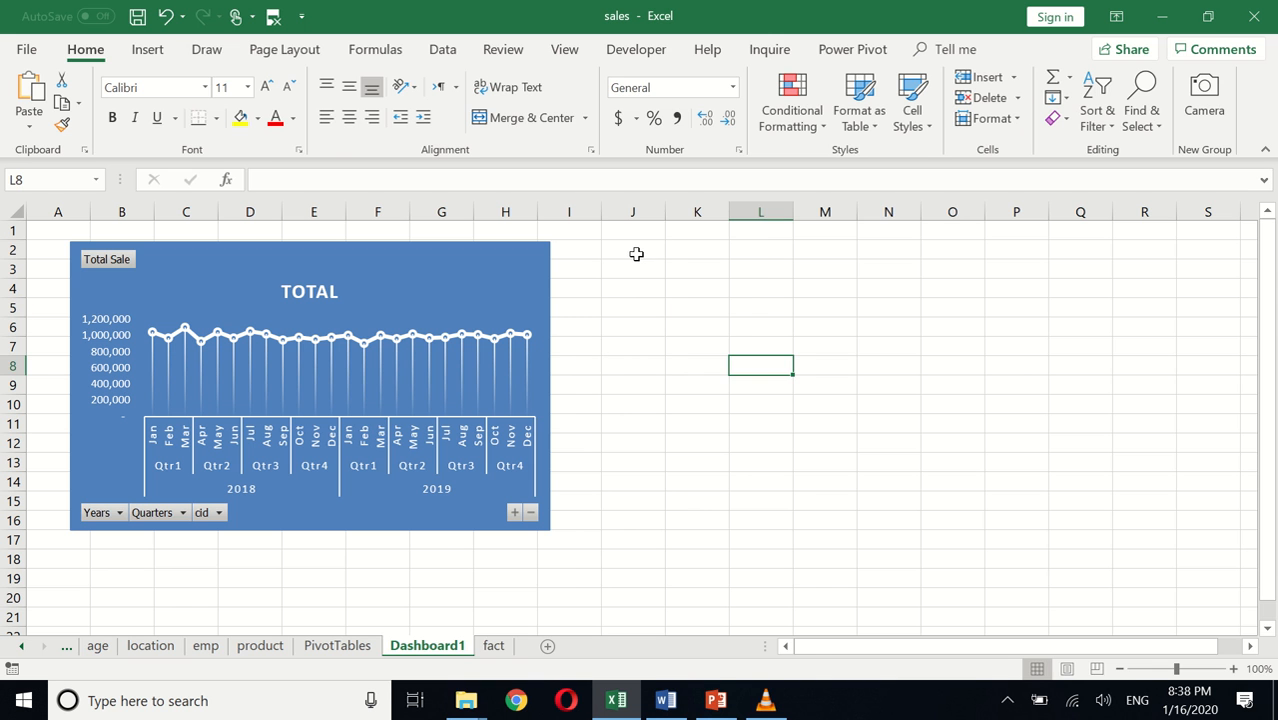
{"action": "left_click", "coordinate": [636, 254]}
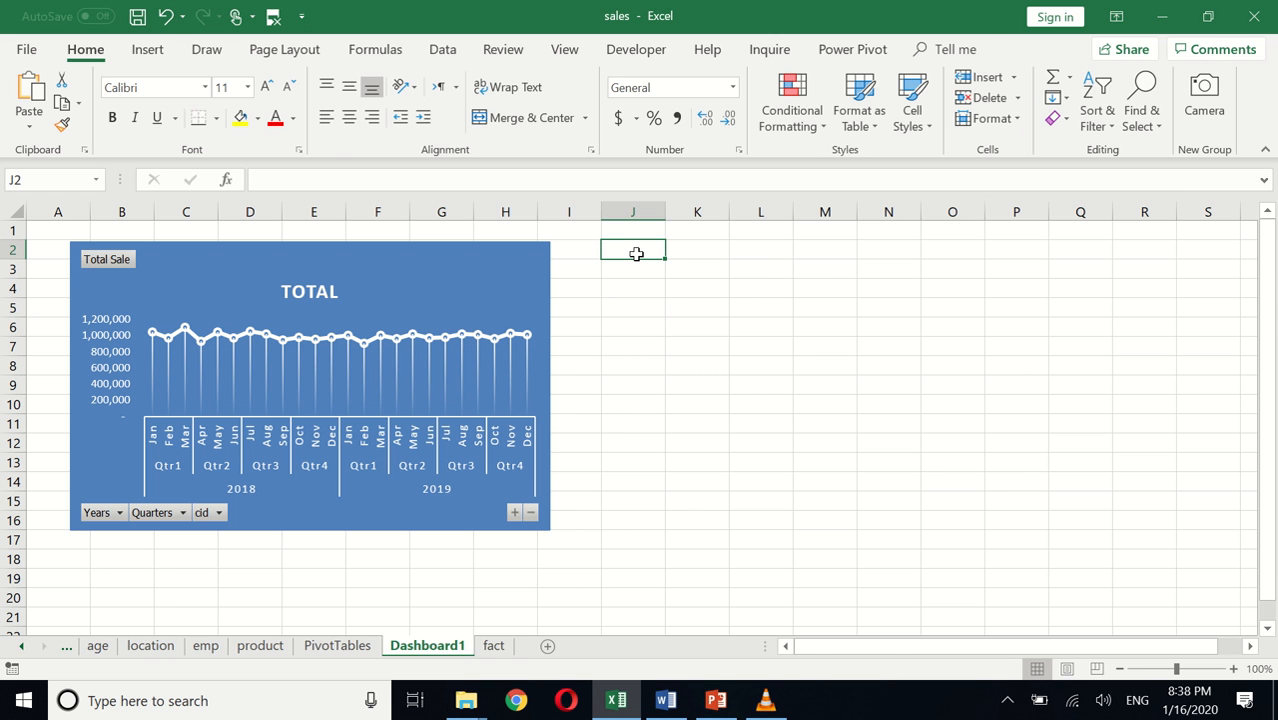
{"action": "key", "text": "ctrl+v"}
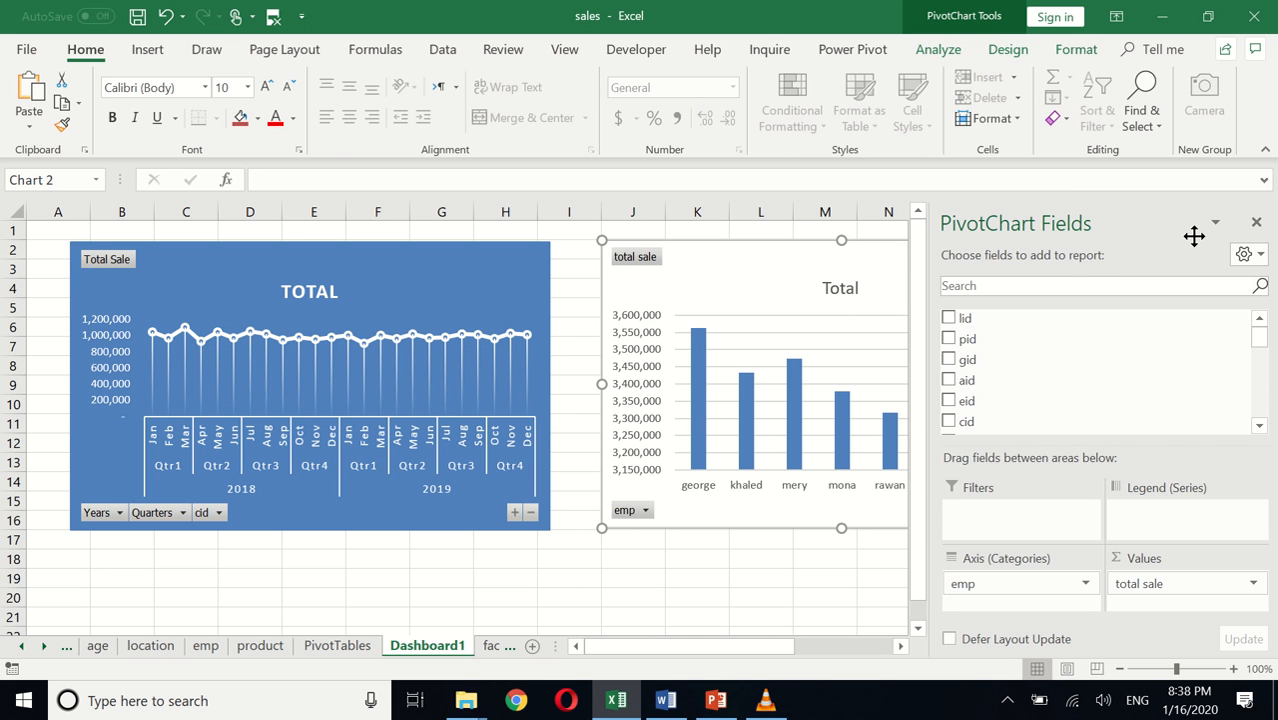
{"action": "left_click", "coordinate": [1255, 222]}
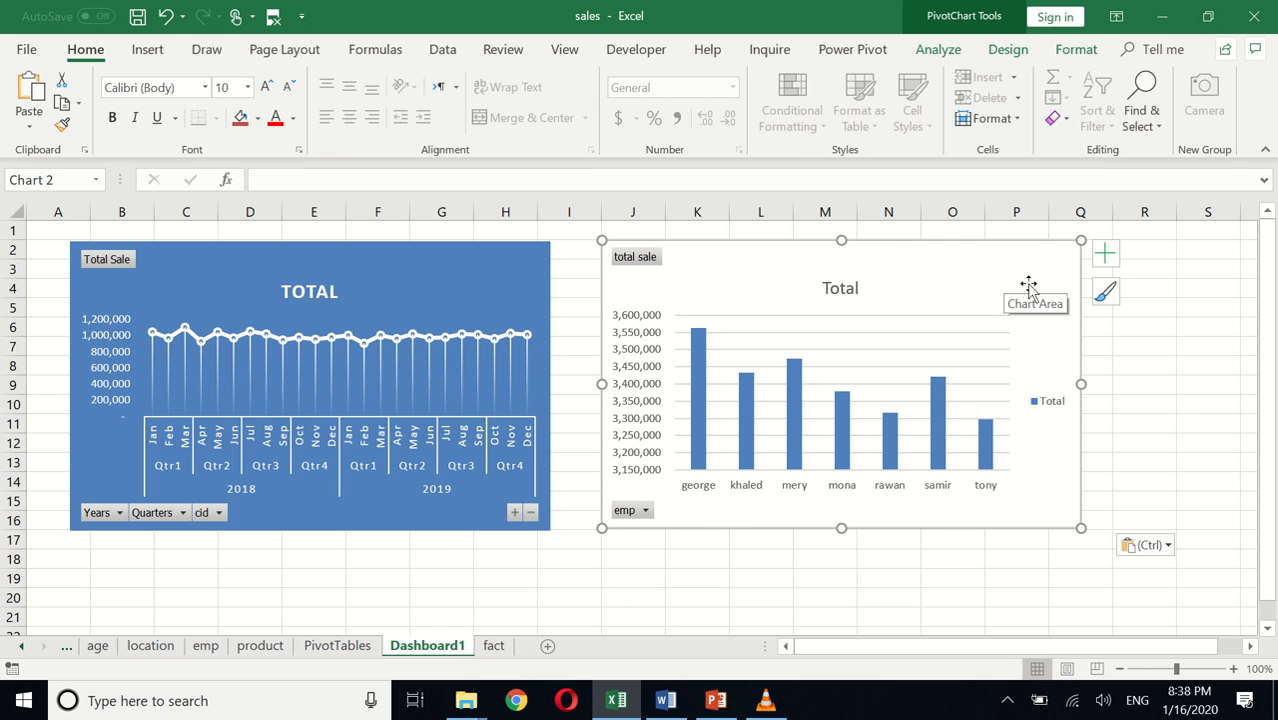
Step: Apply the blue-background chart style with white hatched columns to the employee PivotChart
{"action": "left_click", "coordinate": [1105, 293]}
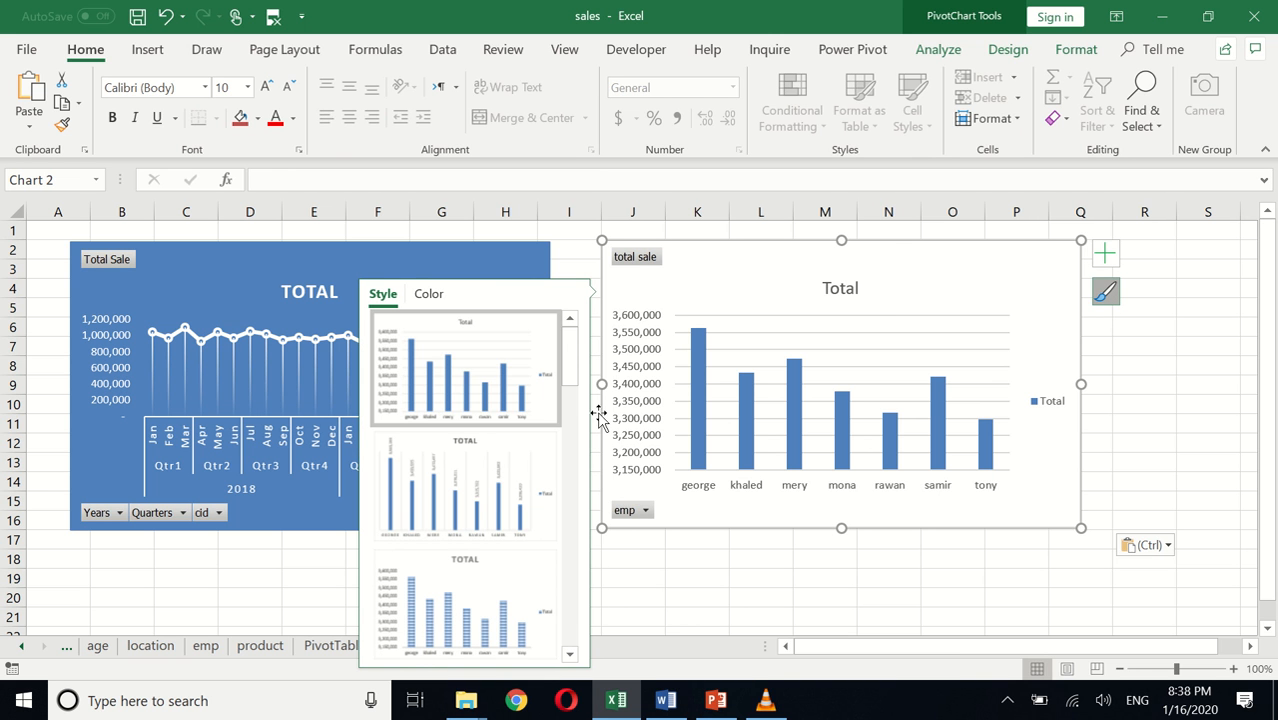
{"action": "scroll", "coordinate": [552, 451], "scroll_direction": "down", "scroll_amount": 5}
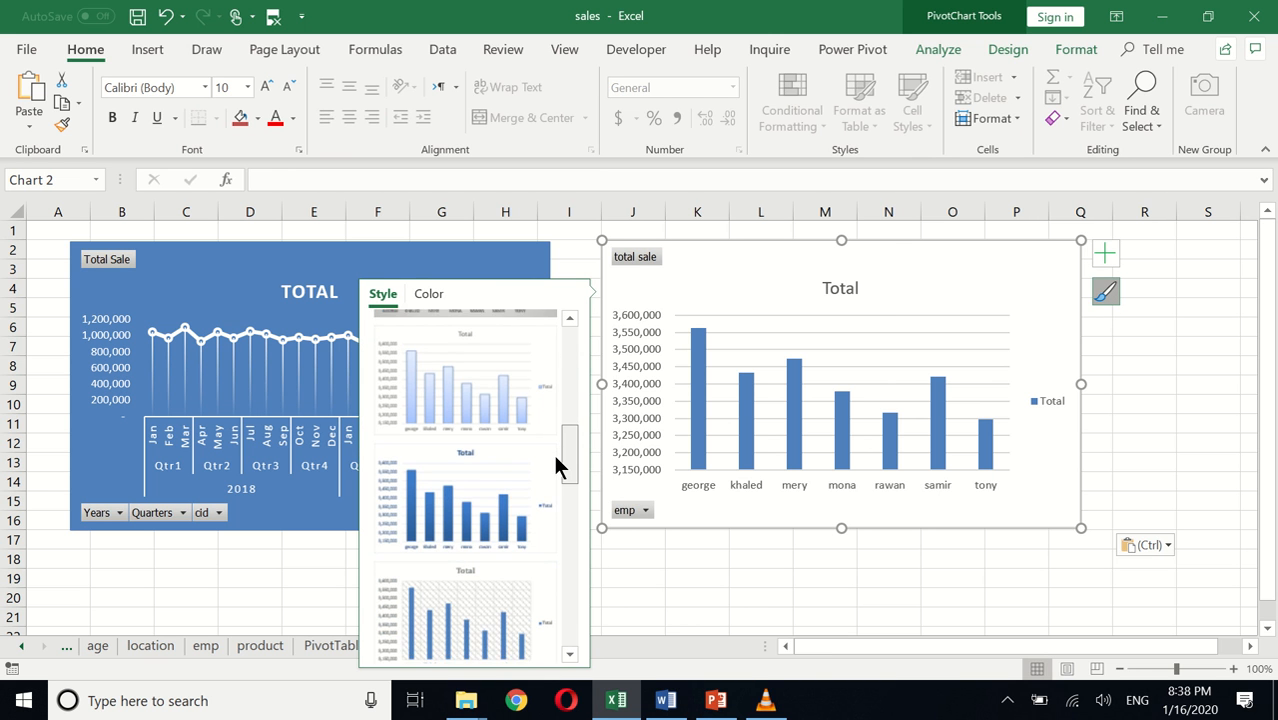
{"action": "scroll", "coordinate": [545, 535], "scroll_direction": "down", "scroll_amount": 5}
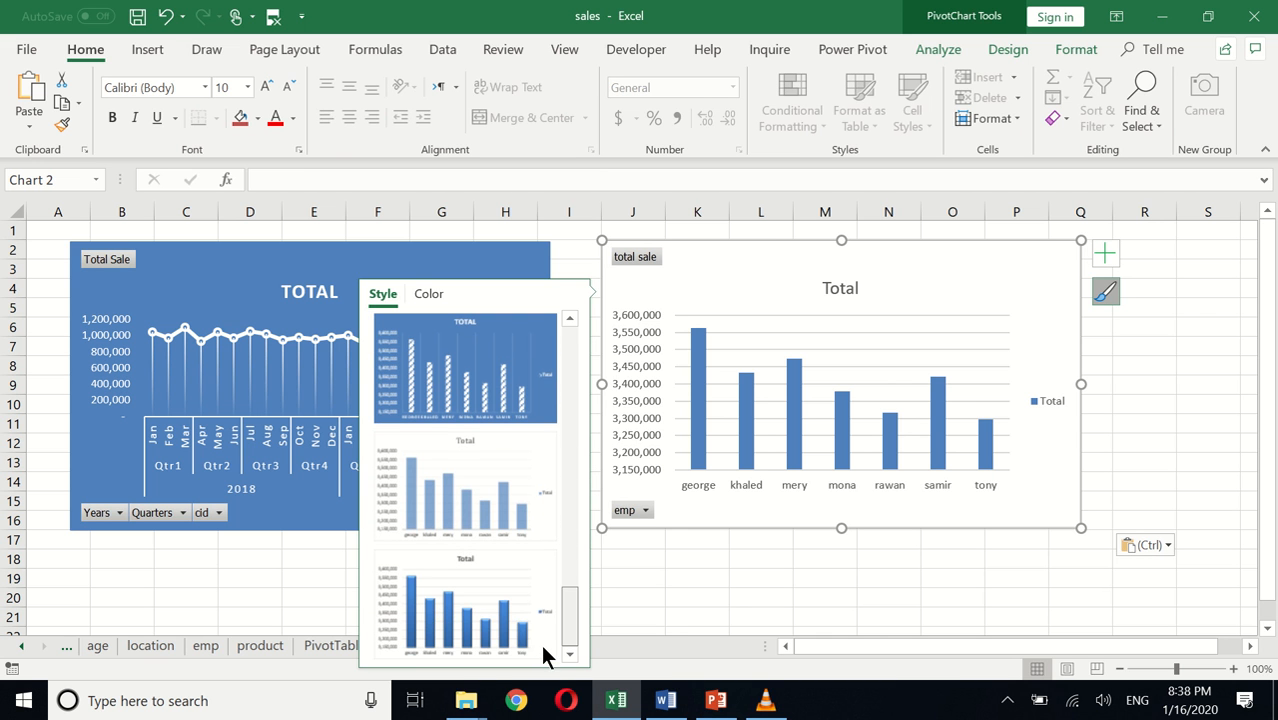
{"action": "scroll", "coordinate": [541, 645], "scroll_direction": "up", "scroll_amount": 2}
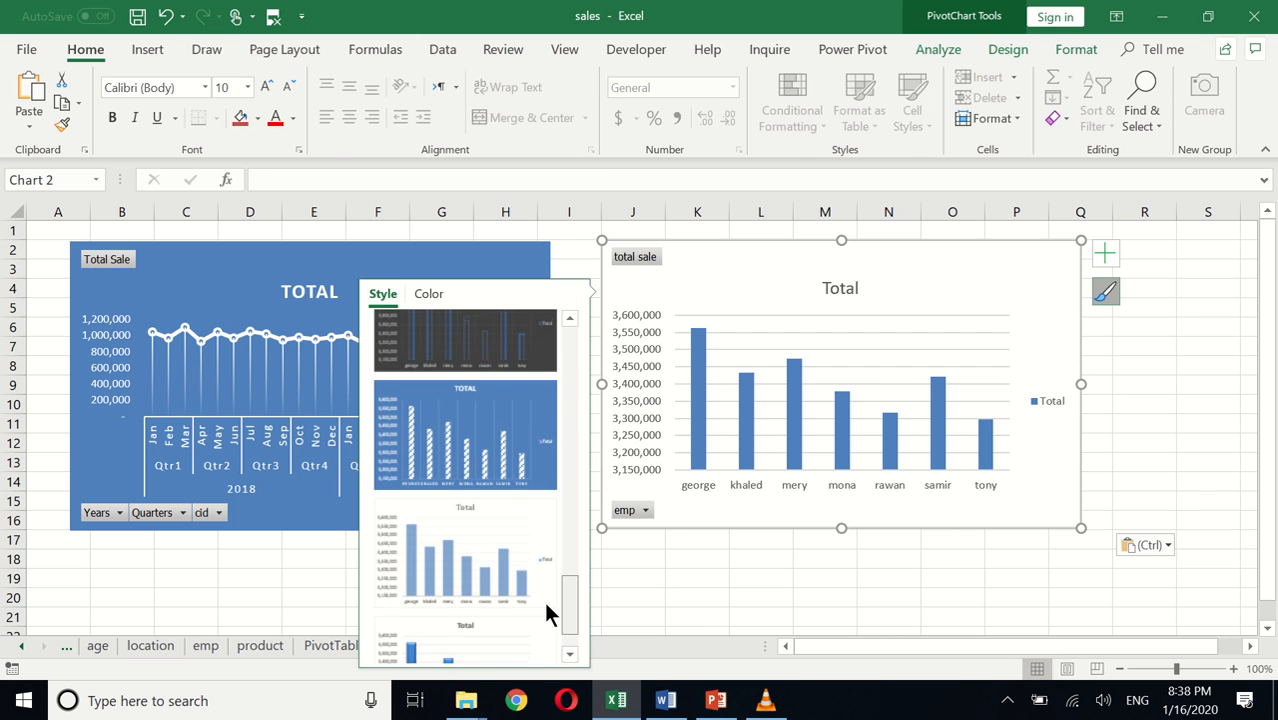
{"action": "scroll", "coordinate": [546, 610], "scroll_direction": "up", "scroll_amount": 1}
{"action": "left_click", "coordinate": [484, 508]}
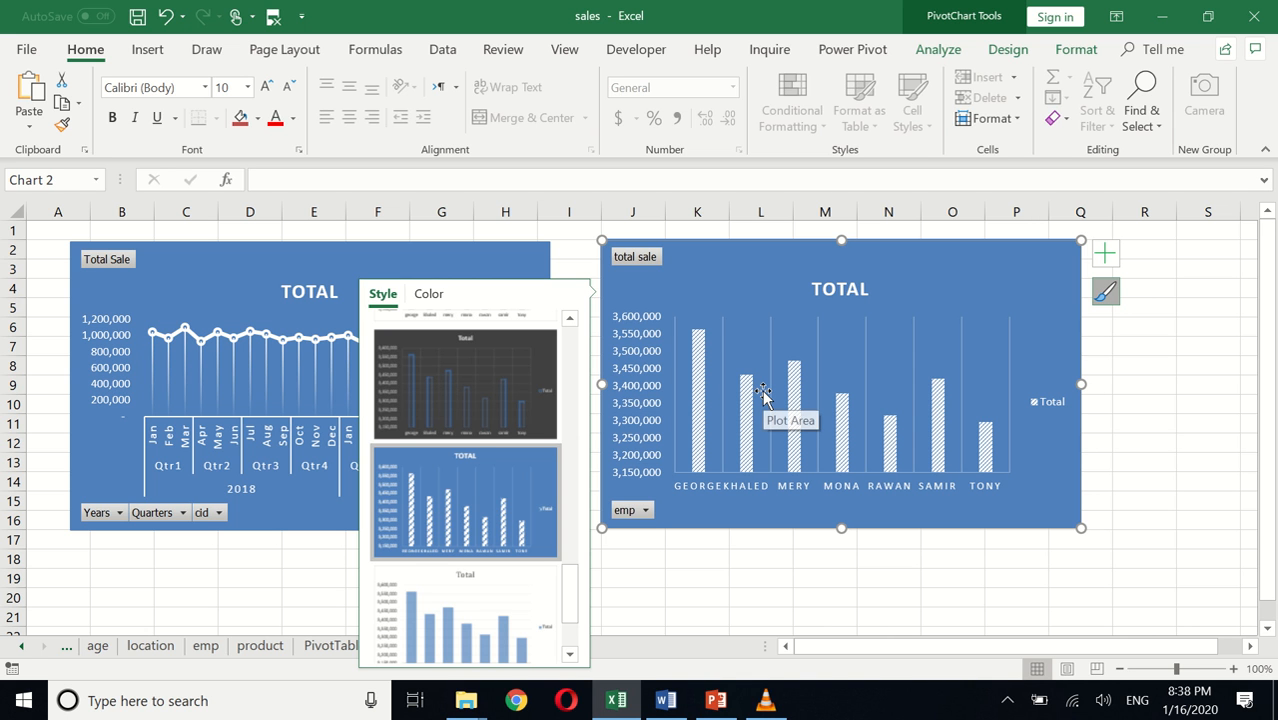
Step: Add data labels to the employee PivotChart's columns and deselect the chart
{"action": "left_click", "coordinate": [1106, 262]}
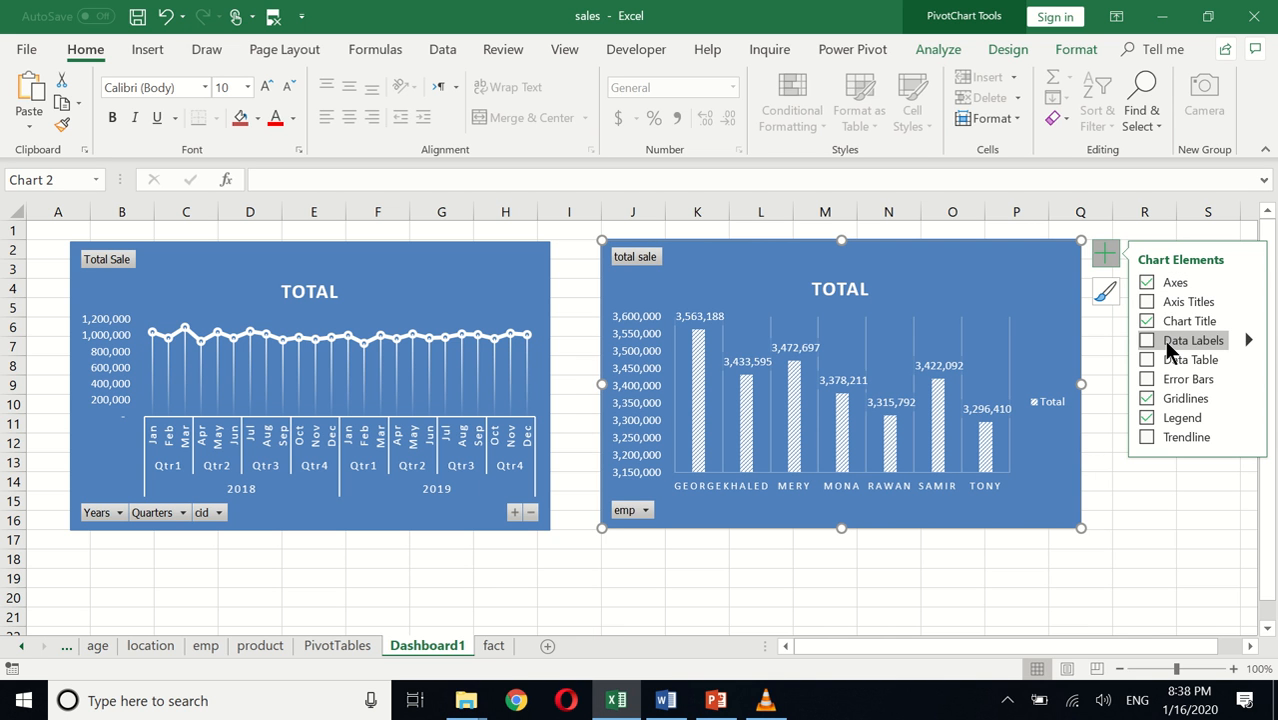
{"action": "left_click", "coordinate": [1164, 340]}
{"action": "left_click", "coordinate": [1127, 498]}
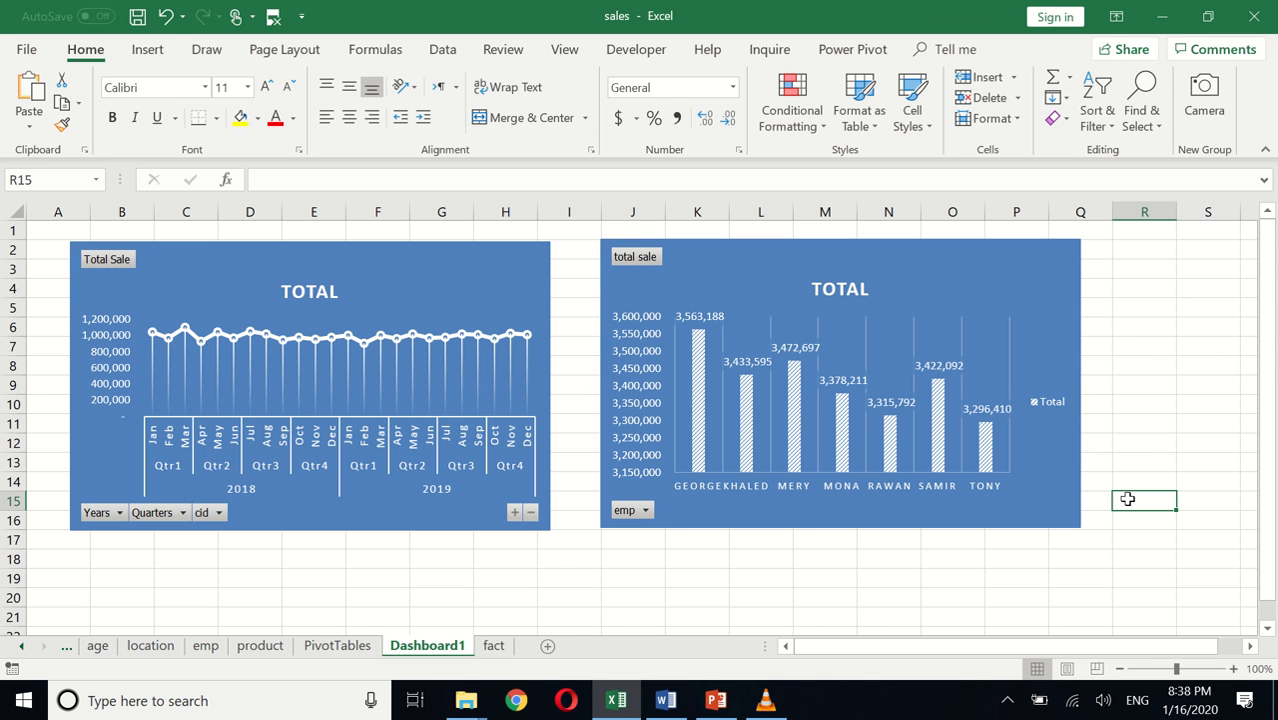
{"action": "left_click", "coordinate": [645, 510]}
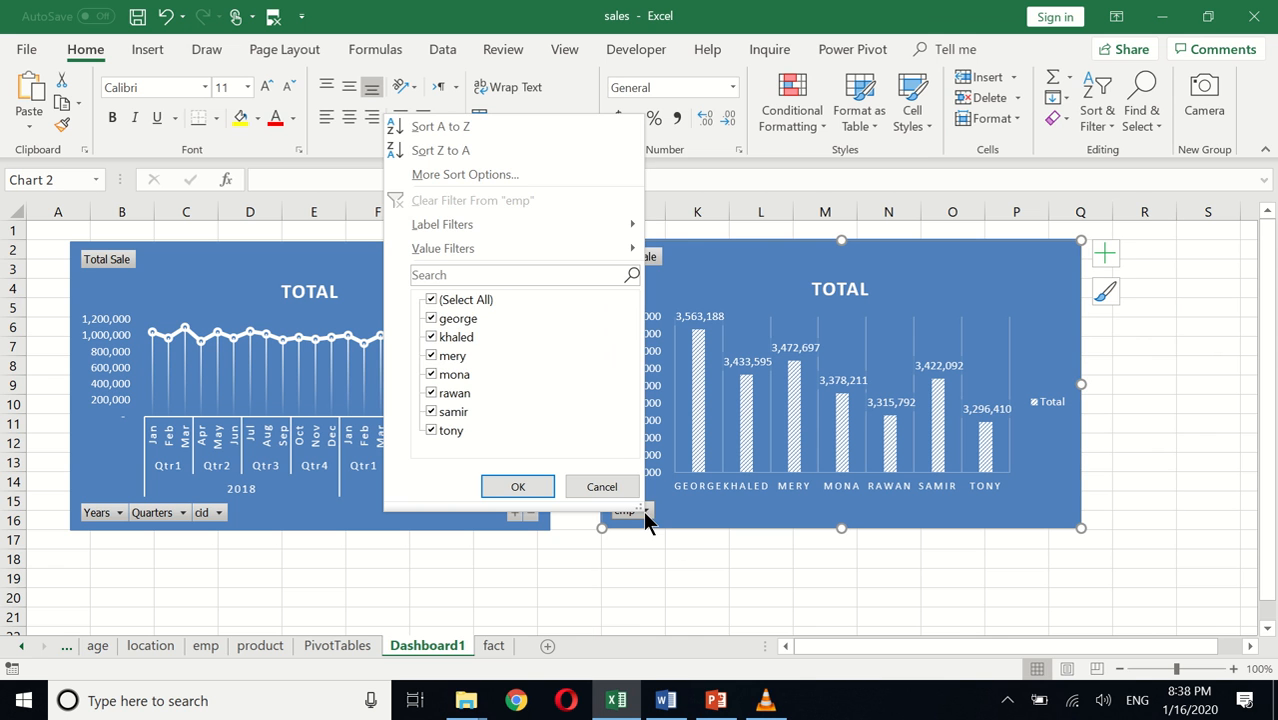
{"action": "left_click", "coordinate": [460, 301]}
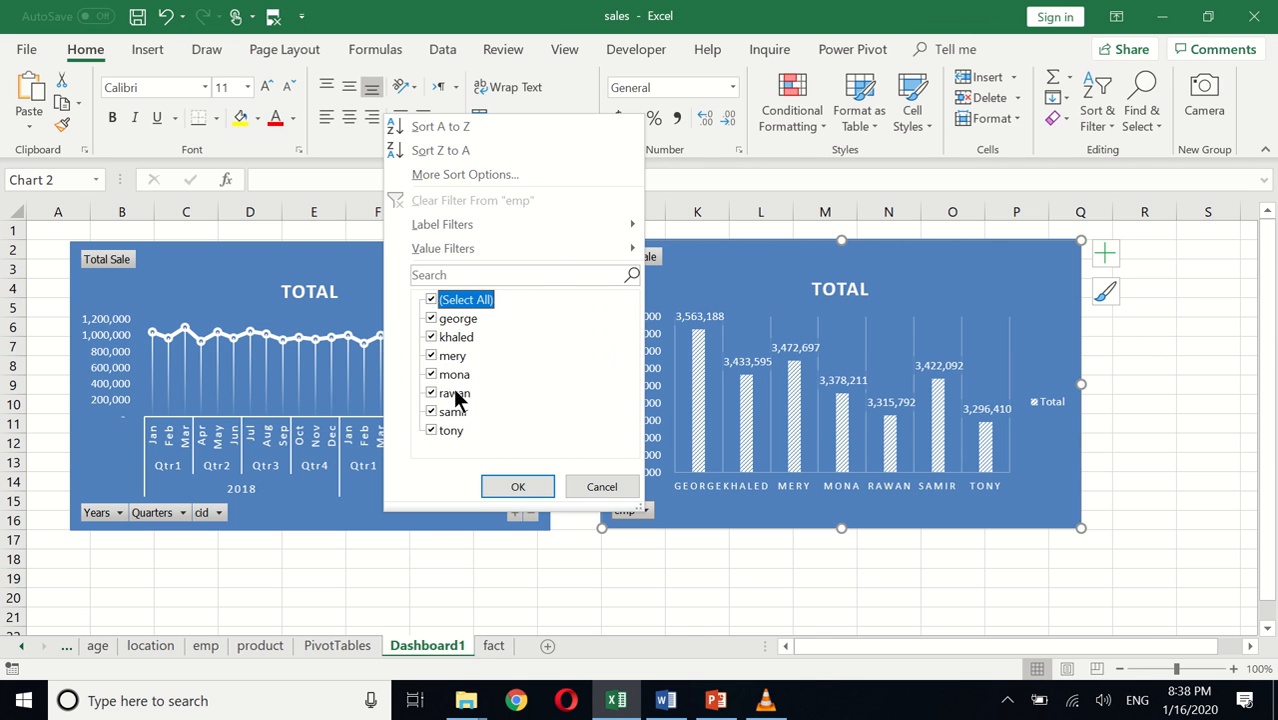
{"action": "left_click", "coordinate": [596, 485]}
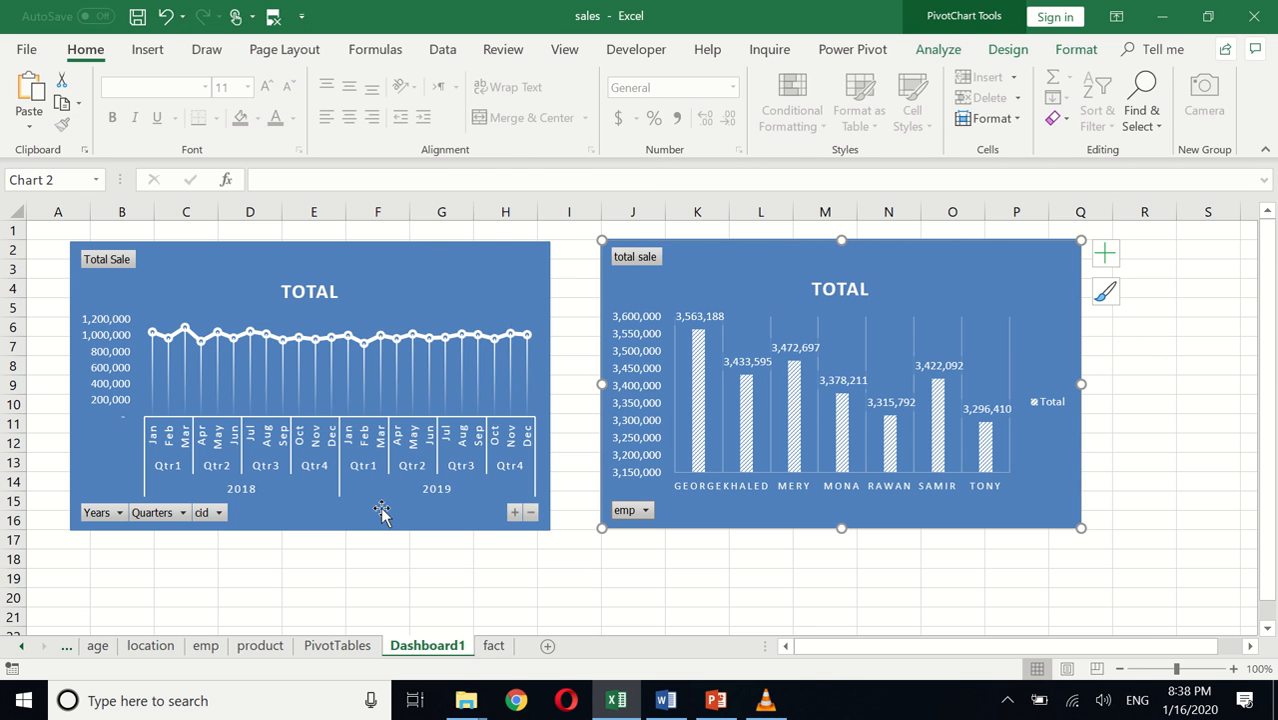
Step: Try collapsing and expanding the calendar PivotChart's axis, leaving it collapsed to the quarter level
{"action": "left_click", "coordinate": [531, 512]}
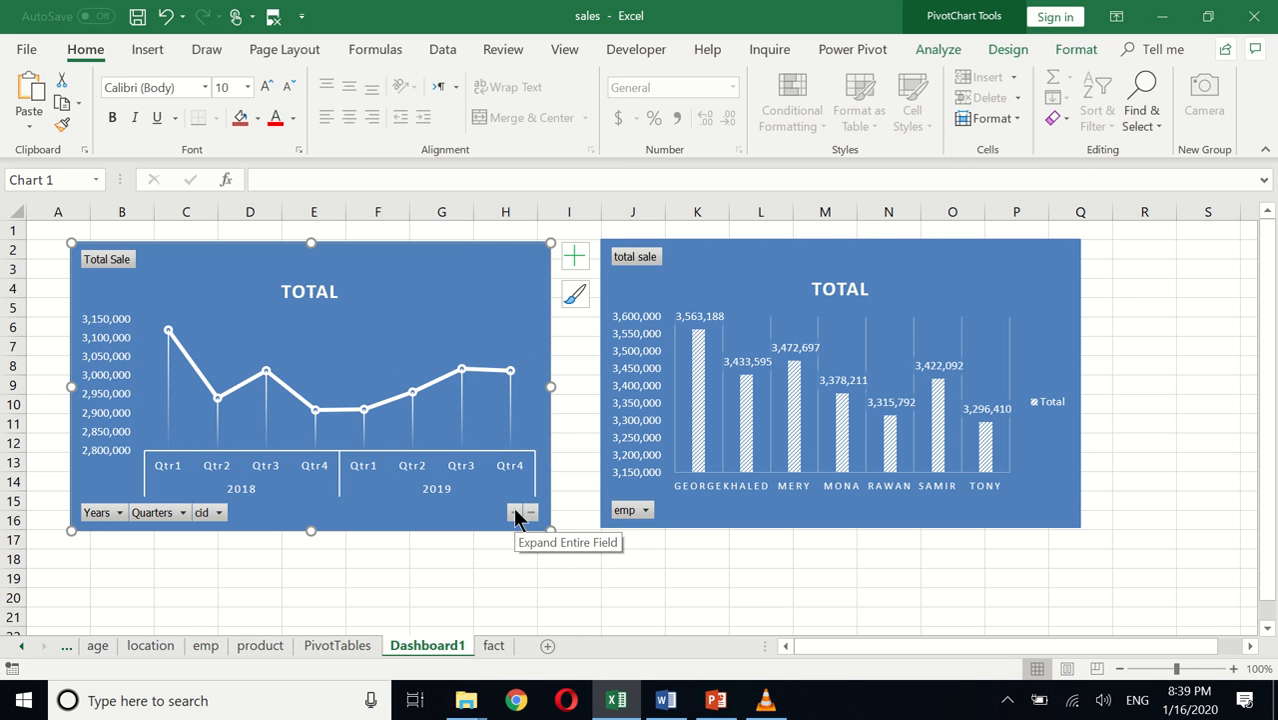
{"action": "left_click", "coordinate": [515, 513]}
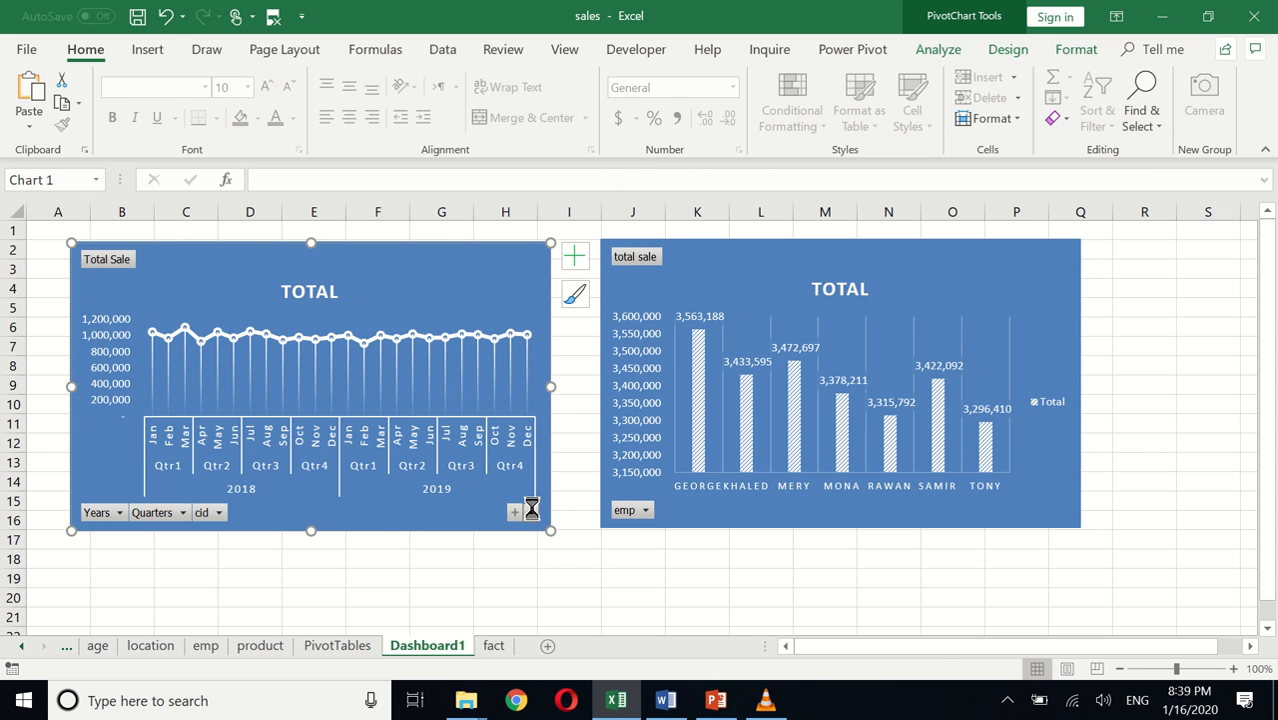
{"action": "left_click", "coordinate": [531, 512]}
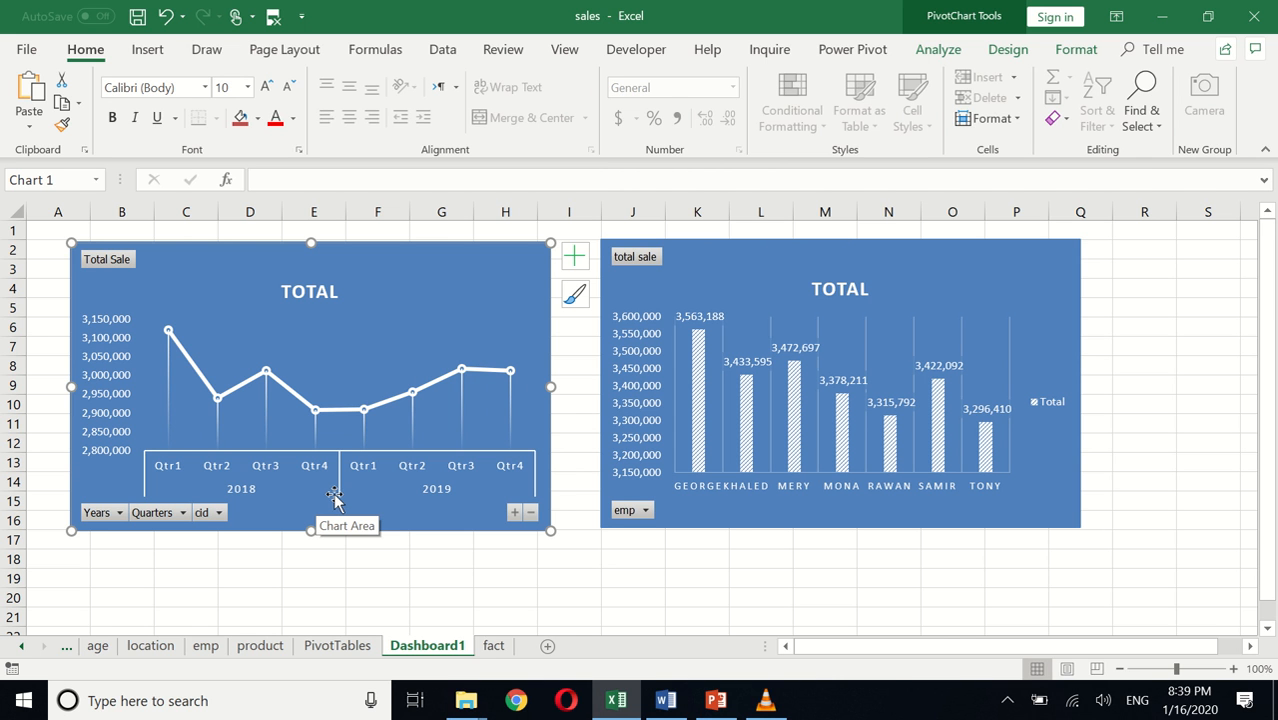
Step: Check the next question in the Word document, then create a PivotTable from the fact table at G3 on the existing PivotTables sheet
{"action": "key", "text": "alt+Tab"}
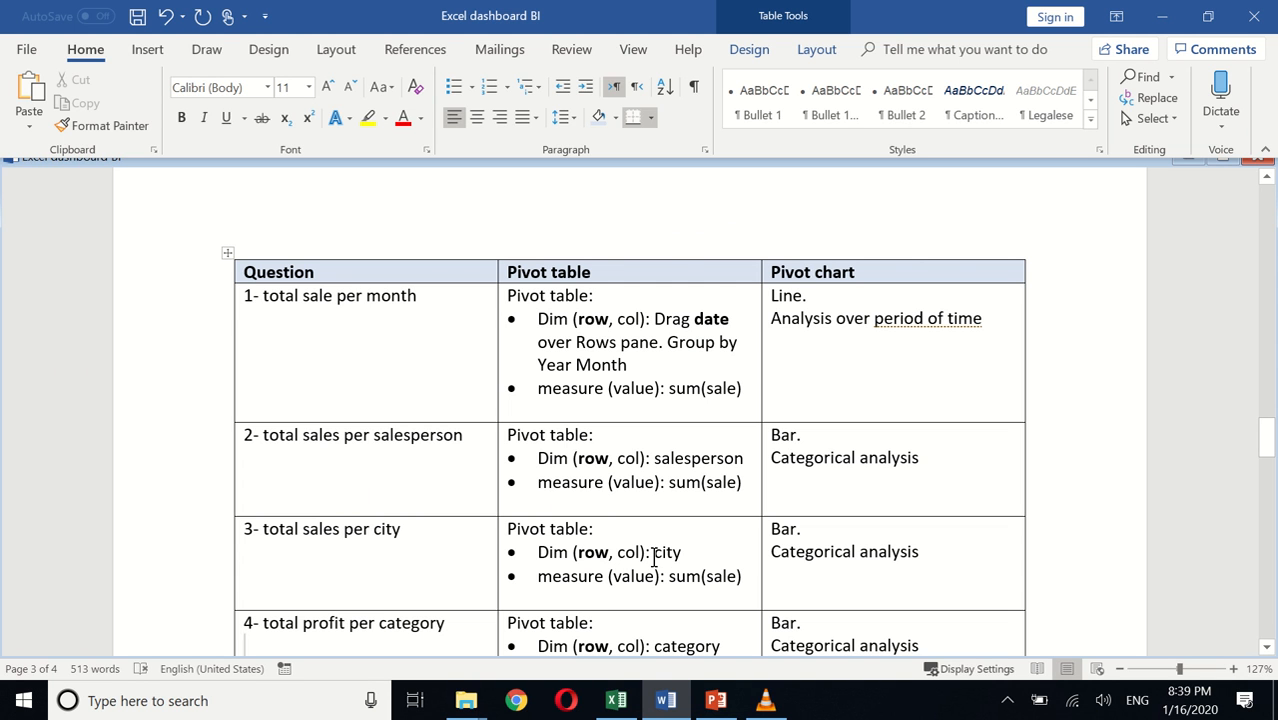
{"action": "key", "text": "alt+Tab"}
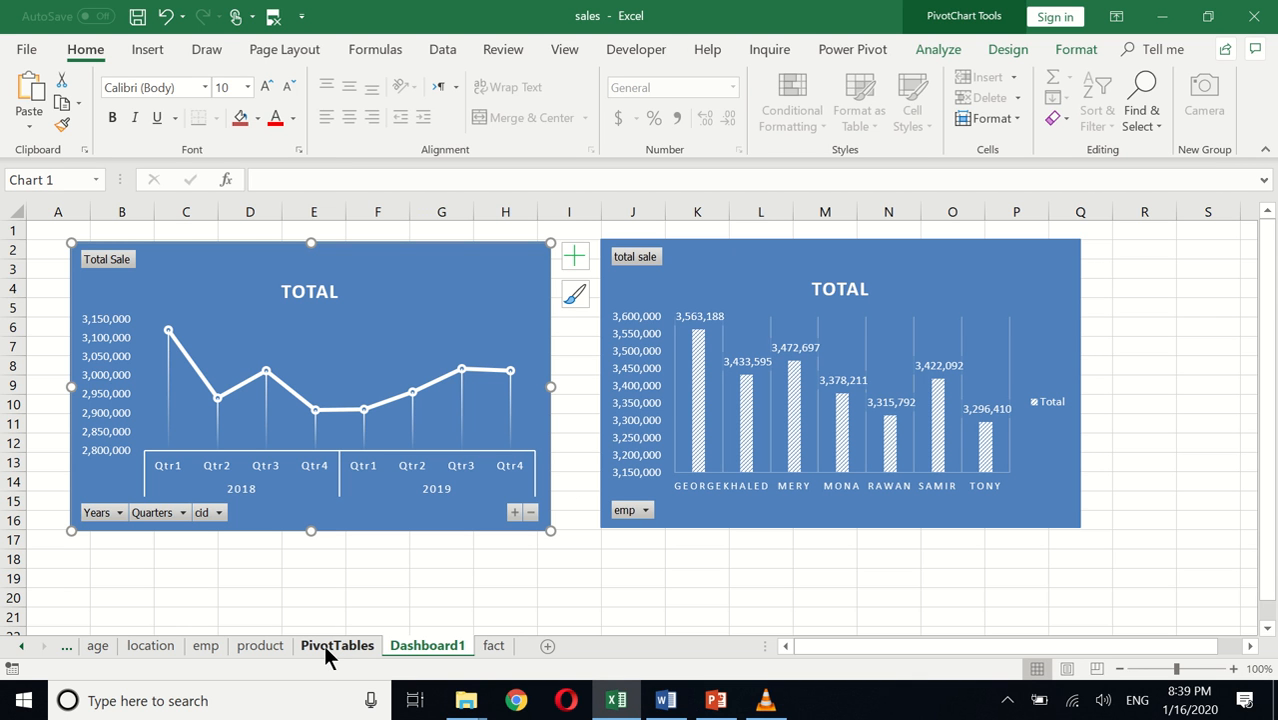
{"action": "left_click", "coordinate": [494, 648]}
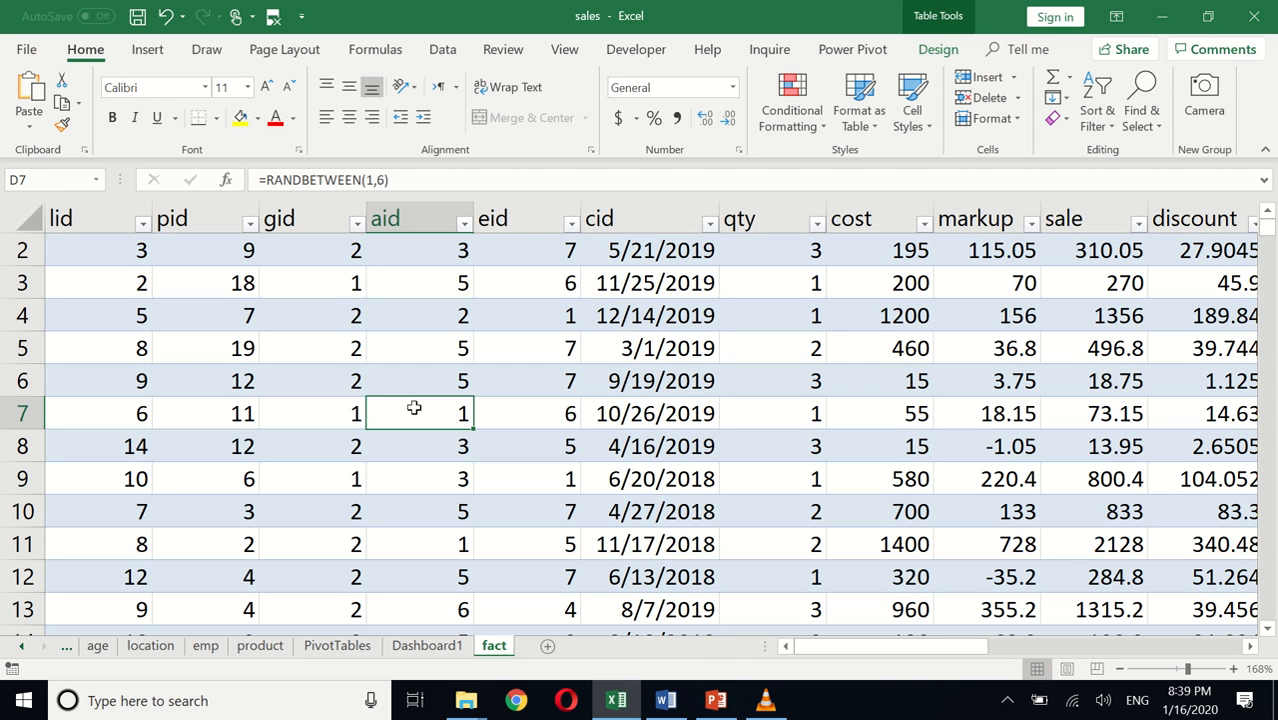
{"action": "left_click", "coordinate": [147, 50]}
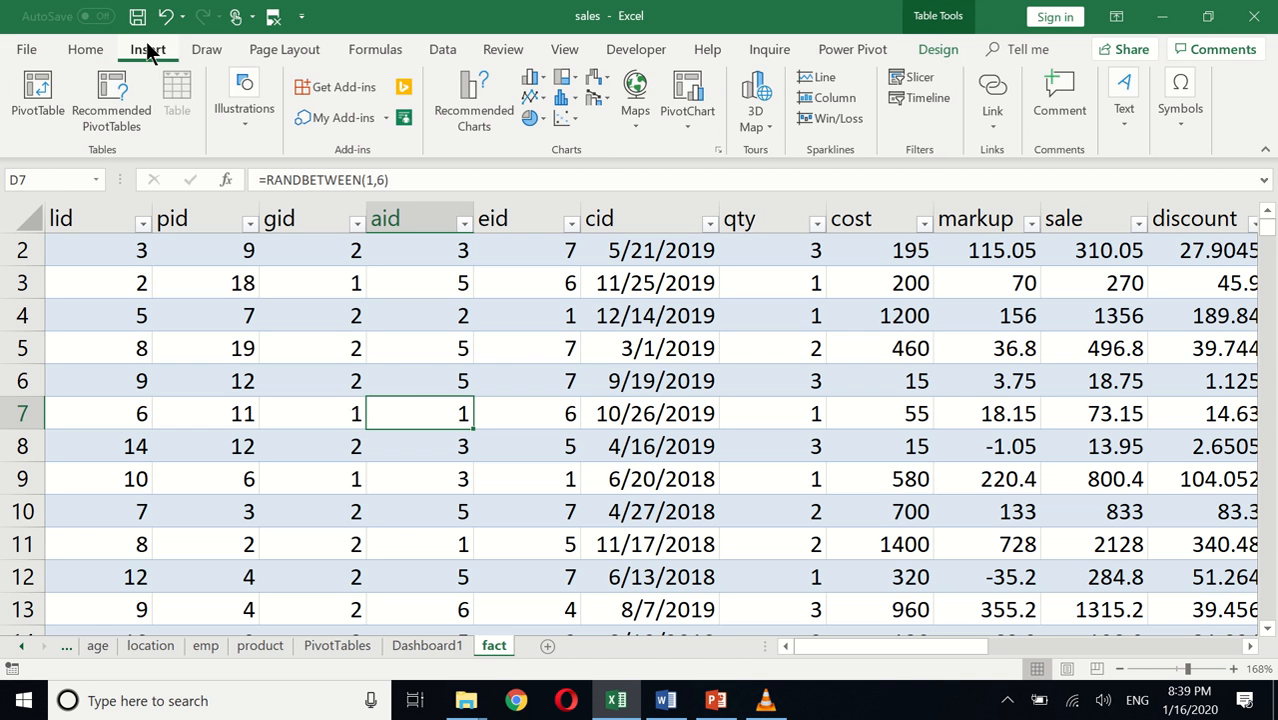
{"action": "left_click", "coordinate": [46, 83]}
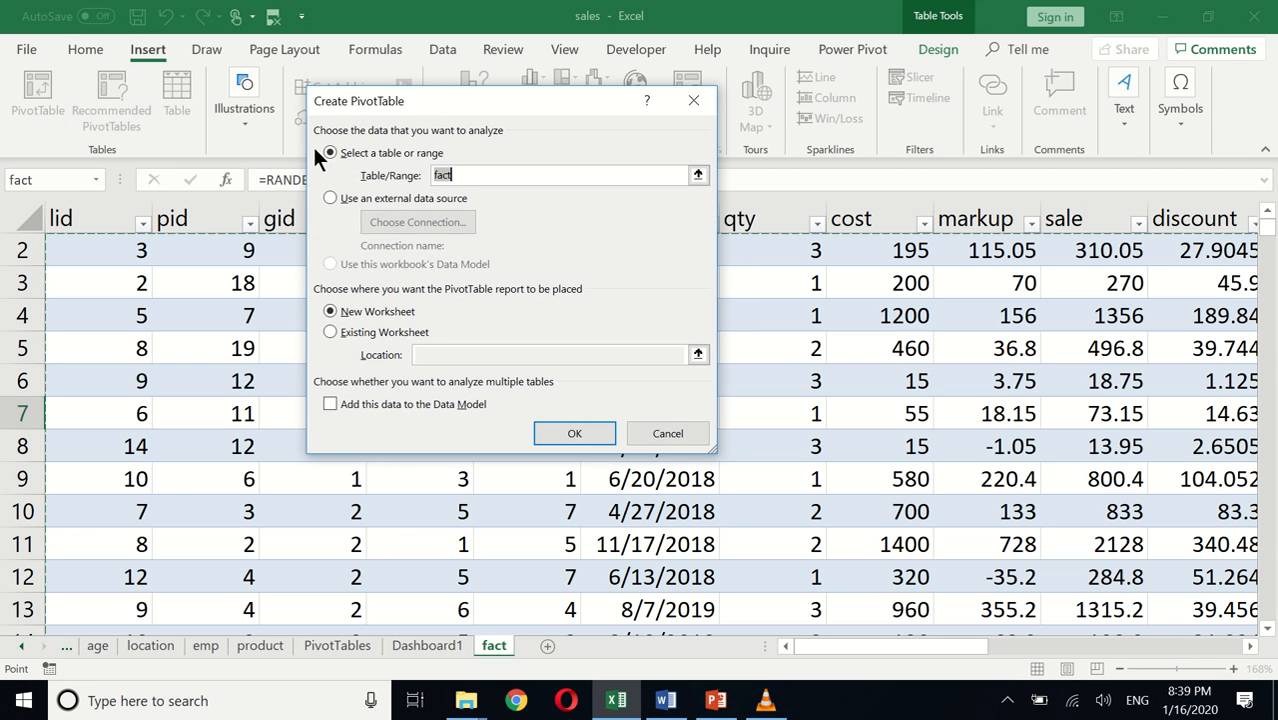
{"action": "left_click", "coordinate": [372, 334]}
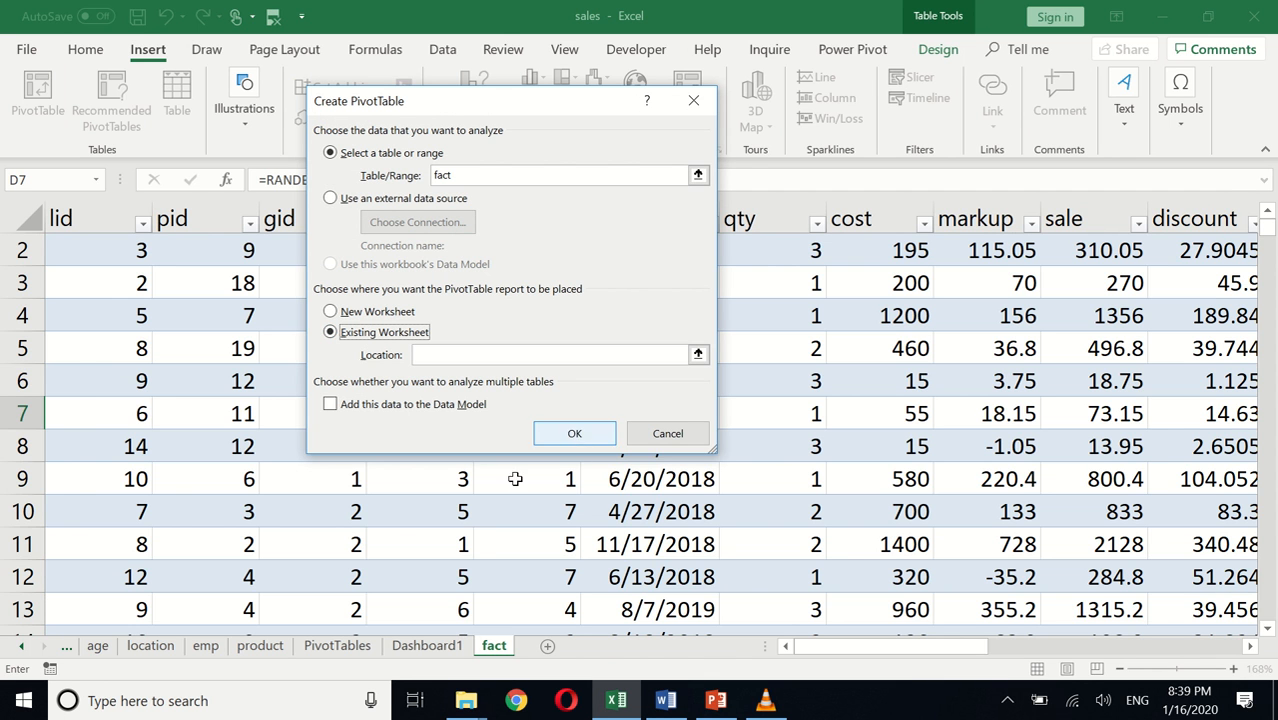
{"action": "left_click", "coordinate": [355, 643]}
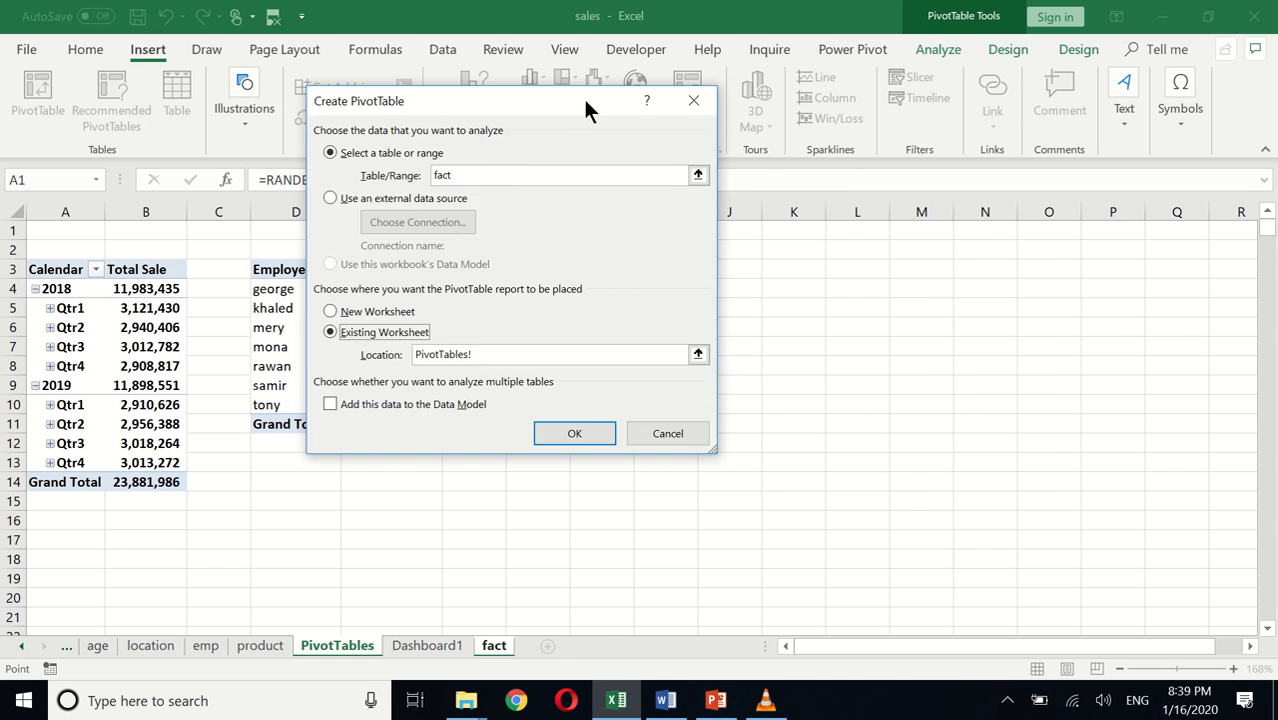
{"action": "left_click_drag", "start_coordinate": [583, 96], "coordinate": [908, 228]}
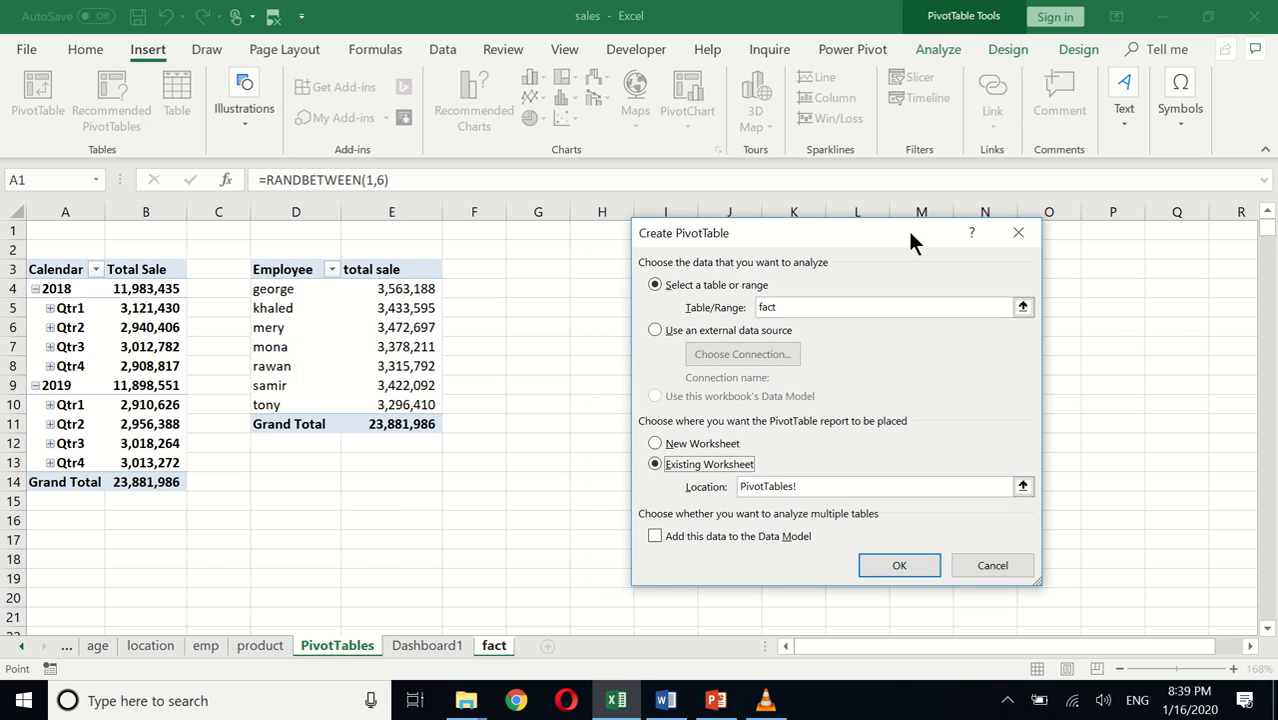
{"action": "left_click", "coordinate": [531, 271]}
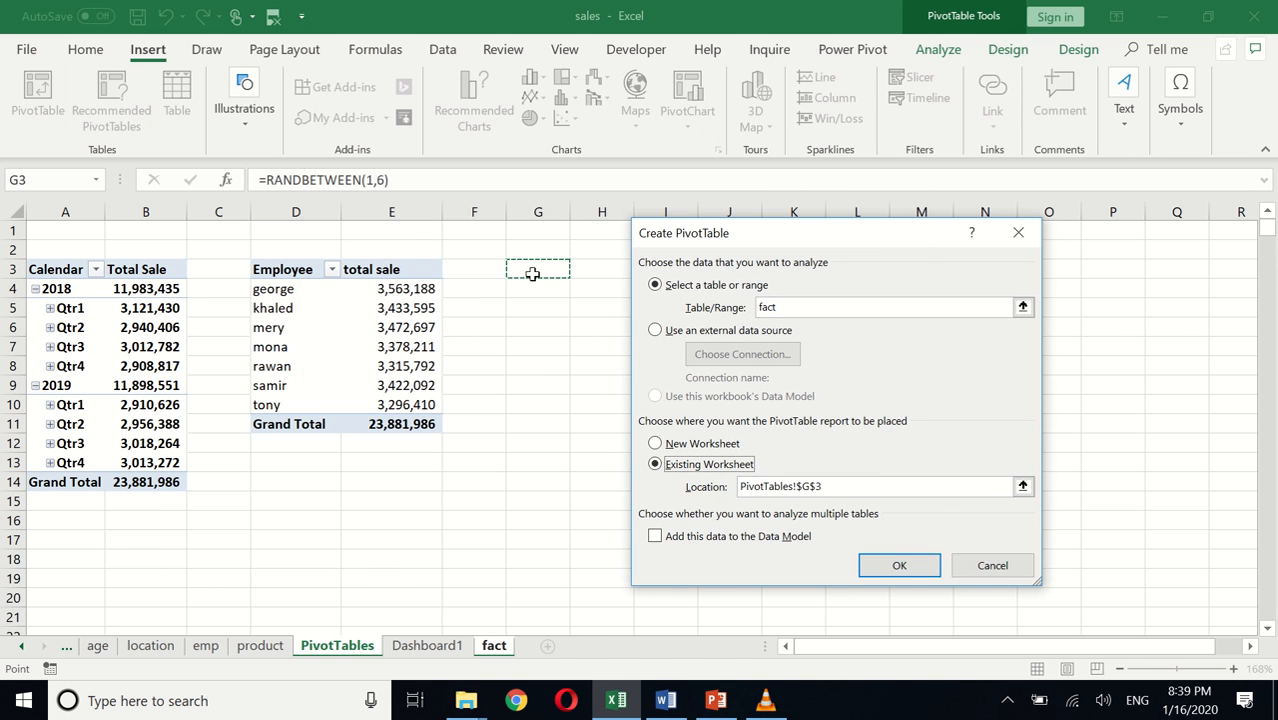
{"action": "left_click", "coordinate": [898, 566]}
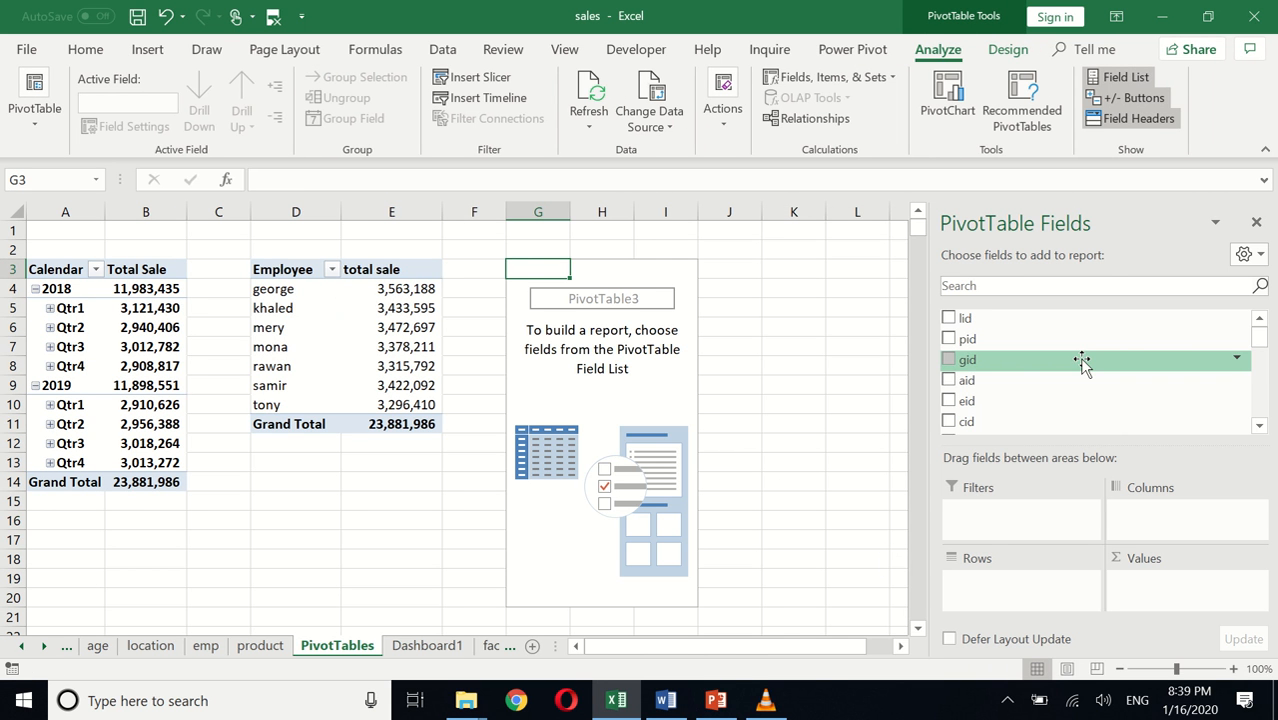
Step: Put the city field in the rows and the sale field in the values of the PivotTable at G3
{"action": "left_click", "coordinate": [1019, 287]}
{"action": "type", "text": "city"}
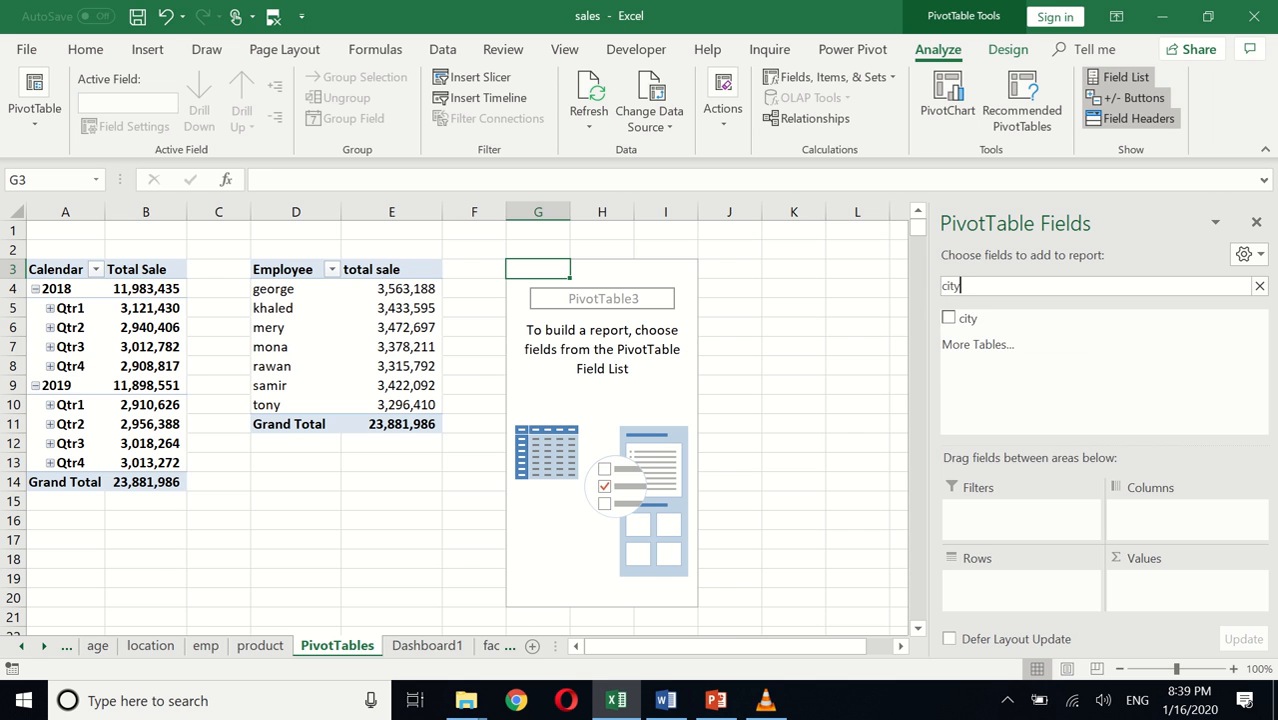
{"action": "left_click_drag", "start_coordinate": [965, 320], "coordinate": [993, 584]}
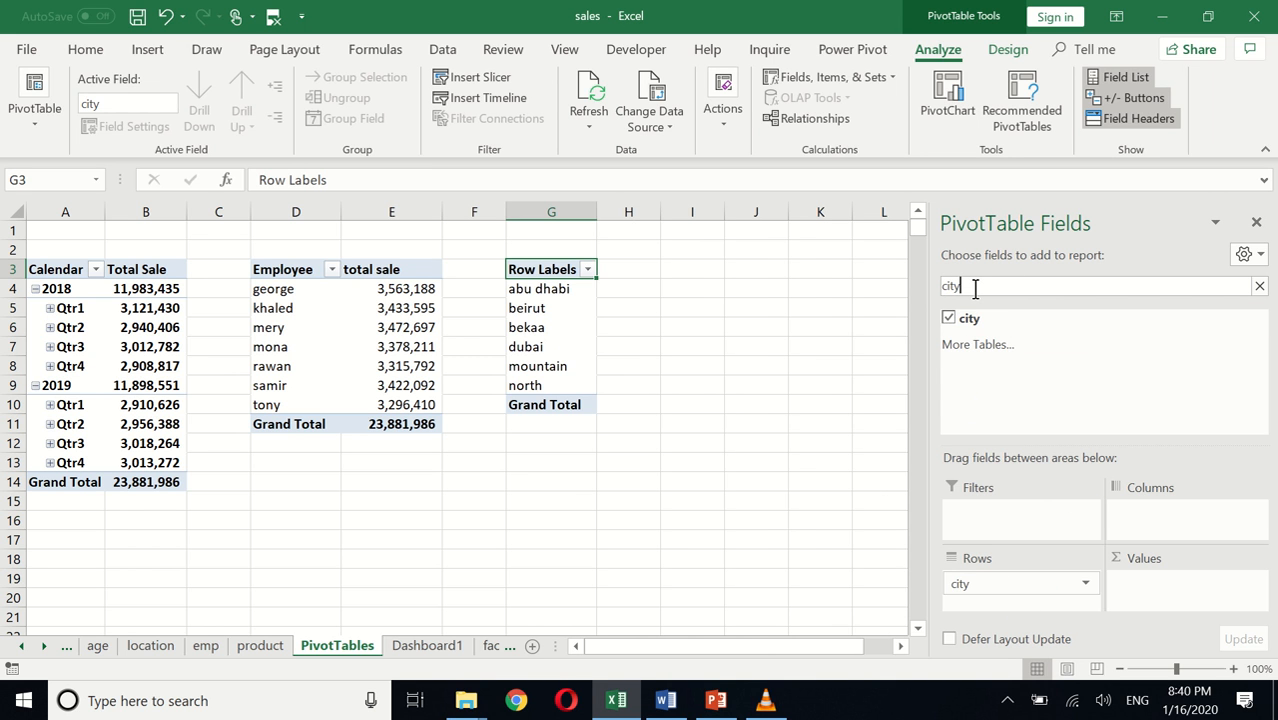
{"action": "key", "text": "BackSpace"}
{"action": "key", "text": "BackSpace"}
{"action": "key", "text": "BackSpace"}
{"action": "key", "text": "BackSpace"}
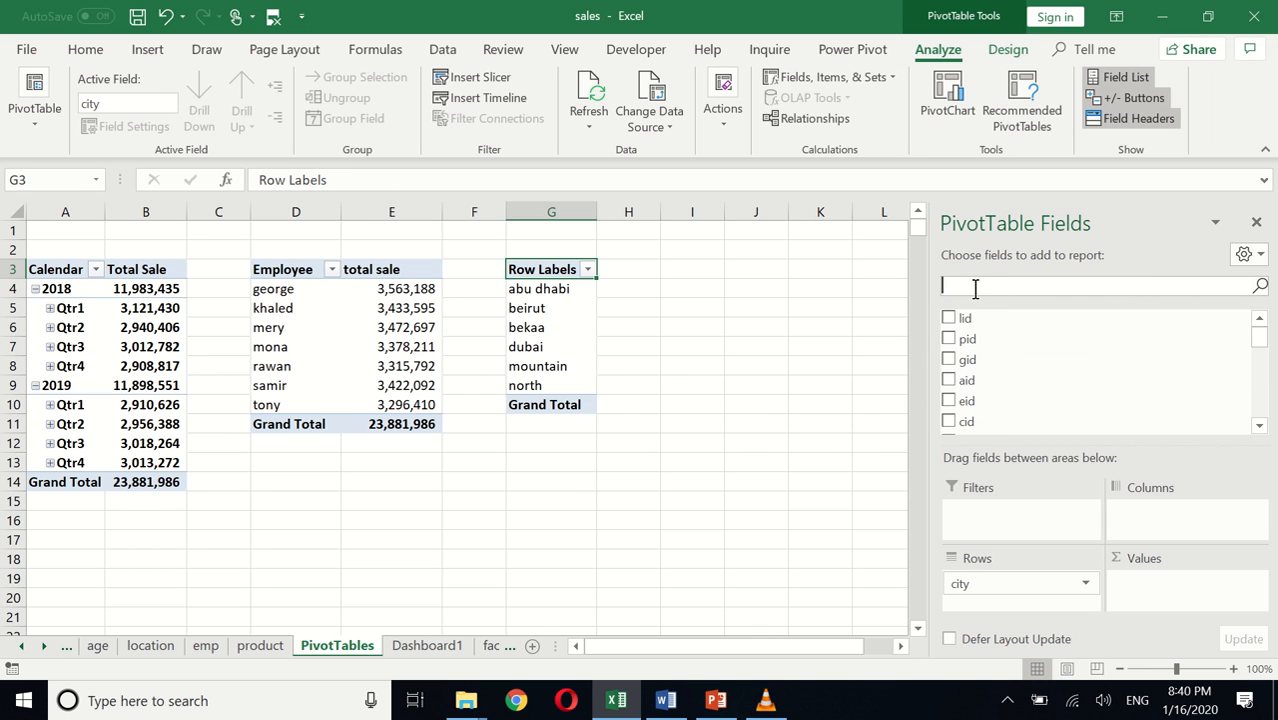
{"action": "type", "text": "sale"}
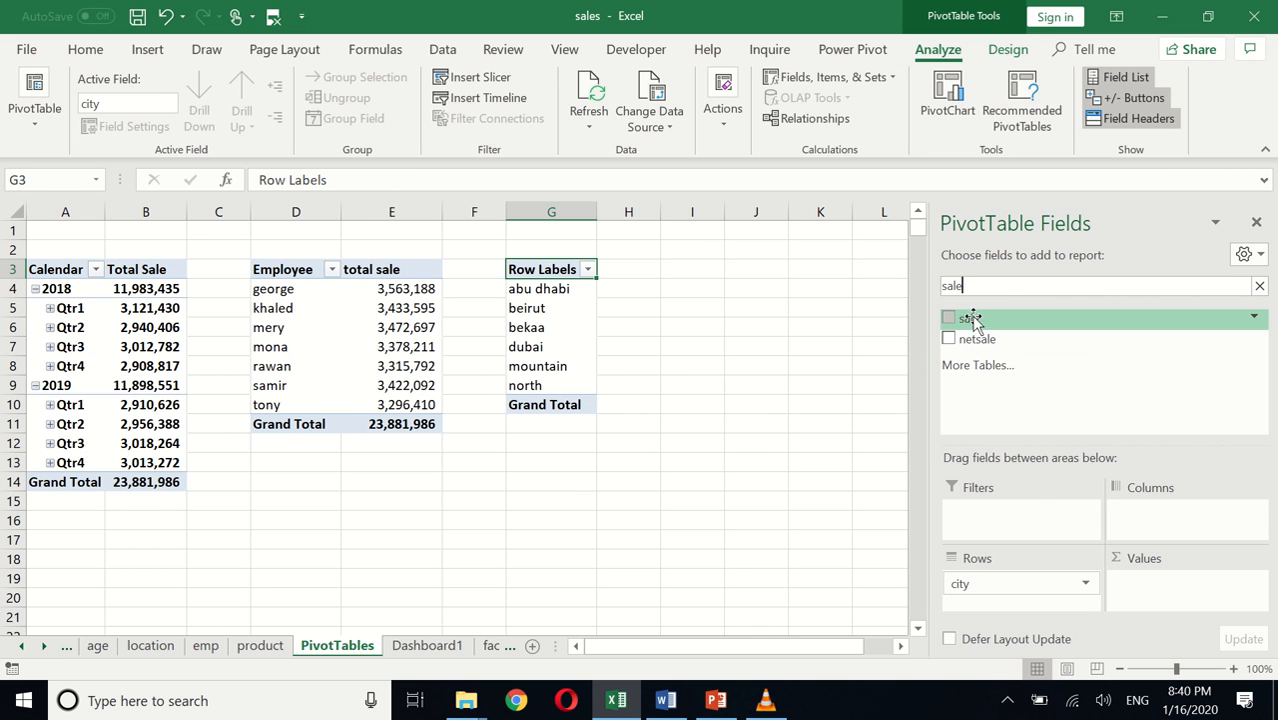
{"action": "left_click_drag", "start_coordinate": [968, 318], "coordinate": [1164, 583]}
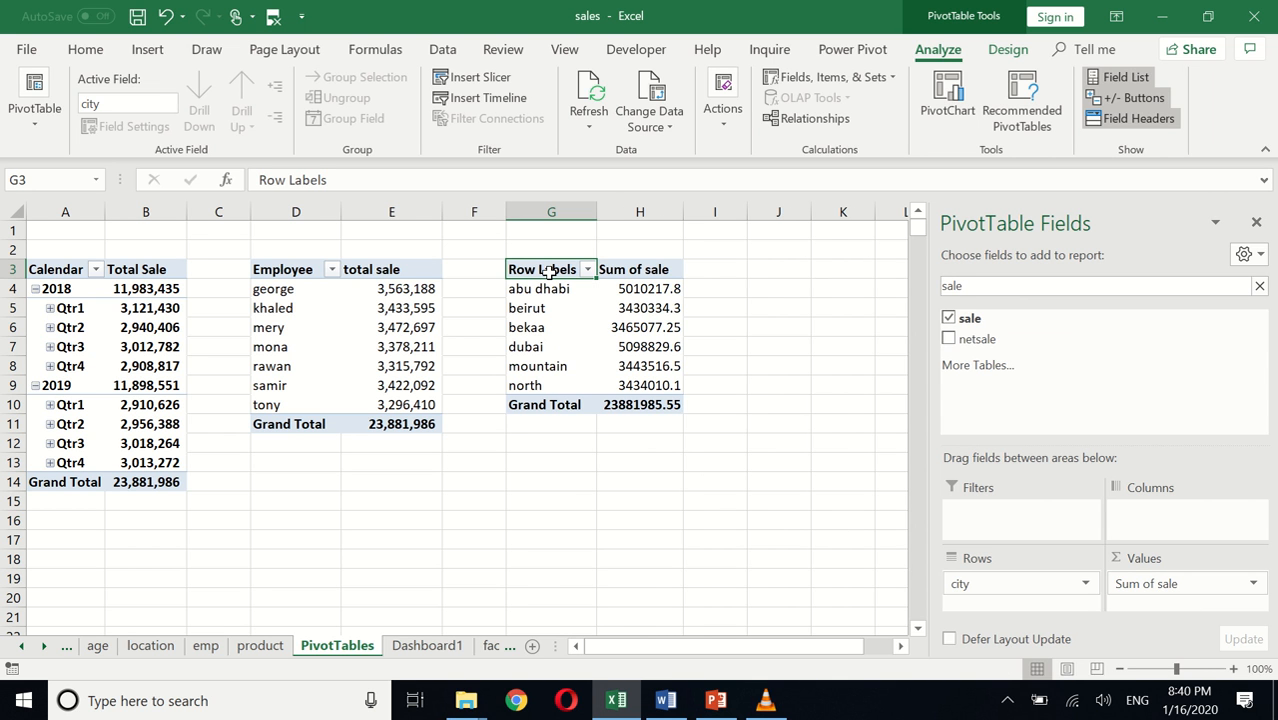
Step: Rename the new PivotTable's headers to City in G3 and Total Sale in H3
{"action": "type", "text": "City"}
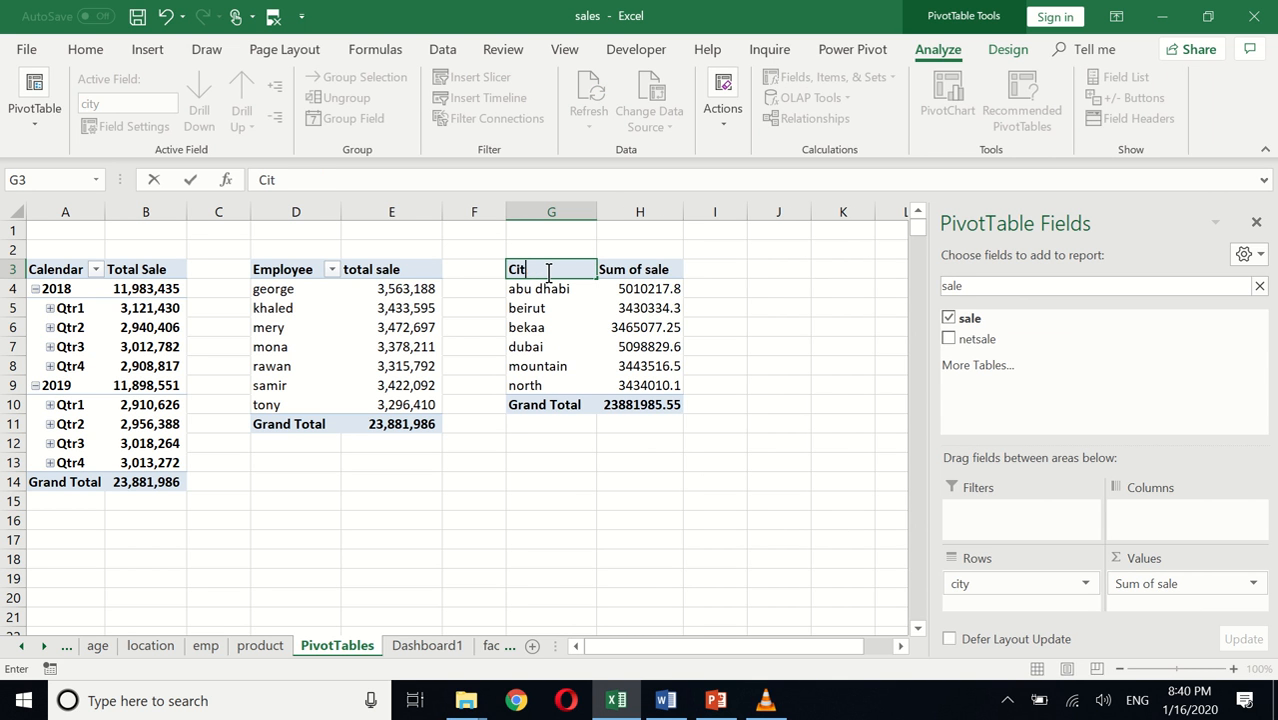
{"action": "left_click", "coordinate": [636, 269]}
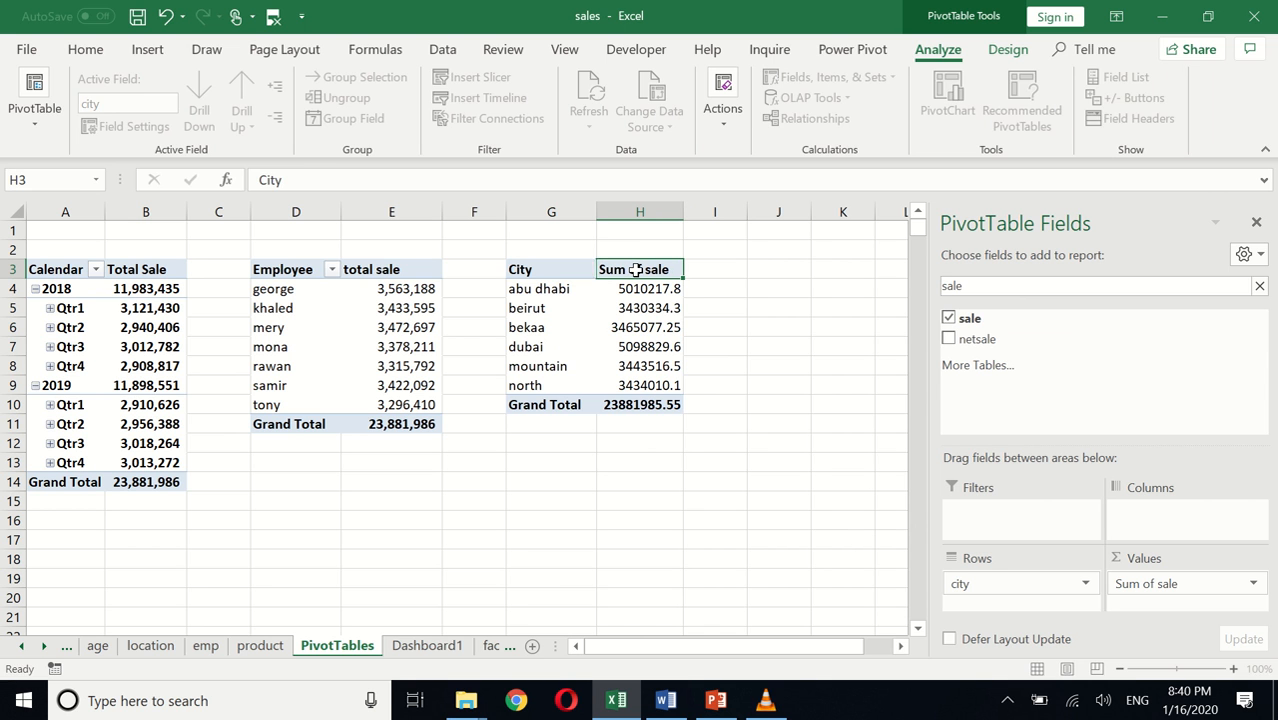
{"action": "type", "text": "Tot"}
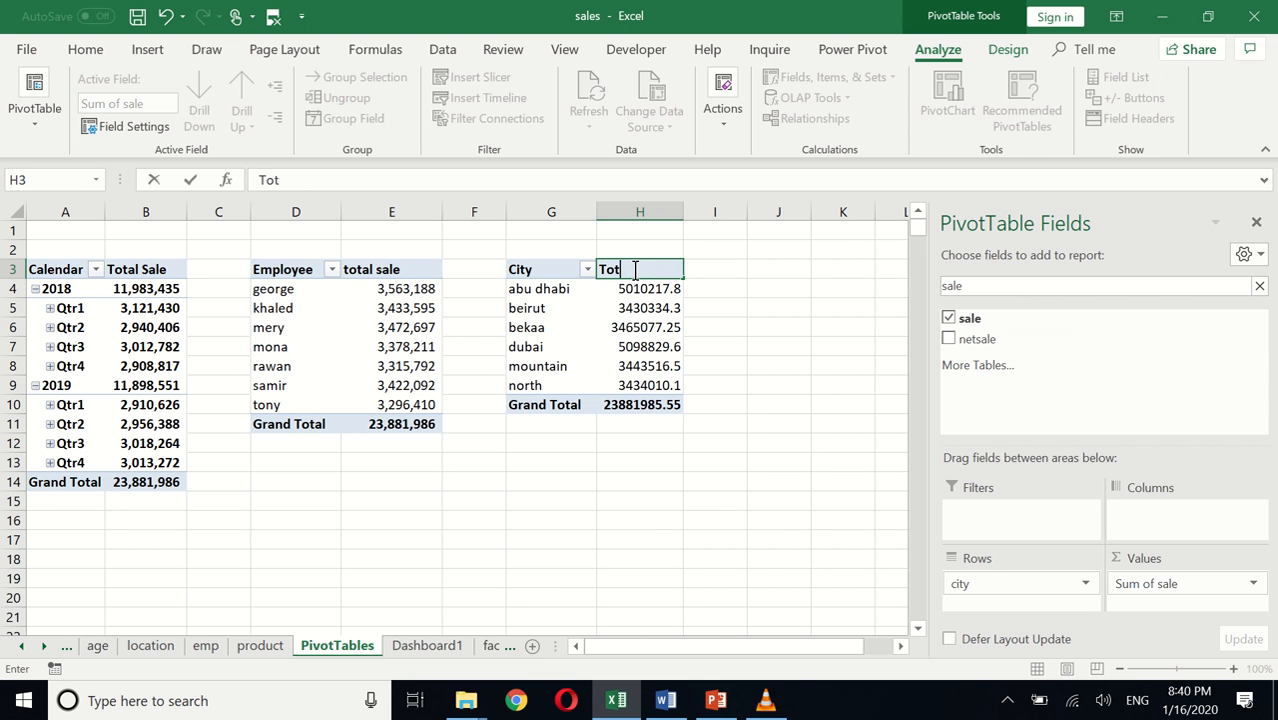
{"action": "type", "text": "al Sale"}
{"action": "left_click", "coordinate": [648, 292]}
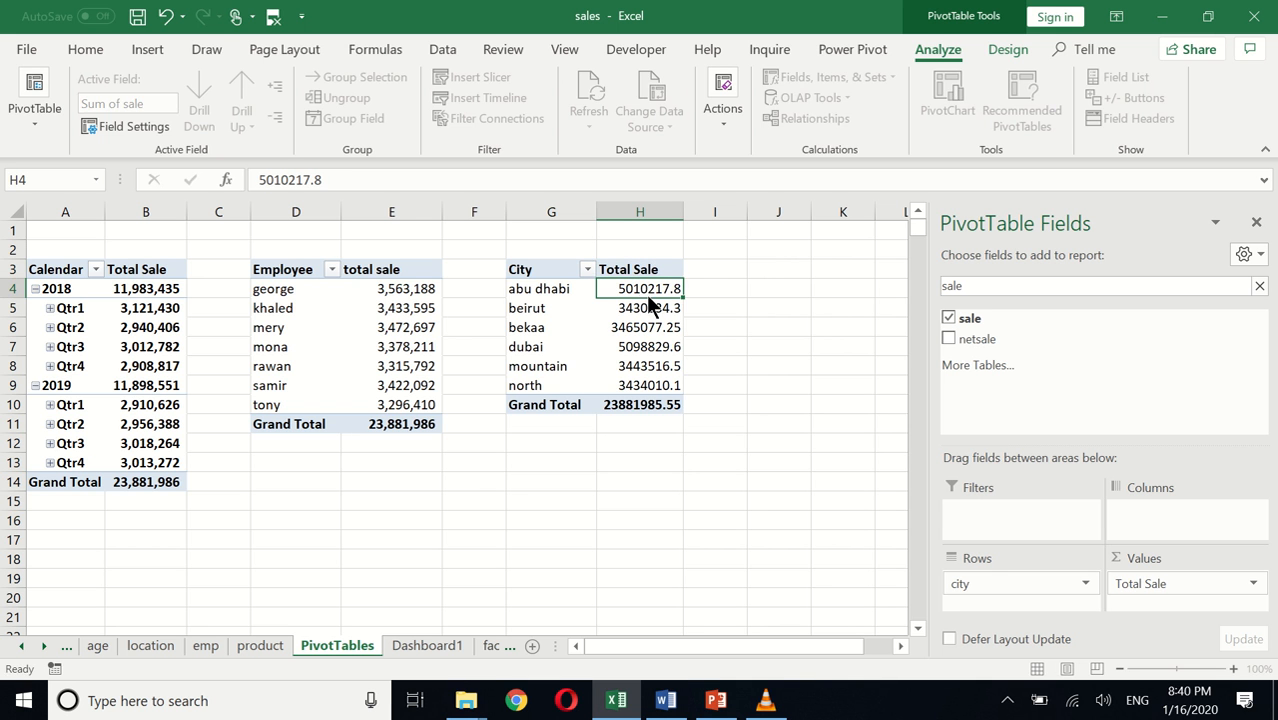
{"action": "key", "text": "ctrl+Down"}
{"action": "key", "text": "Up"}
{"action": "key", "text": "Up"}
{"action": "key", "text": "Up"}
{"action": "key", "text": "Up"}
{"action": "key", "text": "Up"}
{"action": "key", "text": "Up"}
{"action": "key", "text": "Up"}
{"action": "key", "text": "Up"}
{"action": "key", "text": "Up"}
{"action": "key", "text": "Up"}
{"action": "key", "text": "Up"}
{"action": "key", "text": "Up"}
{"action": "key", "text": "Up"}
{"action": "key", "text": "Up"}
{"action": "key", "text": "Up"}
{"action": "key", "text": "Up"}
{"action": "key", "text": "Up"}
{"action": "key", "text": "Up"}
{"action": "key", "text": "Up"}
{"action": "key", "text": "Up"}
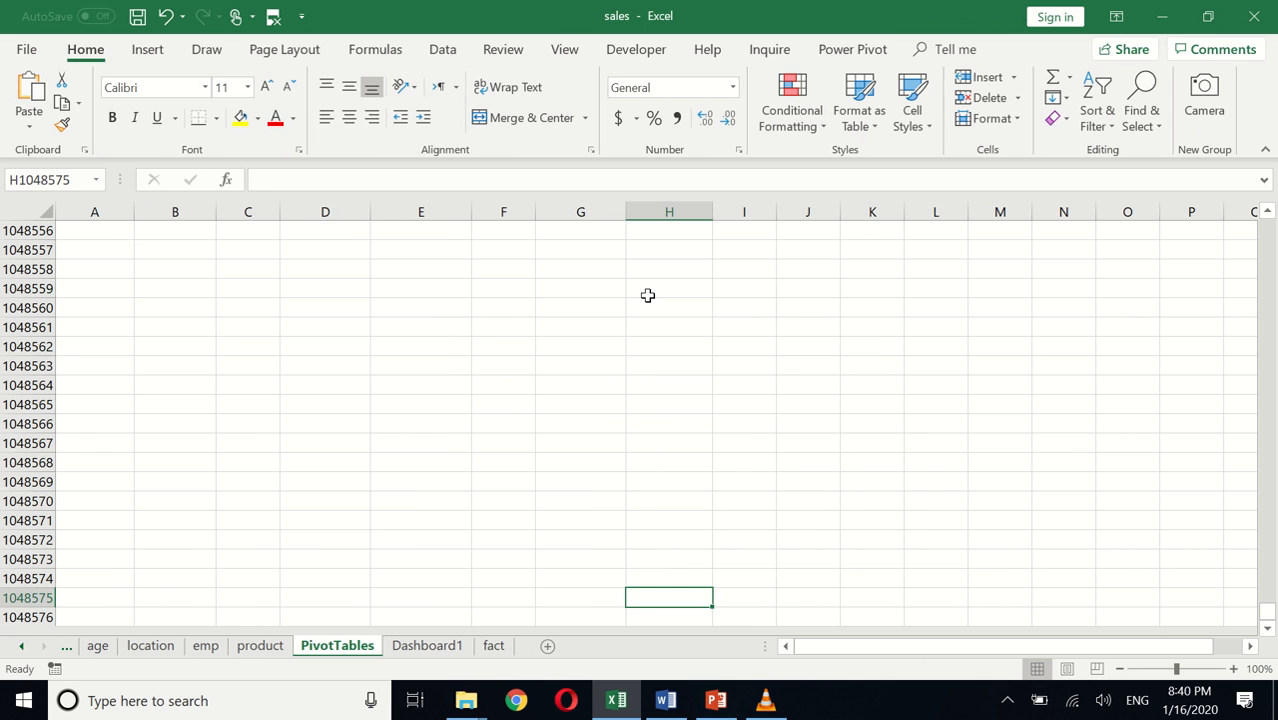
{"action": "key", "text": "Page_Up"}
{"action": "key", "text": "Page_Up"}
{"action": "key", "text": "Page_Up"}
{"action": "key", "text": "Page_Up"}
{"action": "key", "text": "Page_Up"}
{"action": "key", "text": "Page_Up"}
{"action": "key", "text": "Page_Up"}
{"action": "key", "text": "Page_Up"}
{"action": "key", "text": "Page_Up"}
{"action": "key", "text": "Page_Up"}
{"action": "key", "text": "Page_Up"}
{"action": "key", "text": "Page_Up"}
{"action": "key", "text": "Page_Up"}
{"action": "key", "text": "Page_Up"}
{"action": "key", "text": "Page_Up"}
{"action": "key", "text": "Page_Up"}
{"action": "key", "text": "Page_Up"}
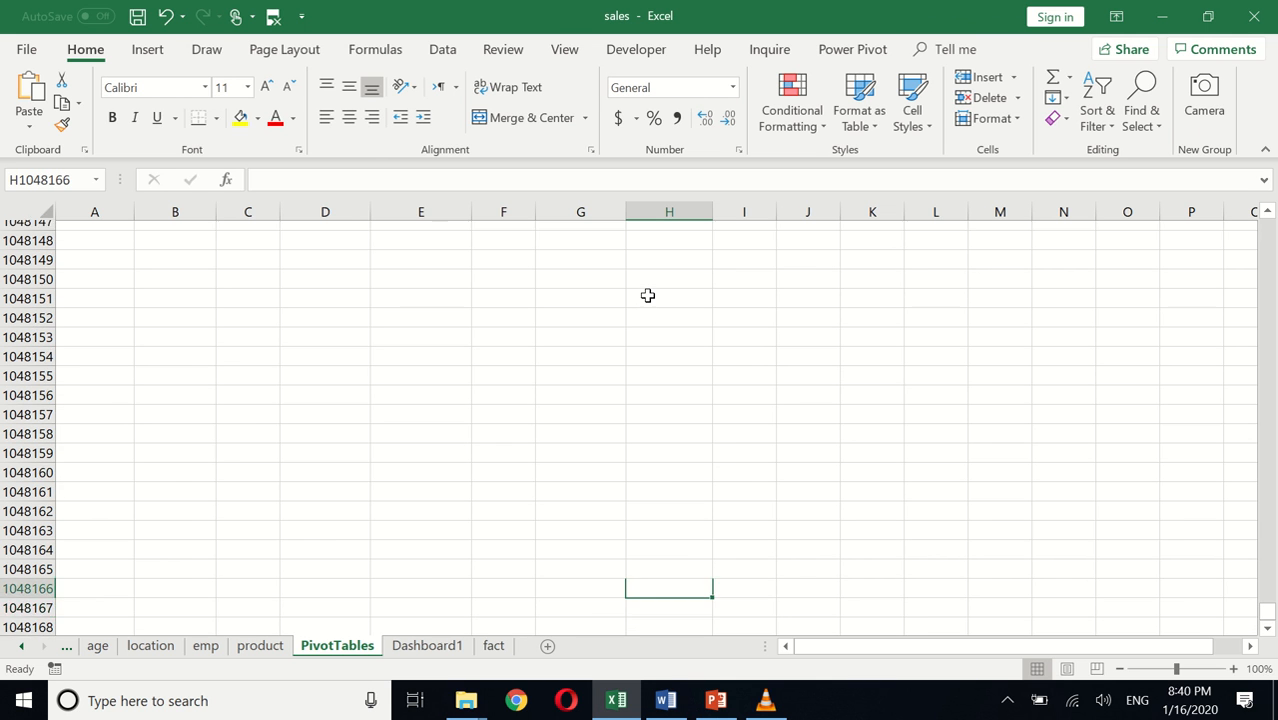
{"action": "key", "text": "ctrl+Home"}
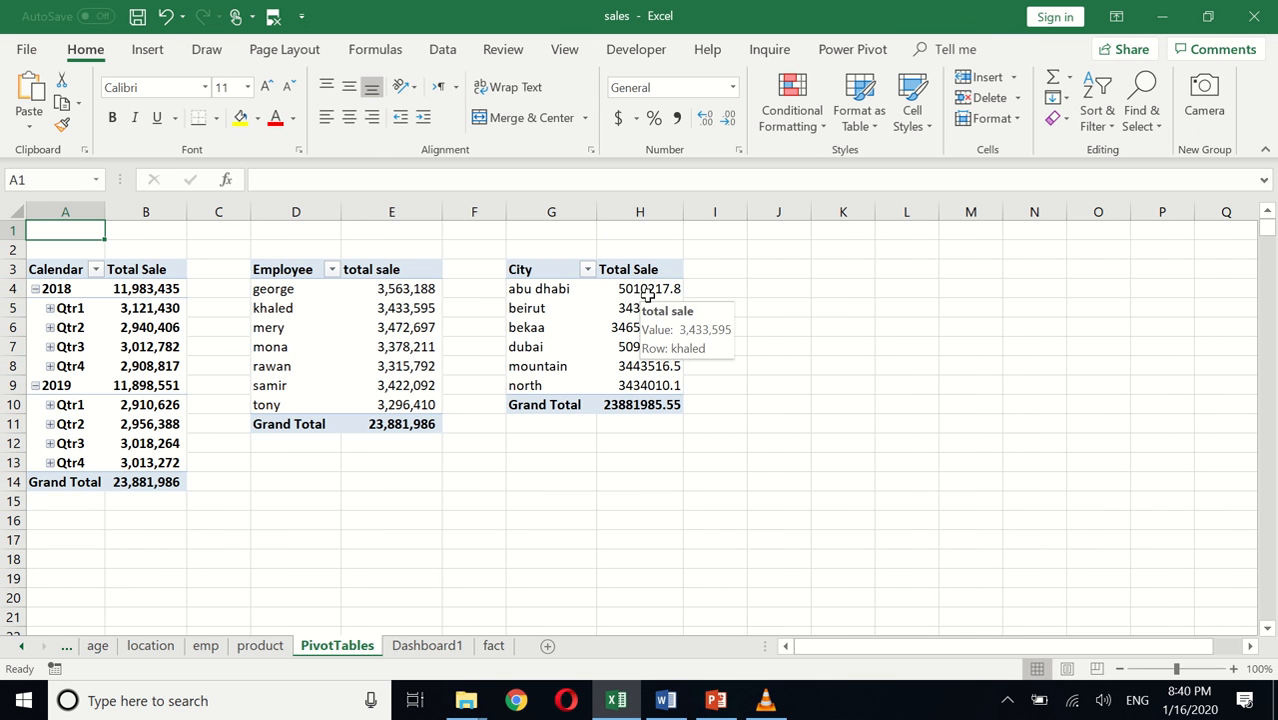
Step: Format the city PivotTable's values, including the grand total, with thousands separators and no decimals
{"action": "left_click", "coordinate": [638, 289]}
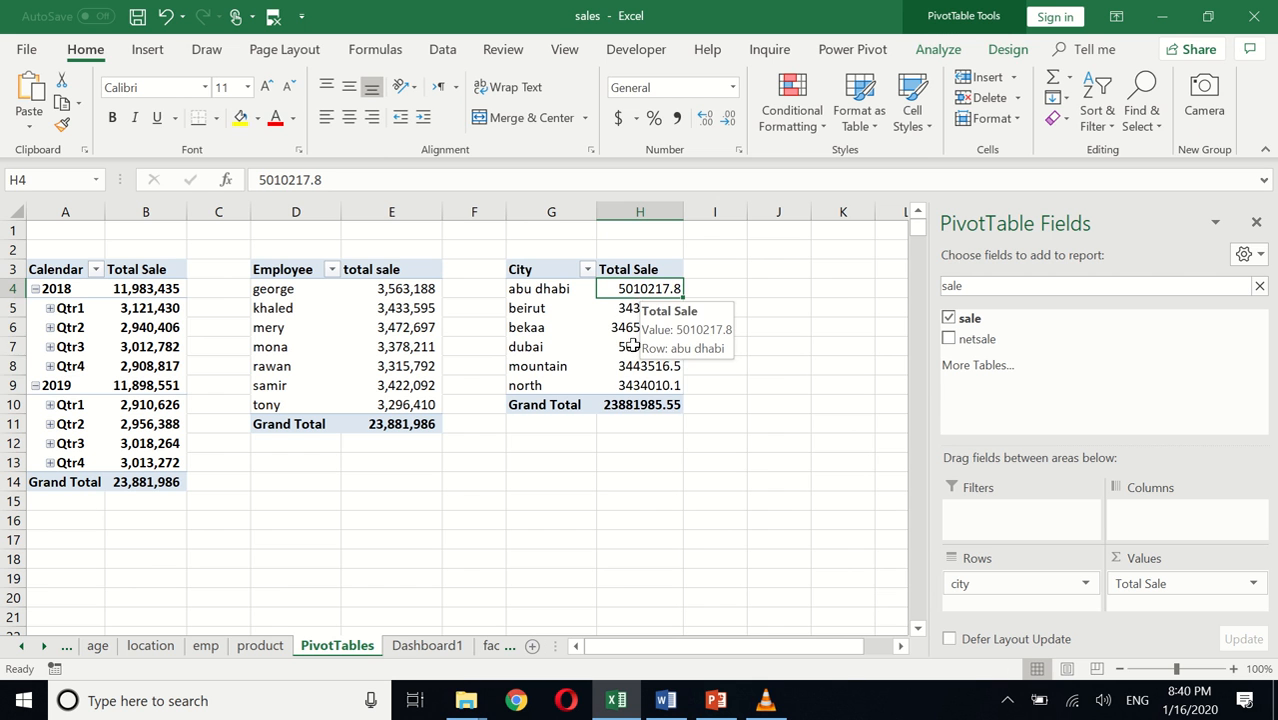
{"action": "left_click_drag", "start_coordinate": [638, 289], "coordinate": [626, 406]}
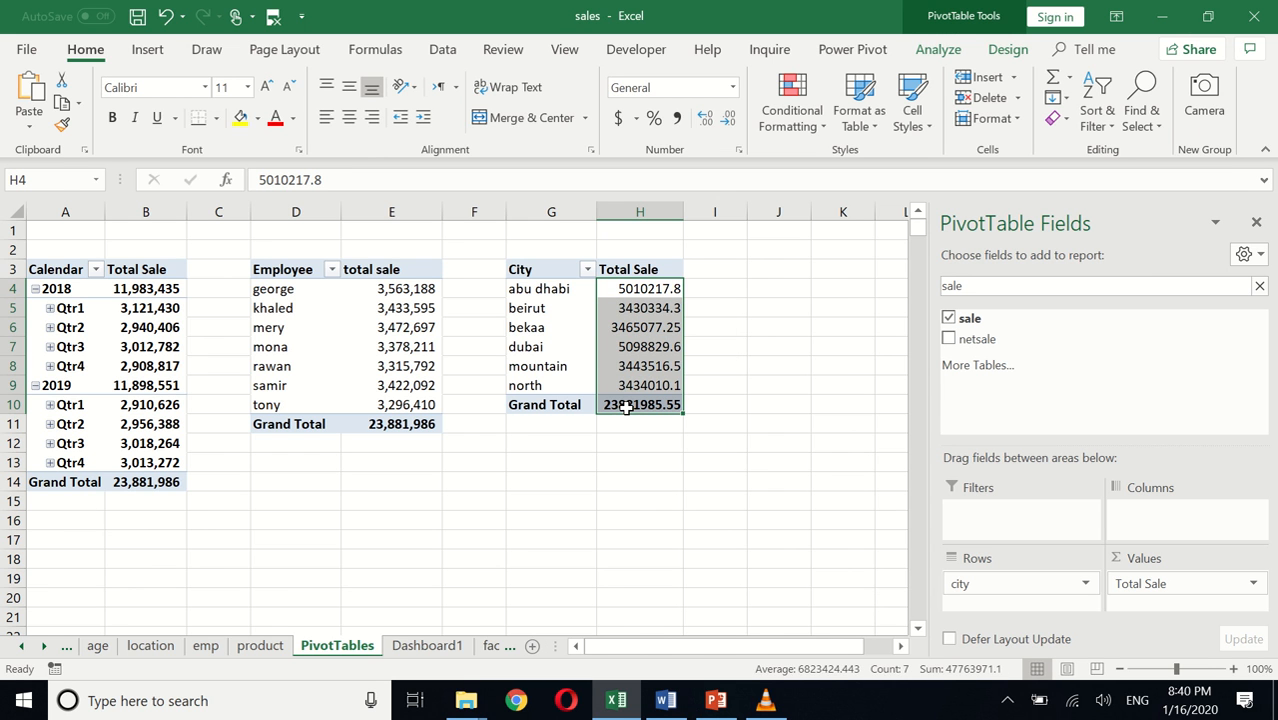
{"action": "left_click", "coordinate": [677, 120]}
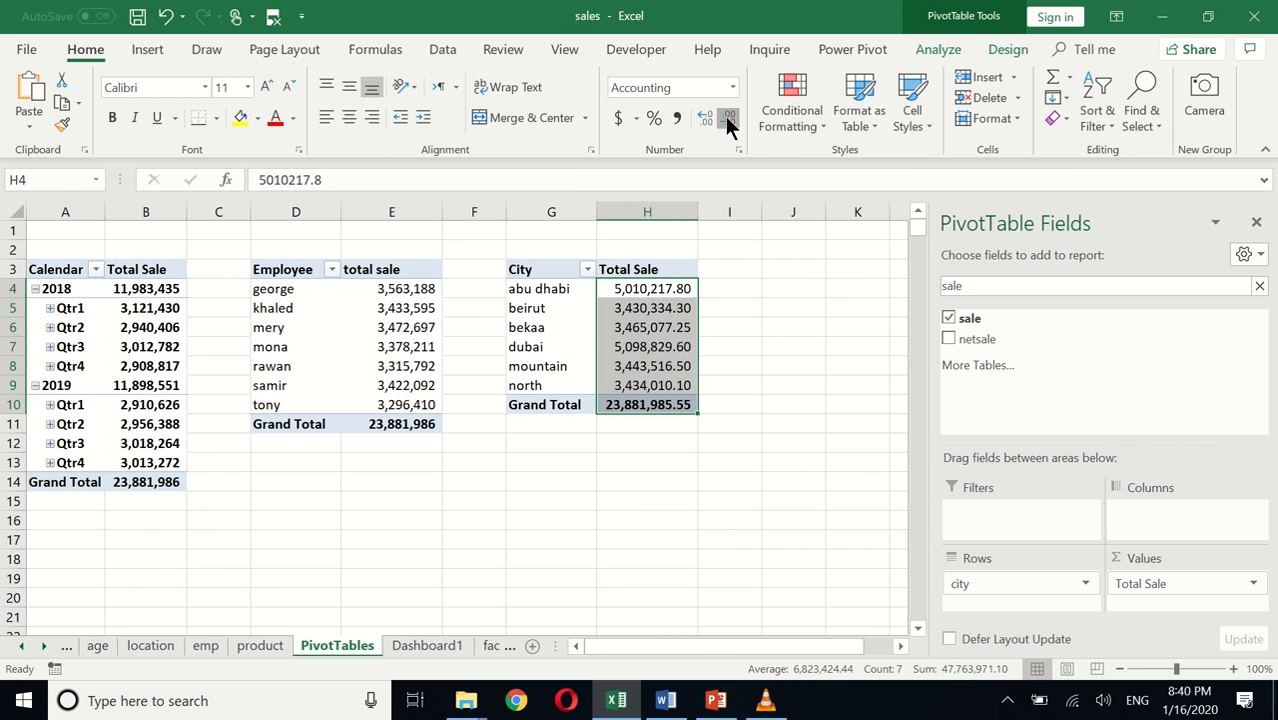
{"action": "left_click", "coordinate": [727, 120]}
{"action": "left_click", "coordinate": [727, 120]}
{"action": "left_click", "coordinate": [600, 517]}
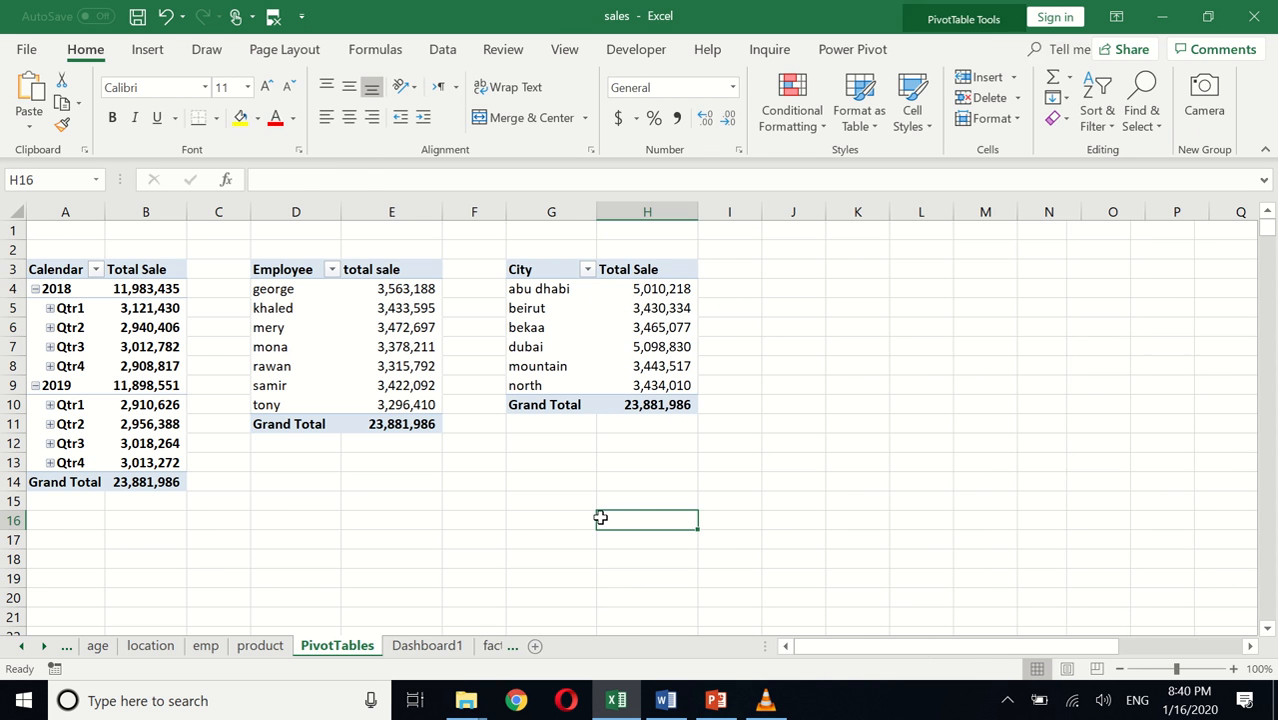
Step: Insert a Clustered Bar PivotChart from the city PivotTable
{"action": "left_click", "coordinate": [658, 332]}
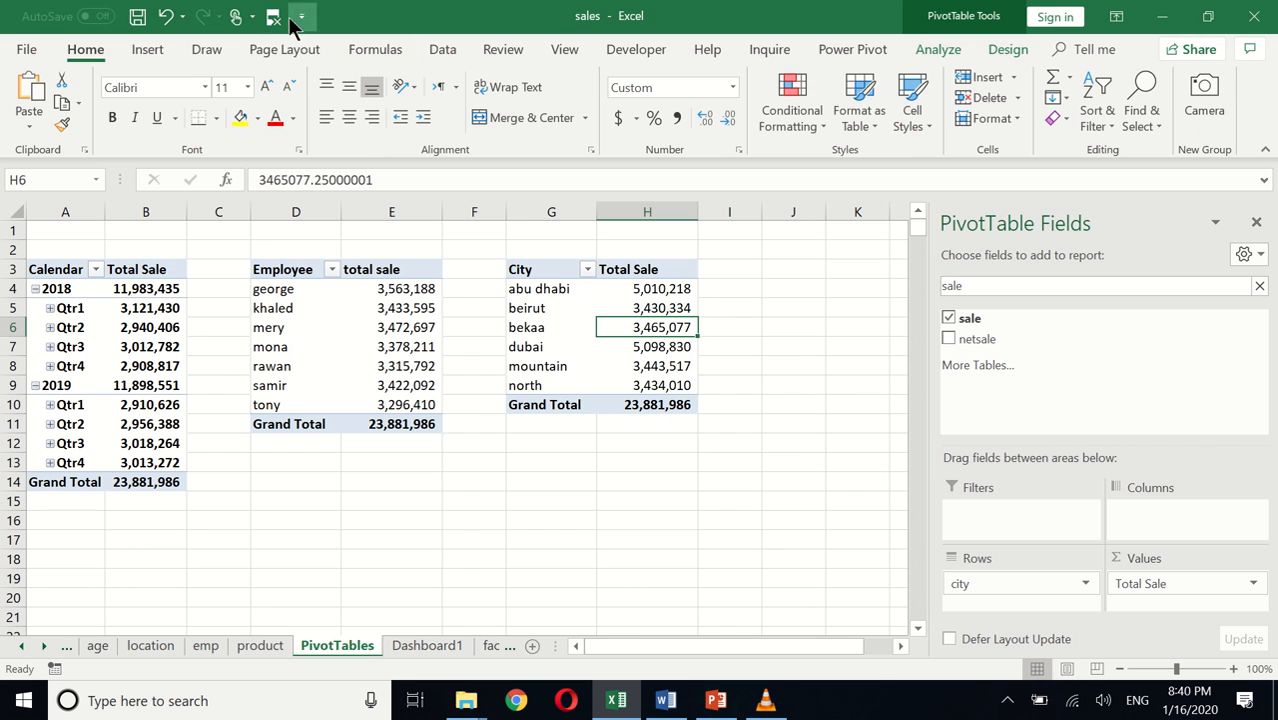
{"action": "left_click", "coordinate": [145, 49]}
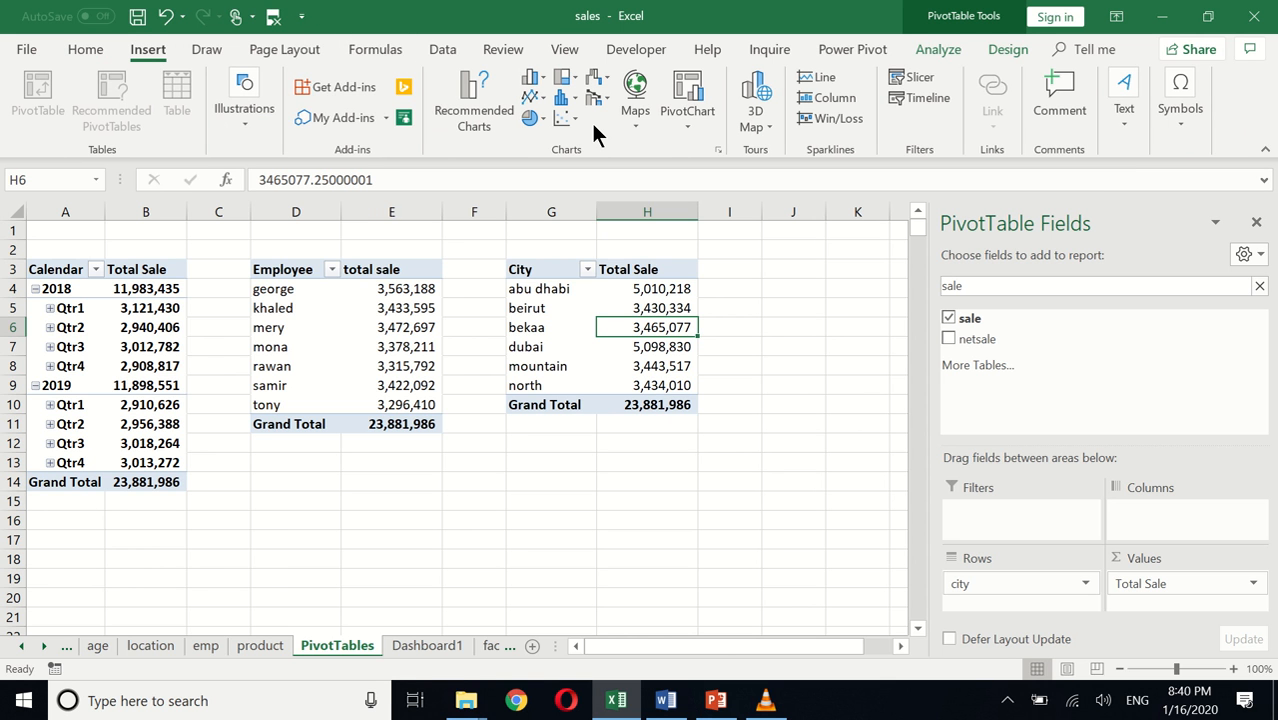
{"action": "left_click", "coordinate": [693, 120]}
{"action": "left_click", "coordinate": [700, 145]}
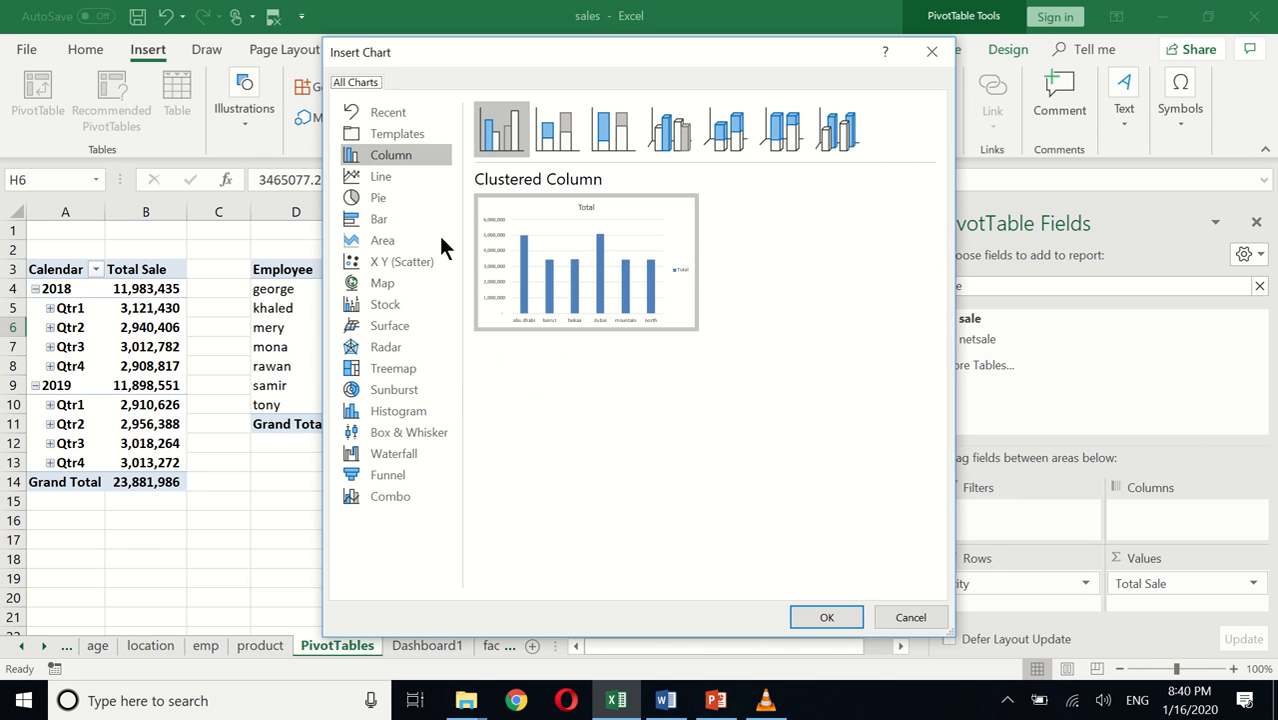
{"action": "left_click", "coordinate": [366, 218]}
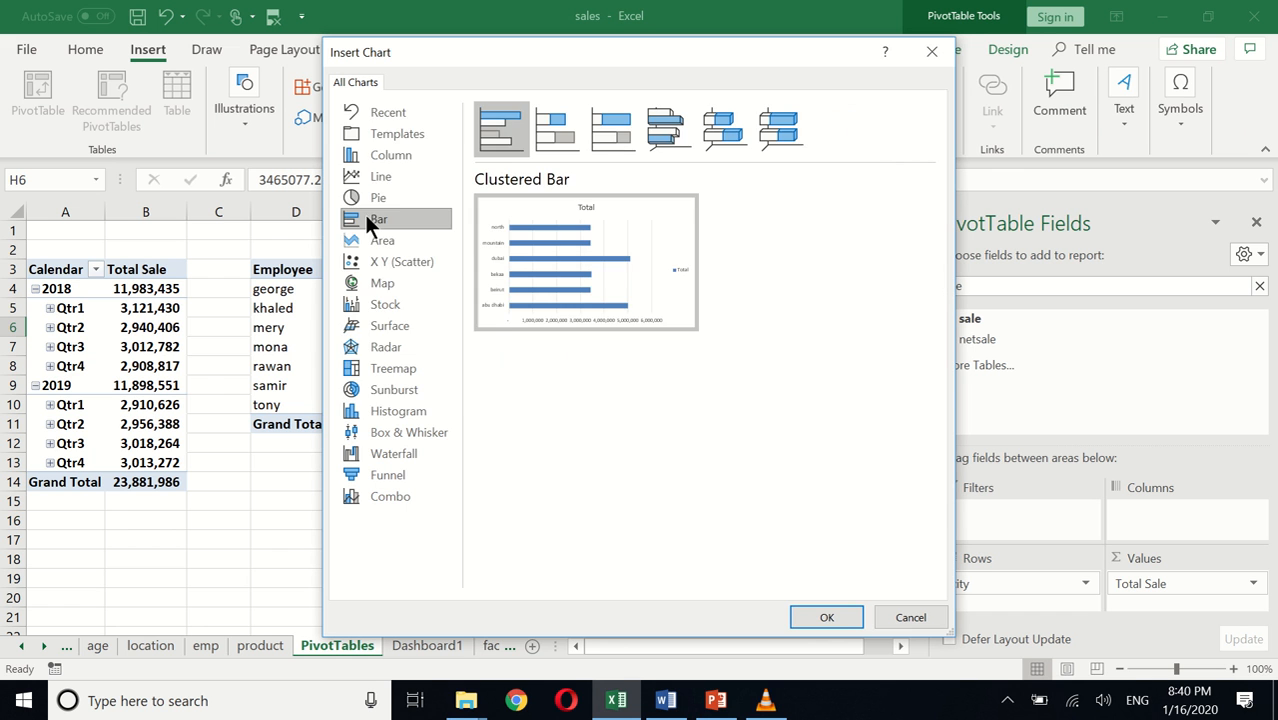
{"action": "mouse_move", "coordinate": [504, 252]}
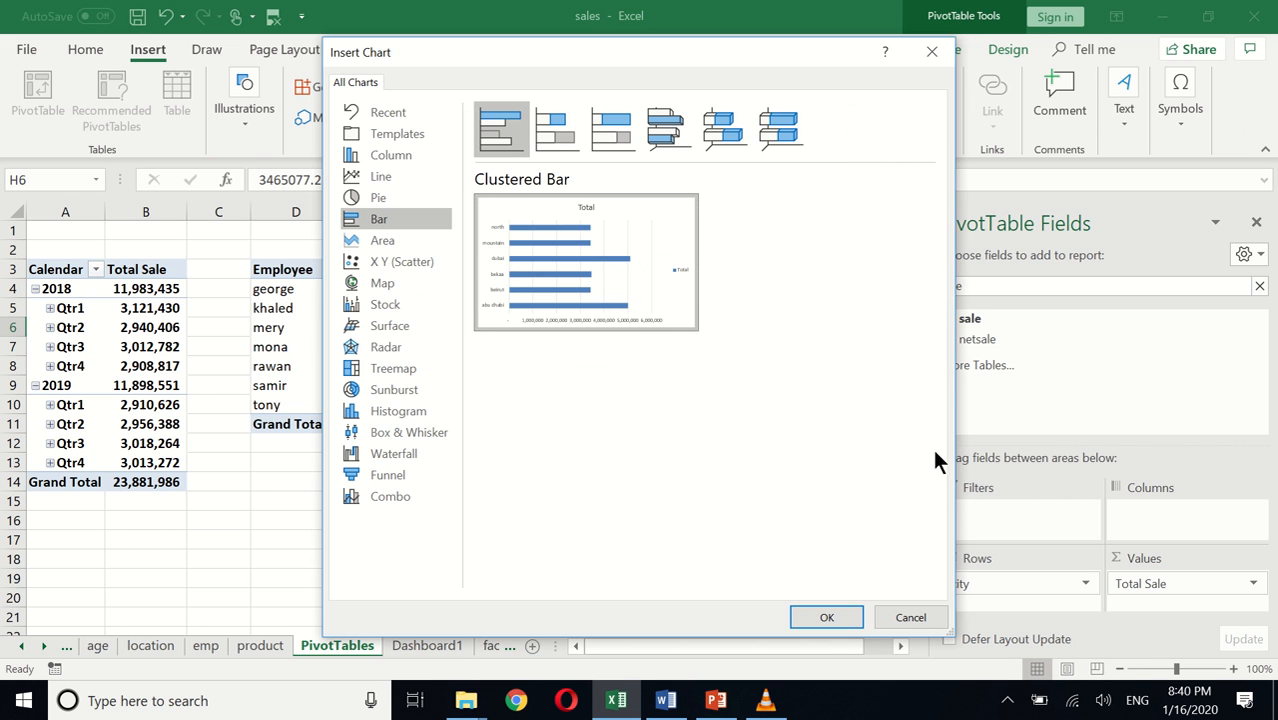
{"action": "left_click", "coordinate": [823, 618]}
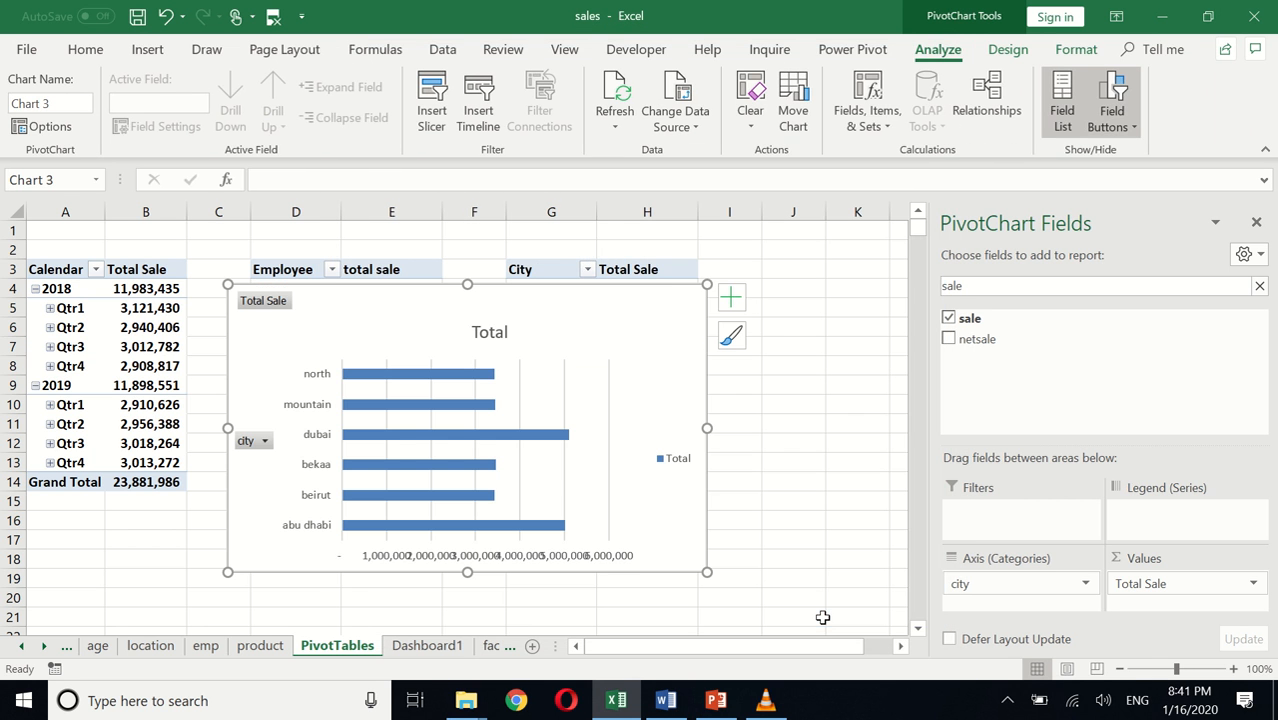
Step: Cut the city PivotChart, switch to the Dashboard1 sheet and close the PivotChart field list there
{"action": "right_click", "coordinate": [611, 391]}
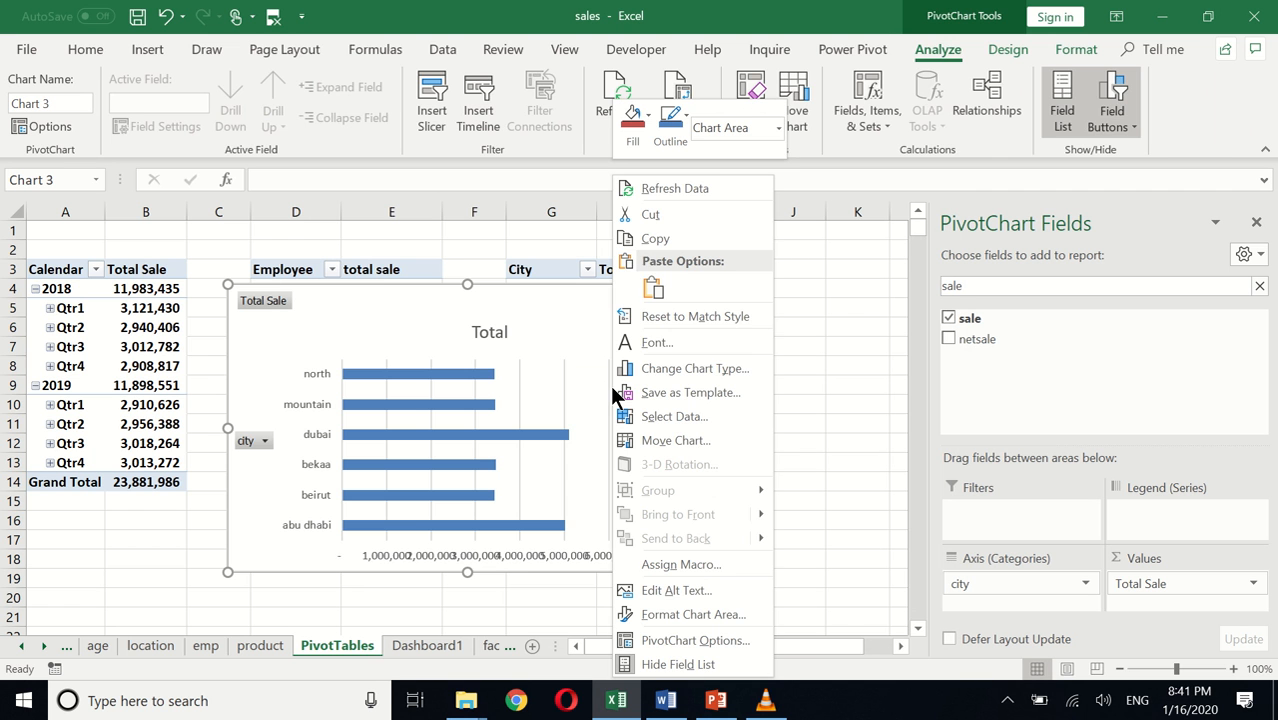
{"action": "left_click", "coordinate": [650, 216]}
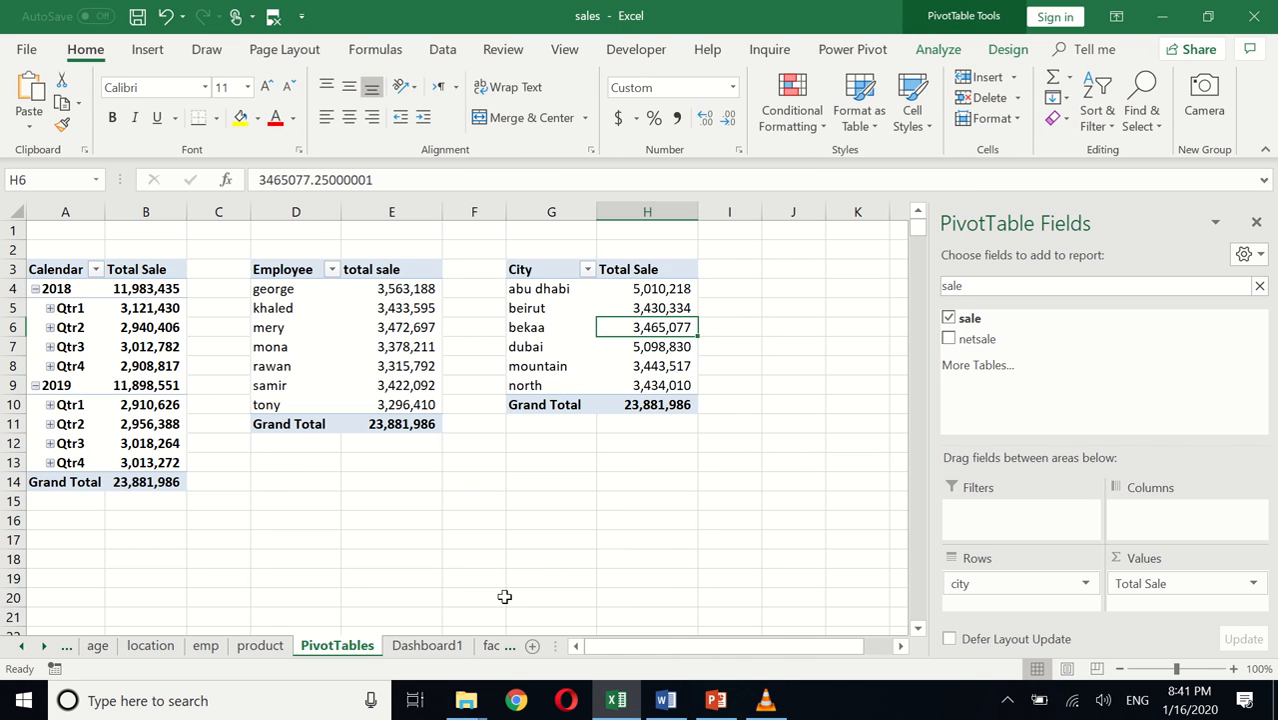
{"action": "left_click", "coordinate": [449, 648]}
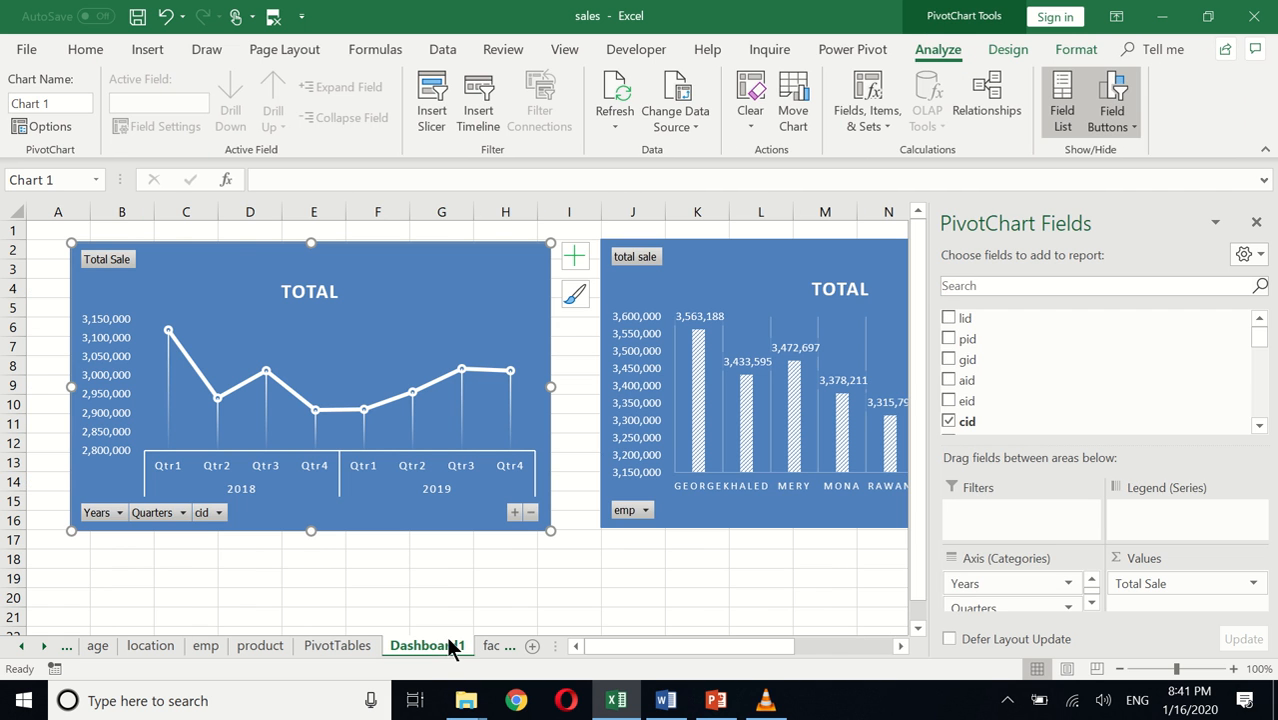
{"action": "left_click", "coordinate": [1256, 222]}
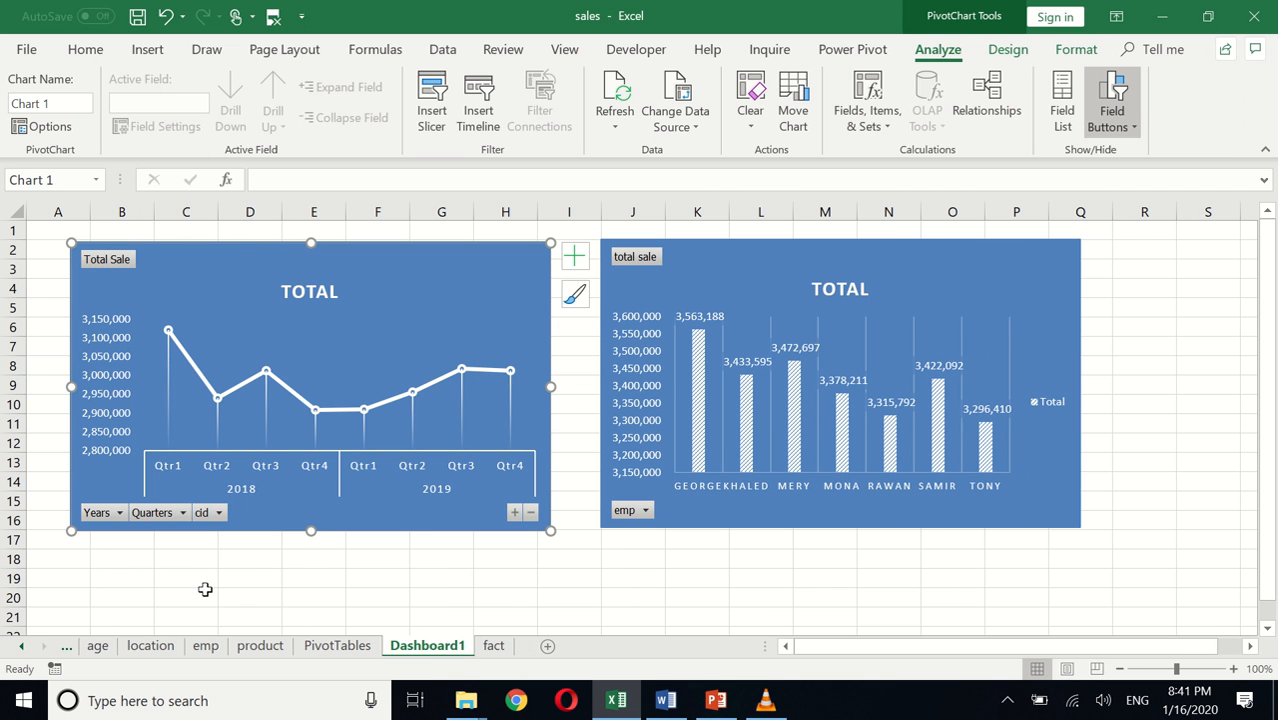
{"action": "left_click", "coordinate": [79, 580]}
{"action": "key", "text": "ctrl+v"}
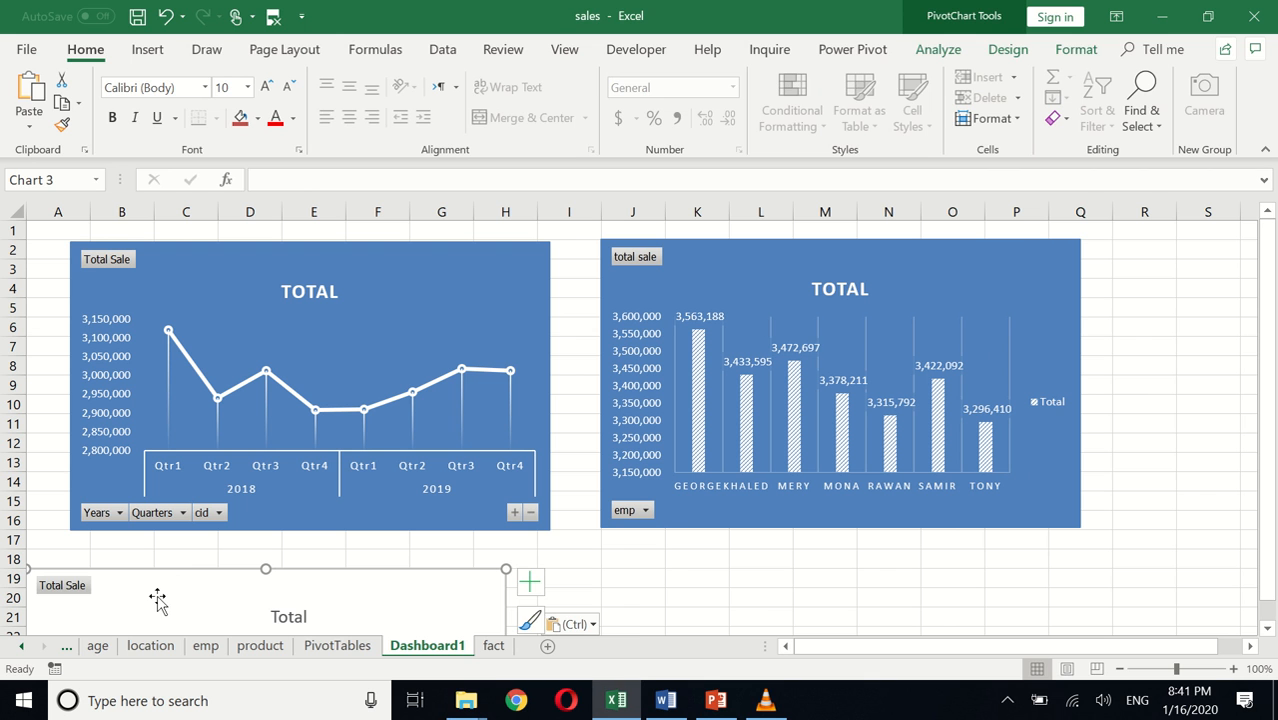
{"action": "key", "text": "Delete"}
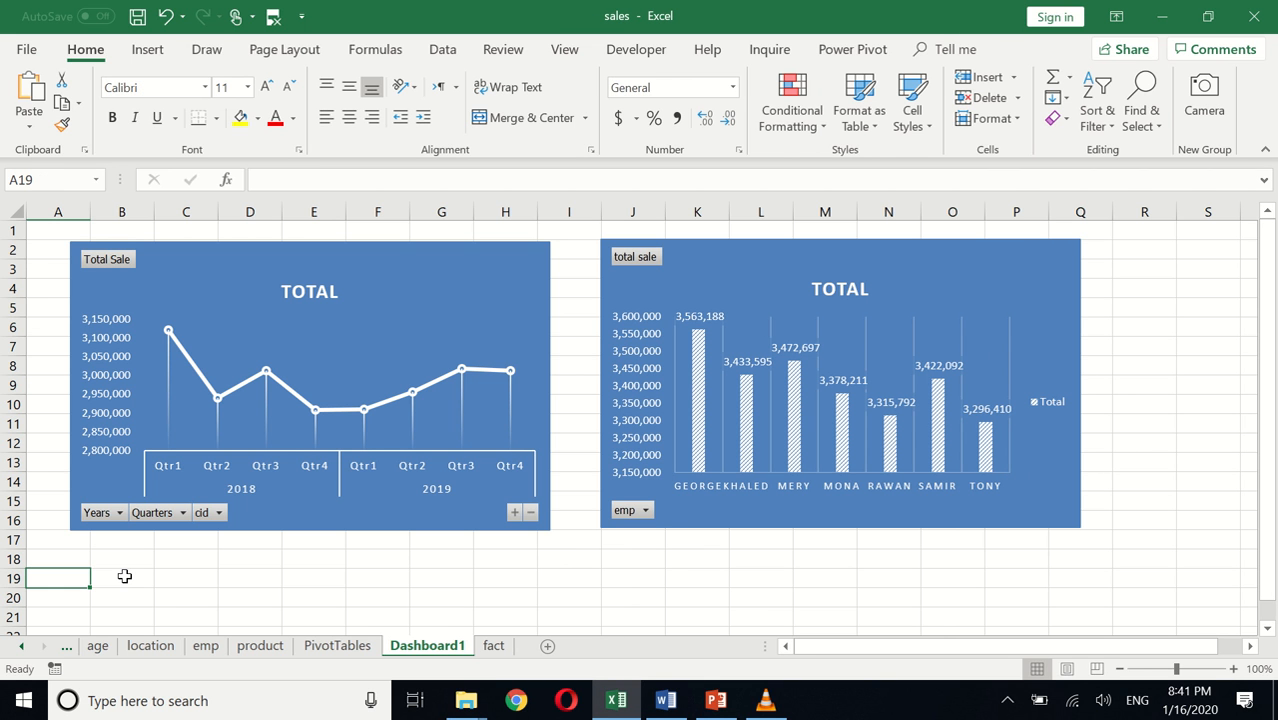
Step: Paste the city PivotChart at B19 on Dashboard1 and apply the gray gradient chart style with value labels inside the bars
{"action": "left_click", "coordinate": [117, 580]}
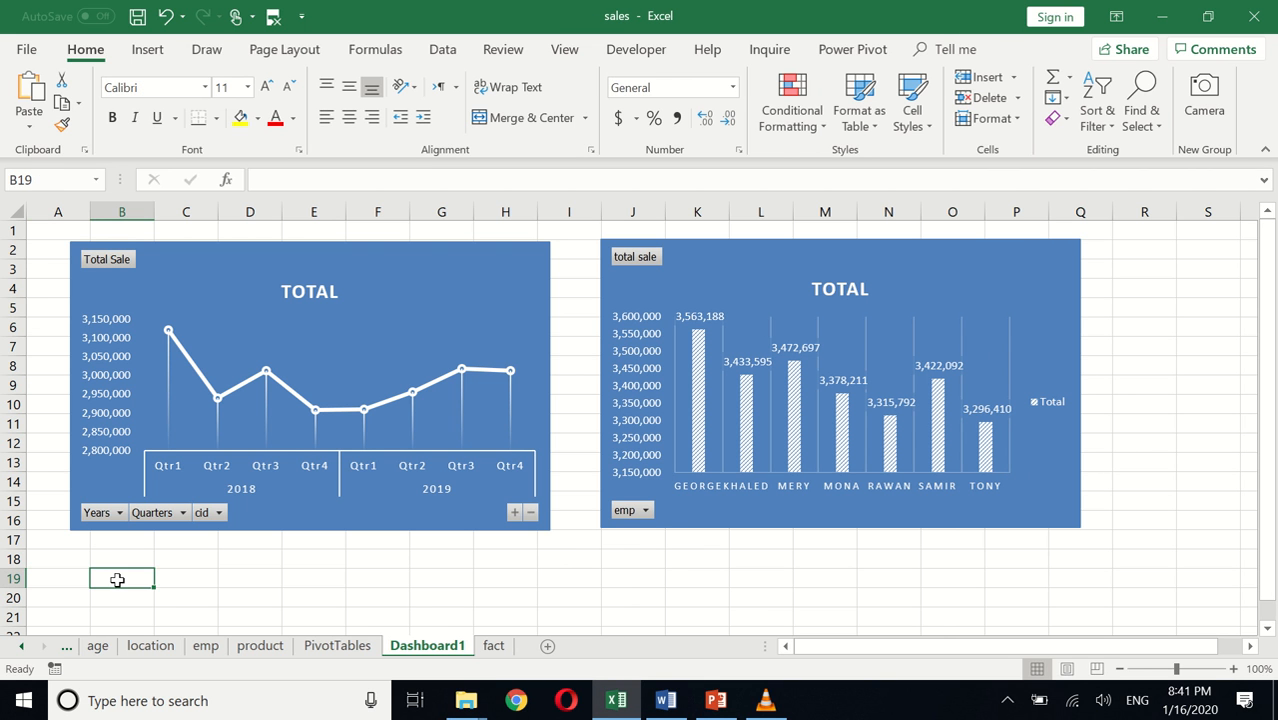
{"action": "key", "text": "ctrl+v"}
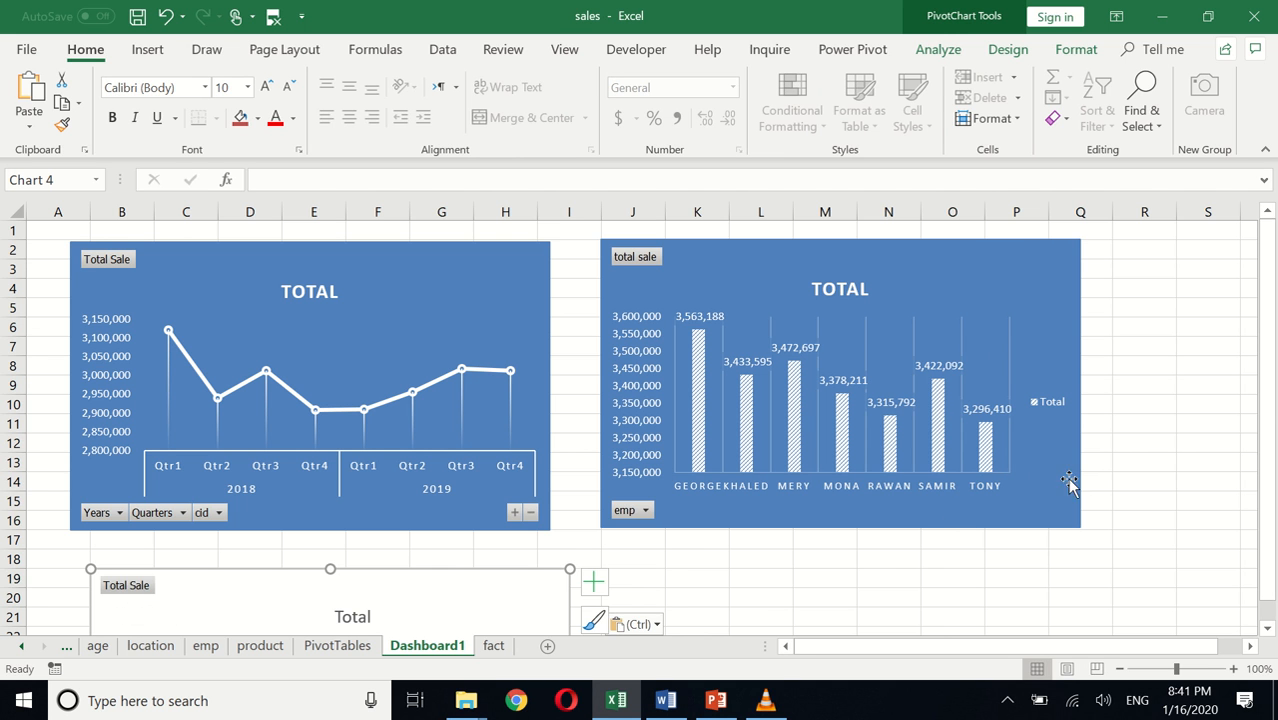
{"action": "left_click_drag", "start_coordinate": [1270, 480], "coordinate": [1268, 577]}
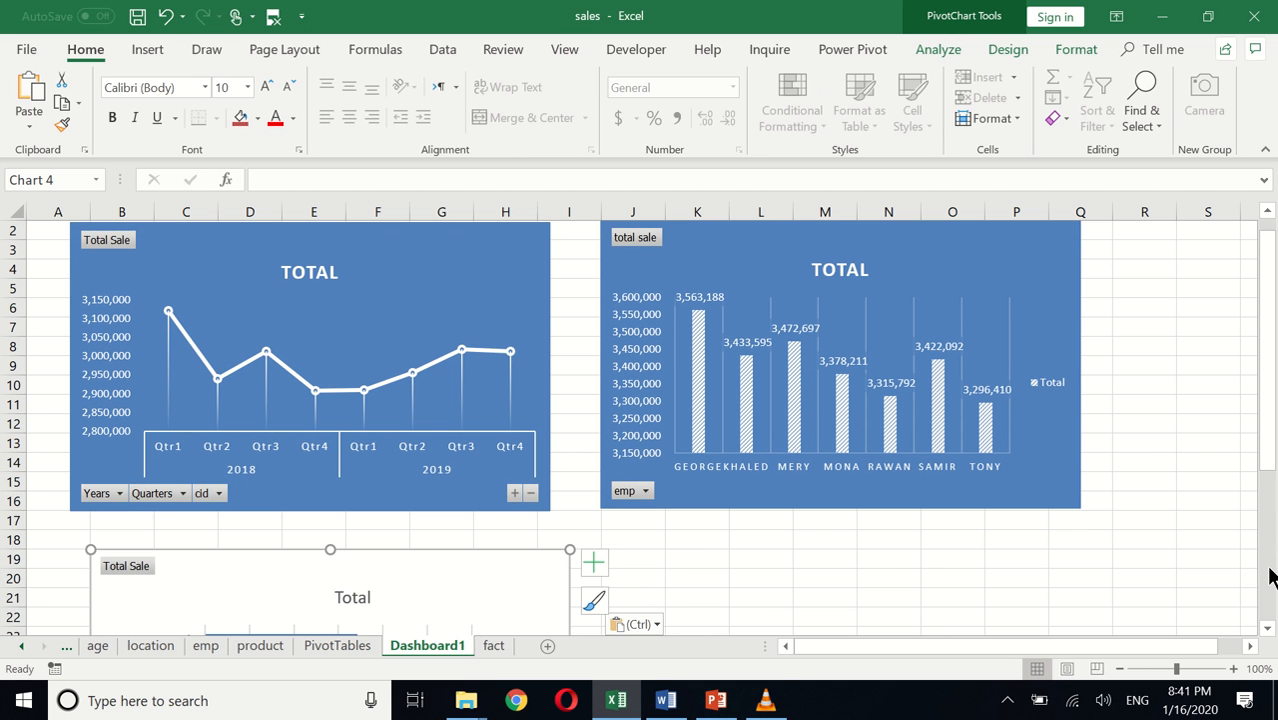
{"action": "scroll", "coordinate": [1267, 628], "scroll_direction": "down", "scroll_amount": 5}
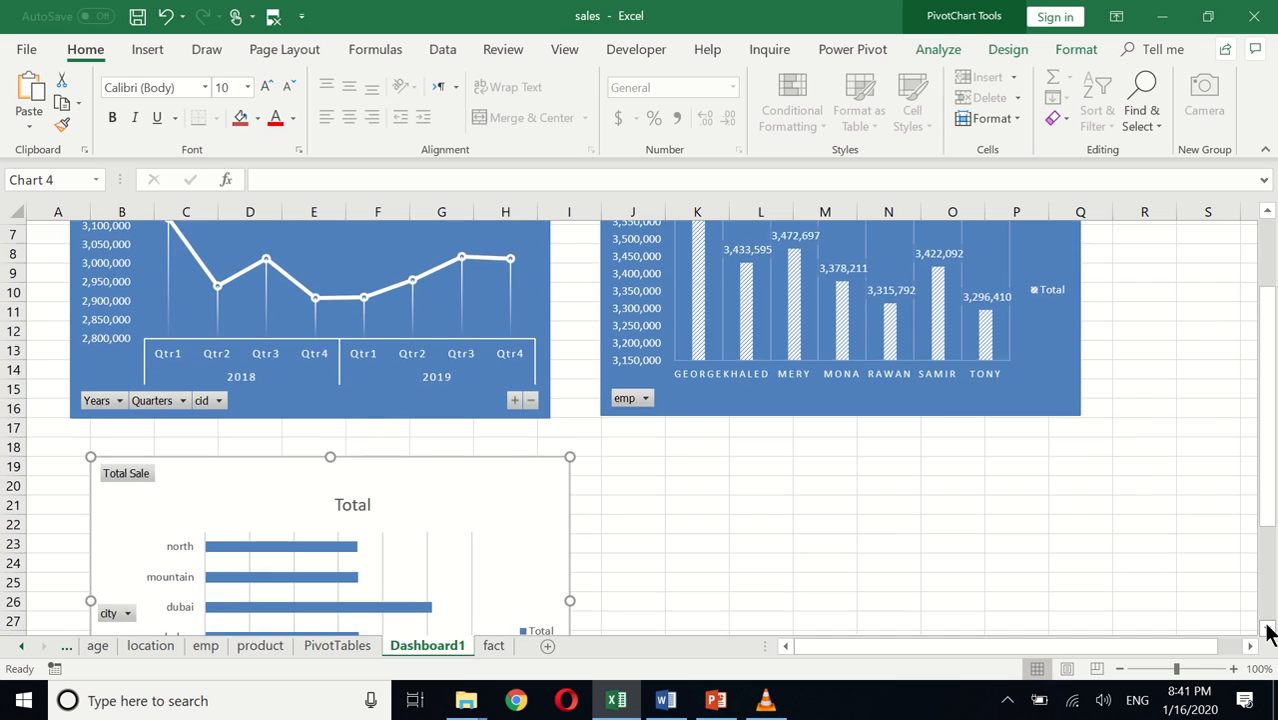
{"action": "scroll", "coordinate": [1267, 628], "scroll_direction": "down", "scroll_amount": 2}
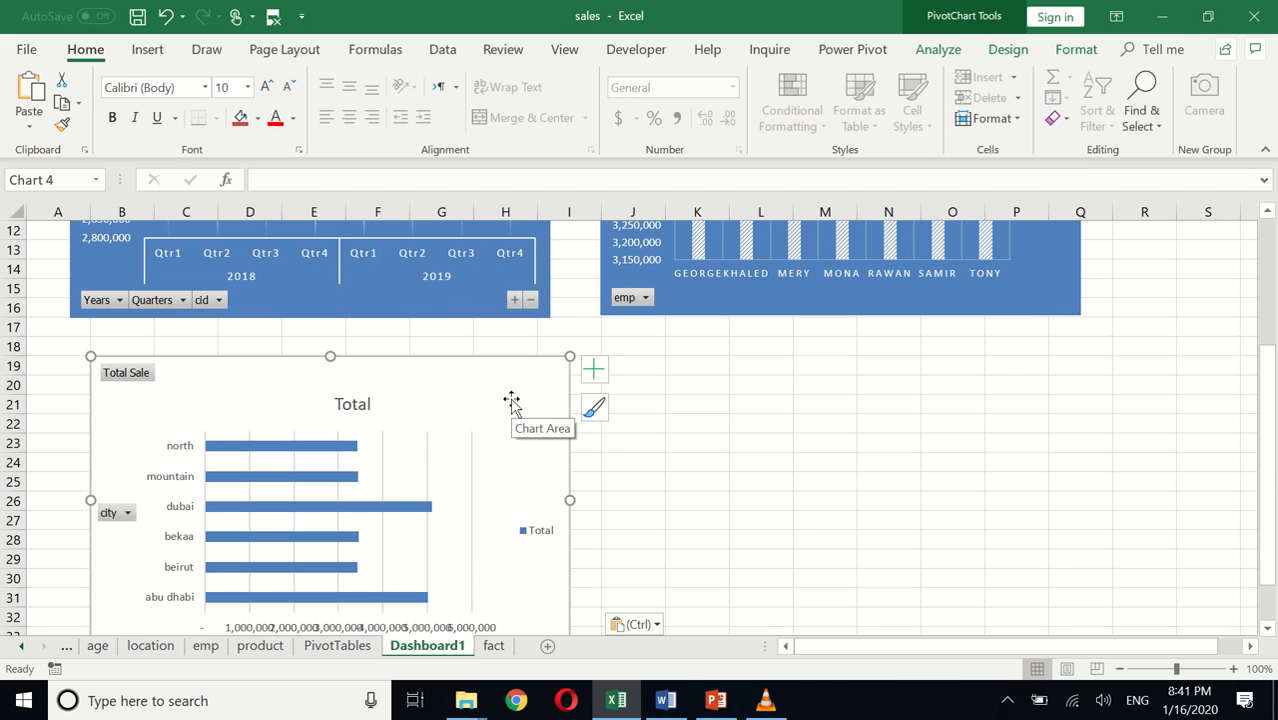
{"action": "left_click", "coordinate": [593, 410]}
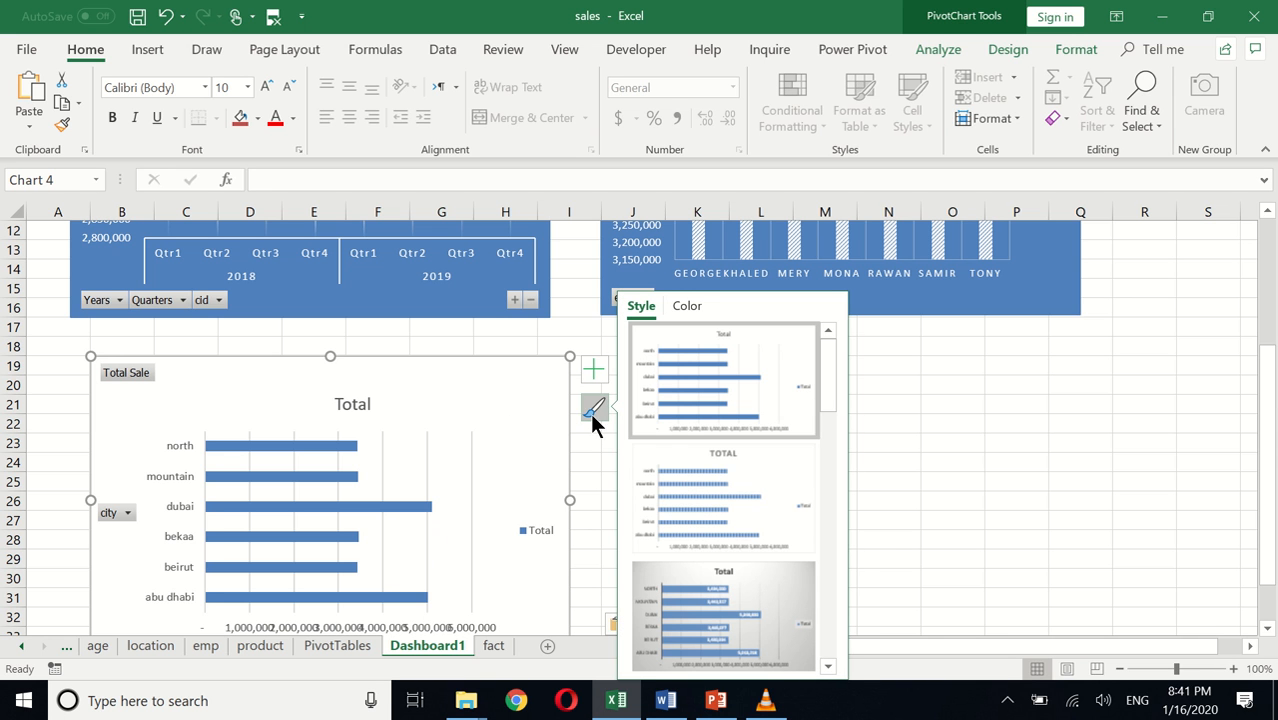
{"action": "left_click", "coordinate": [700, 587]}
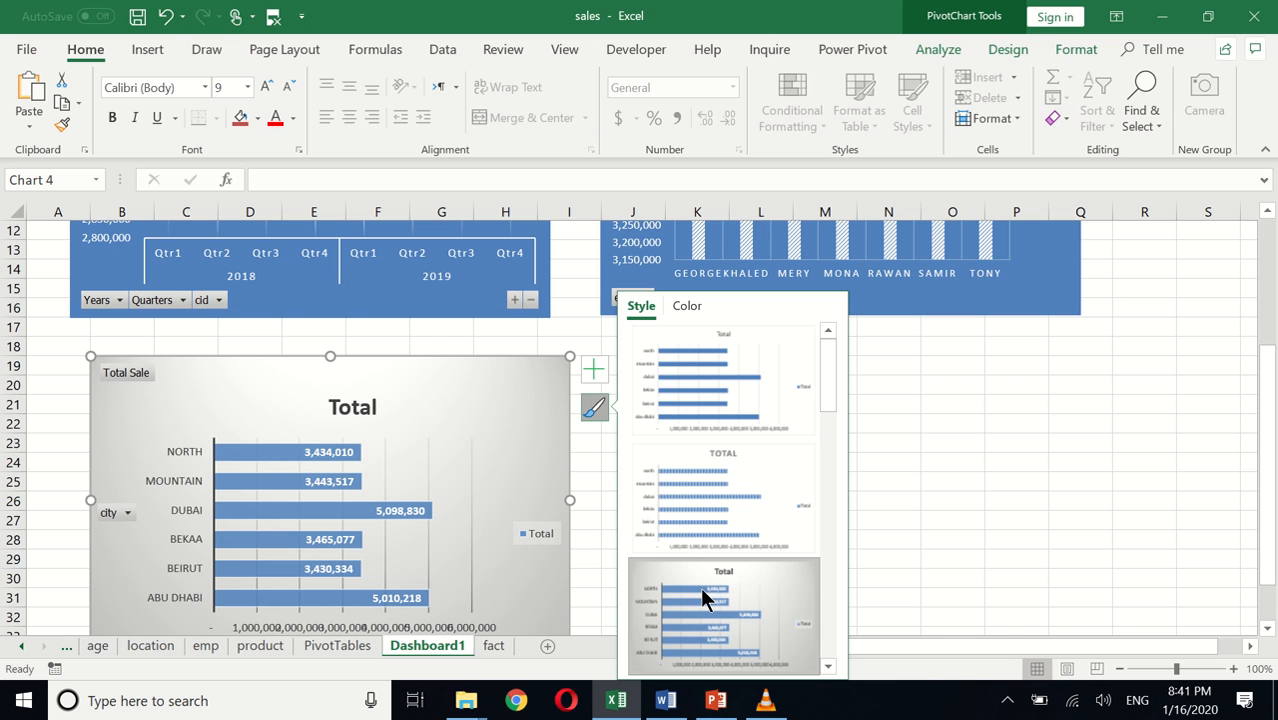
Step: Move the city PivotChart on Dashboard1 so its left edge lines up with the calendar PivotChart above it
{"action": "left_click", "coordinate": [990, 483]}
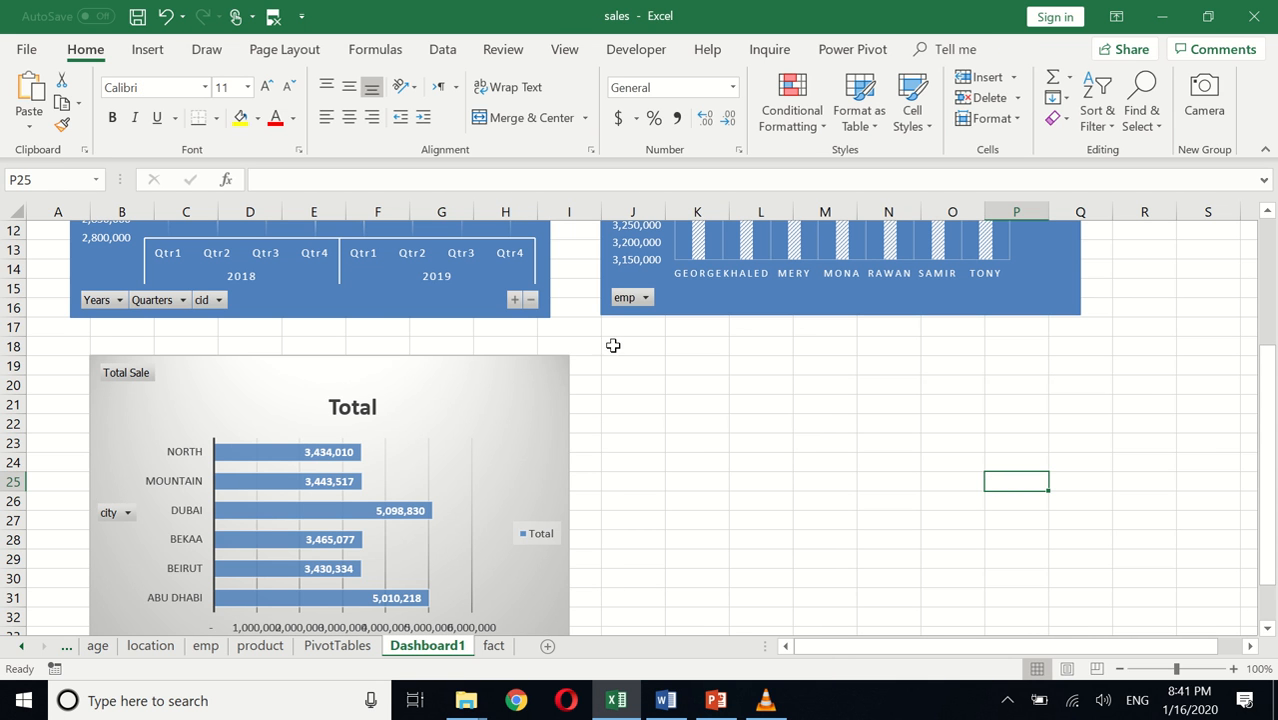
{"action": "left_click", "coordinate": [448, 274]}
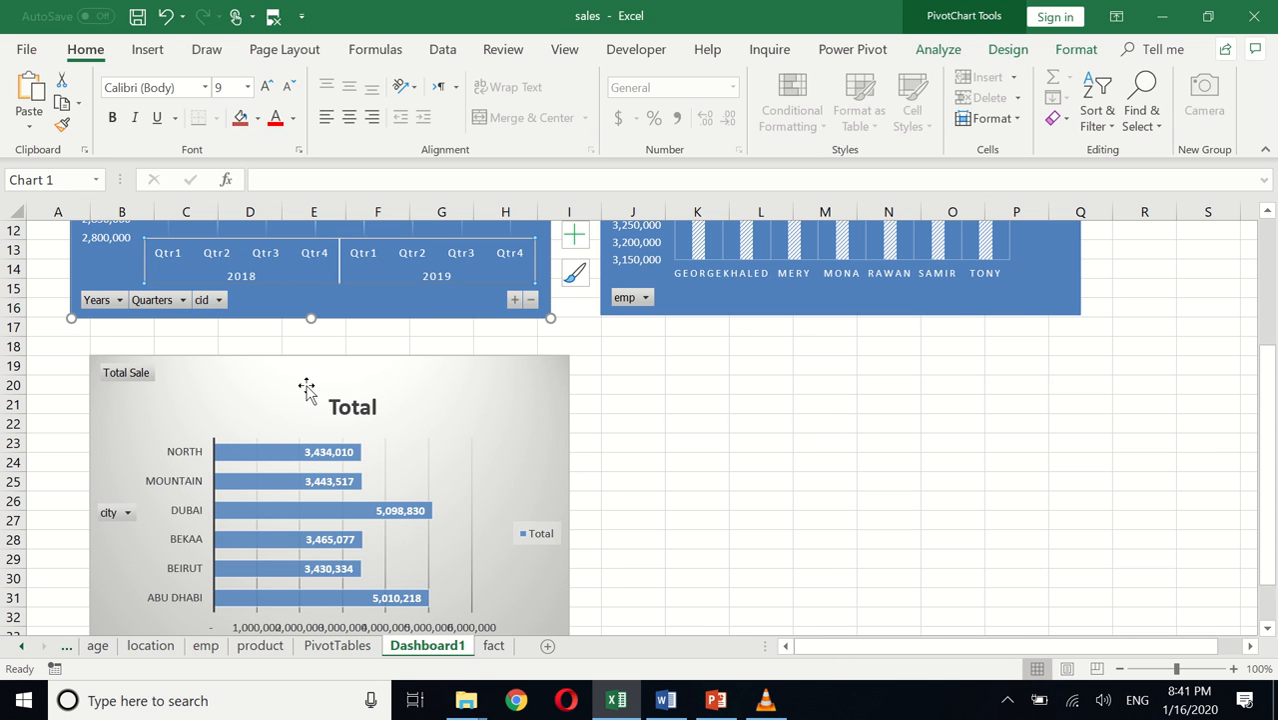
{"action": "left_click", "coordinate": [163, 300]}
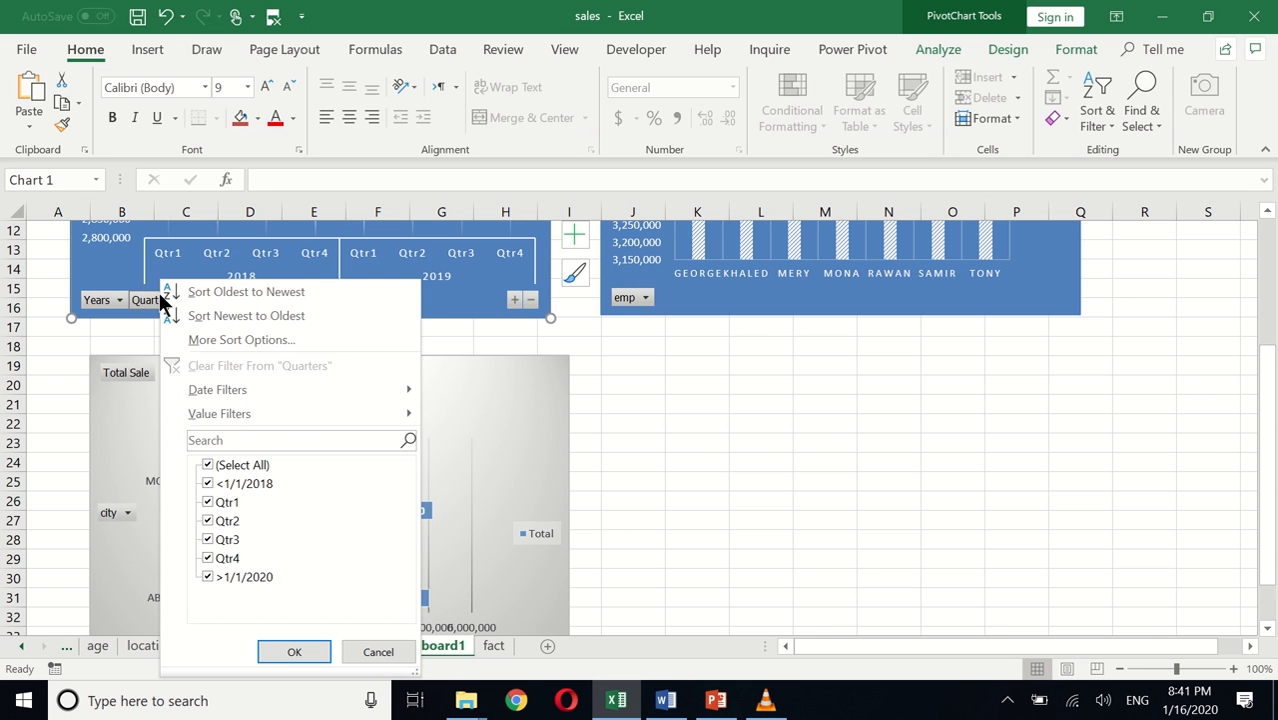
{"action": "left_click", "coordinate": [99, 382]}
{"action": "left_click_drag", "start_coordinate": [99, 382], "coordinate": [79, 386]}
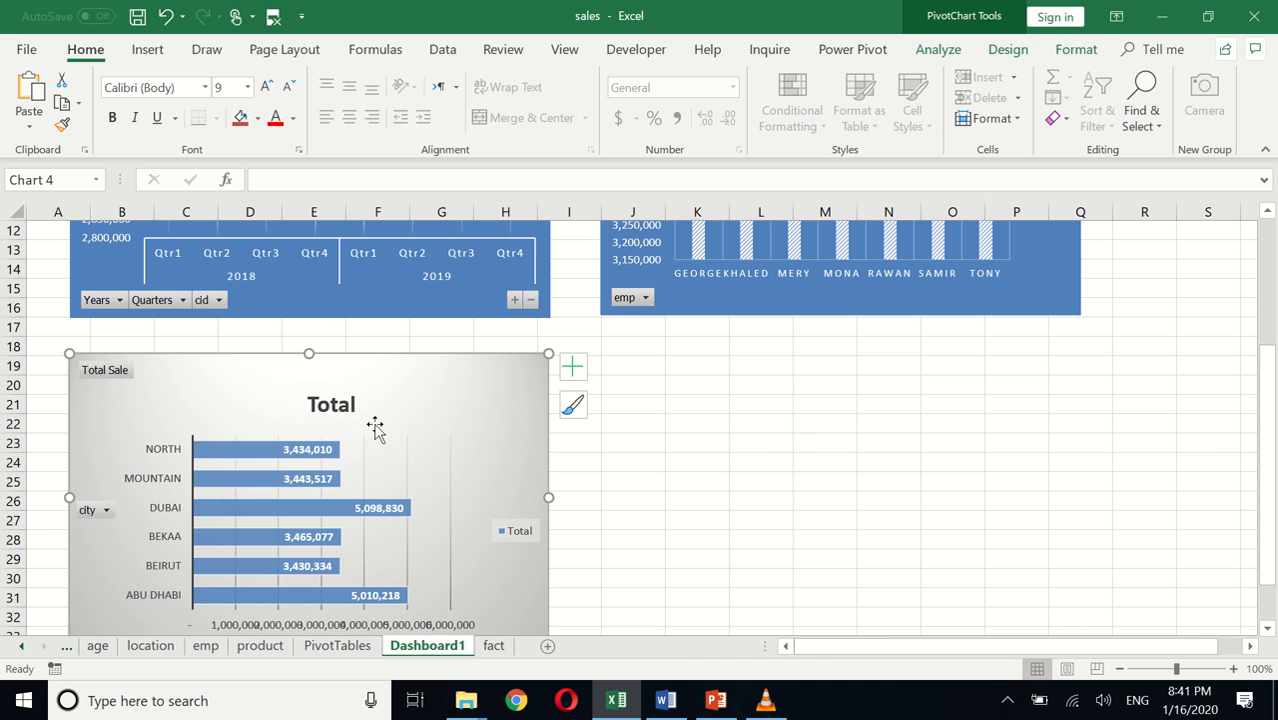
{"action": "left_click", "coordinate": [703, 446]}
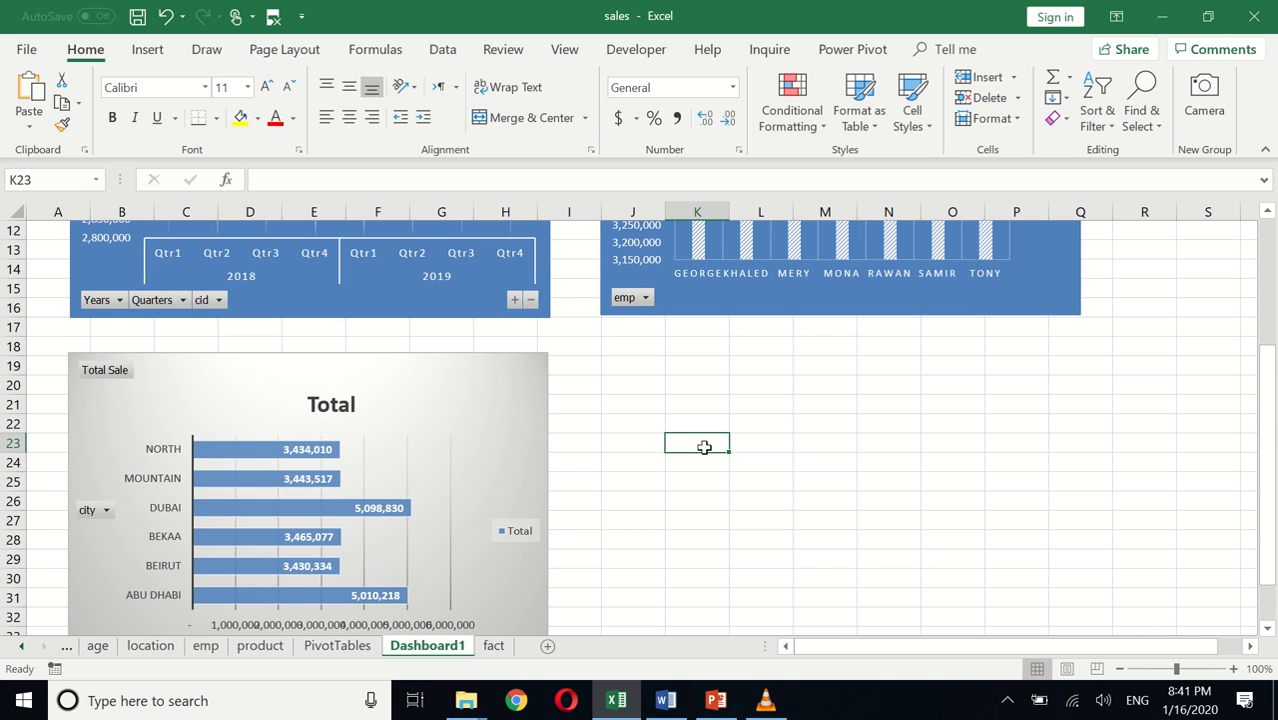
Step: Switch to the Excel dashboard BI document in Word, read the requirements for total profit per category, and return to the Excel workbook
{"action": "left_click", "coordinate": [666, 700]}
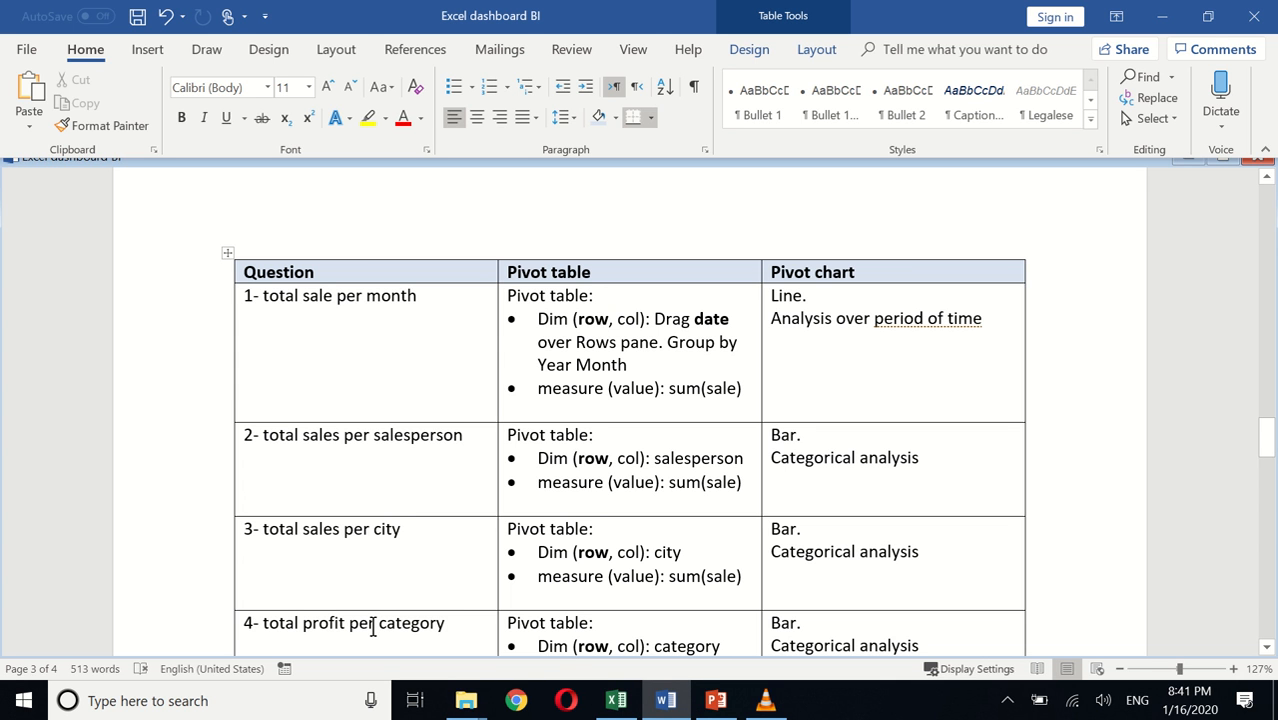
{"action": "scroll", "coordinate": [372, 627], "scroll_direction": "down", "scroll_amount": 5}
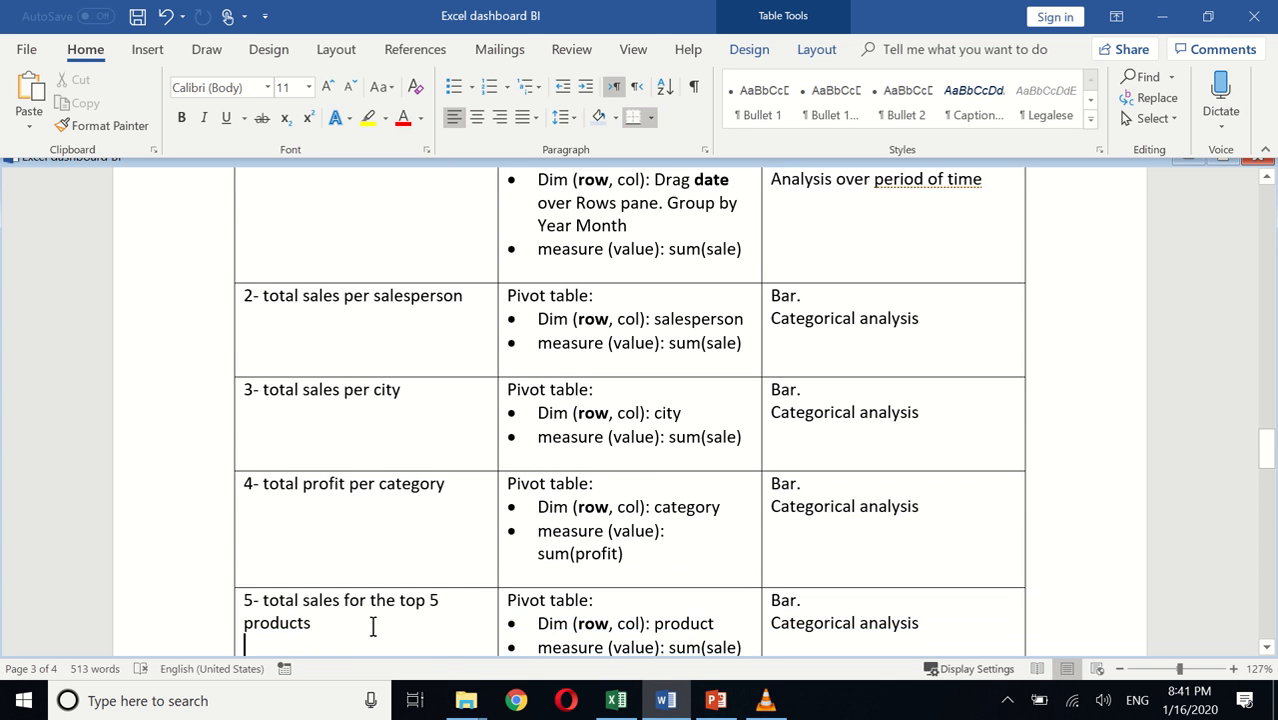
{"action": "key", "text": "Up"}
{"action": "key", "text": "Up"}
{"action": "key", "text": "Up"}
{"action": "key", "text": "Up"}
{"action": "key", "text": "Up"}
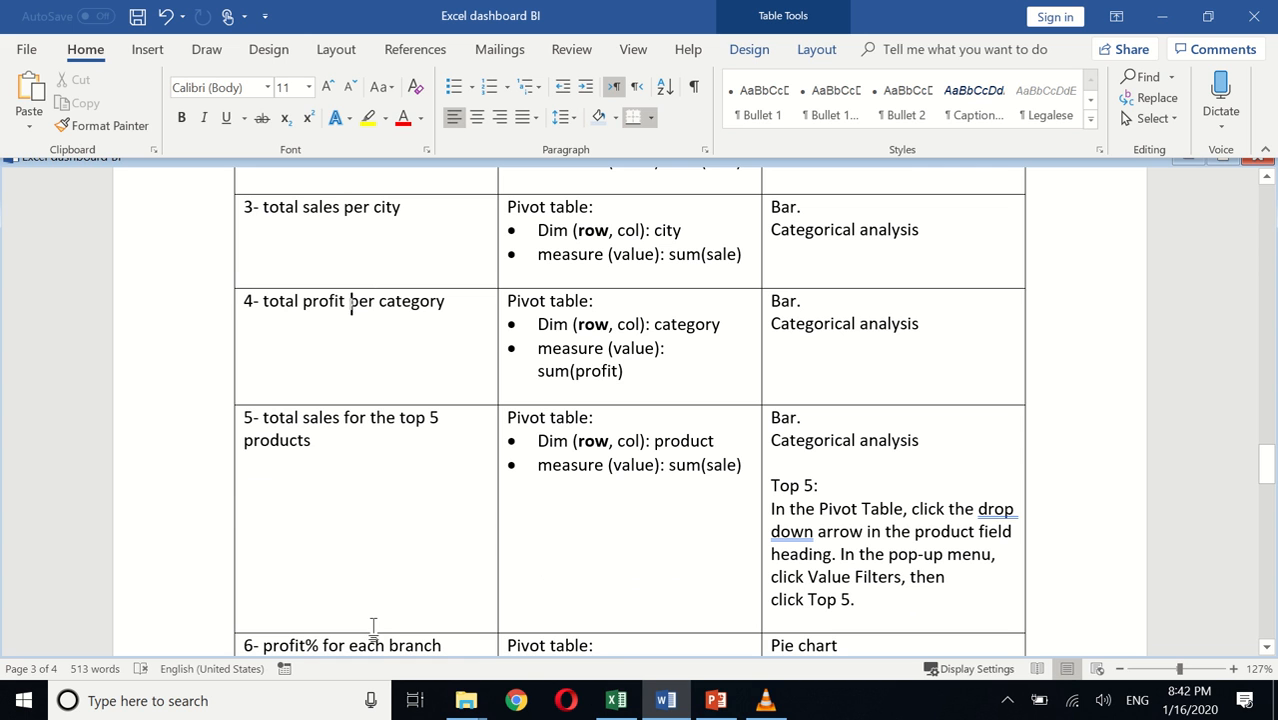
{"action": "key", "text": "Down"}
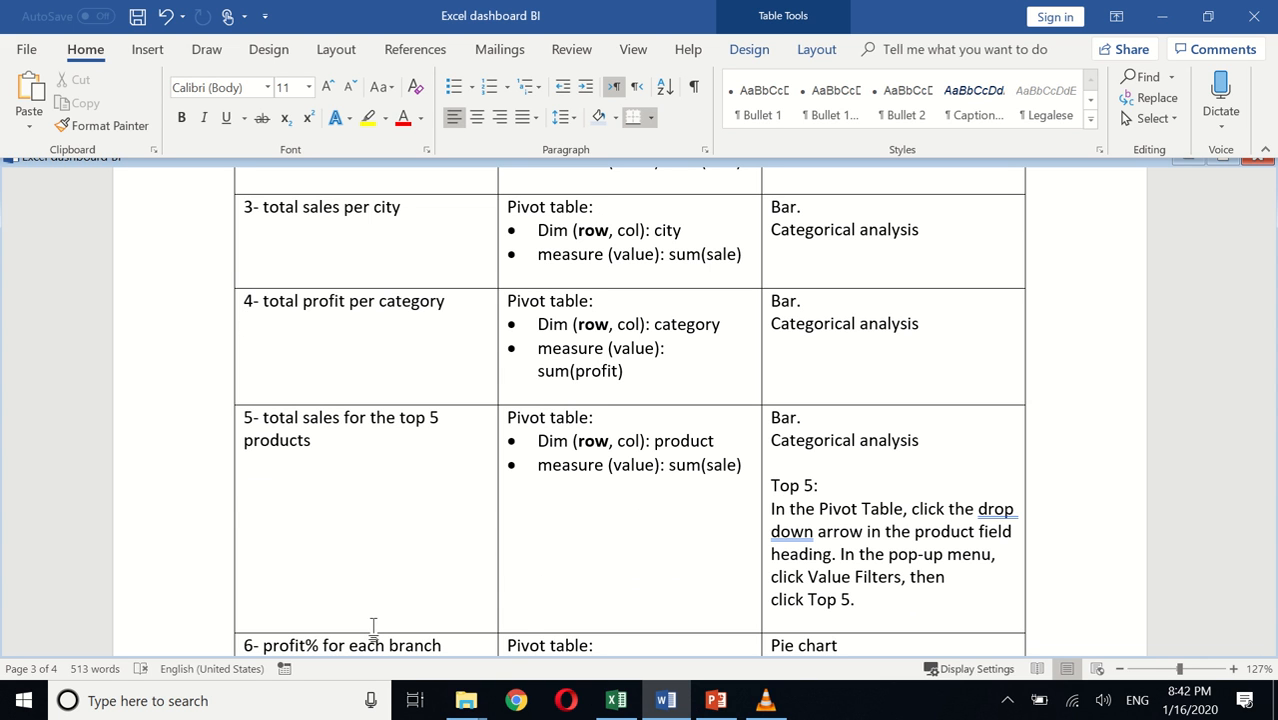
{"action": "key", "text": "alt+Tab"}
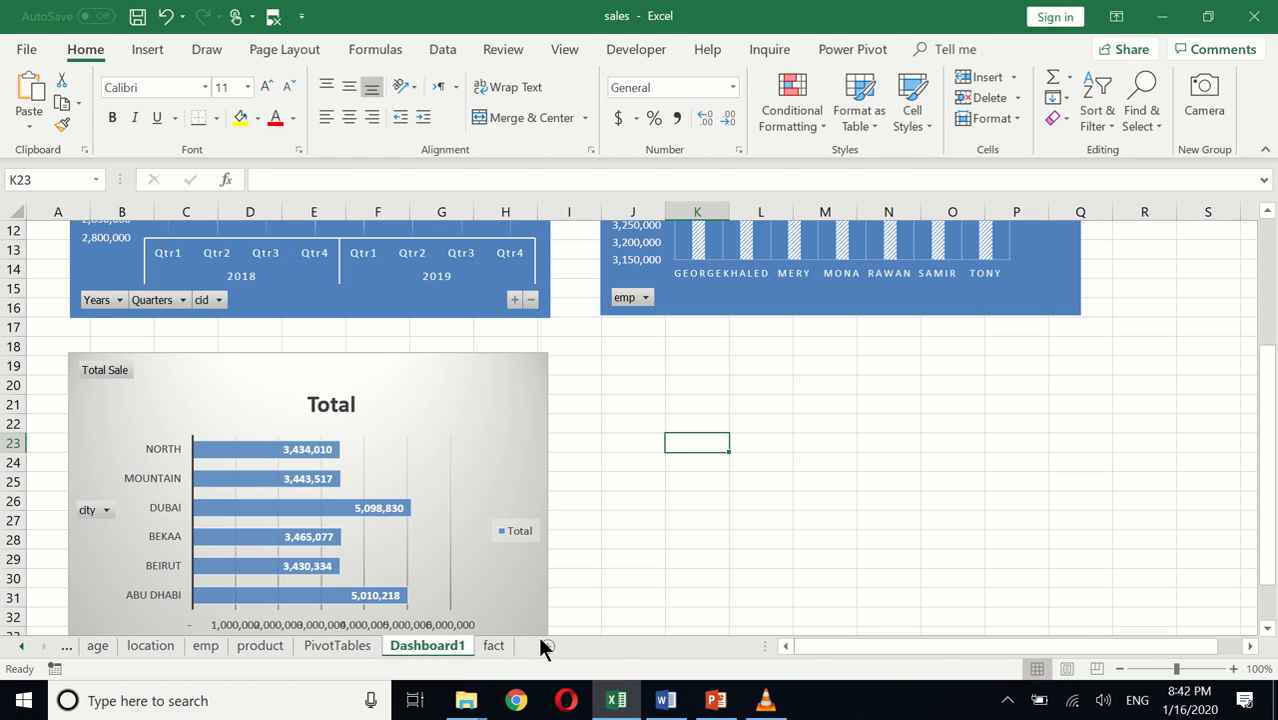
{"action": "left_click", "coordinate": [496, 646]}
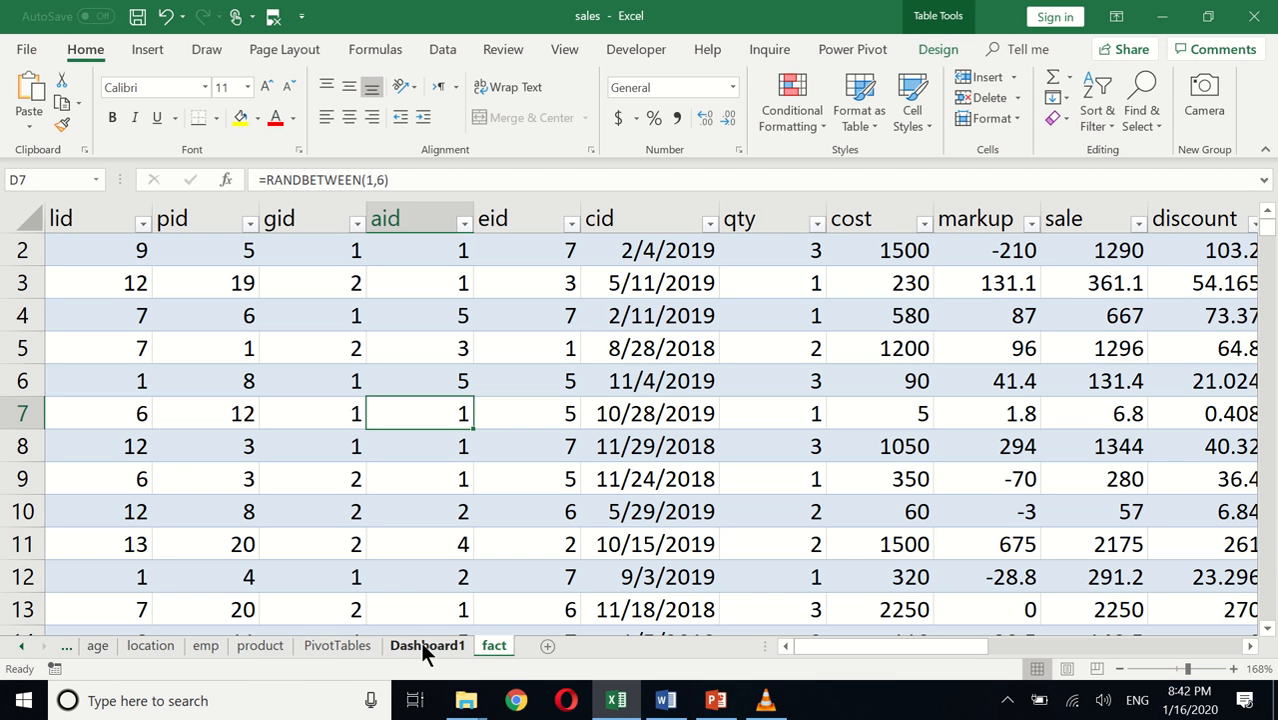
{"action": "left_click", "coordinate": [345, 646]}
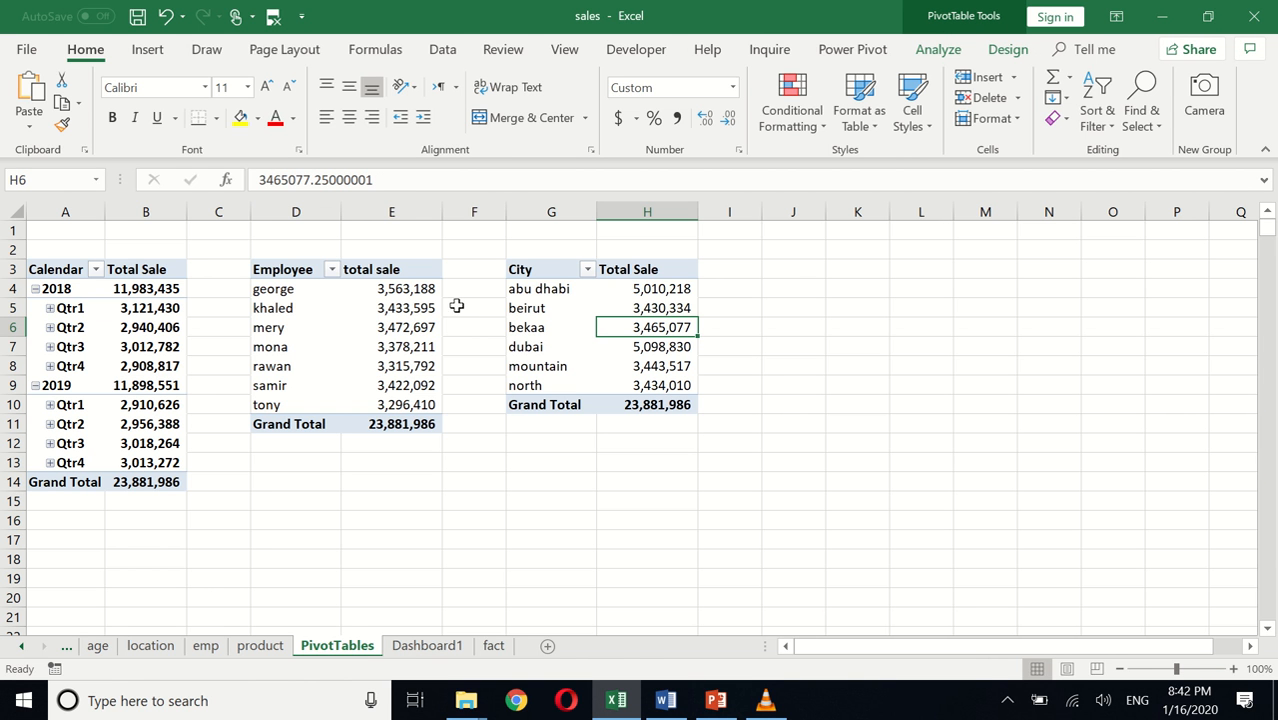
{"action": "left_click", "coordinate": [552, 273]}
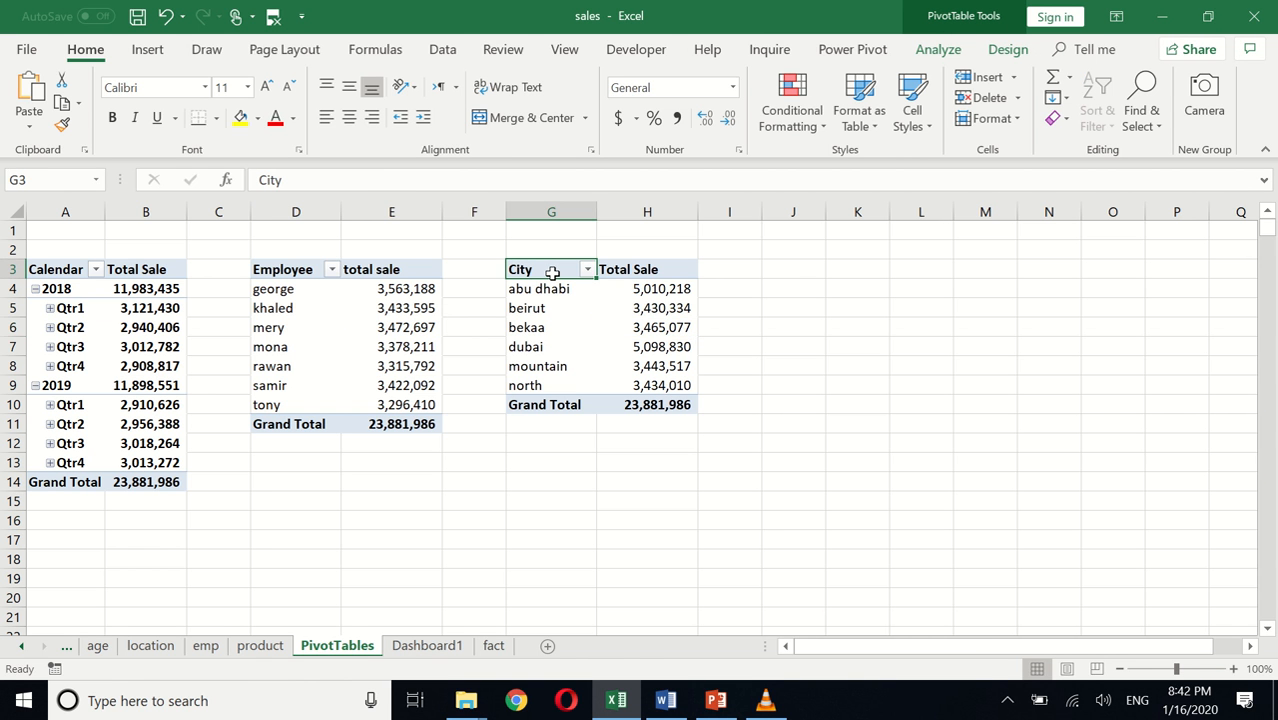
{"action": "left_click", "coordinate": [374, 270]}
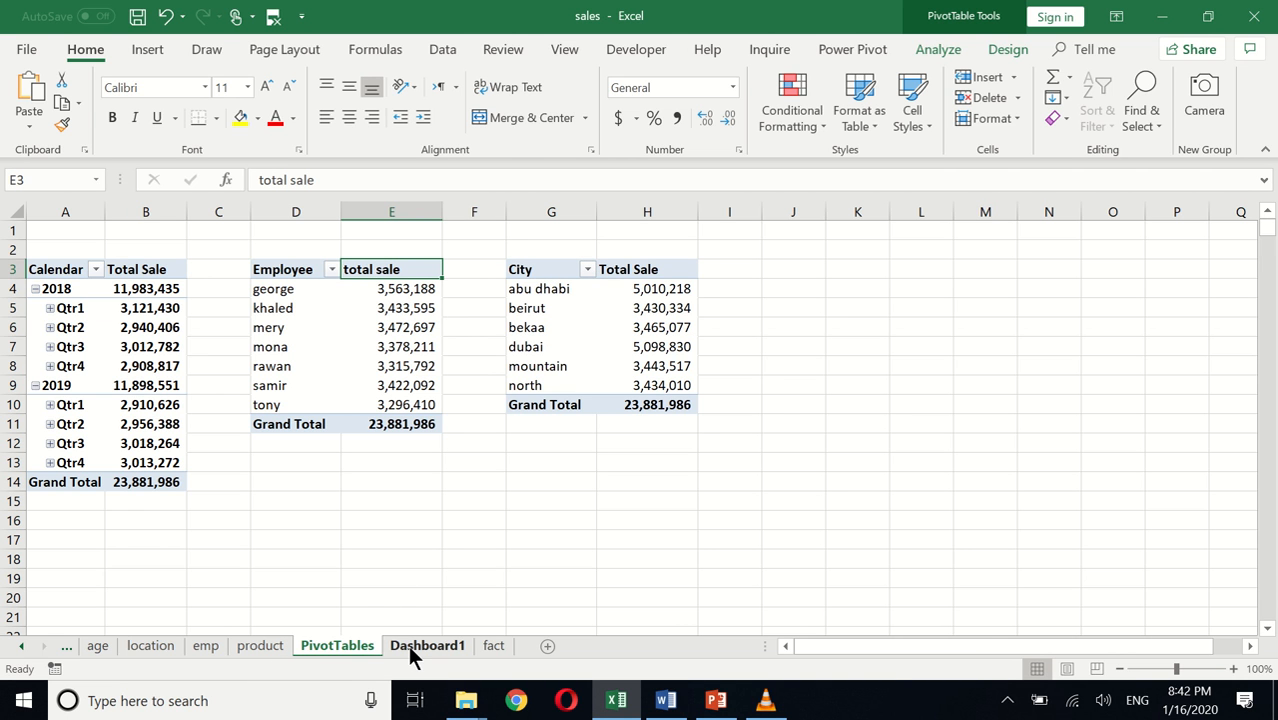
Step: Create a PivotTable from the fact table, placed at cell J3 of the existing PivotTables sheet
{"action": "left_click", "coordinate": [492, 647]}
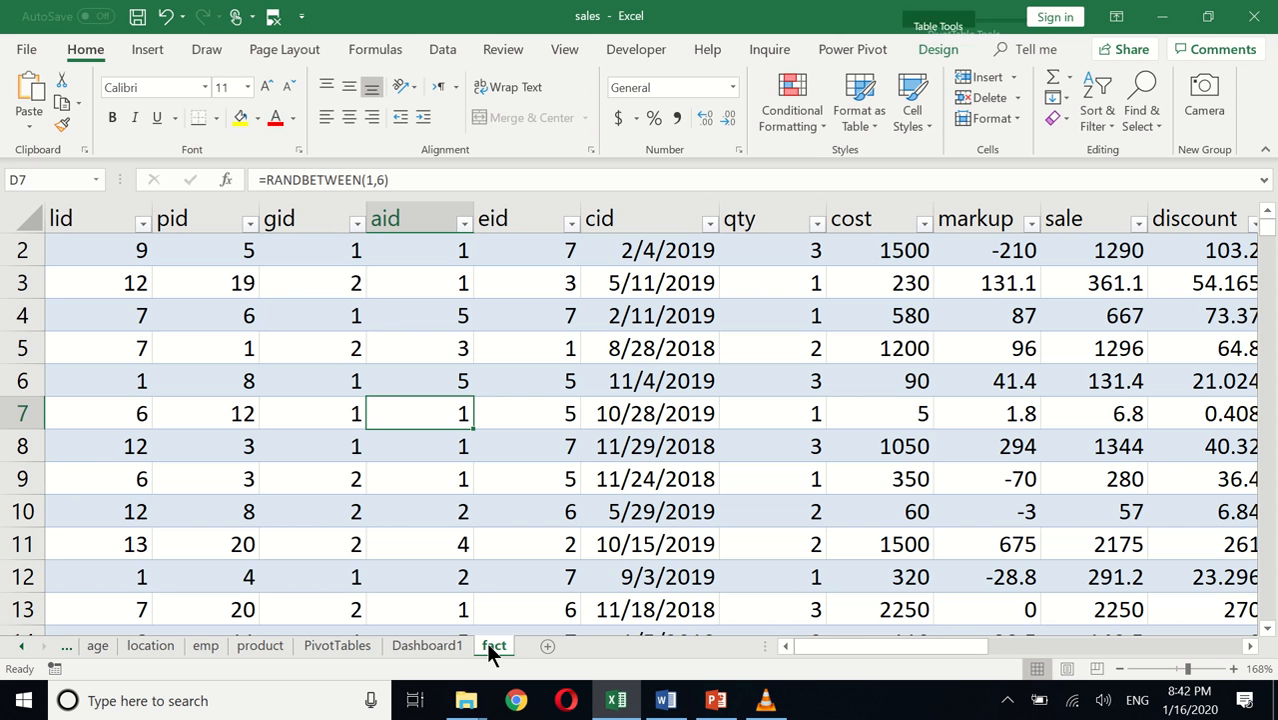
{"action": "left_click", "coordinate": [390, 338]}
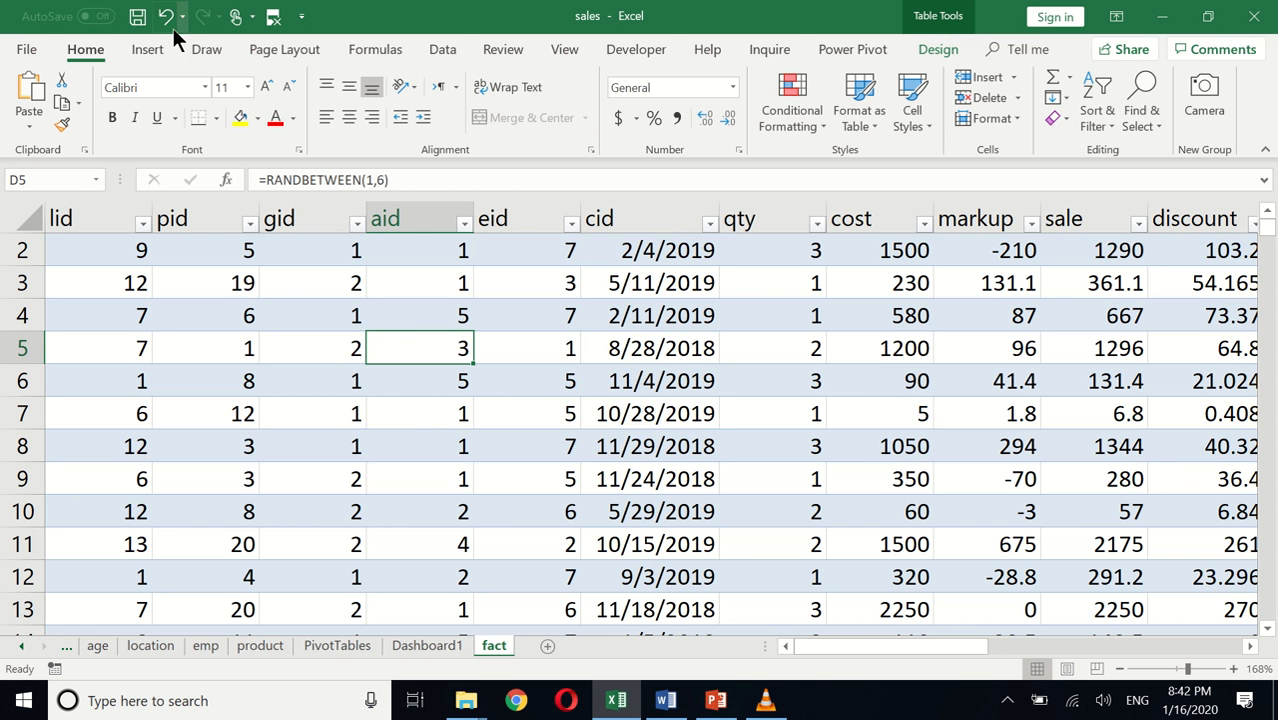
{"action": "left_click", "coordinate": [141, 47]}
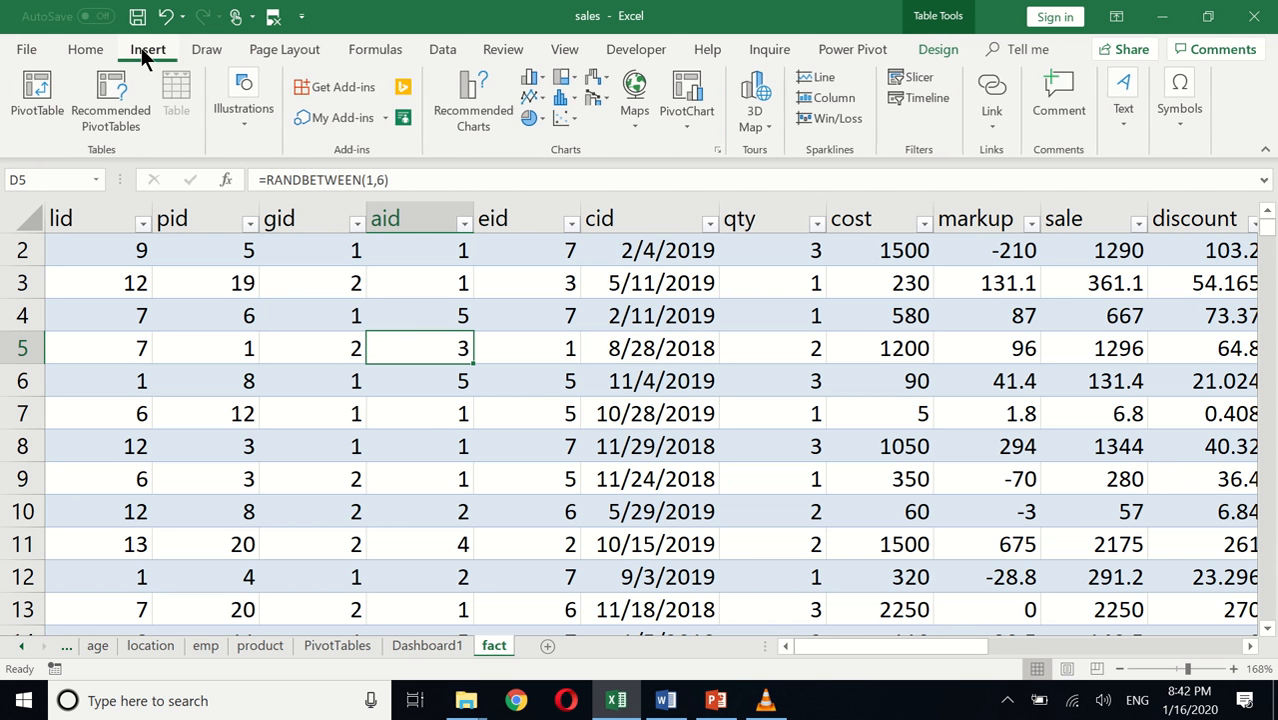
{"action": "left_click", "coordinate": [35, 90]}
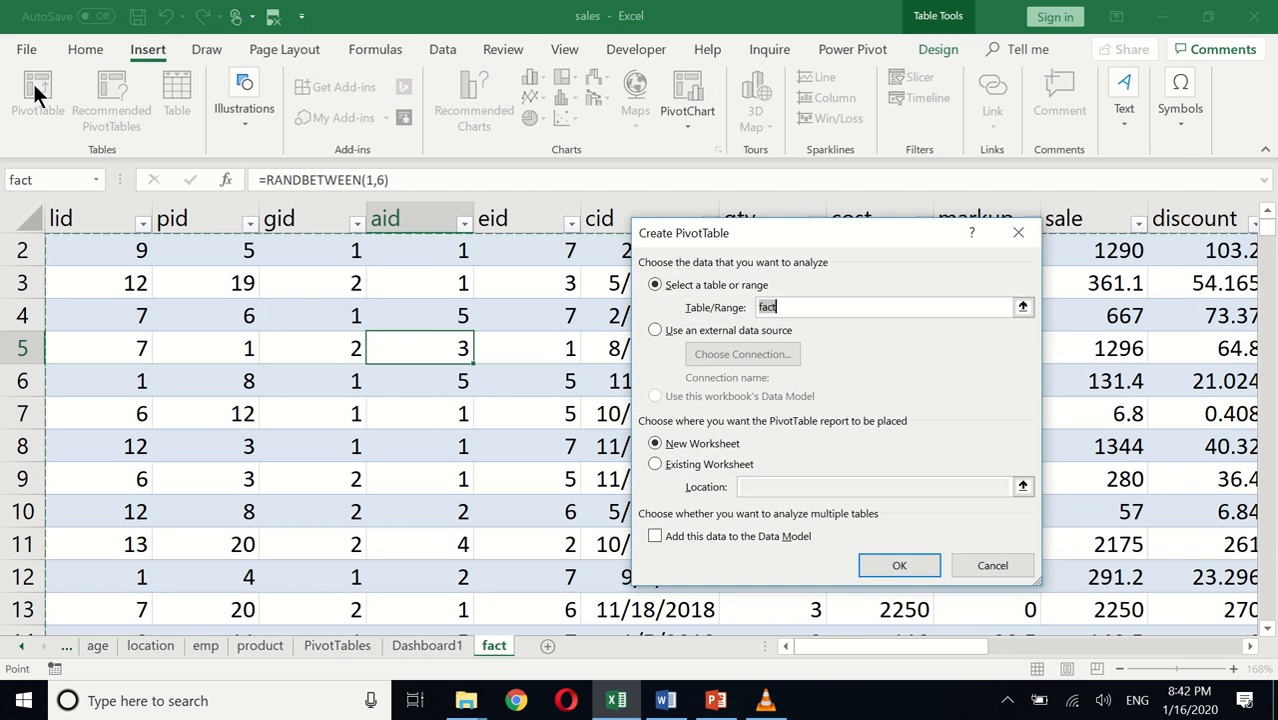
{"action": "left_click", "coordinate": [678, 465]}
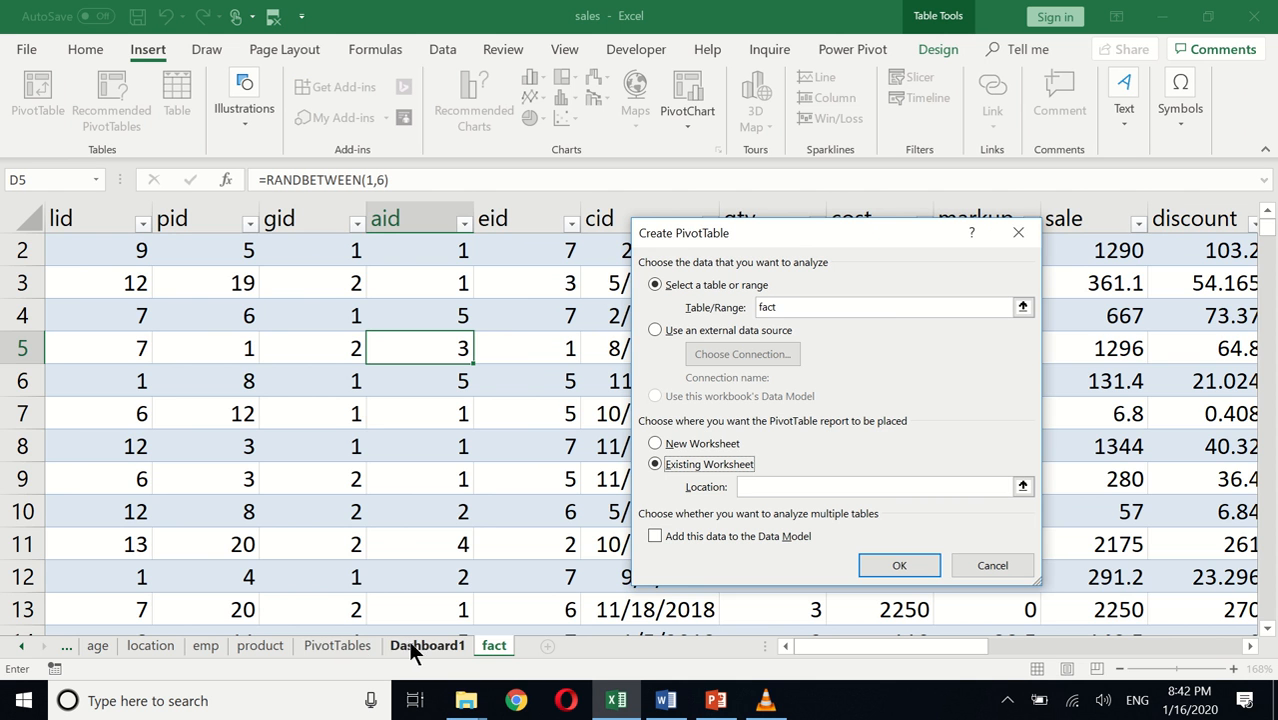
{"action": "left_click", "coordinate": [339, 644]}
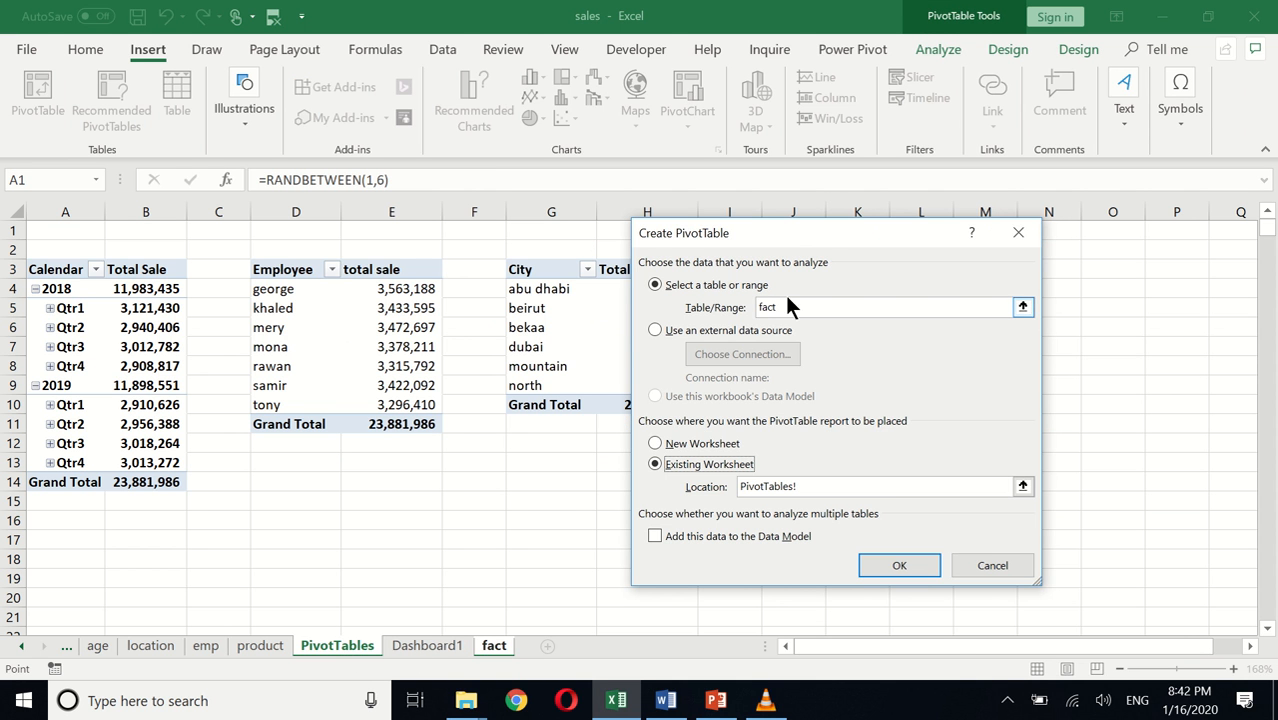
{"action": "left_click_drag", "start_coordinate": [817, 226], "coordinate": [480, 338]}
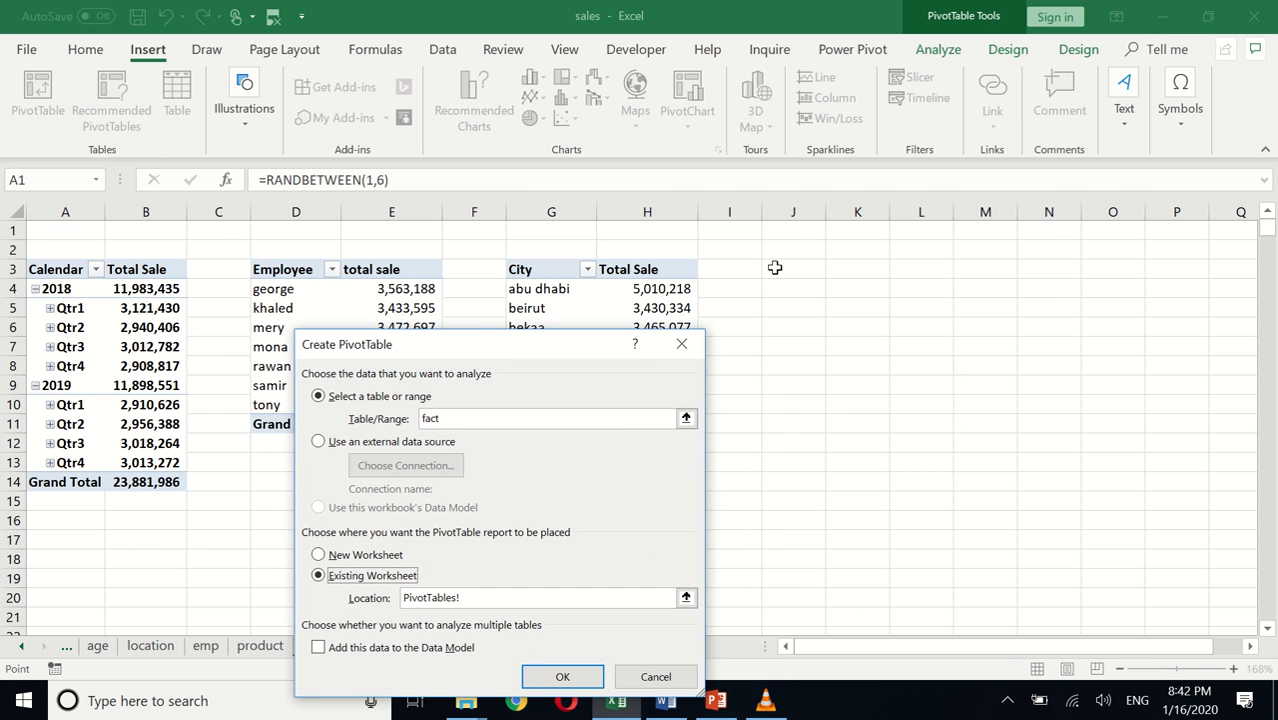
{"action": "left_click", "coordinate": [771, 267]}
{"action": "left_click", "coordinate": [556, 677]}
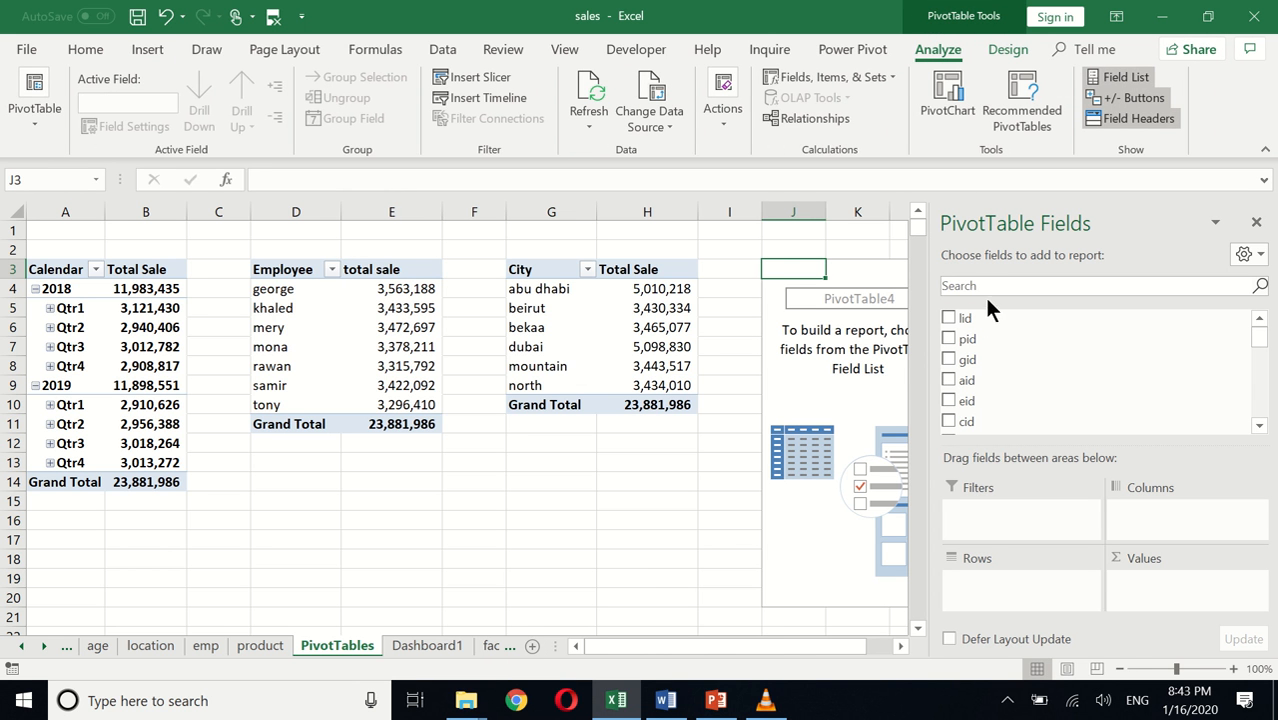
Step: Add the cat field to the new PivotTable's rows and the sum of profitLoss to its values
{"action": "left_click", "coordinate": [995, 287]}
{"action": "type", "text": "cat"}
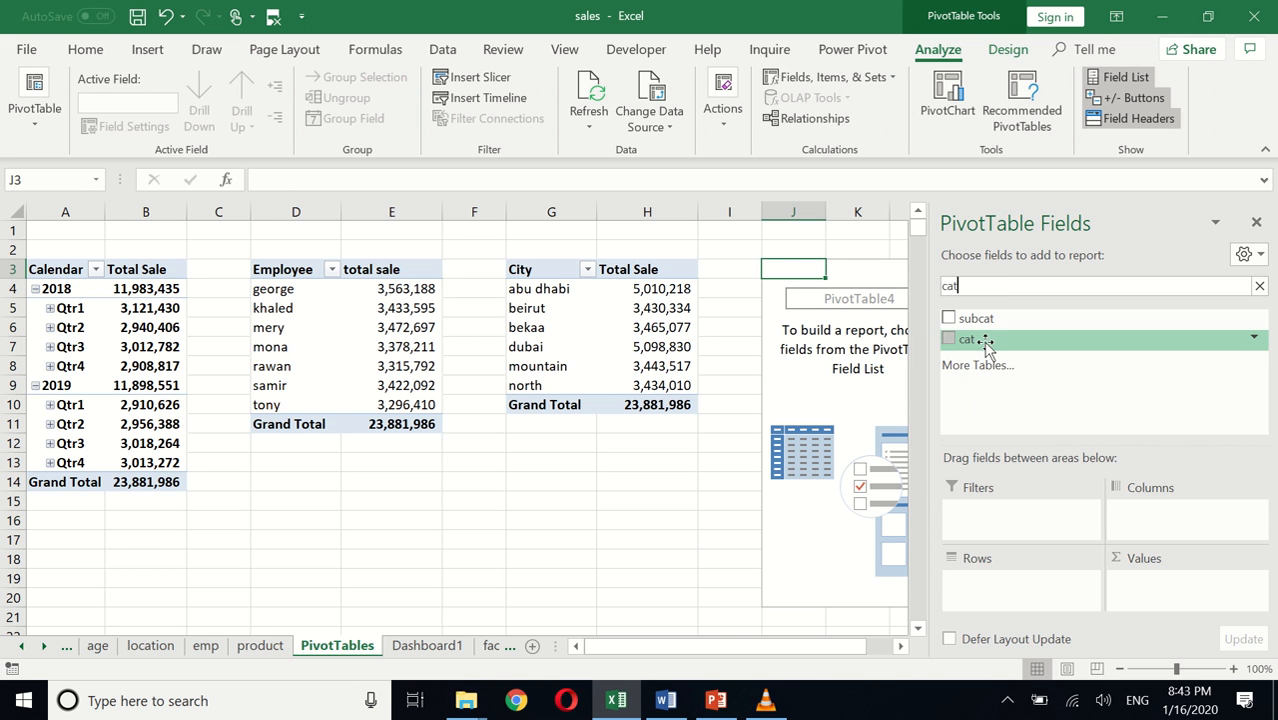
{"action": "left_click_drag", "start_coordinate": [985, 345], "coordinate": [995, 599]}
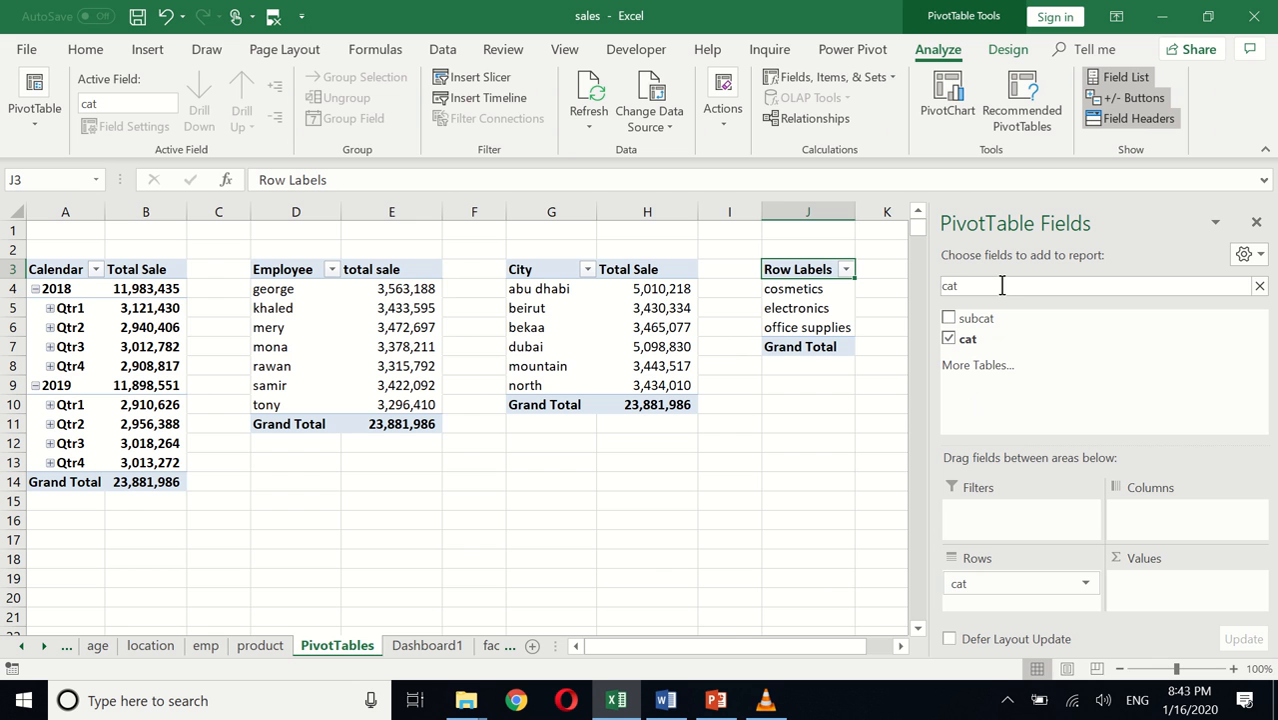
{"action": "key", "text": "BackSpace"}
{"action": "key", "text": "BackSpace"}
{"action": "key", "text": "BackSpace"}
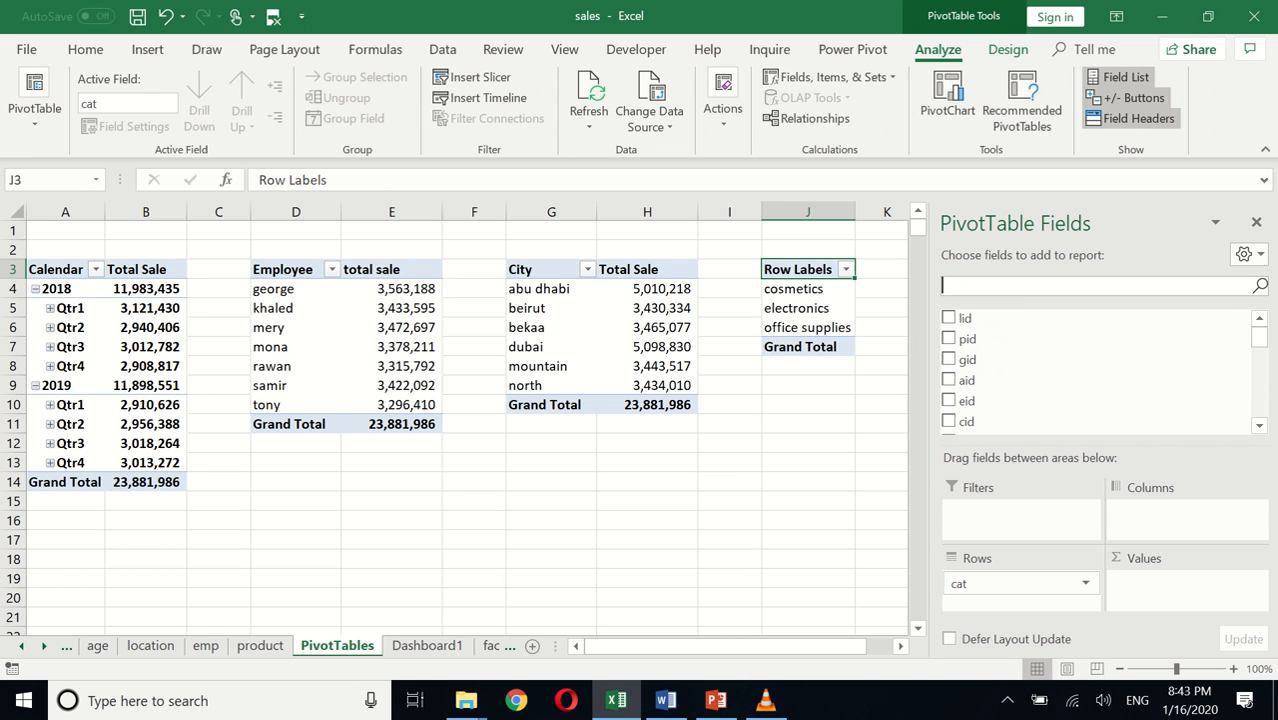
{"action": "type", "text": "prof"}
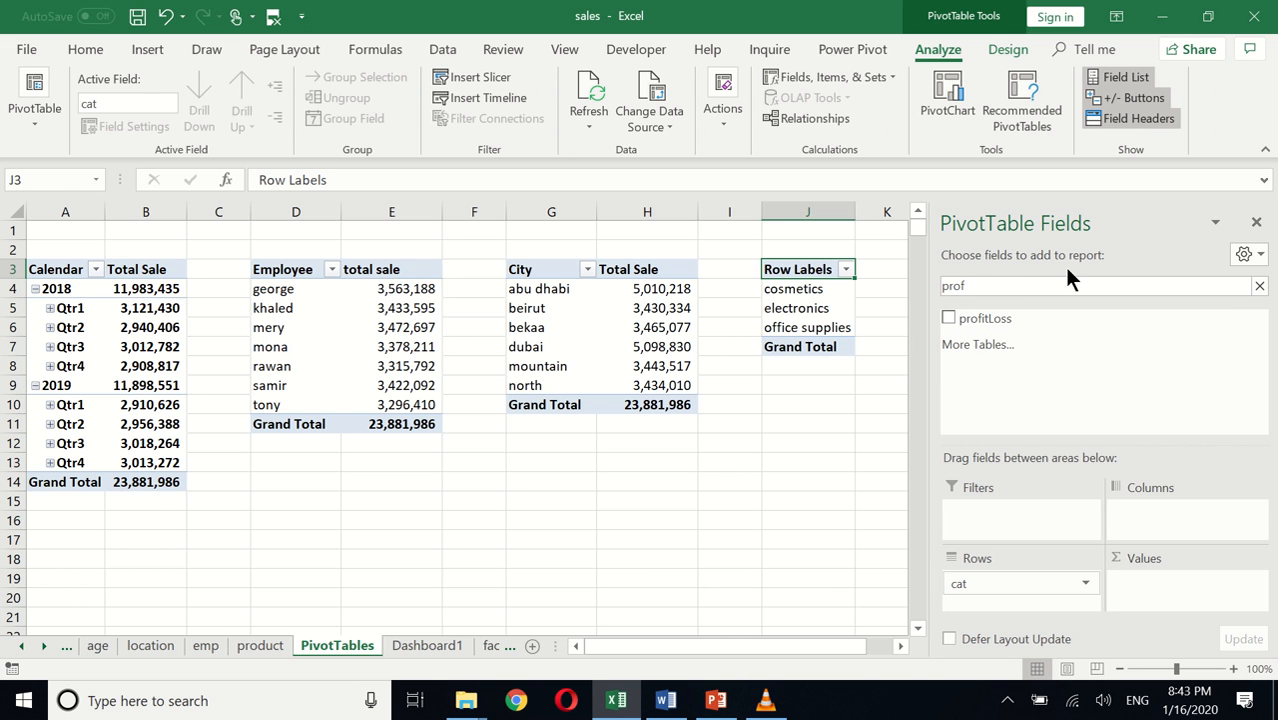
{"action": "left_click_drag", "start_coordinate": [984, 318], "coordinate": [1146, 585]}
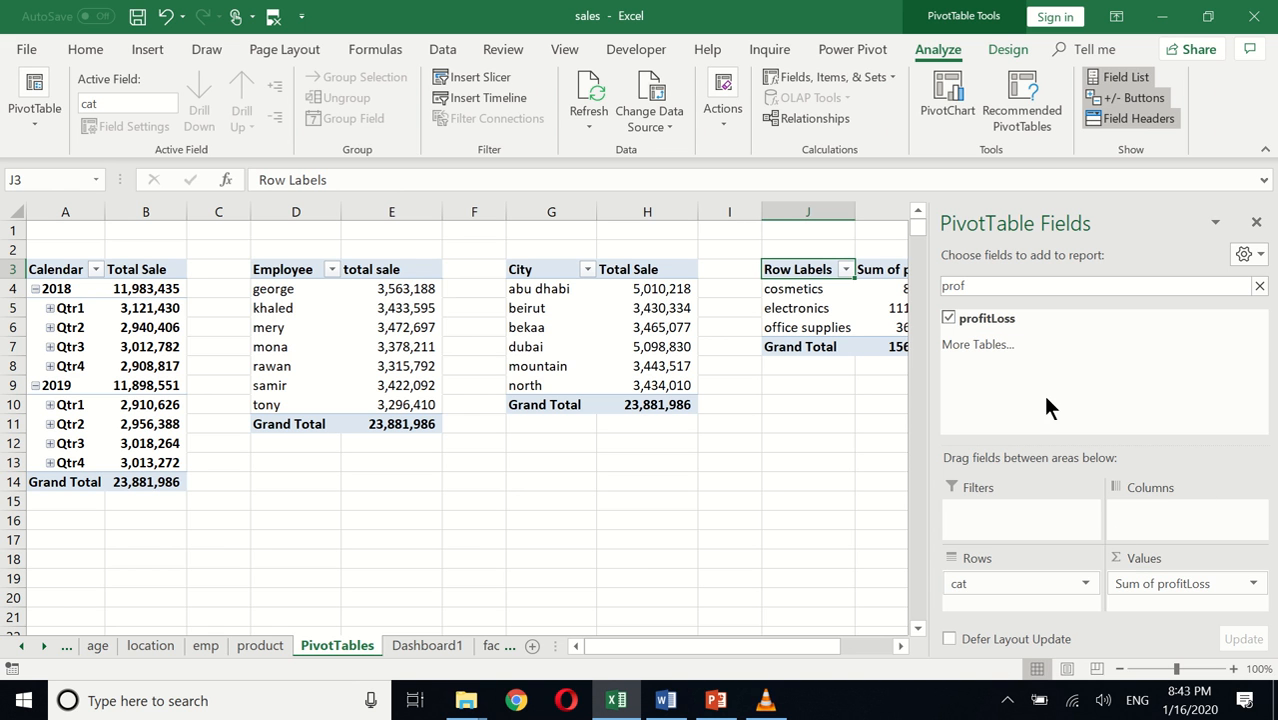
{"action": "left_click", "coordinate": [864, 402]}
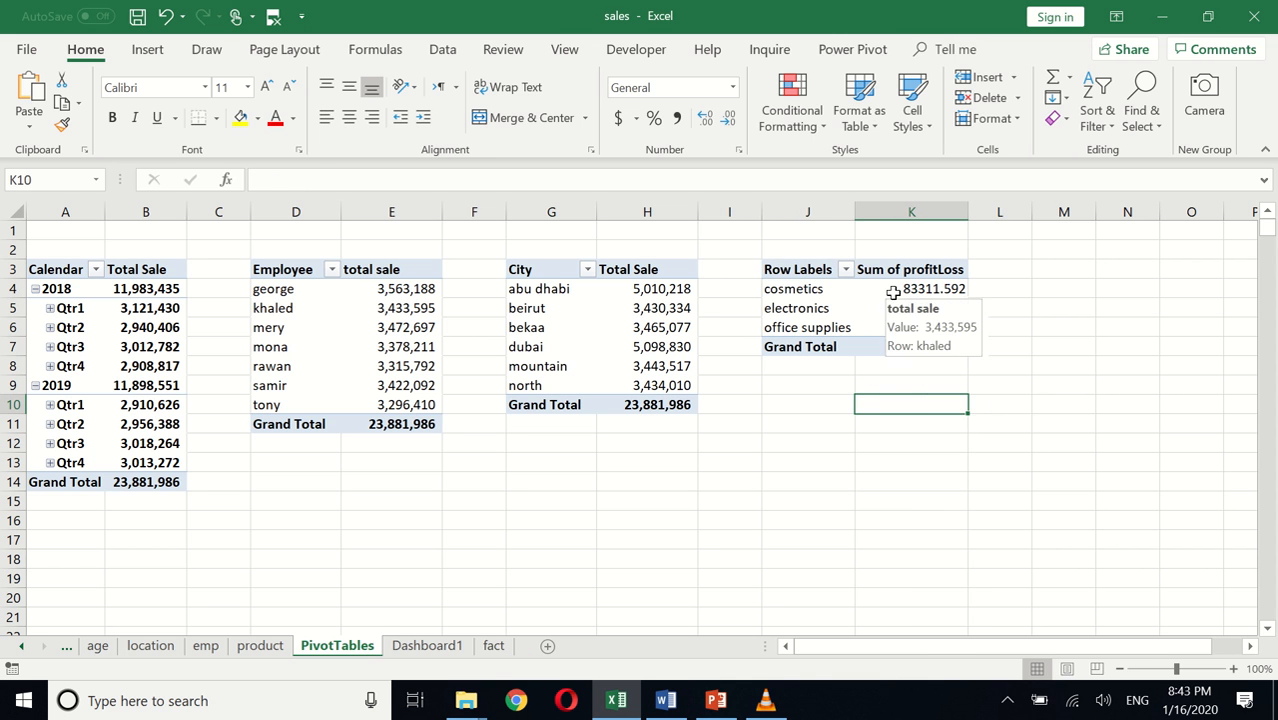
Step: Rename the new PivotTable's row header in J3 to Category and its value header in K3 to Total Profit
{"action": "left_click", "coordinate": [785, 270]}
{"action": "type", "text": "Ctegory"}
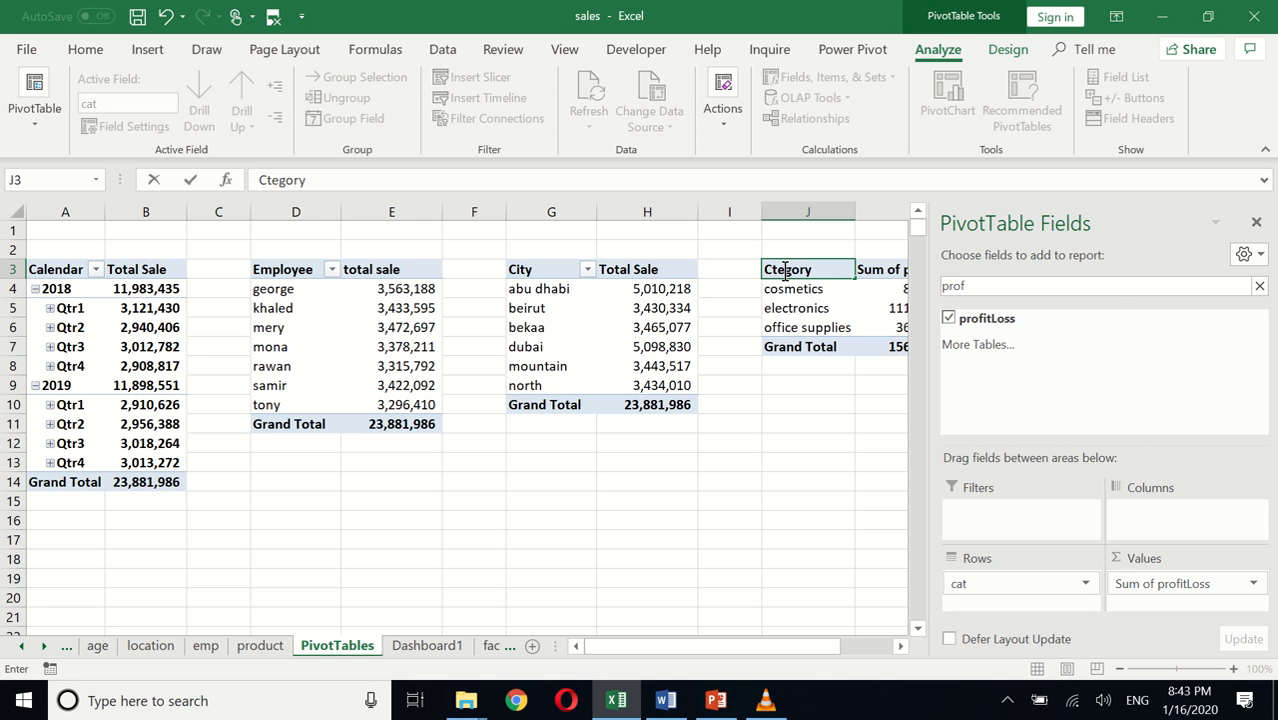
{"action": "left_click", "coordinate": [784, 262]}
{"action": "double_click", "coordinate": [784, 262]}
{"action": "type", "text": "Cate"}
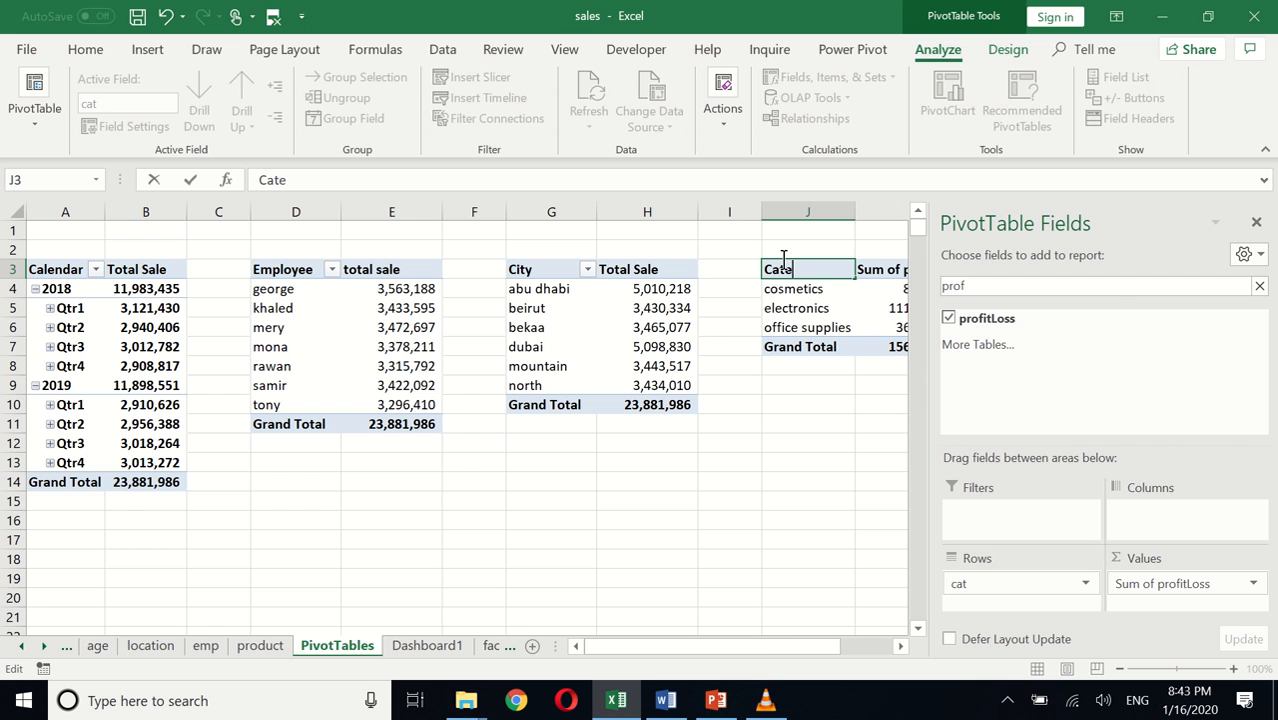
{"action": "type", "text": "gory"}
{"action": "left_click", "coordinate": [881, 271]}
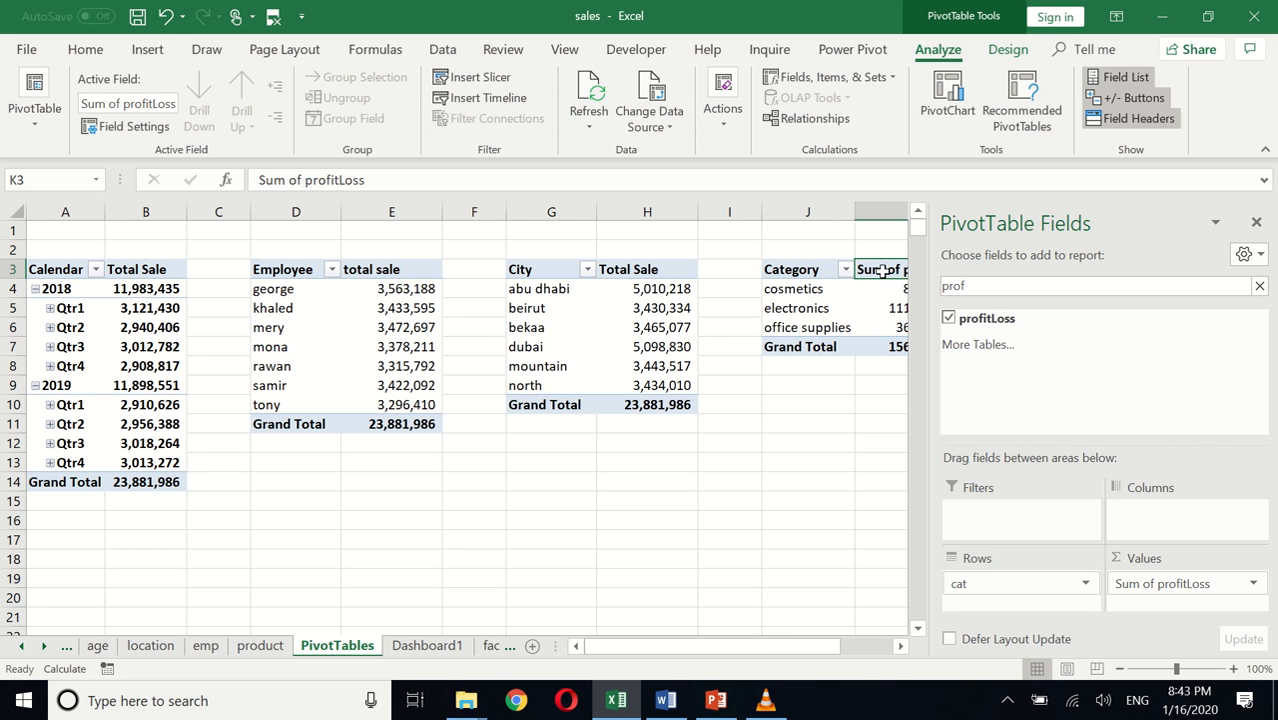
{"action": "type", "text": "Tota"}
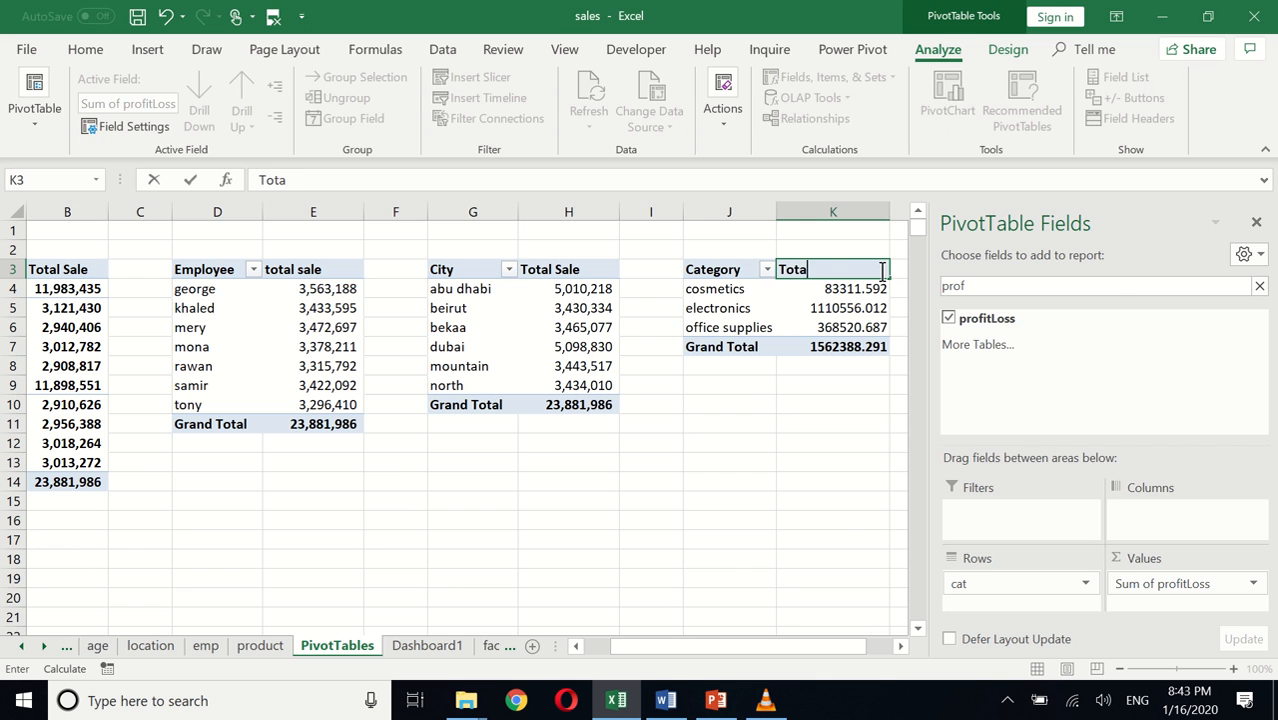
{"action": "type", "text": "l Profit"}
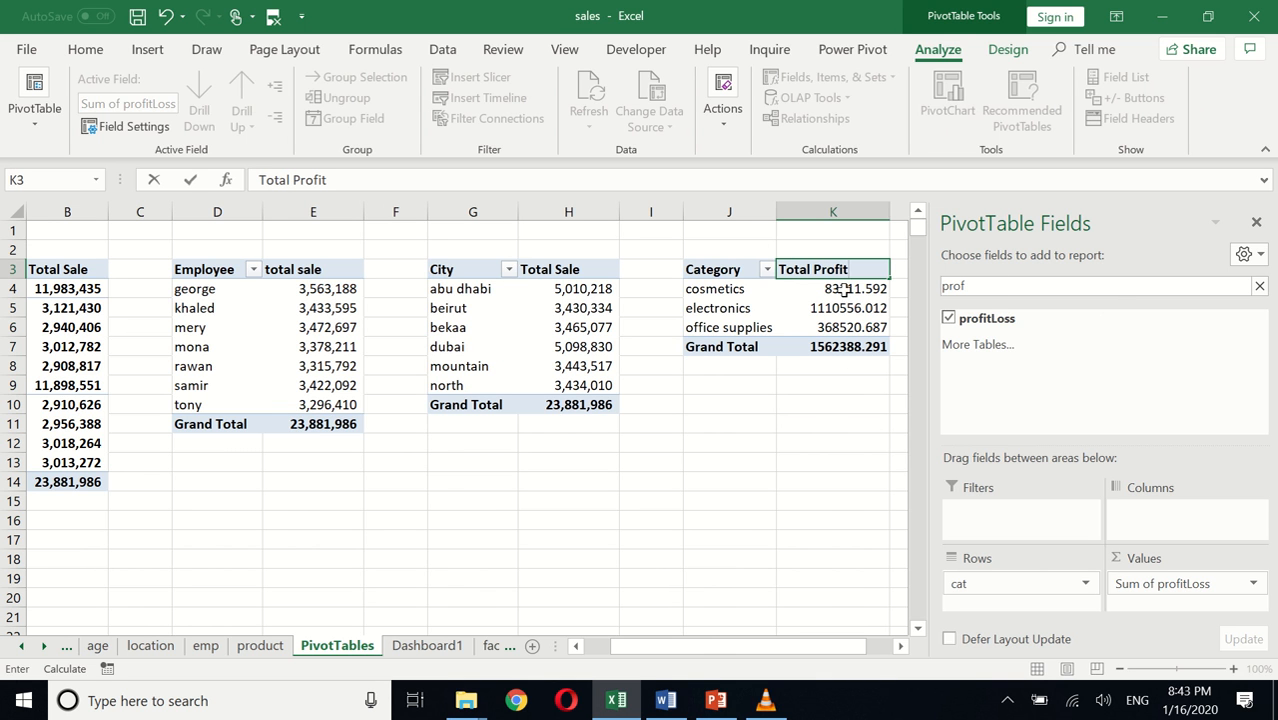
{"action": "key", "text": "Return"}
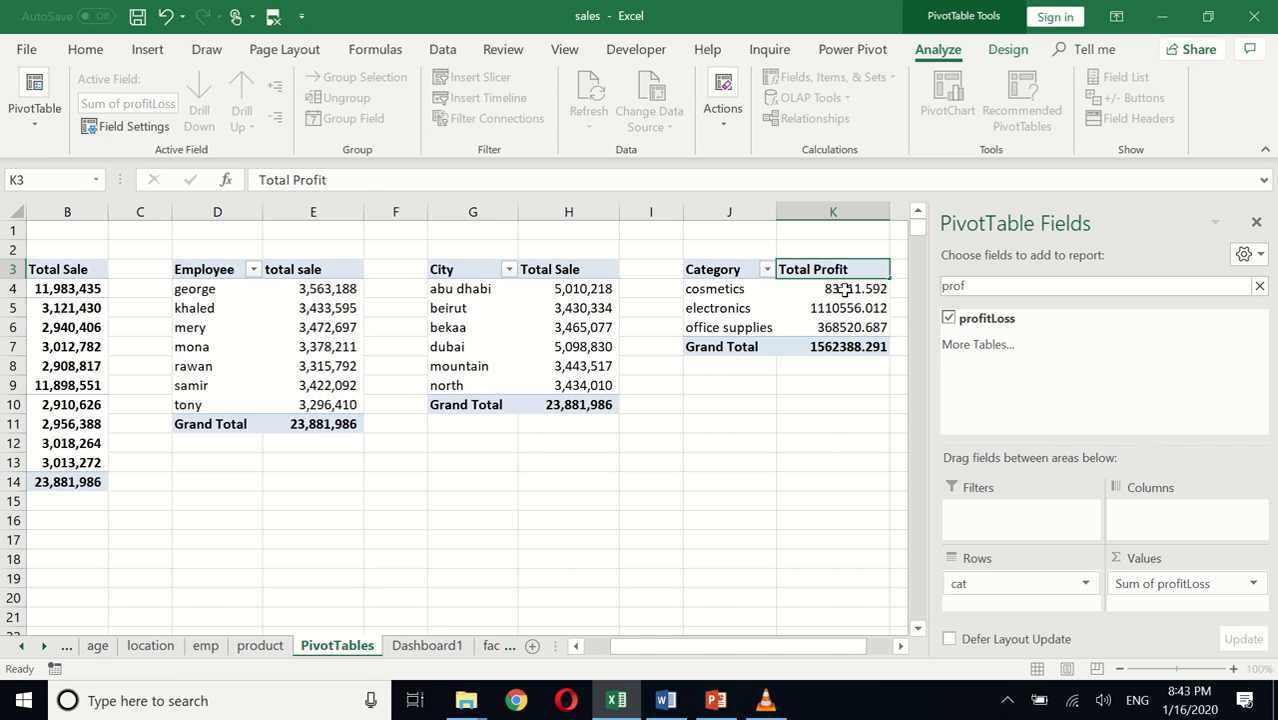
Step: Format the Total Profit values in K4:K7 with thousands separators and no decimal places
{"action": "left_click_drag", "start_coordinate": [845, 289], "coordinate": [845, 347]}
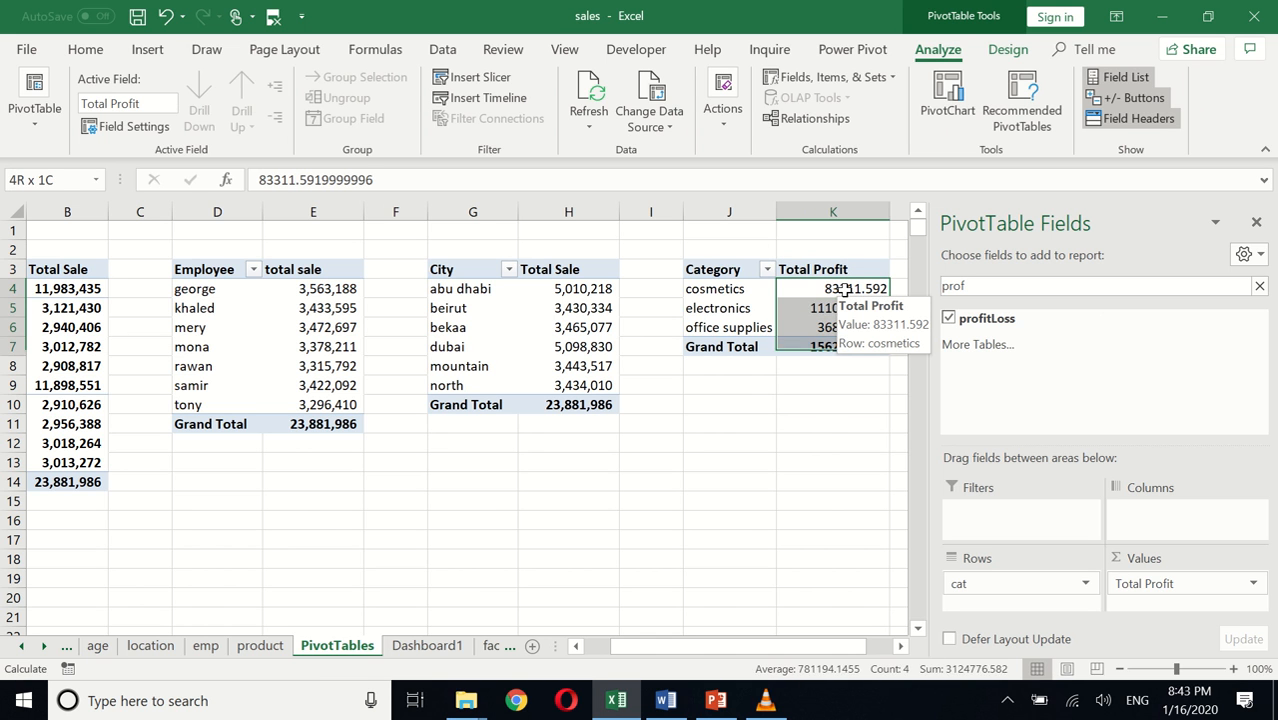
{"action": "left_click", "coordinate": [84, 49]}
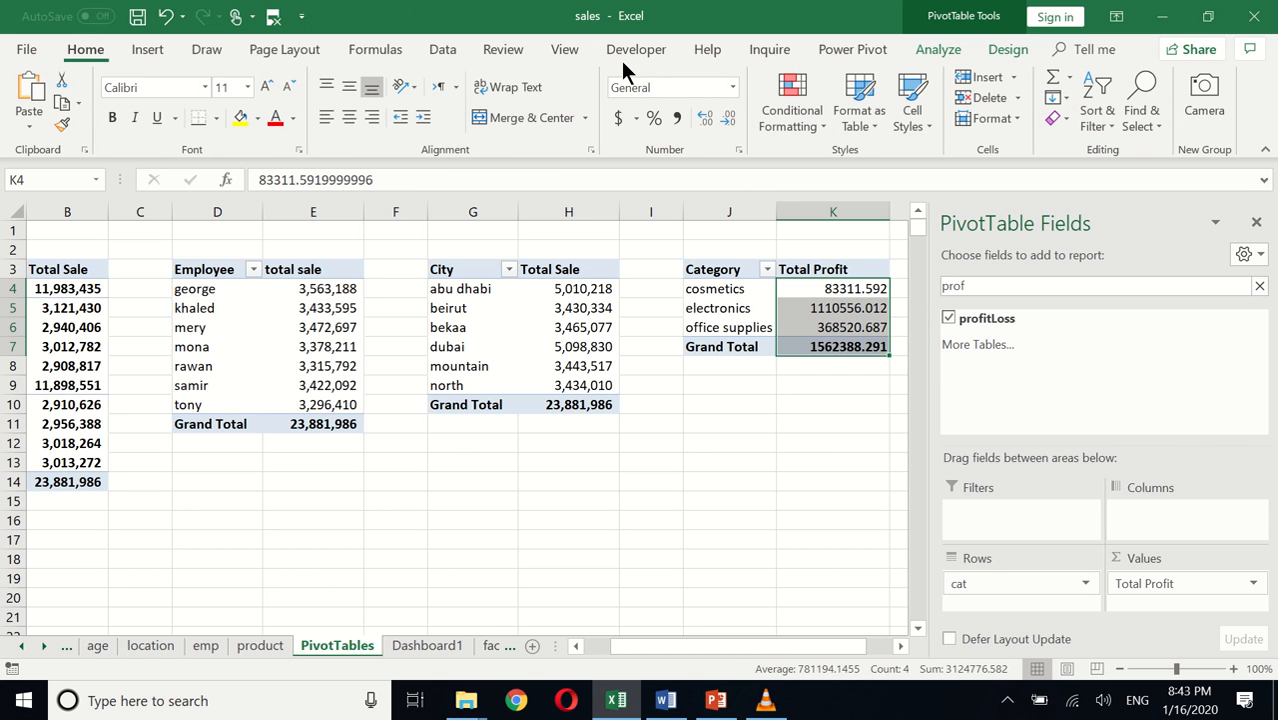
{"action": "left_click", "coordinate": [673, 115]}
{"action": "left_click", "coordinate": [728, 117]}
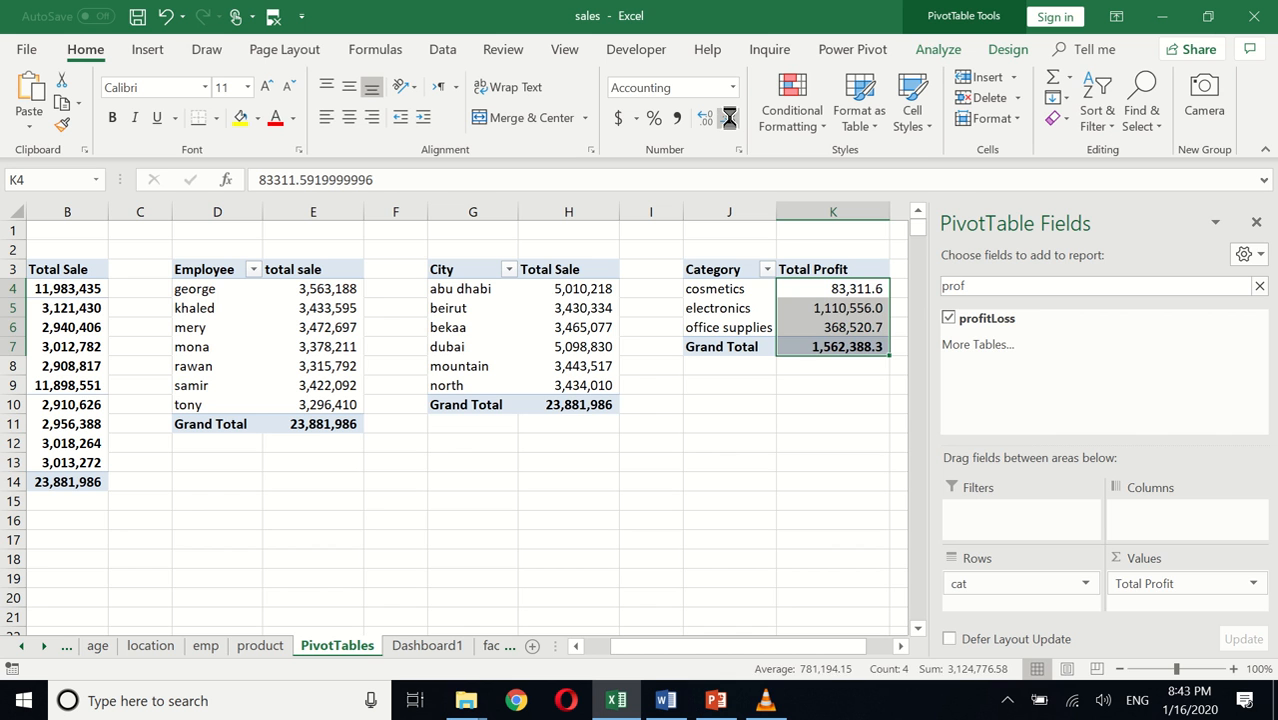
{"action": "left_click", "coordinate": [728, 117]}
{"action": "left_click", "coordinate": [824, 478]}
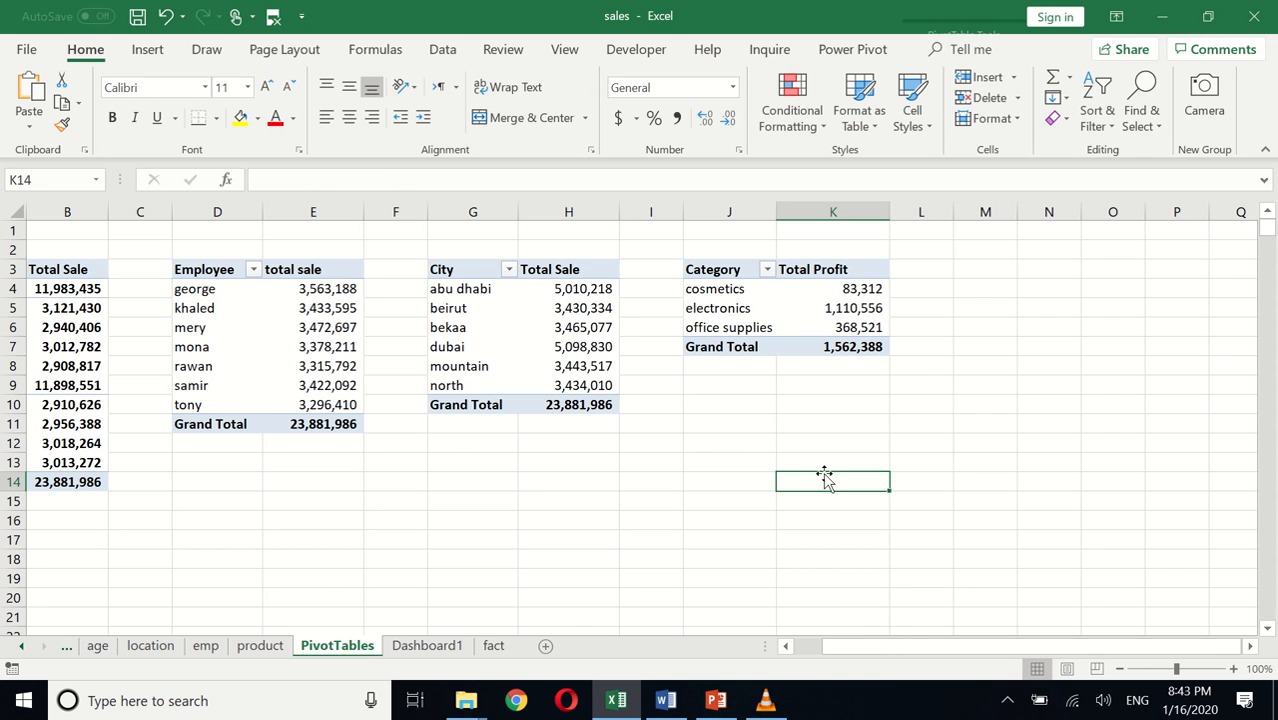
Step: Insert a 3-D Stacked Column PivotChart from the Category PivotTable
{"action": "left_click", "coordinate": [812, 308]}
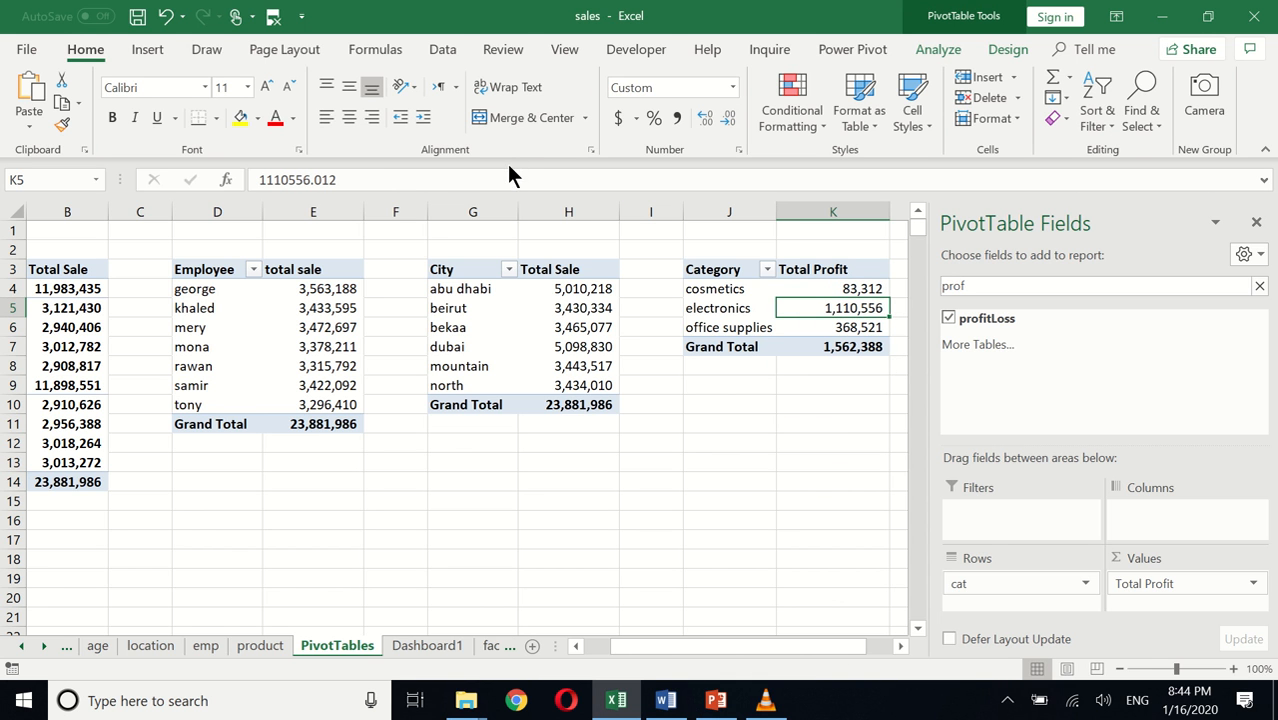
{"action": "left_click", "coordinate": [161, 44]}
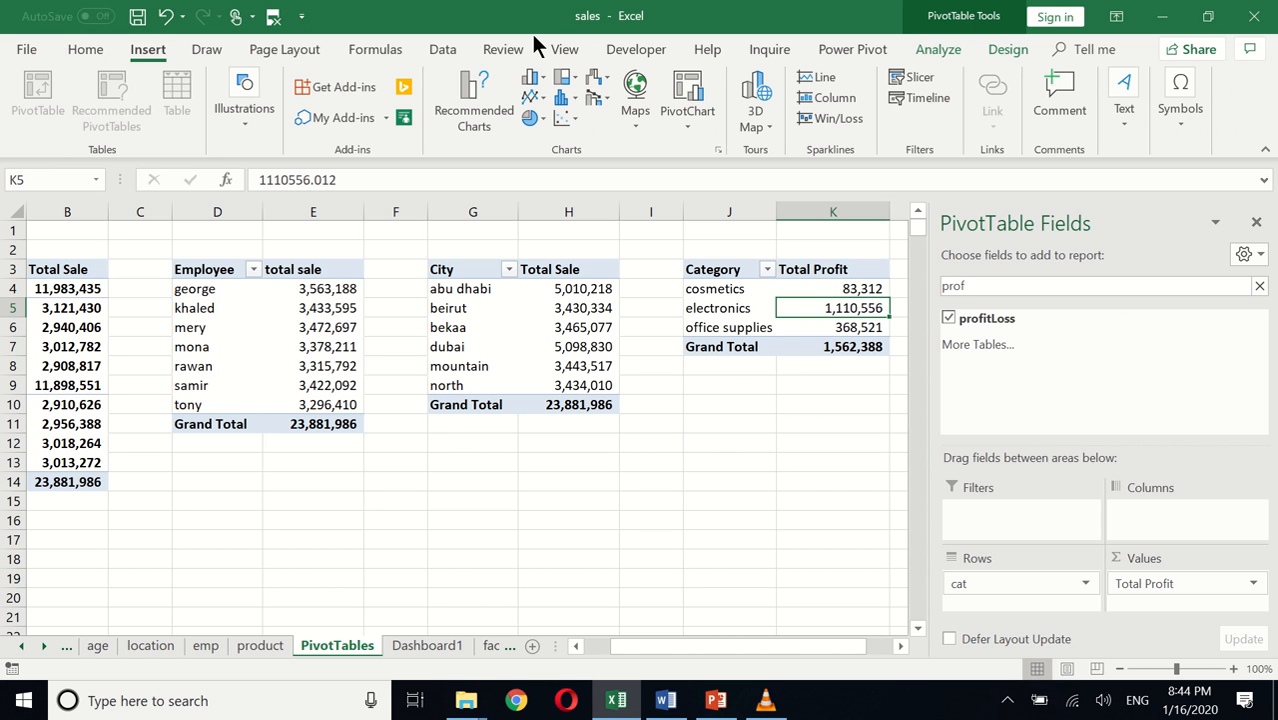
{"action": "left_click", "coordinate": [683, 97]}
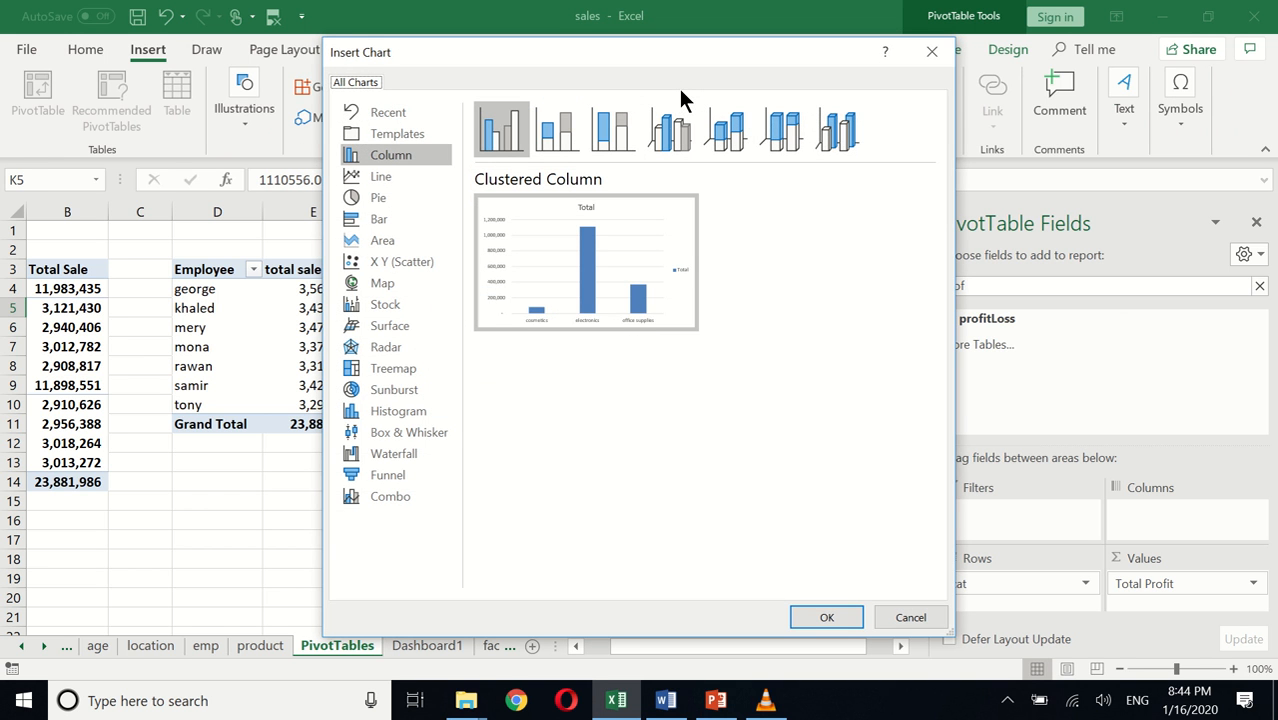
{"action": "mouse_move", "coordinate": [562, 230]}
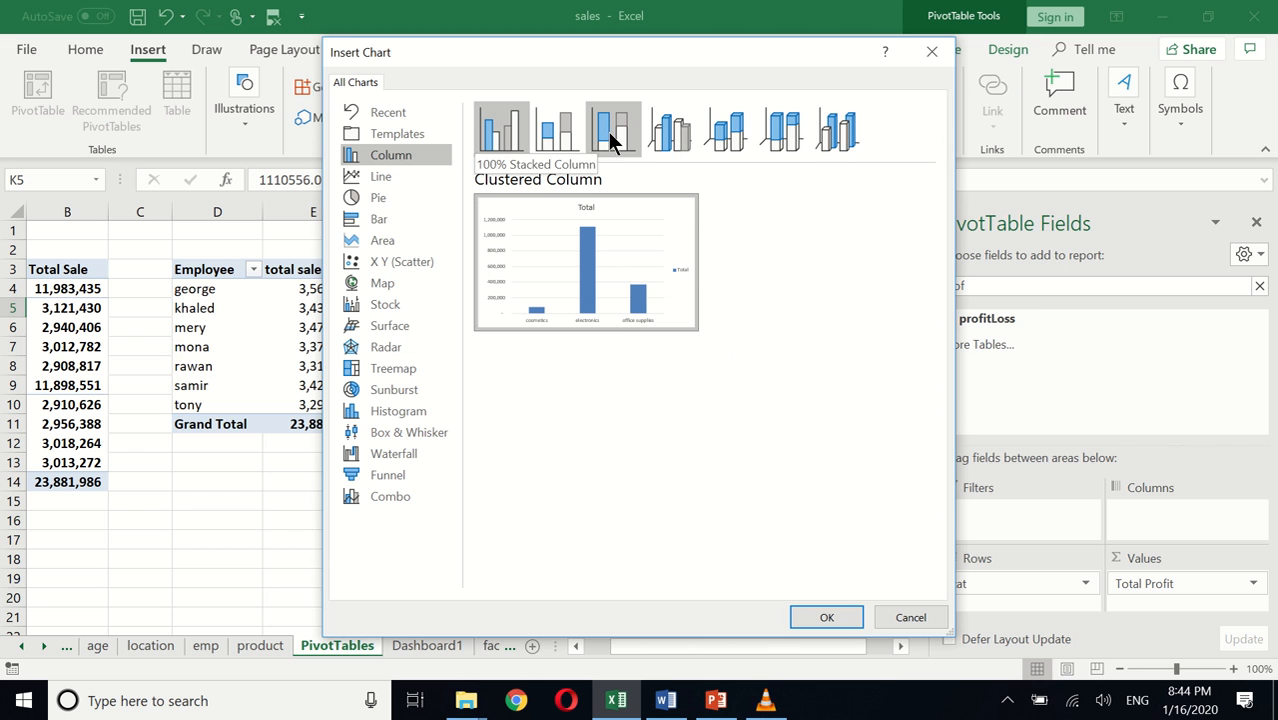
{"action": "left_click", "coordinate": [737, 137]}
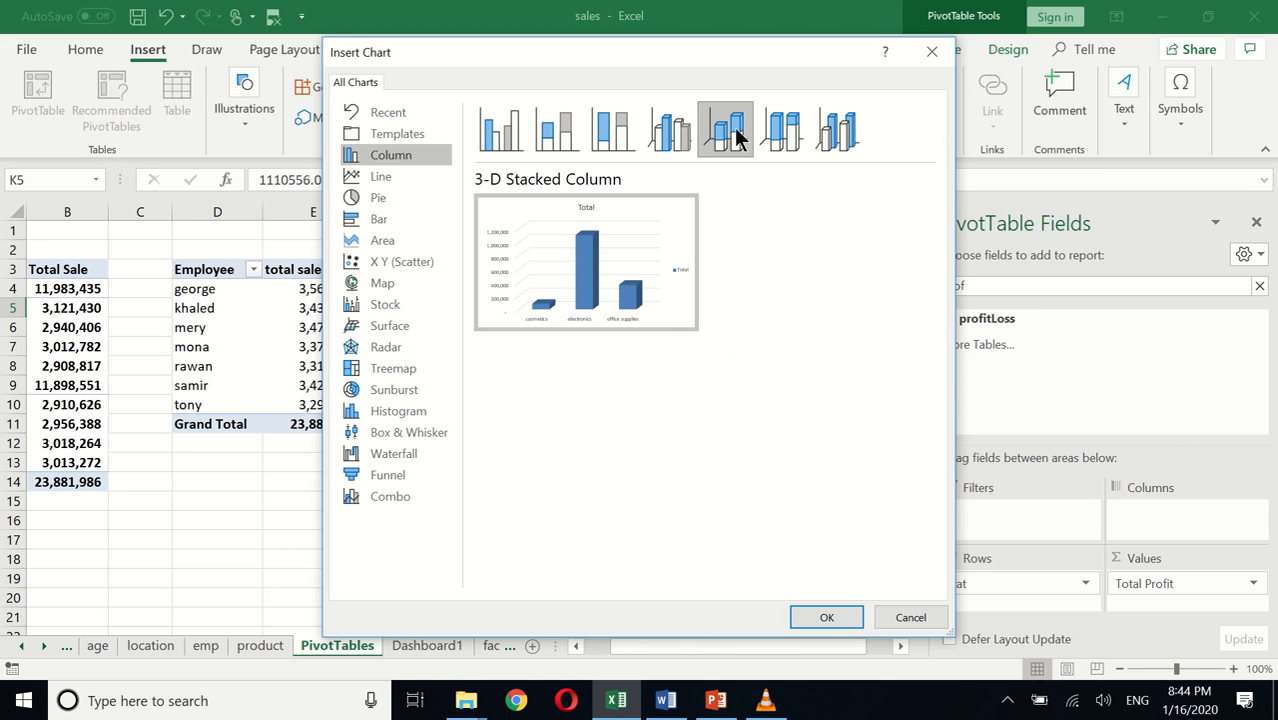
{"action": "left_click", "coordinate": [827, 617]}
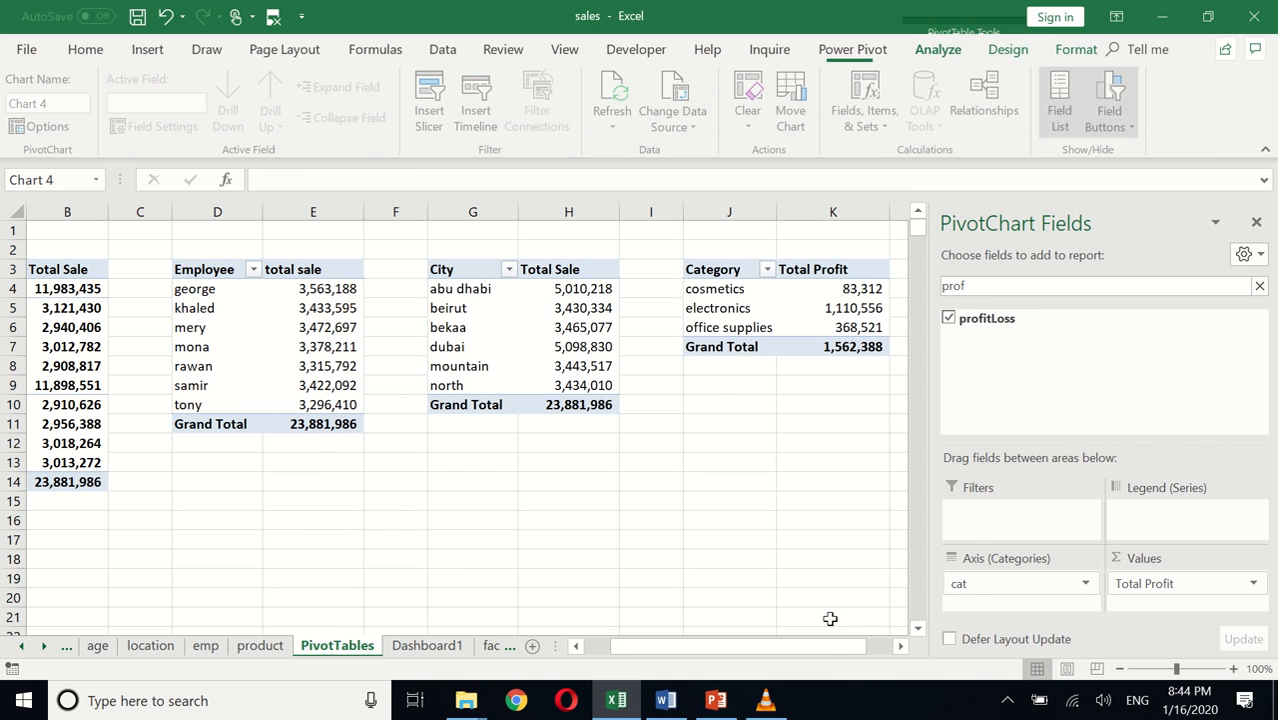
Step: Cut the new profit PivotChart, paste it at cell J19 of the Dashboard1 sheet, and close the PivotChart field list
{"action": "right_click", "coordinate": [539, 391]}
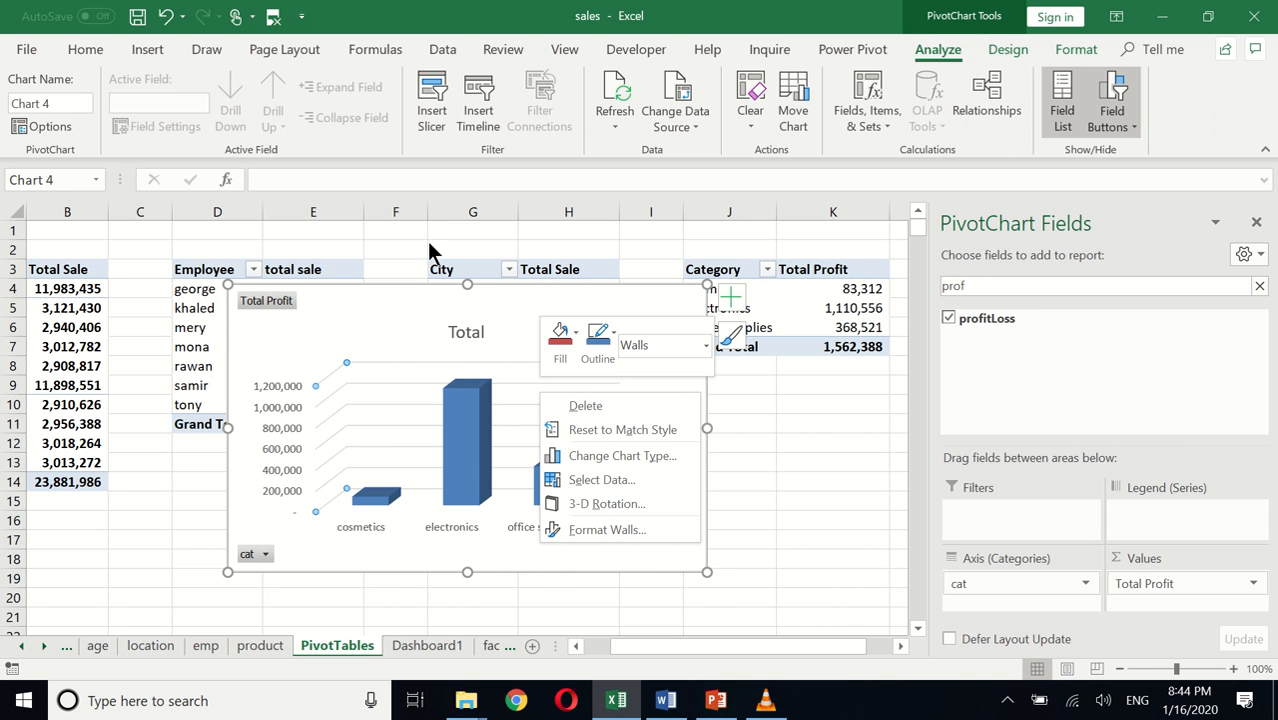
{"action": "left_click", "coordinate": [398, 298]}
{"action": "right_click", "coordinate": [398, 298]}
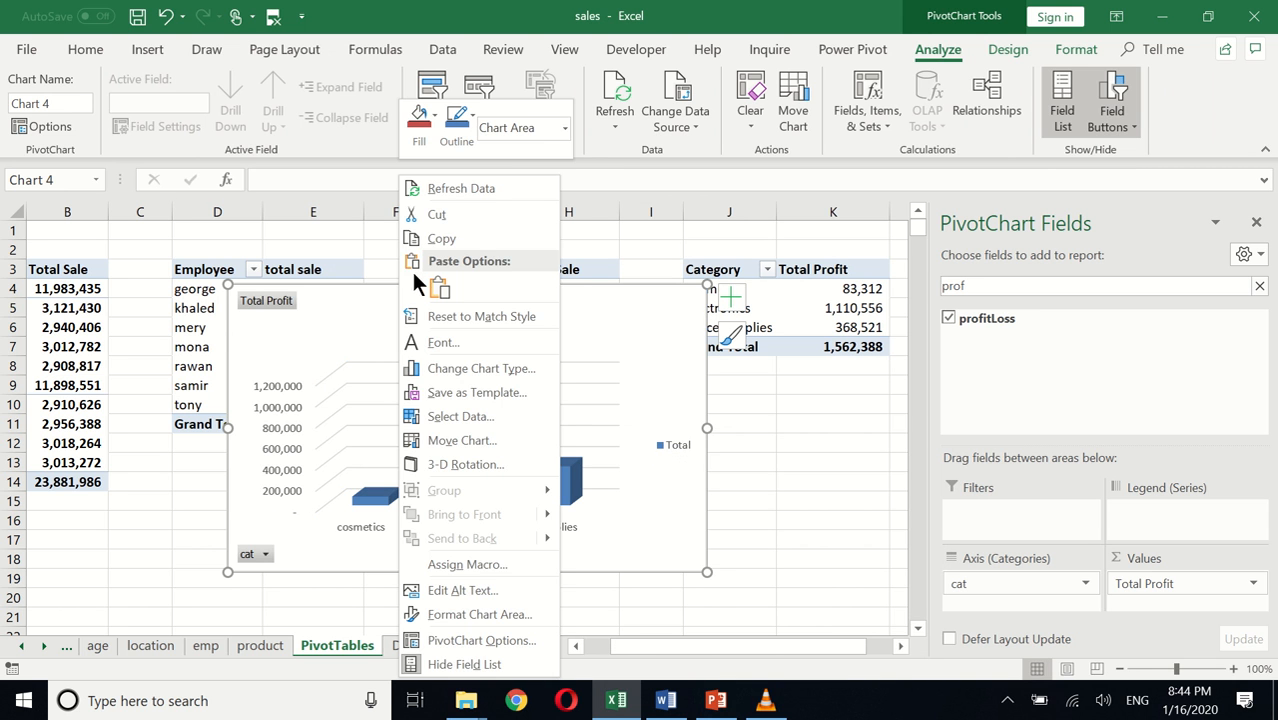
{"action": "left_click", "coordinate": [437, 214]}
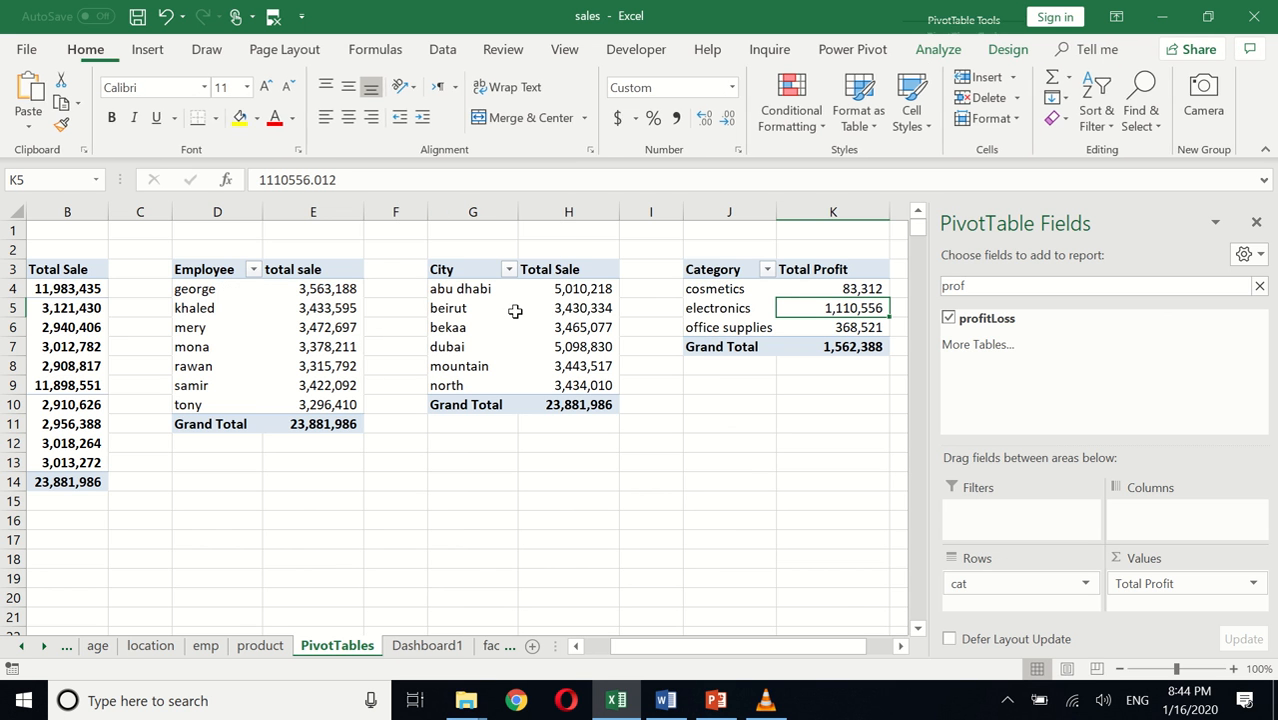
{"action": "left_click", "coordinate": [449, 645]}
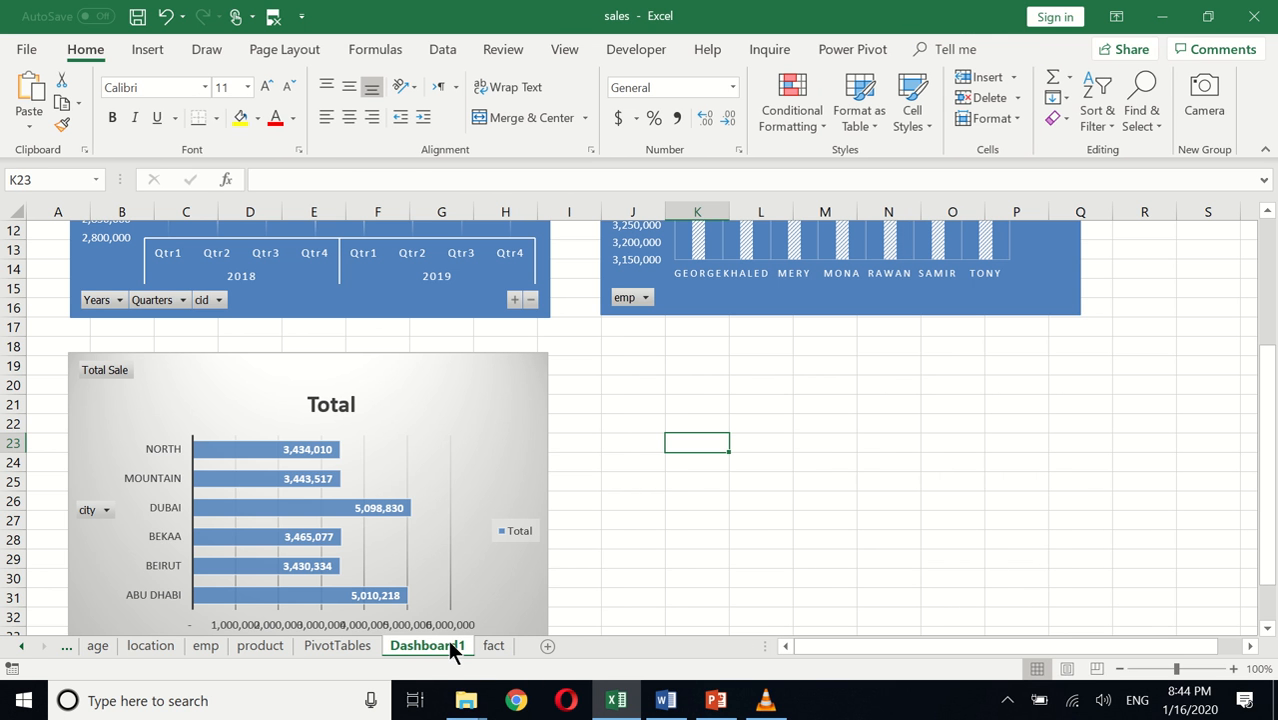
{"action": "left_click", "coordinate": [620, 372]}
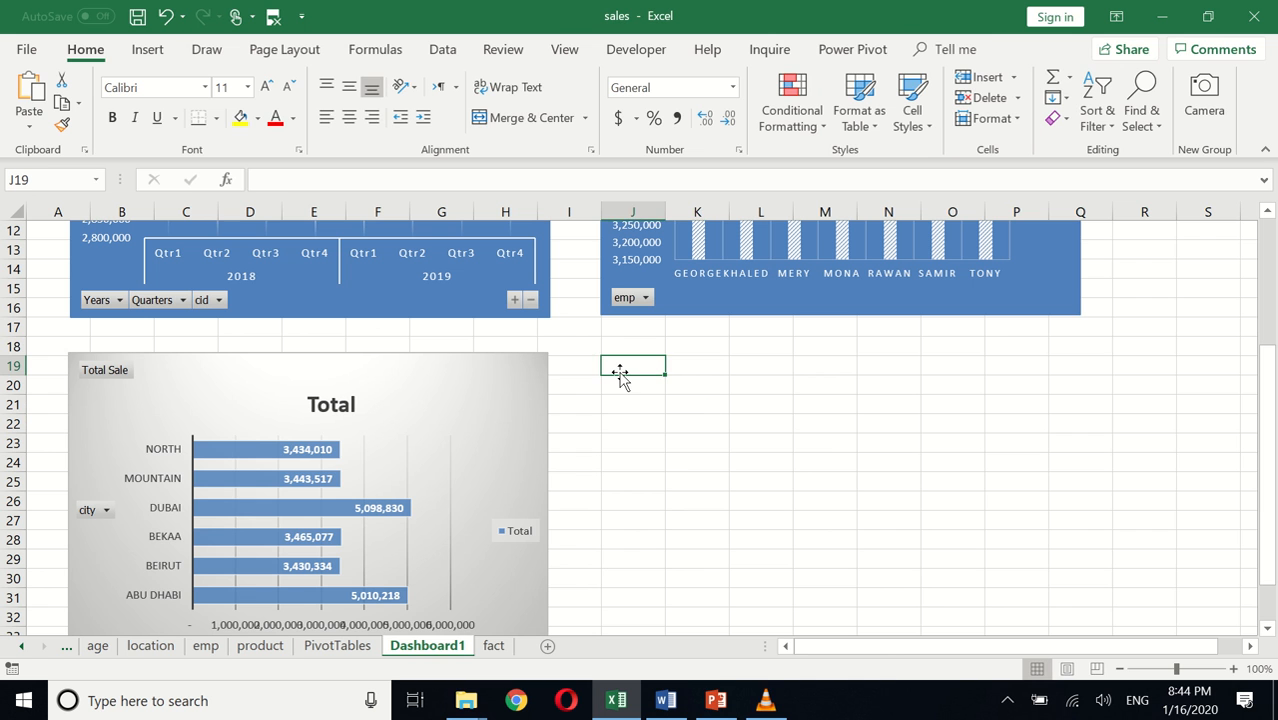
{"action": "key", "text": "ctrl+v"}
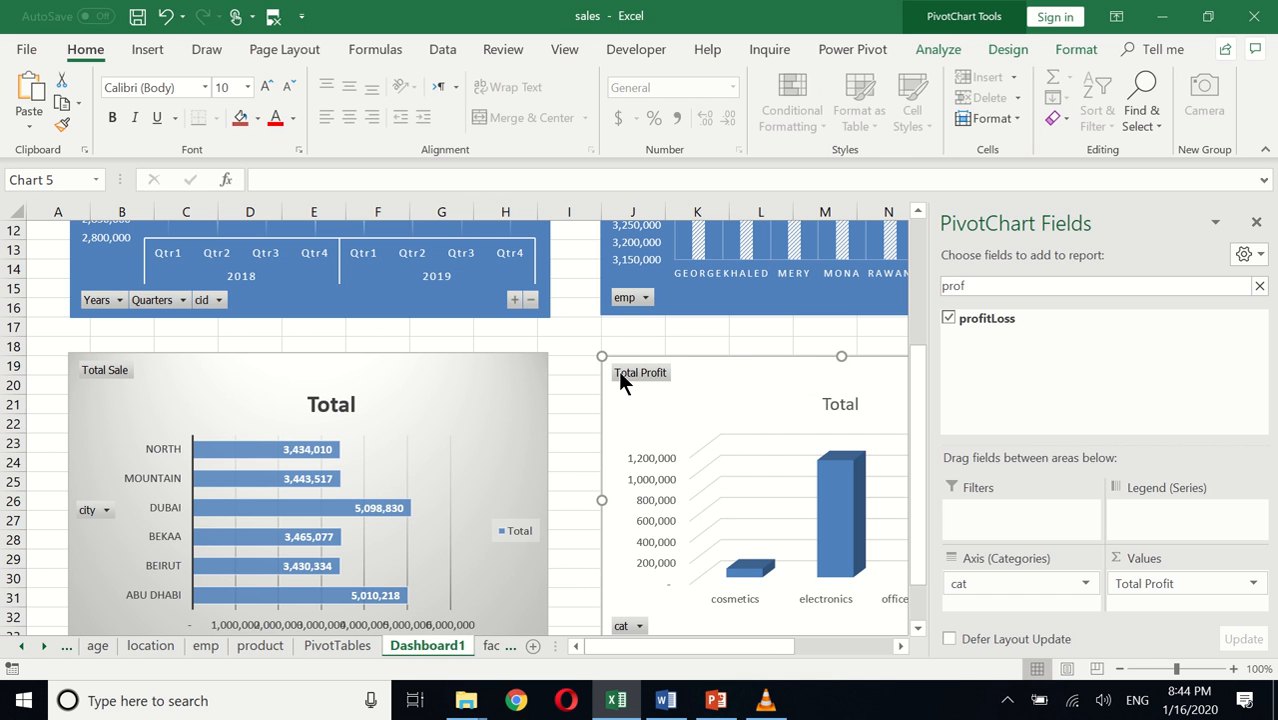
{"action": "left_click", "coordinate": [1256, 222]}
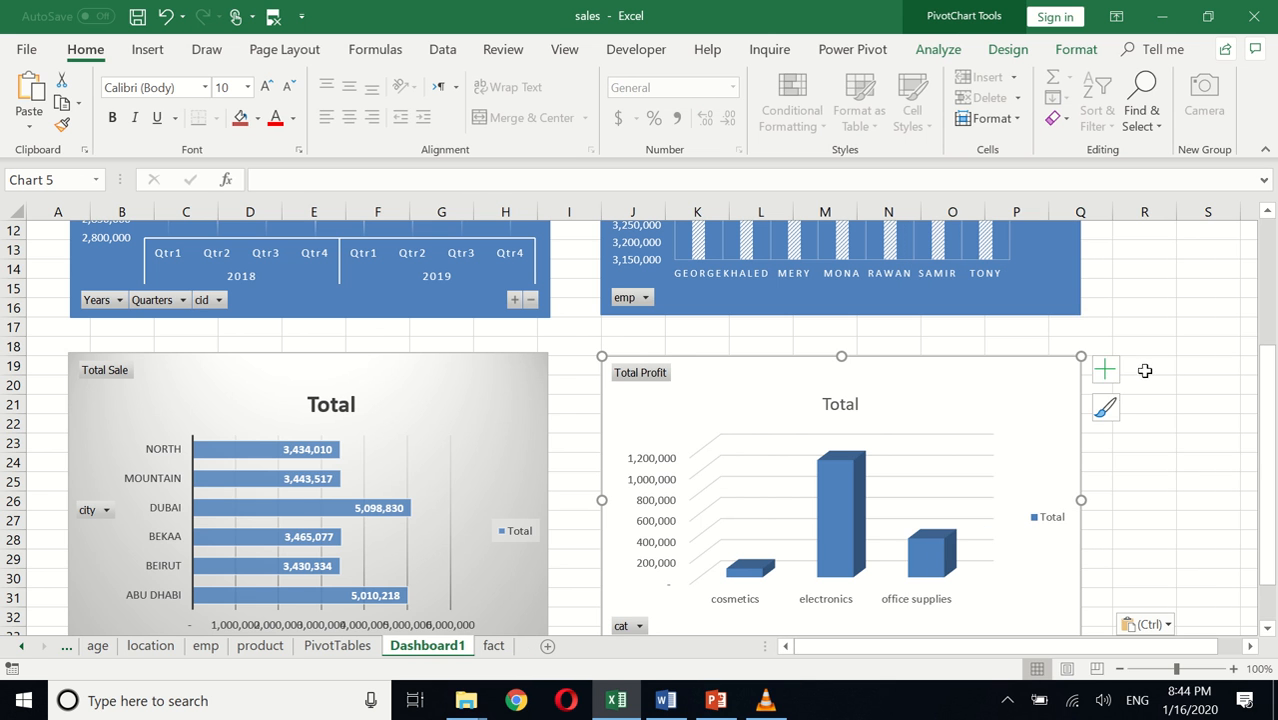
Step: Add data labels to the Total Profit chart and apply the chart style with the dark gray gradient background
{"action": "left_click", "coordinate": [1106, 370]}
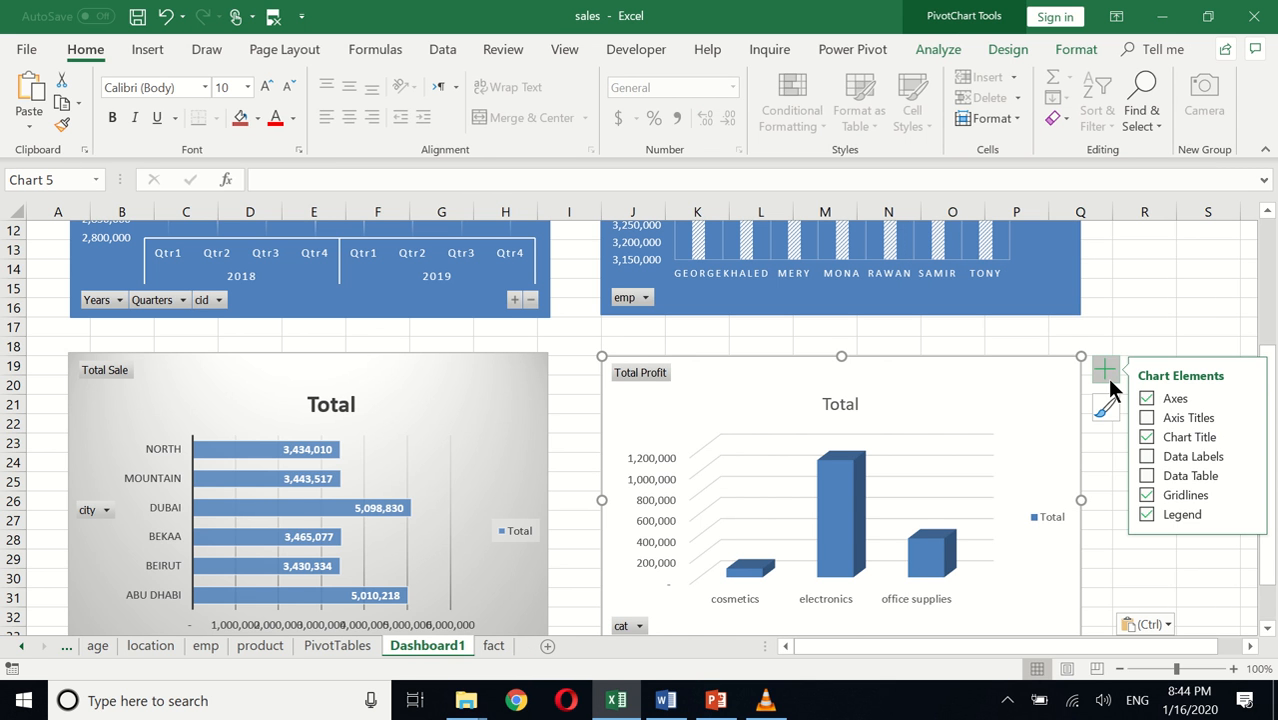
{"action": "left_click", "coordinate": [1176, 454]}
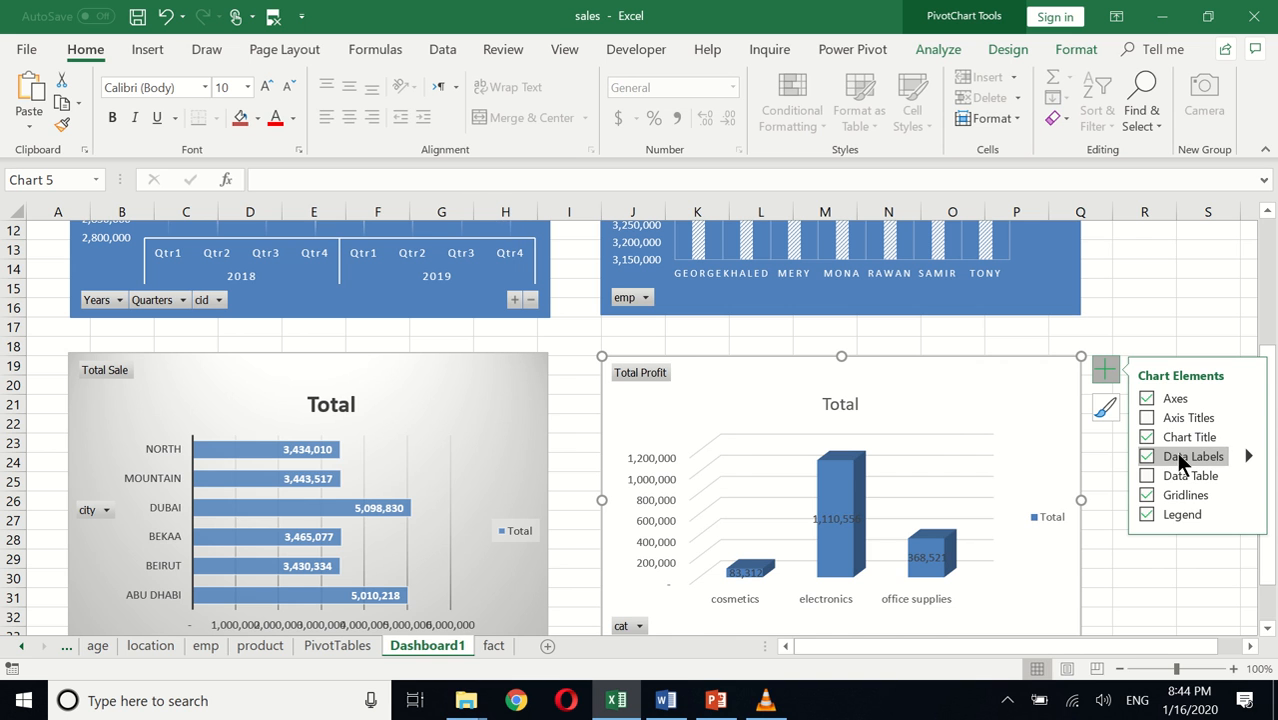
{"action": "left_click", "coordinate": [1107, 403]}
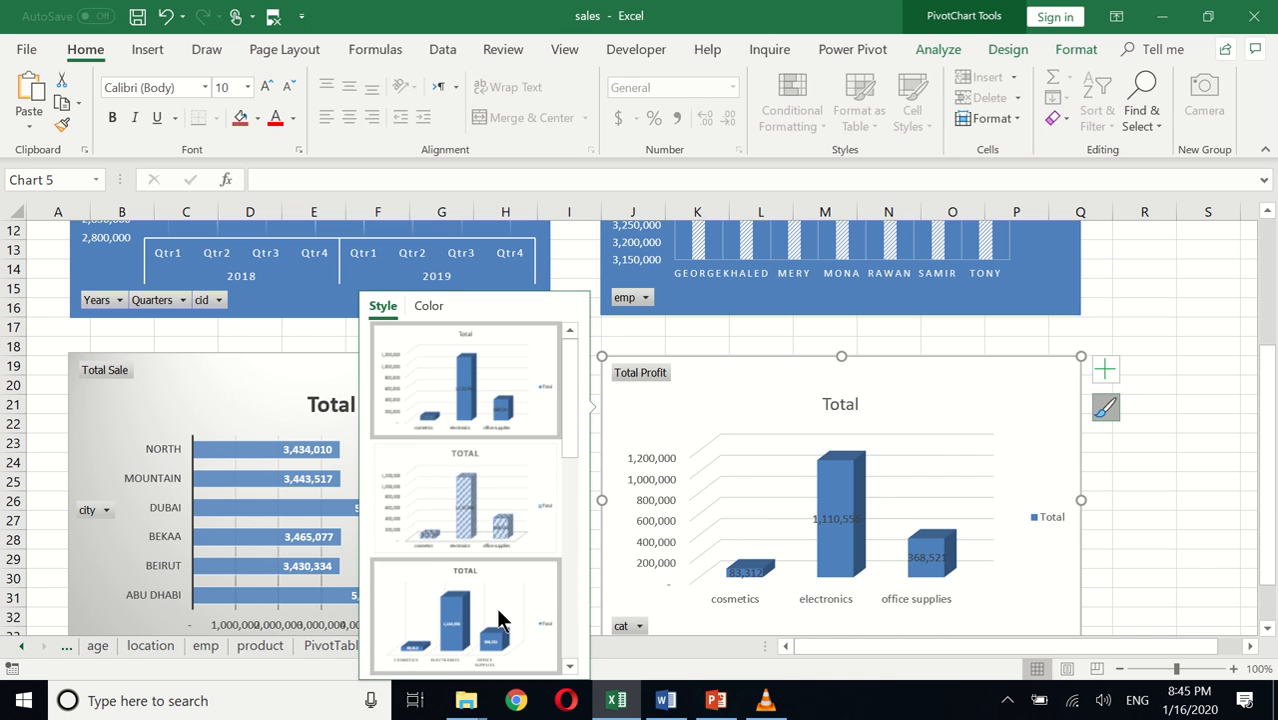
{"action": "left_click", "coordinate": [463, 506]}
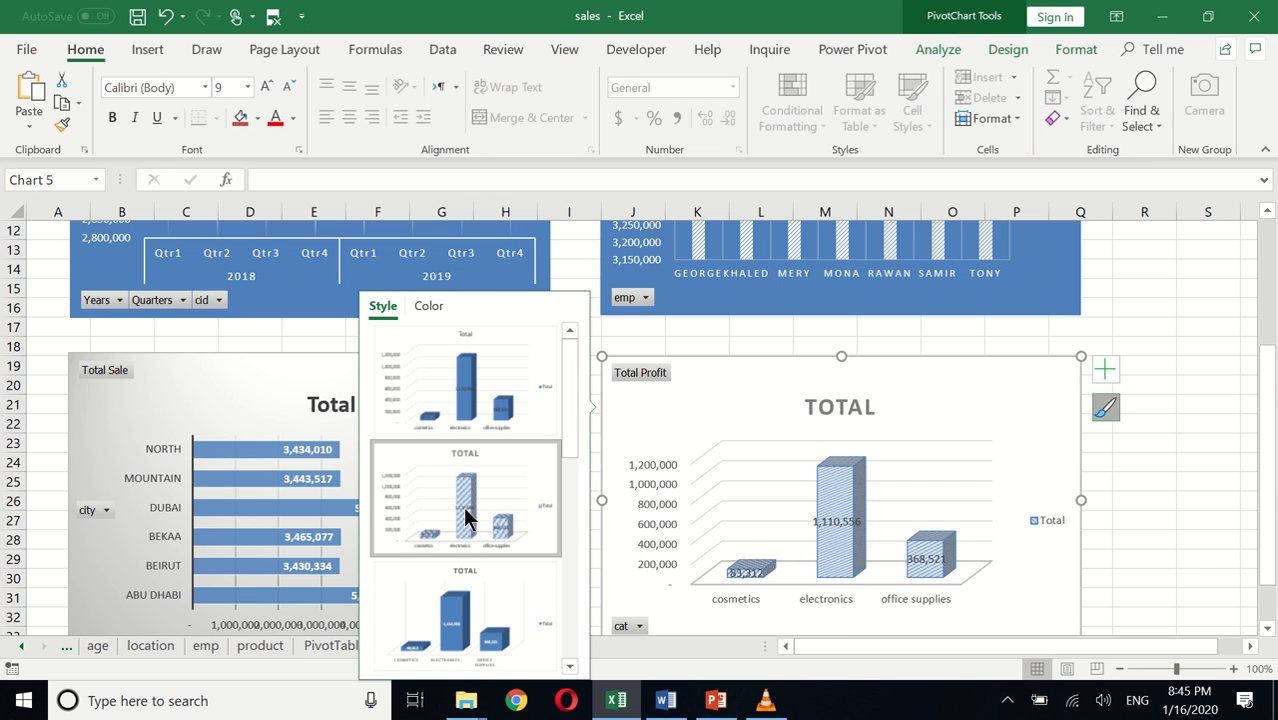
{"action": "left_click_drag", "start_coordinate": [571, 422], "coordinate": [560, 552]}
{"action": "left_click", "coordinate": [464, 537]}
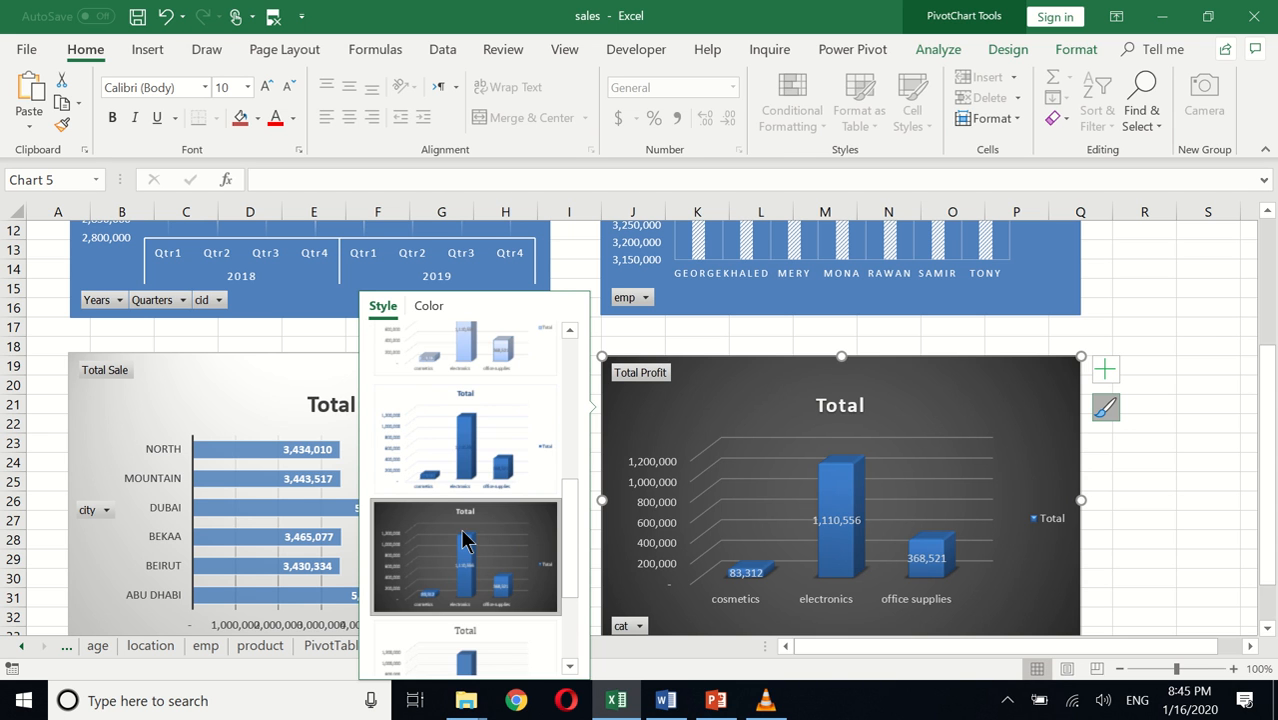
{"action": "left_click", "coordinate": [1205, 362]}
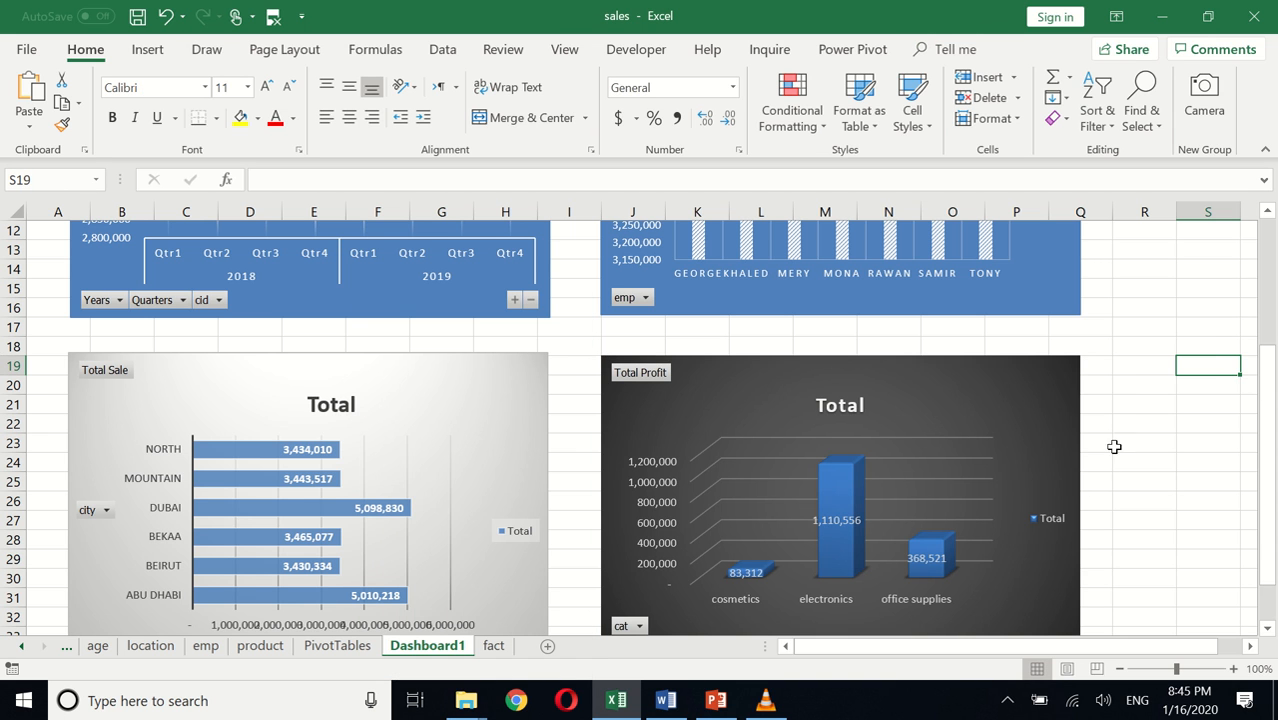
Step: Widen the Total Profit chart slightly by extending its right edge
{"action": "left_click", "coordinate": [1070, 488]}
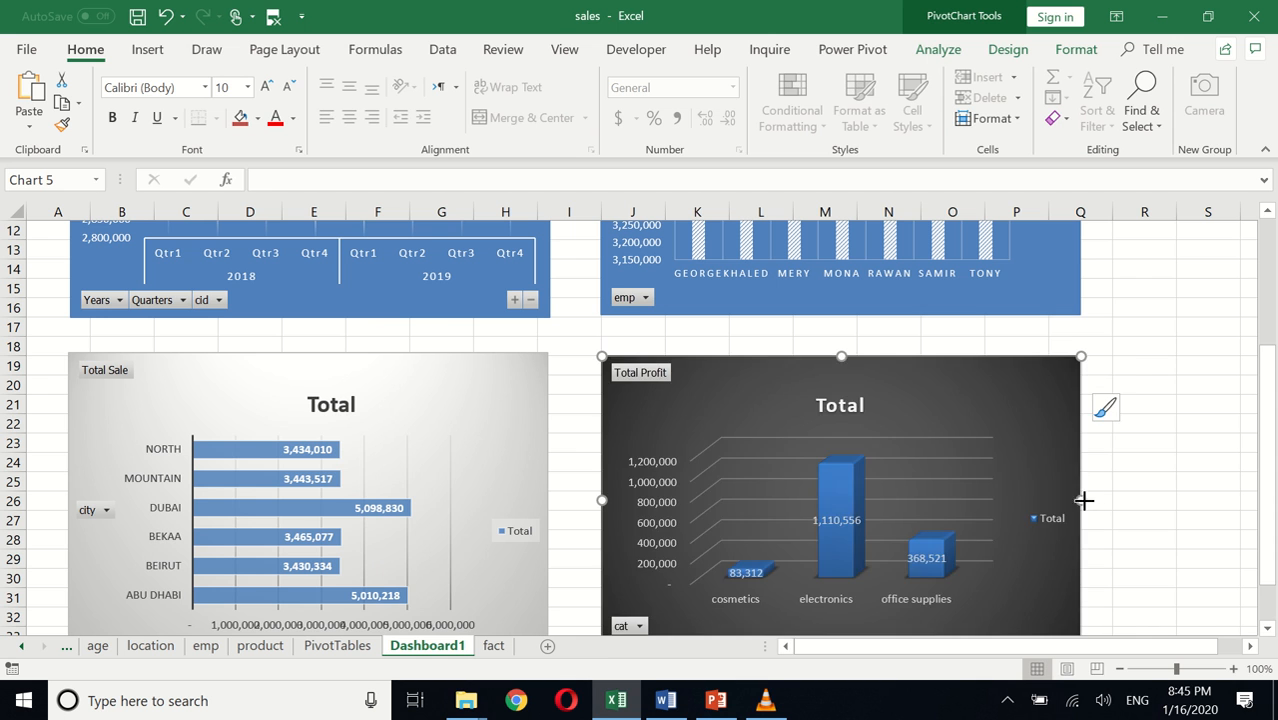
{"action": "left_click_drag", "start_coordinate": [1084, 501], "coordinate": [1084, 501]}
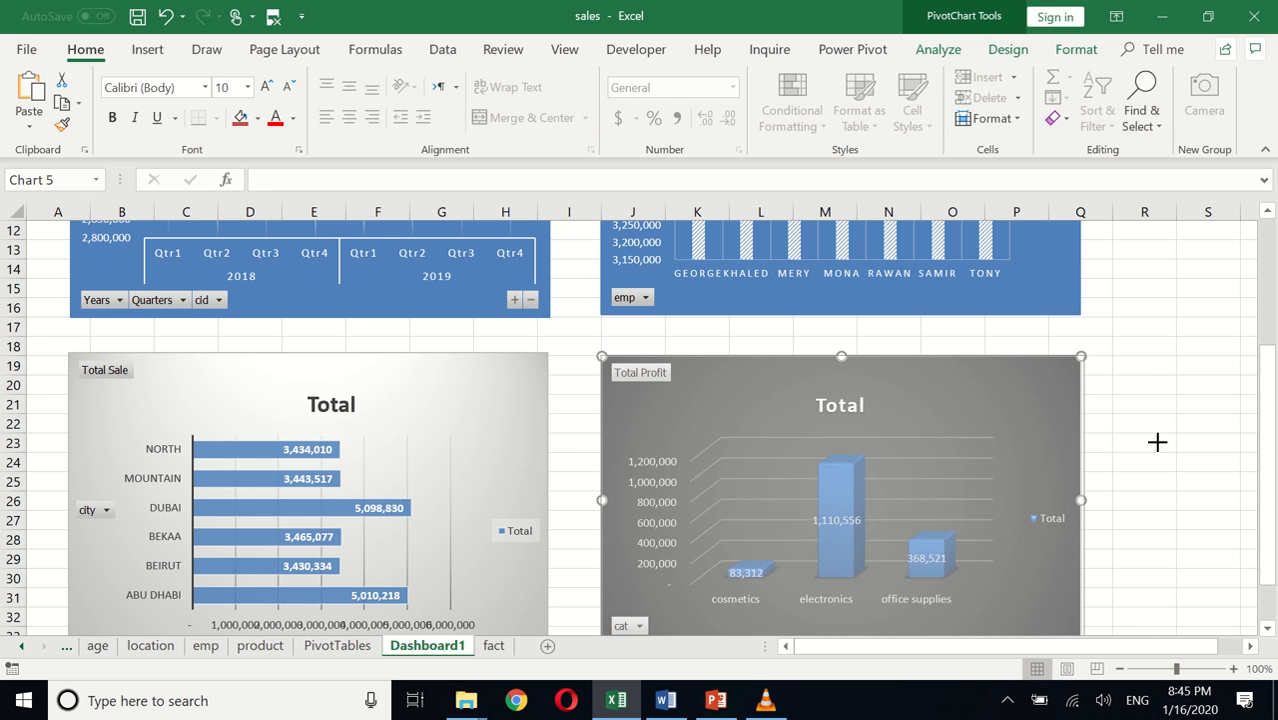
{"action": "left_click", "coordinate": [1157, 442]}
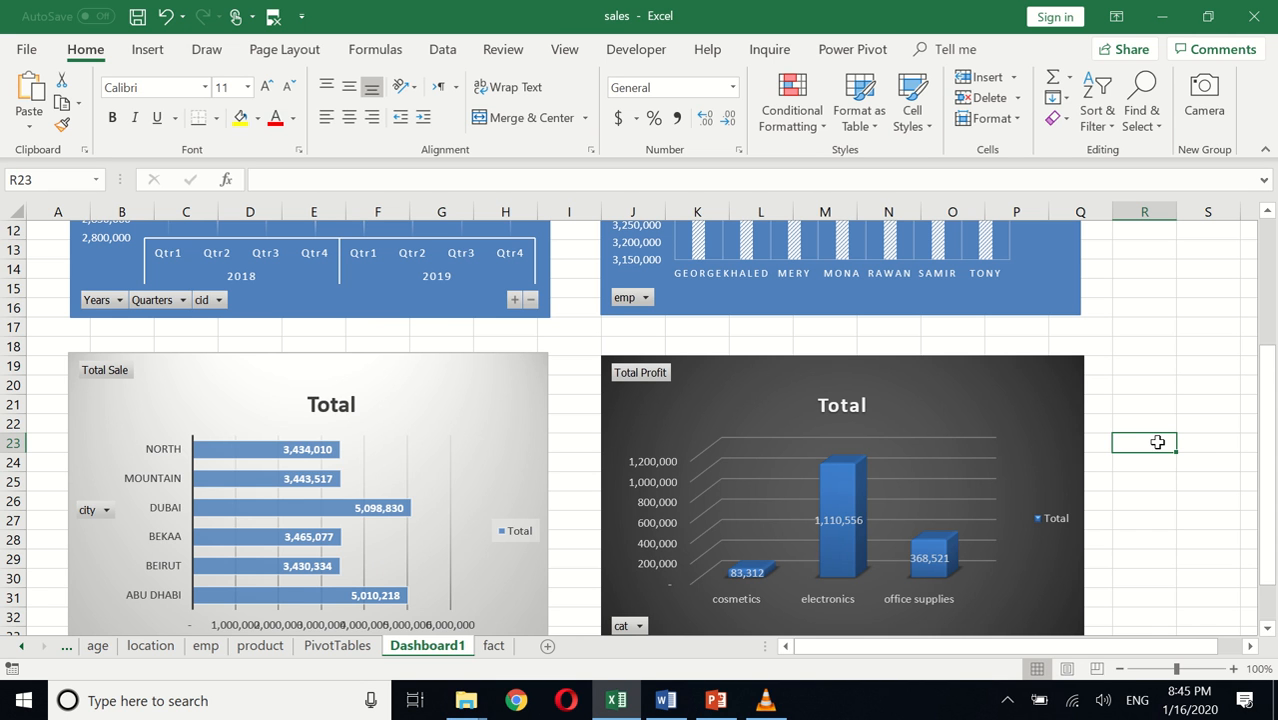
{"action": "left_click_drag", "start_coordinate": [1266, 370], "coordinate": [1268, 463]}
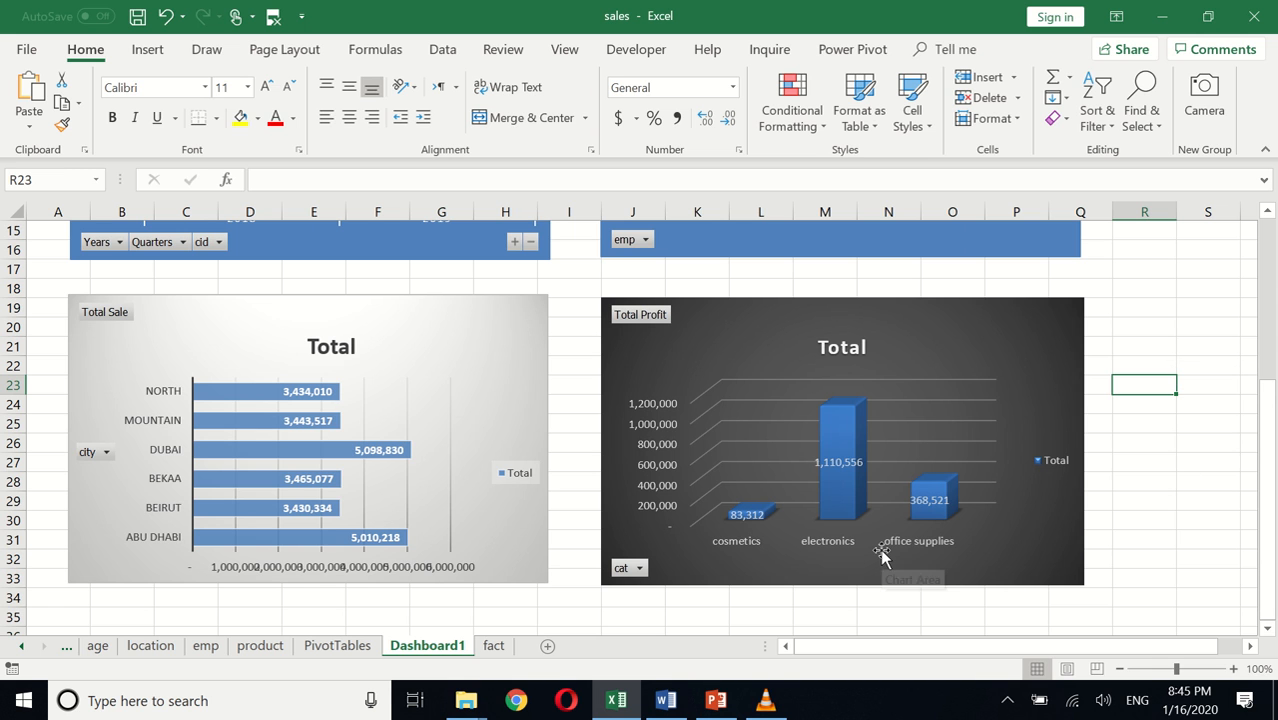
Step: Switch to the Excel dashboard BI document in Word, read the requirements for total sales of the top 5 products, and return to Excel
{"action": "mouse_move", "coordinate": [666, 700]}
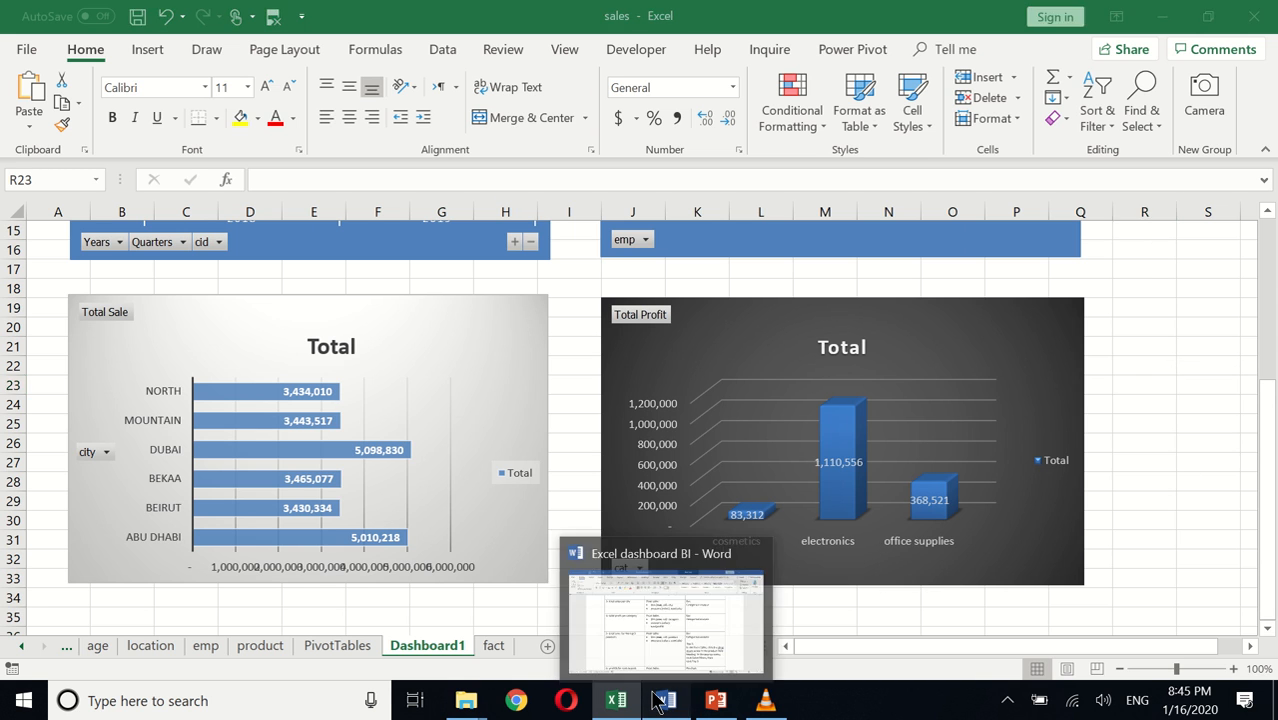
{"action": "left_click", "coordinate": [640, 625]}
{"action": "left_click", "coordinate": [622, 558]}
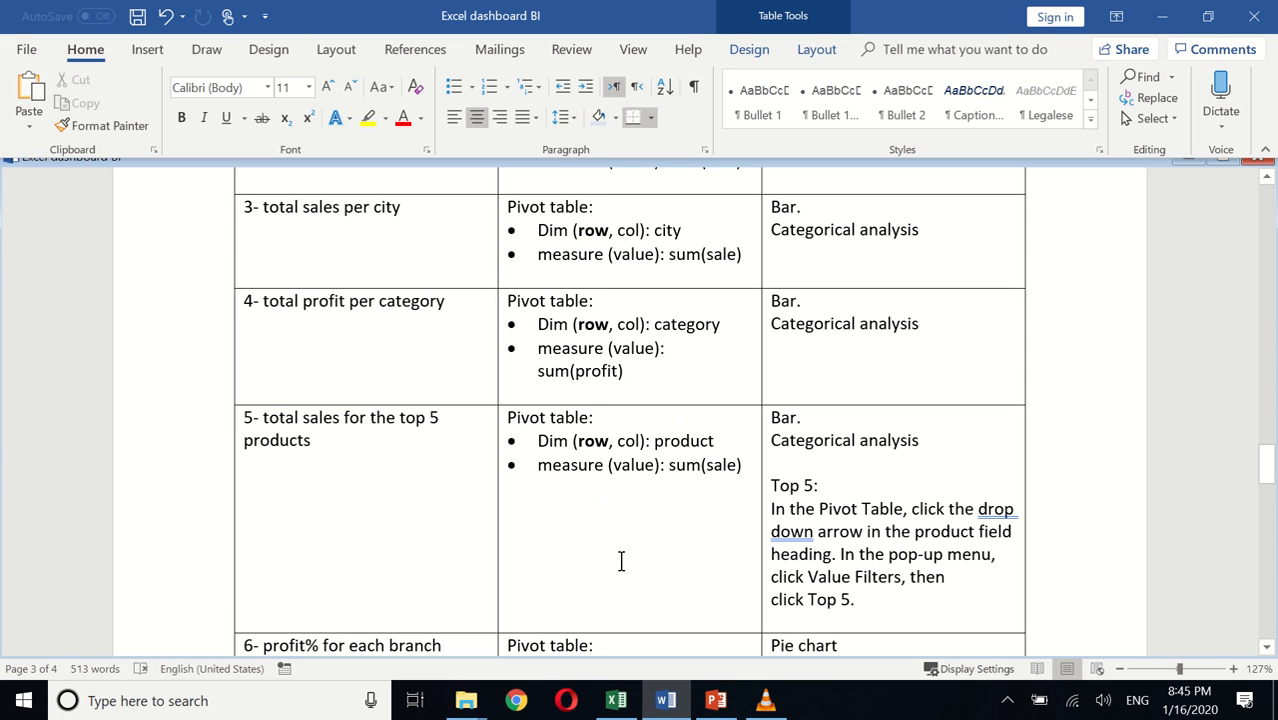
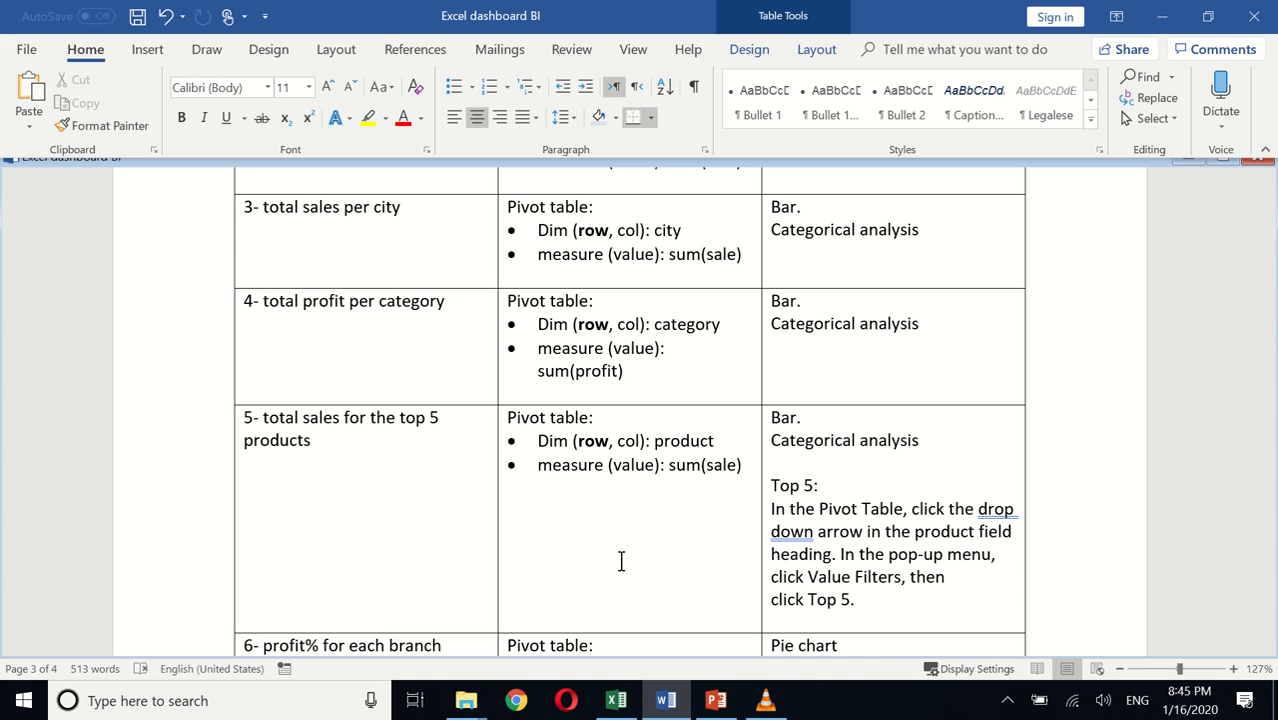
{"action": "key", "text": "alt+Tab"}
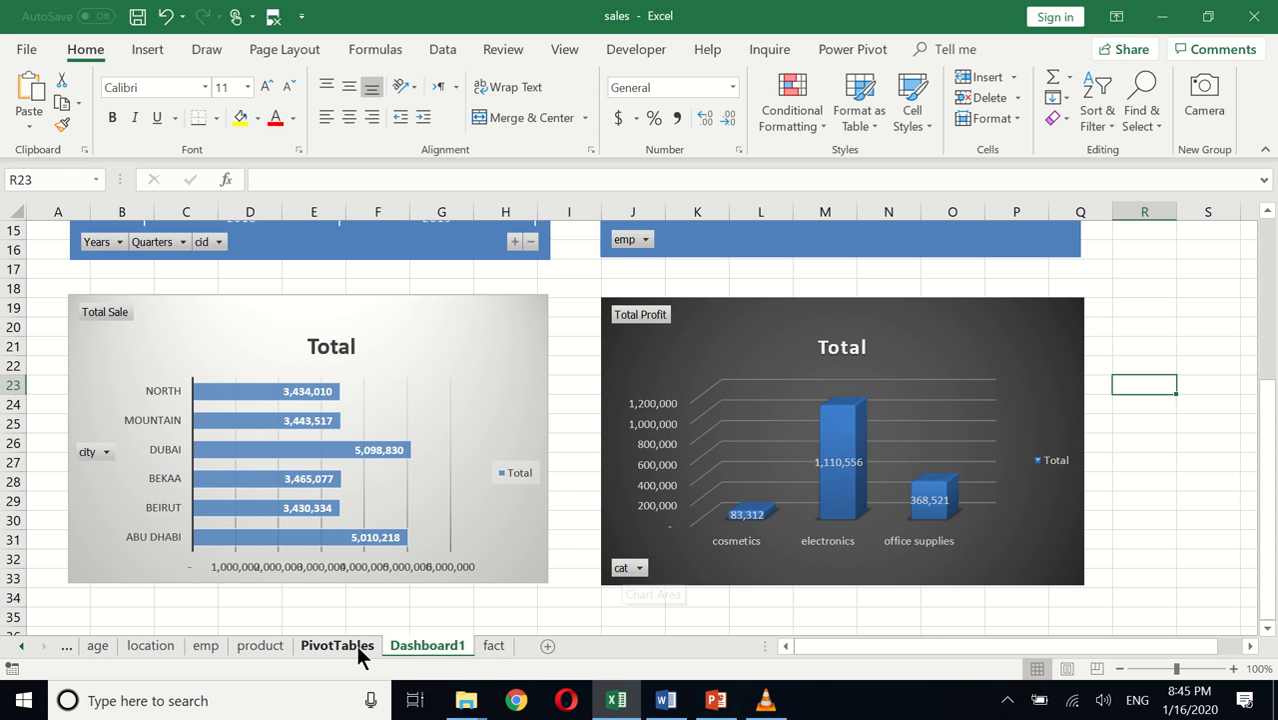
Step: Create a PivotTable from the fact table on the existing PivotTables sheet at cell B17, checking the top 5 products requirement in Word
{"action": "left_click", "coordinate": [494, 646]}
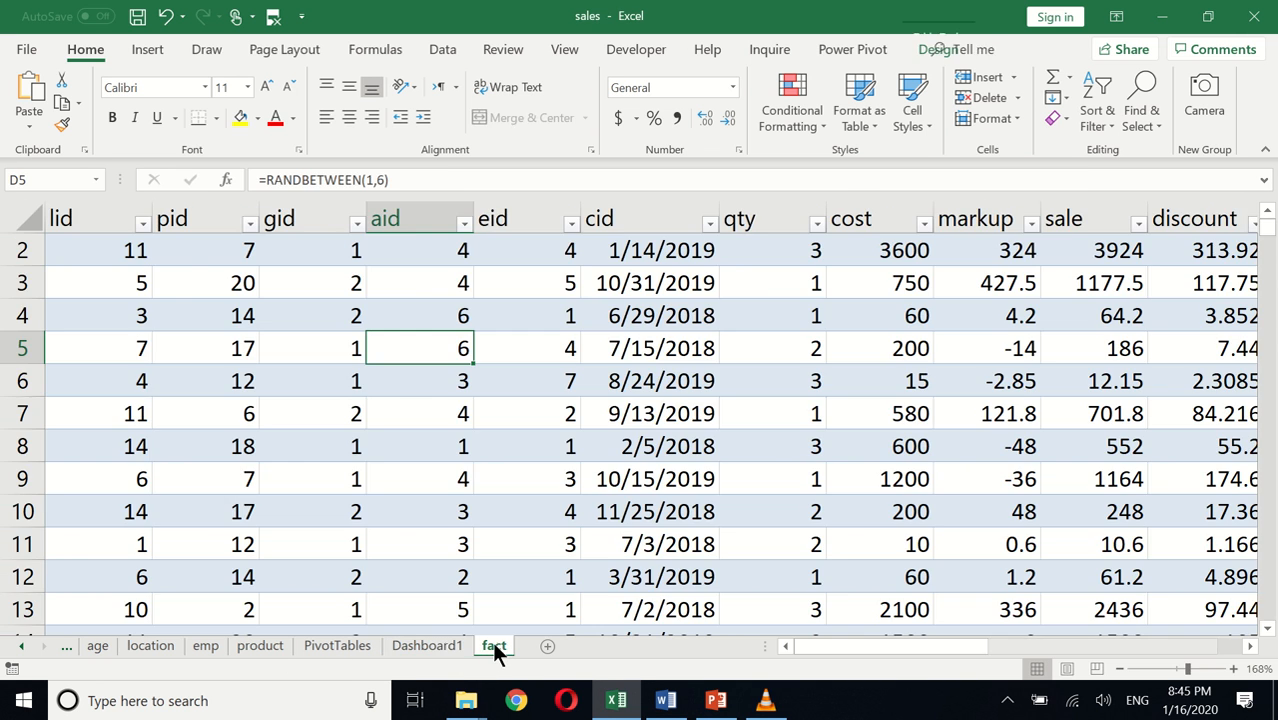
{"action": "left_click", "coordinate": [355, 449]}
{"action": "left_click", "coordinate": [147, 50]}
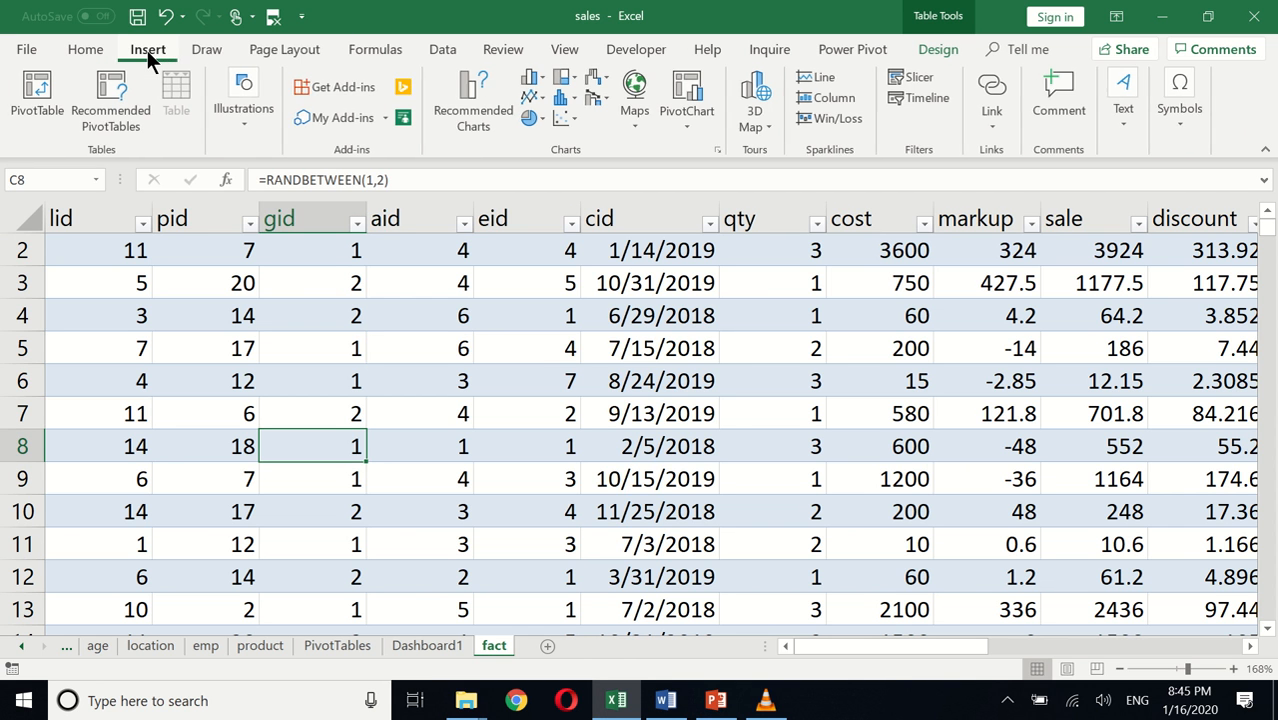
{"action": "left_click", "coordinate": [39, 89]}
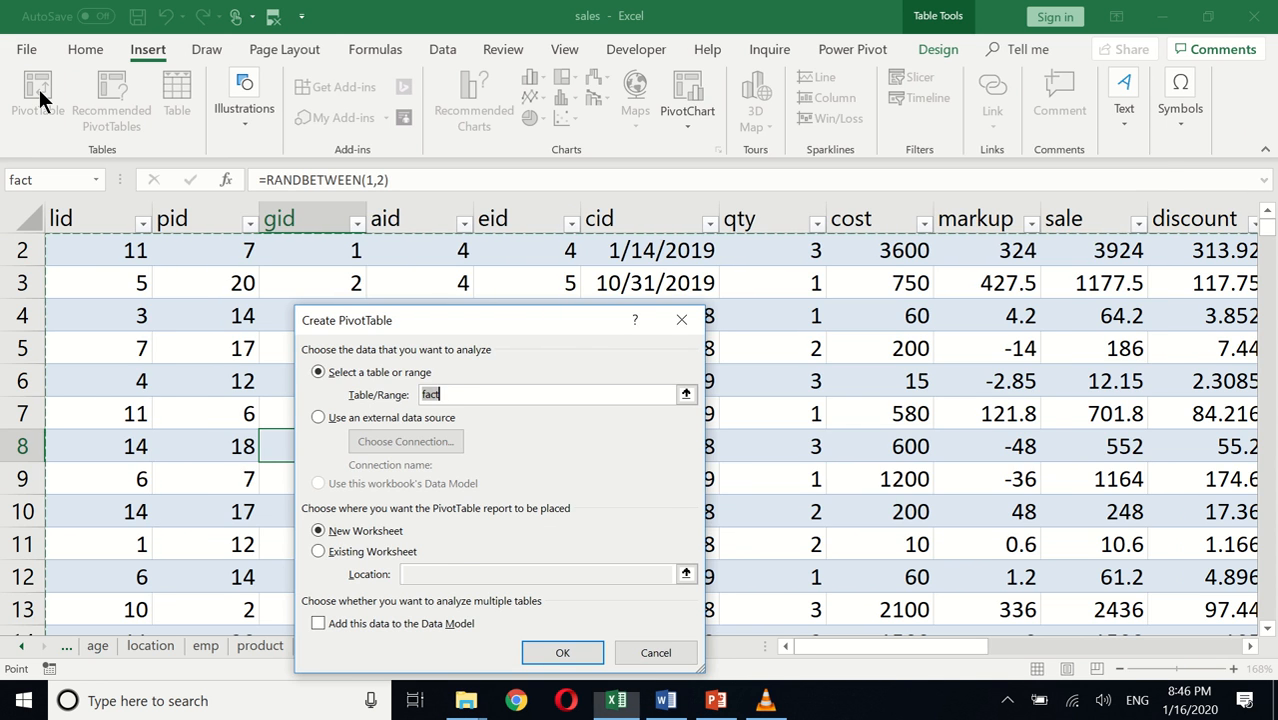
{"action": "key", "text": "alt+Tab"}
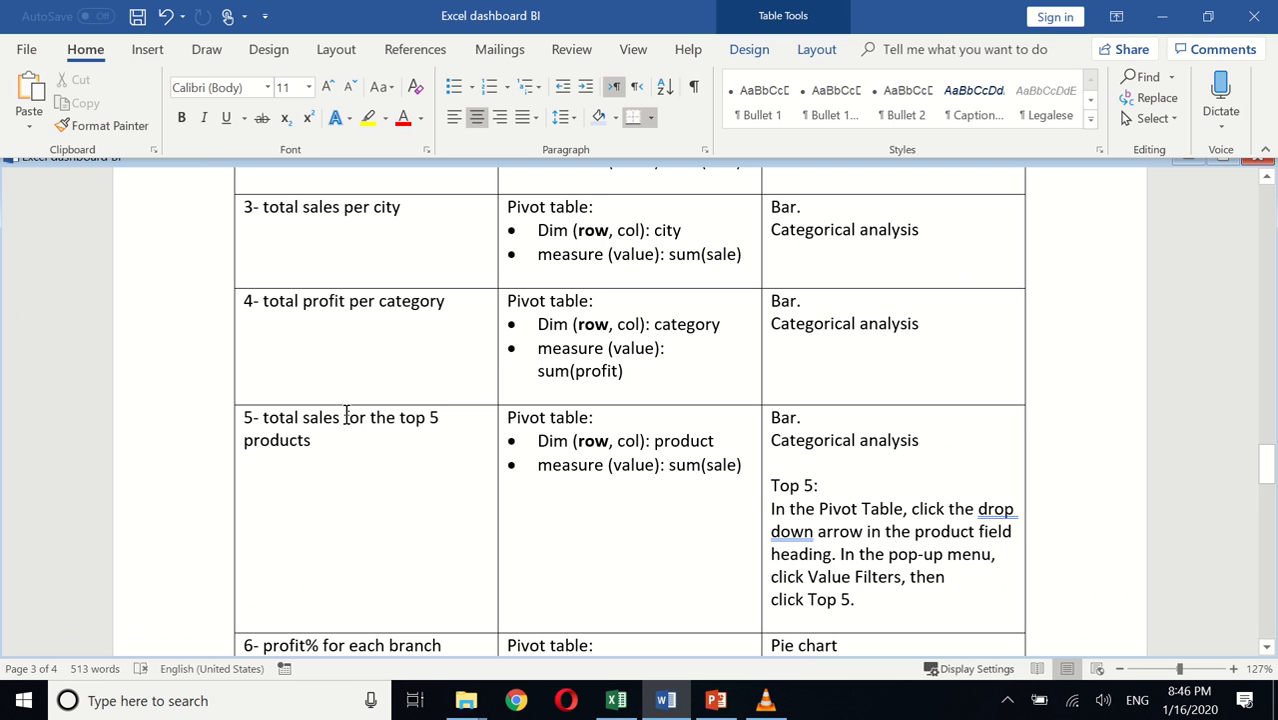
{"action": "key", "text": "alt+Tab"}
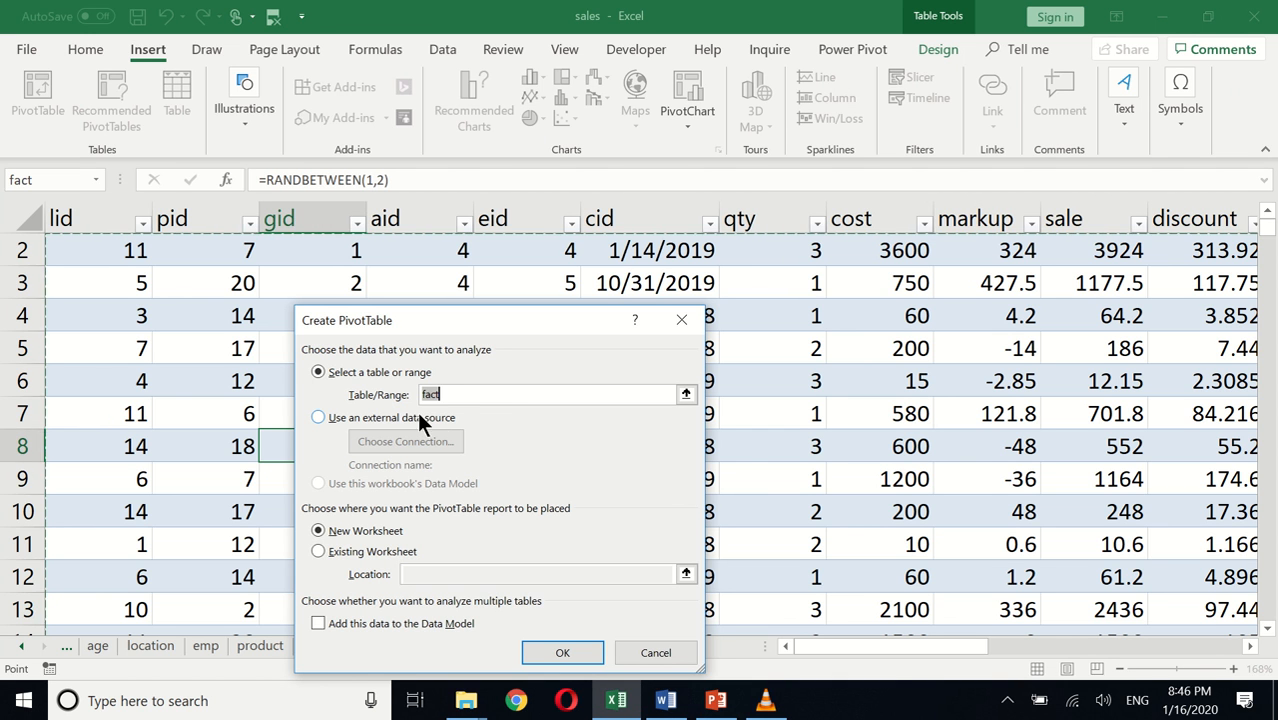
{"action": "left_click", "coordinate": [372, 556]}
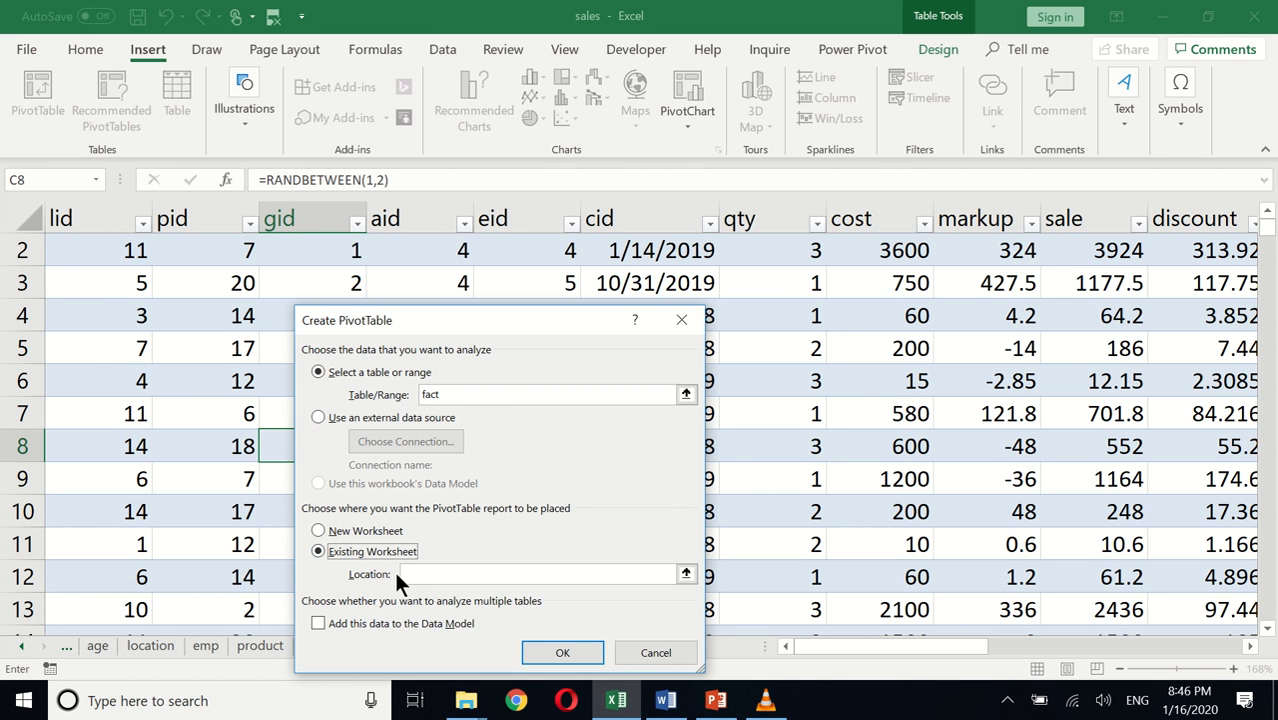
{"action": "left_click_drag", "start_coordinate": [488, 317], "coordinate": [693, 187]}
{"action": "left_click", "coordinate": [334, 645]}
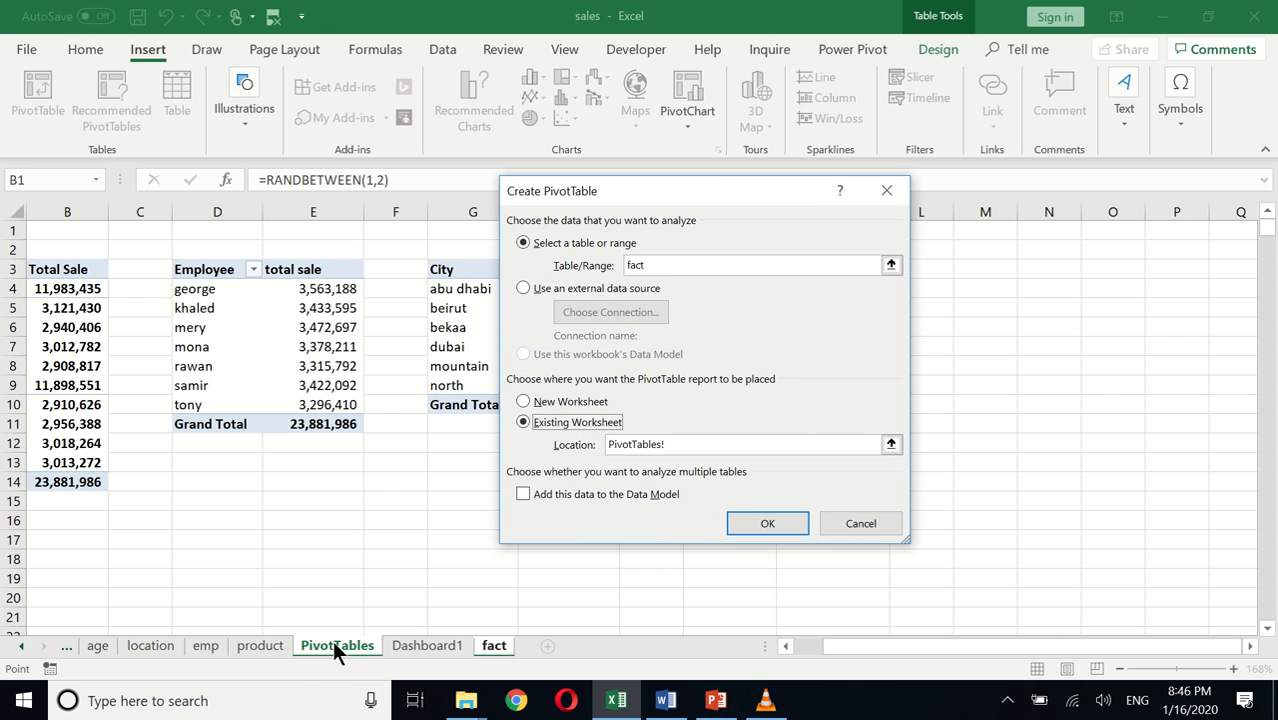
{"action": "left_click", "coordinate": [757, 522]}
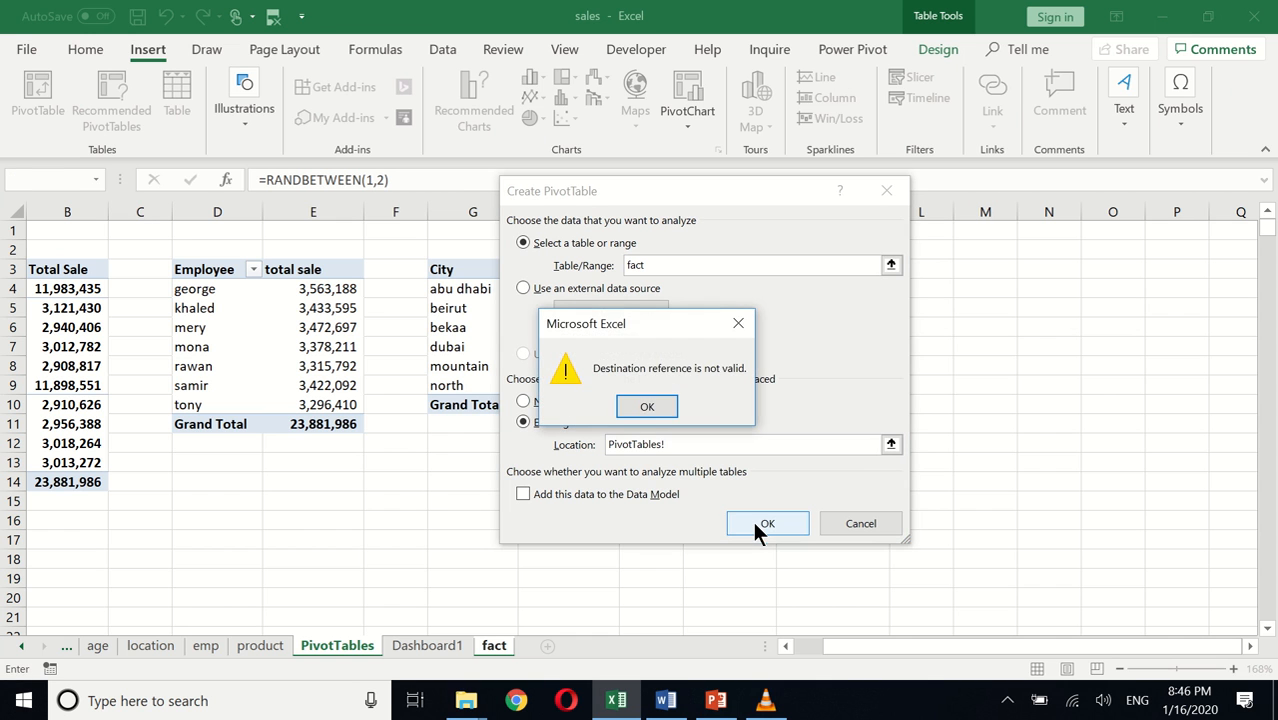
{"action": "left_click", "coordinate": [647, 407]}
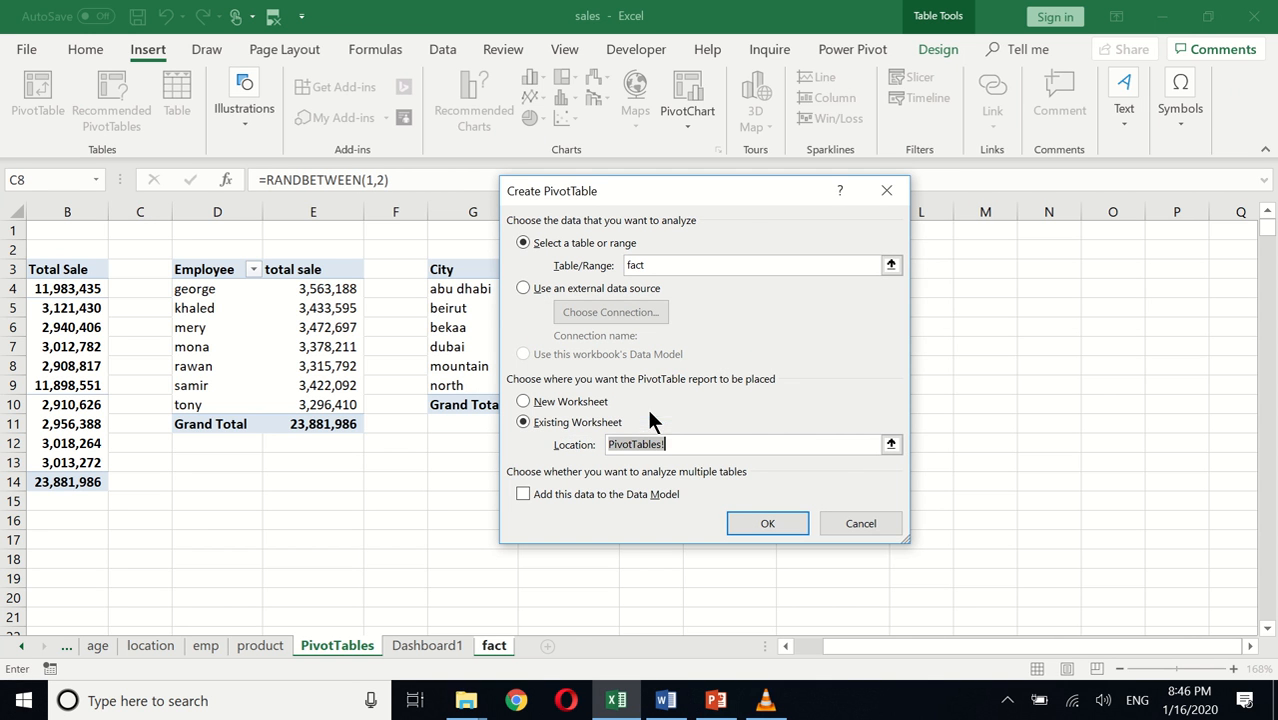
{"action": "left_click", "coordinate": [68, 540]}
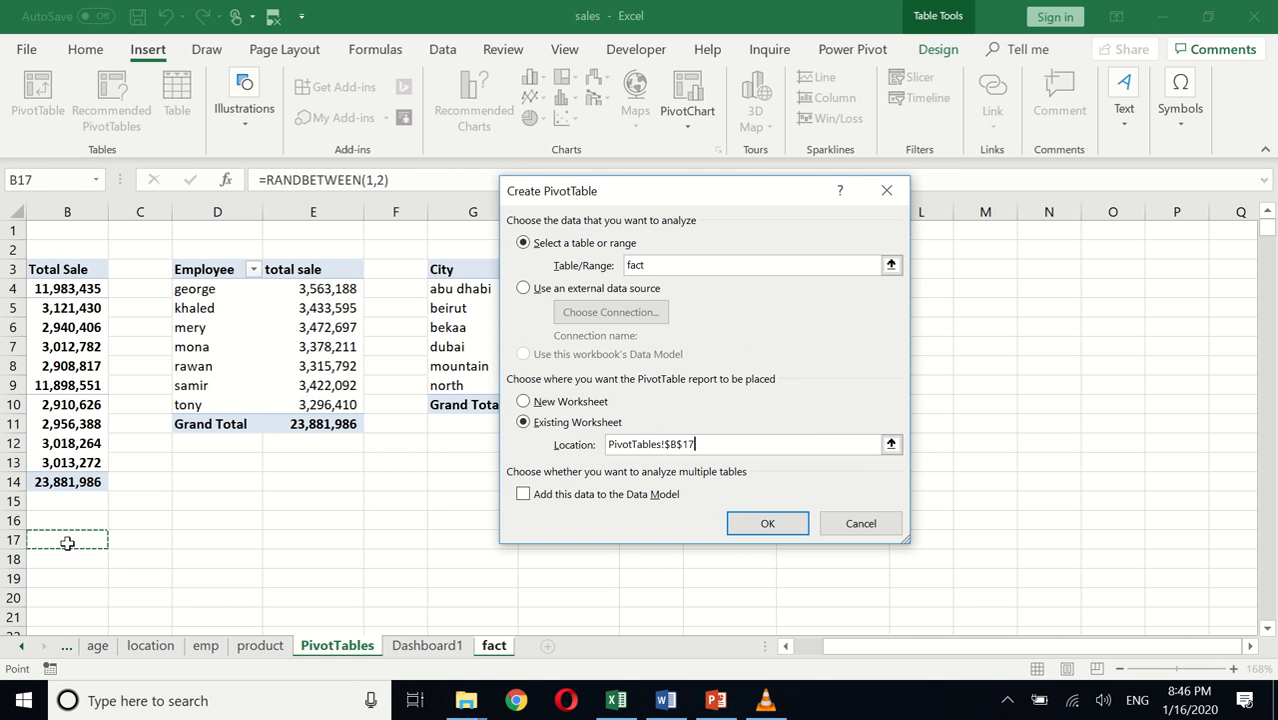
{"action": "left_click", "coordinate": [770, 525]}
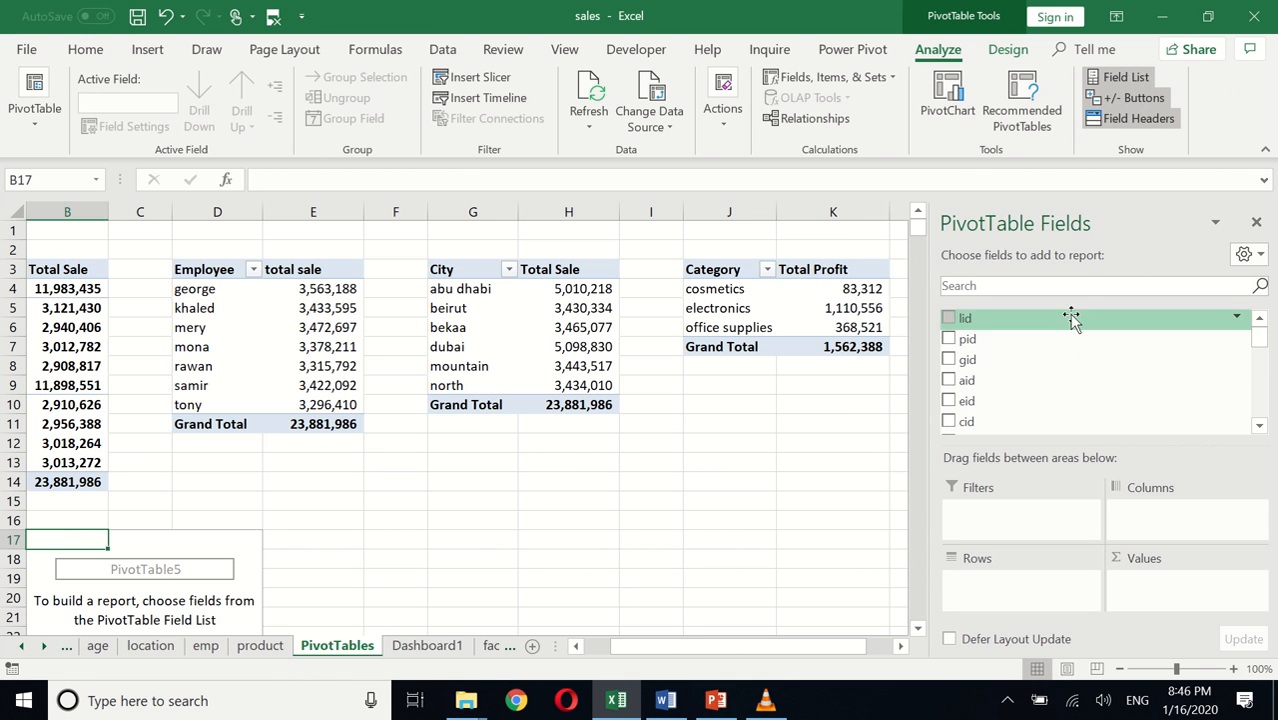
Step: Search the field list for "pro" and add the product field to the rows of the new PivotTable
{"action": "left_click", "coordinate": [1082, 287]}
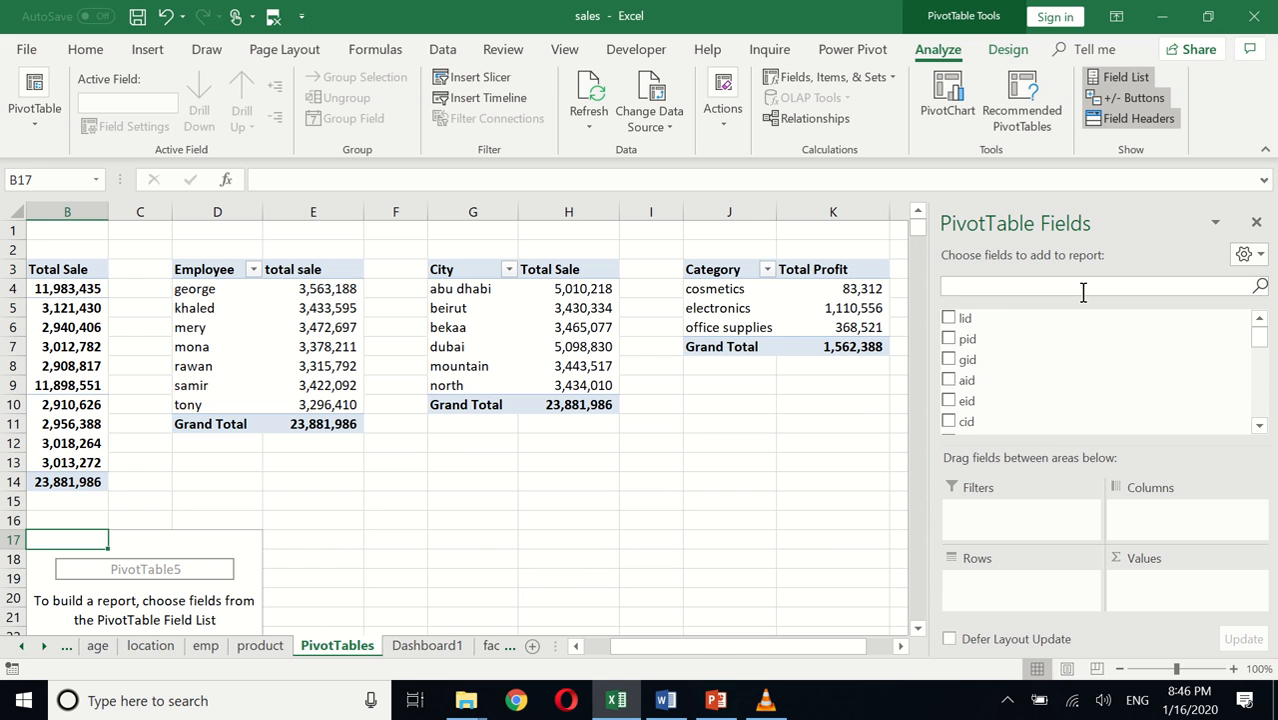
{"action": "type", "text": "pro"}
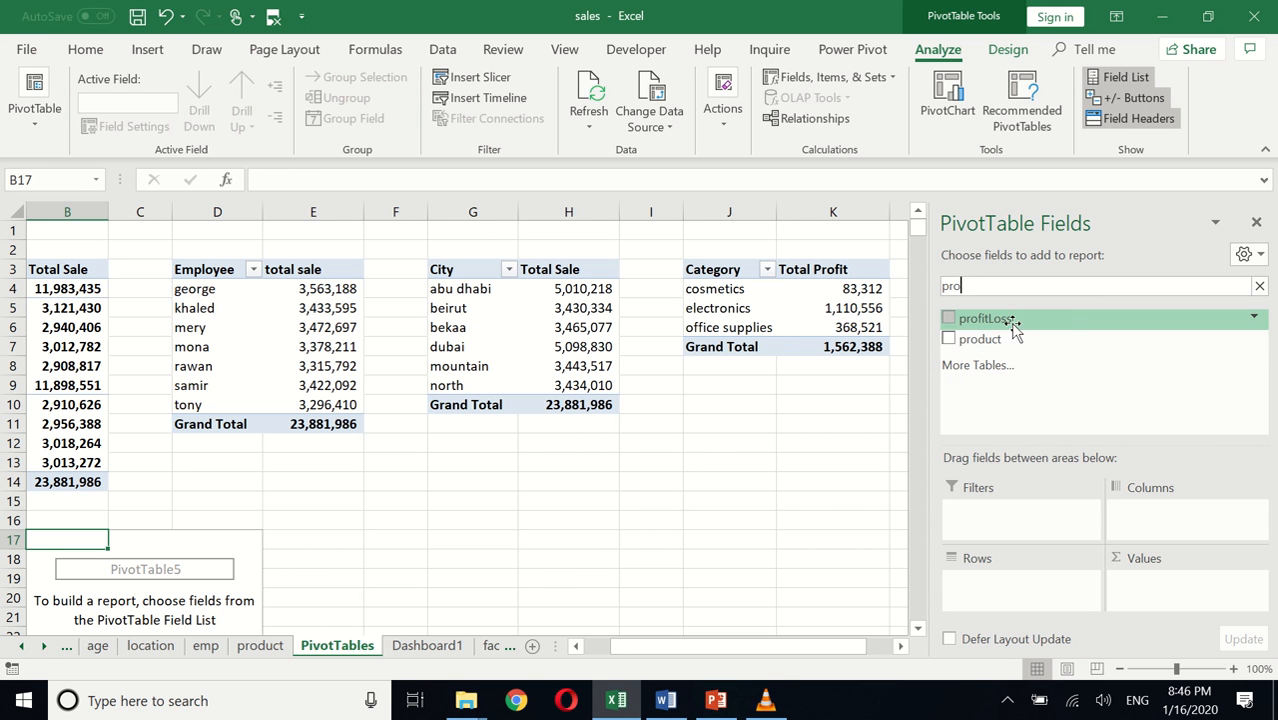
{"action": "left_click_drag", "start_coordinate": [995, 341], "coordinate": [1015, 583]}
Step: Check the required measure in the Word document, add the sale field as the PivotTable's summed value, and close the field list
{"action": "left_click", "coordinate": [1021, 289]}
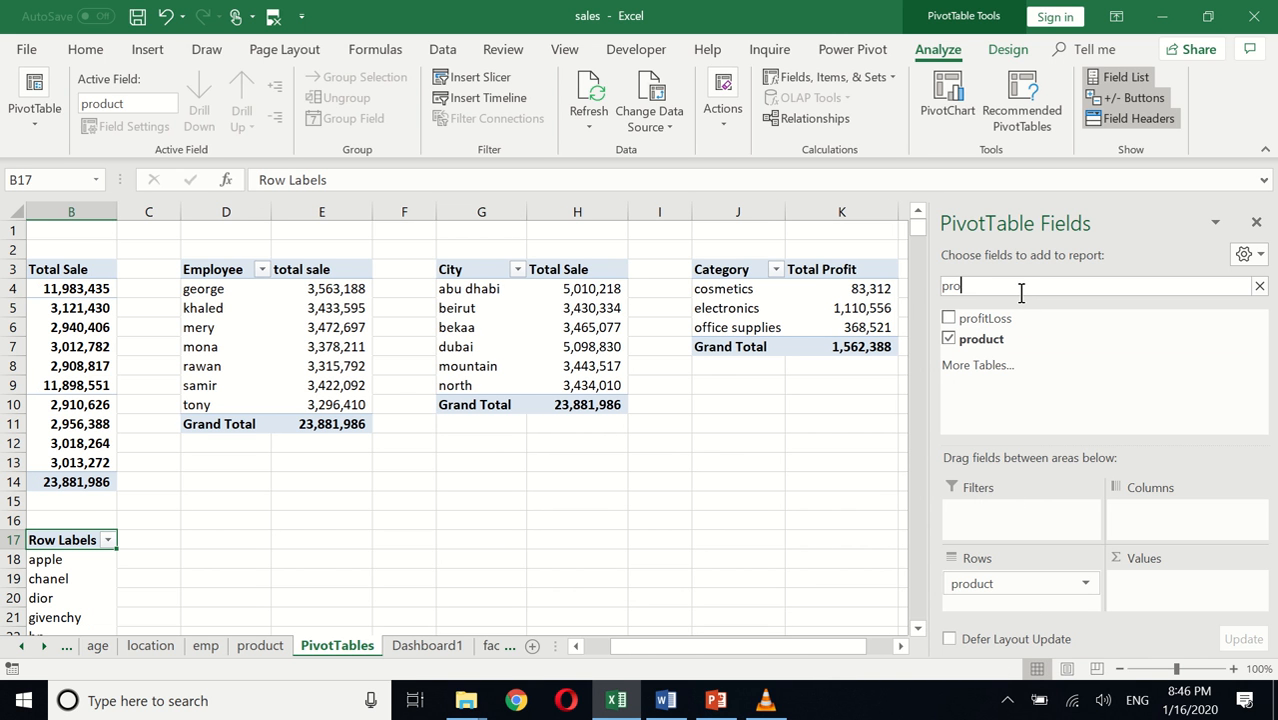
{"action": "key", "text": "alt+Tab"}
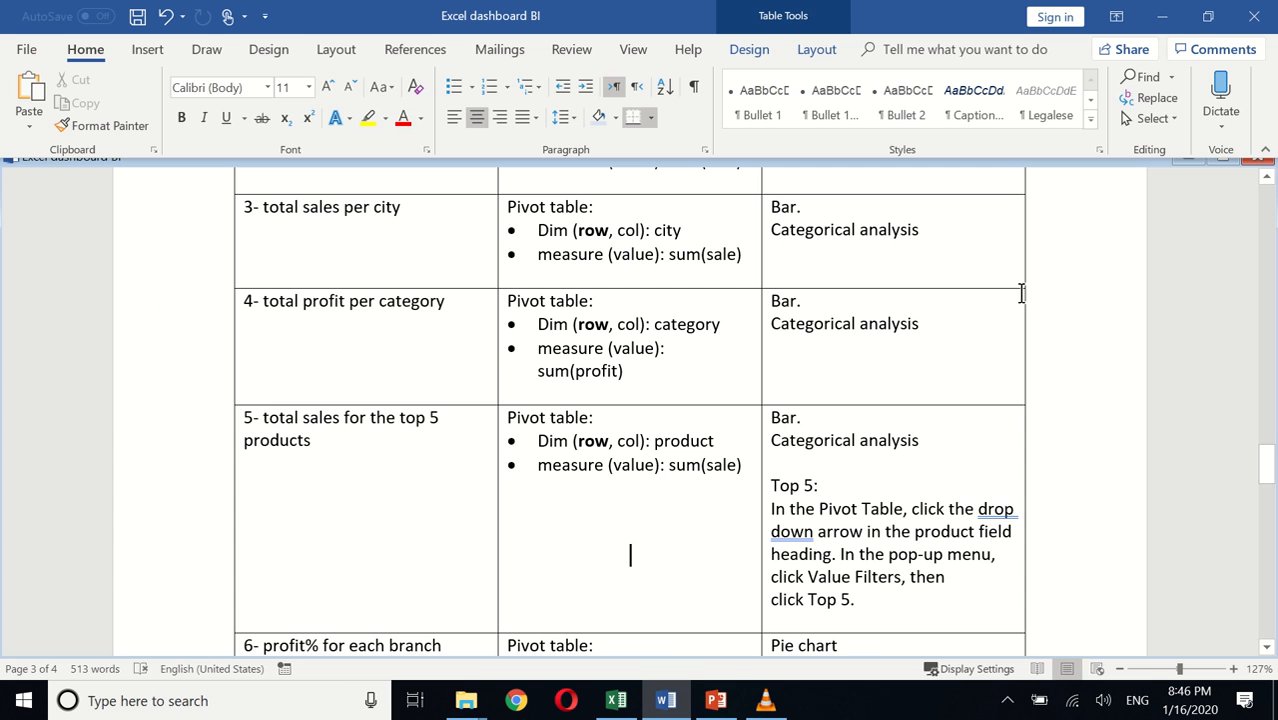
{"action": "key", "text": "alt+Tab"}
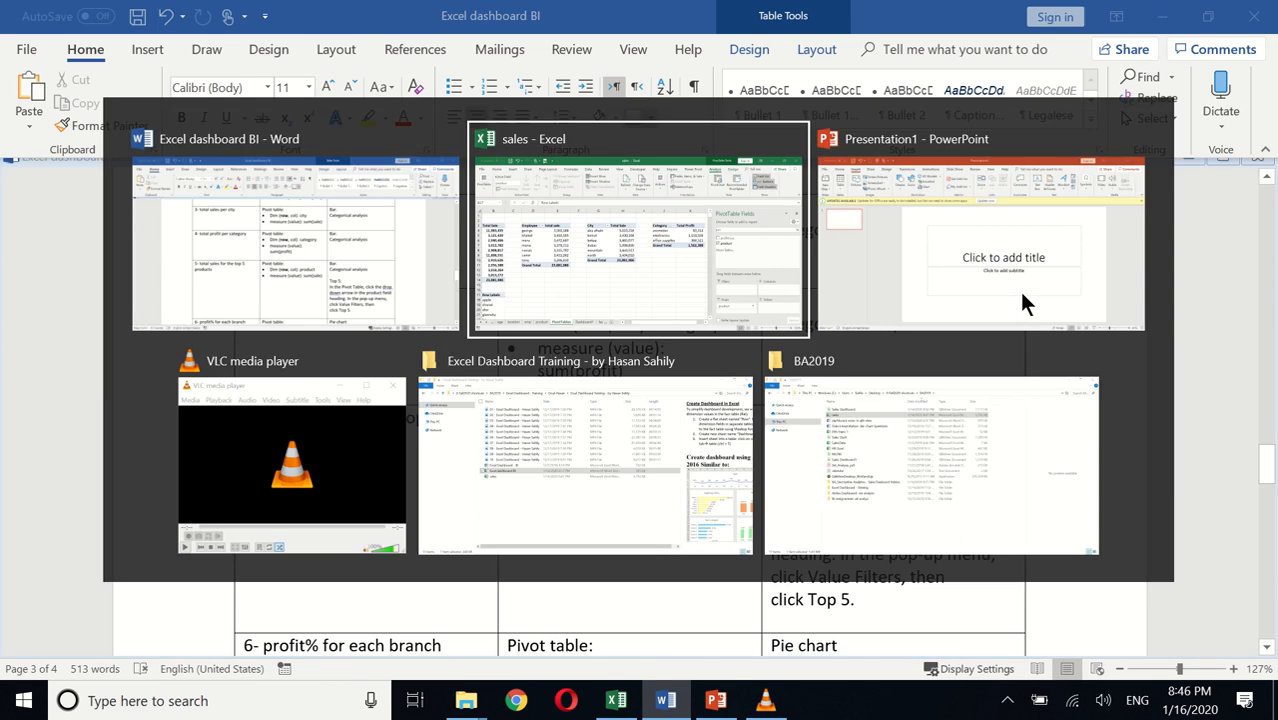
{"action": "key", "text": "BackSpace"}
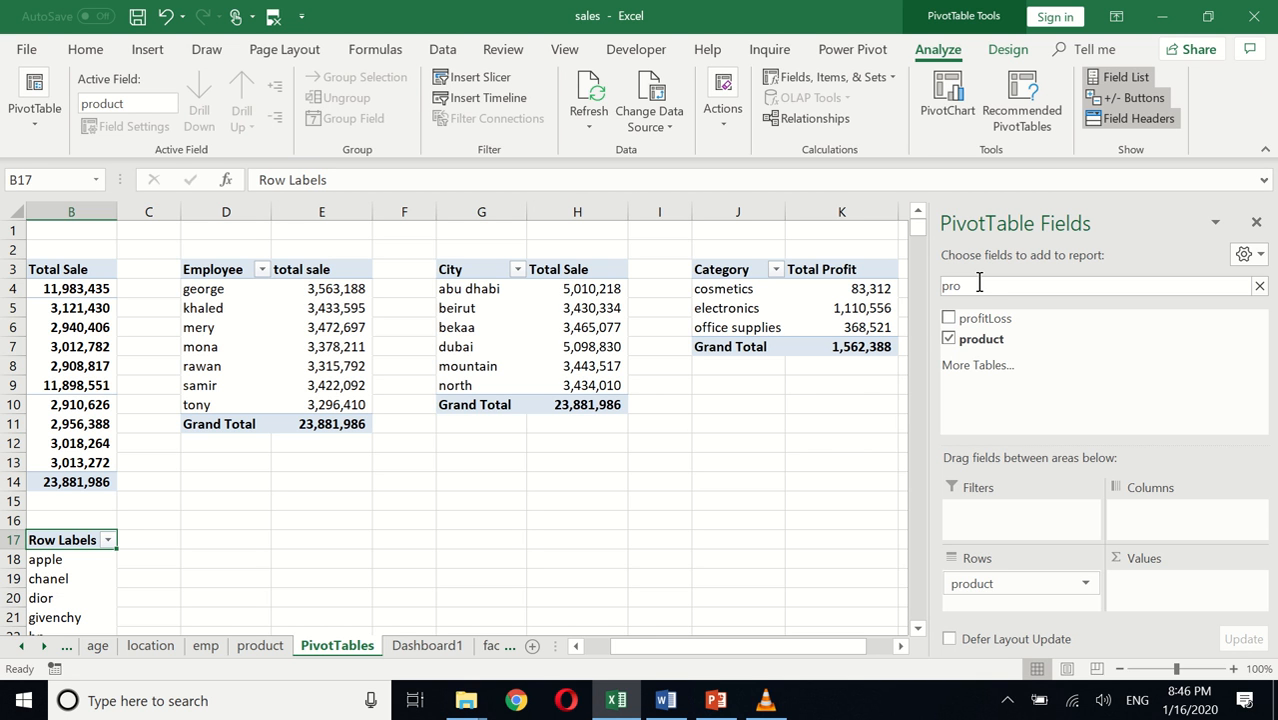
{"action": "key", "text": "BackSpace"}
{"action": "key", "text": "BackSpace"}
{"action": "key", "text": "BackSpace"}
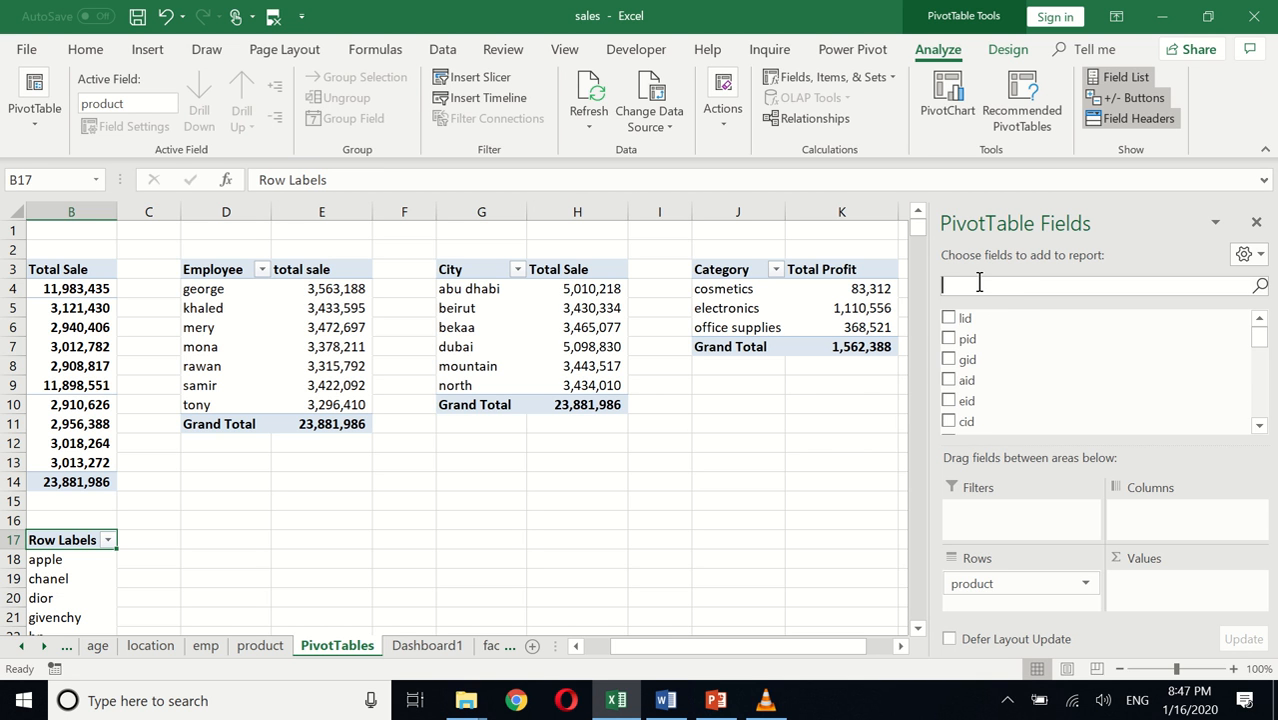
{"action": "type", "text": "sal"}
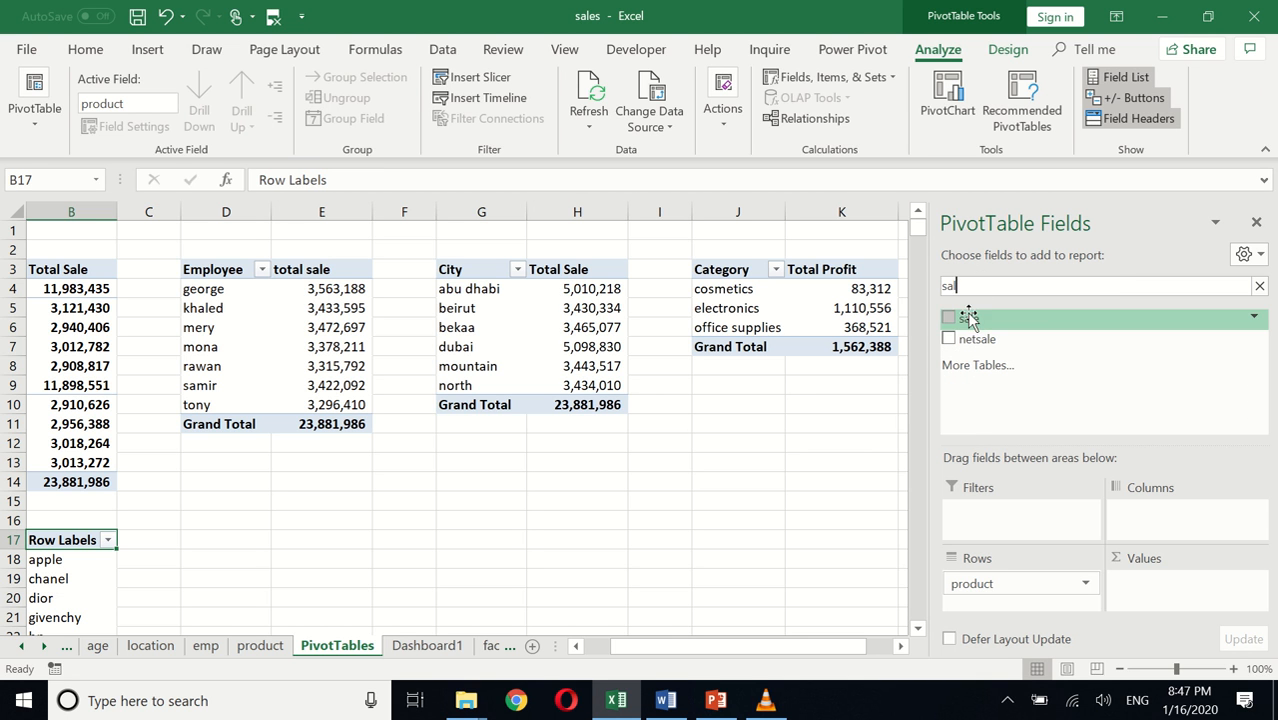
{"action": "left_click_drag", "start_coordinate": [968, 318], "coordinate": [1137, 594]}
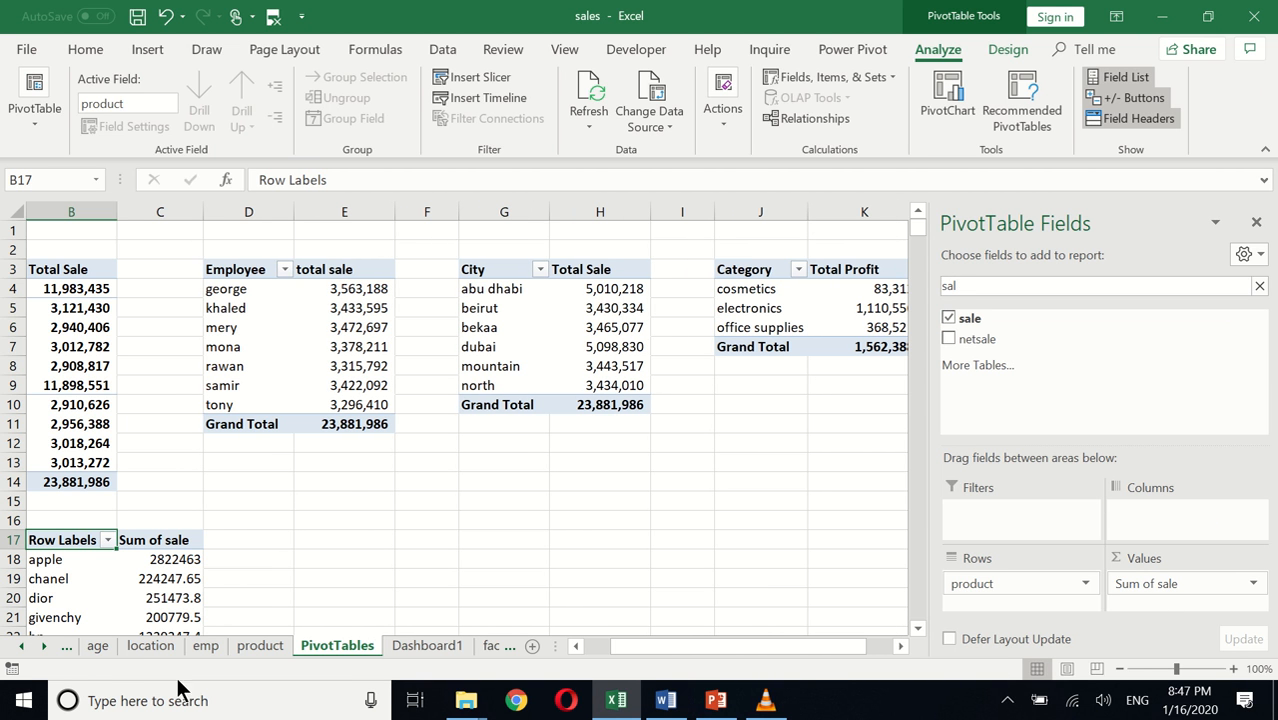
{"action": "left_click", "coordinate": [1255, 224]}
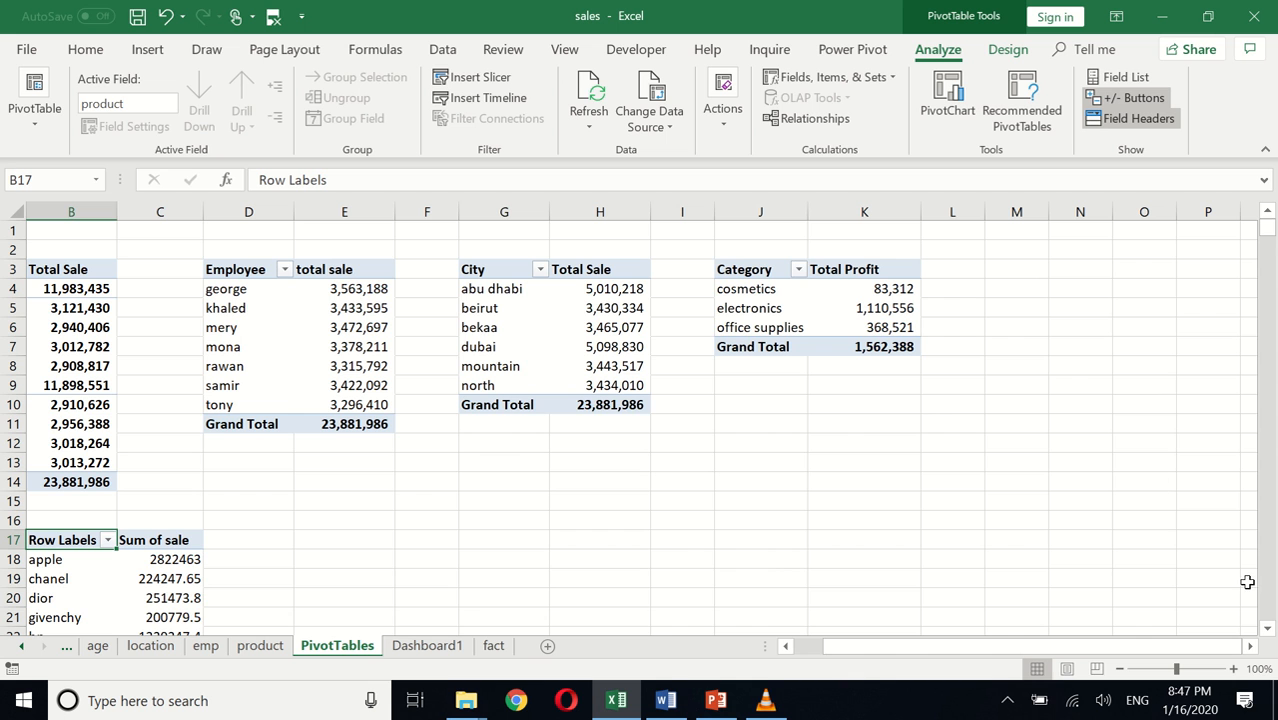
Step: Rename the new PivotTable's headers in B17 and C17 to "Product" and "total sale"
{"action": "left_click", "coordinate": [1268, 628]}
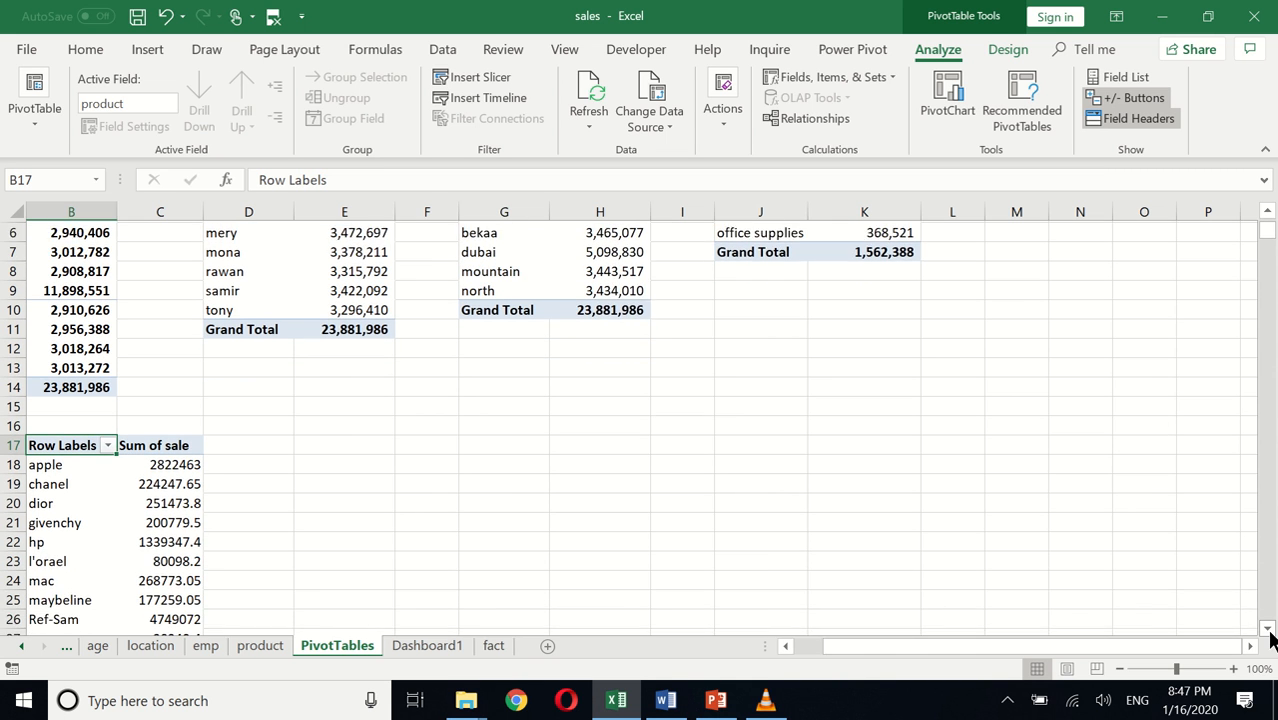
{"action": "left_click", "coordinate": [1267, 628]}
{"action": "left_click", "coordinate": [1267, 628]}
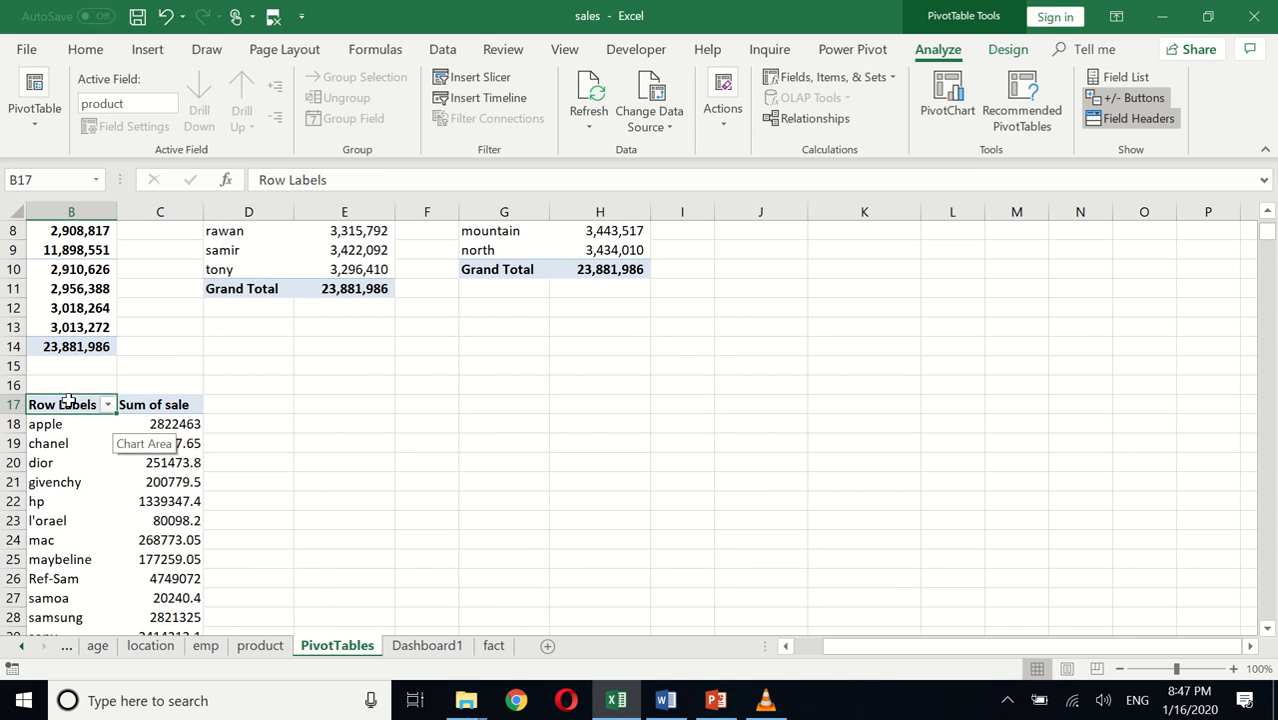
{"action": "type", "text": "Product"}
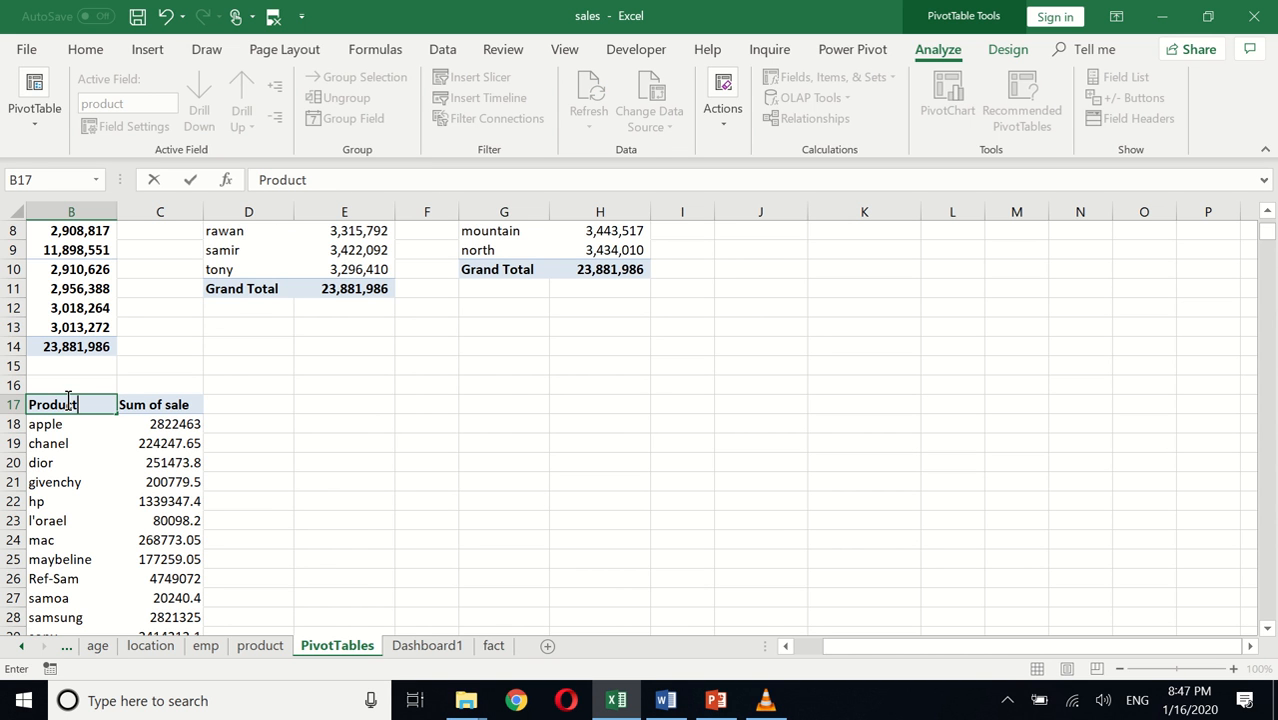
{"action": "left_click", "coordinate": [128, 404]}
{"action": "type", "text": "to"}
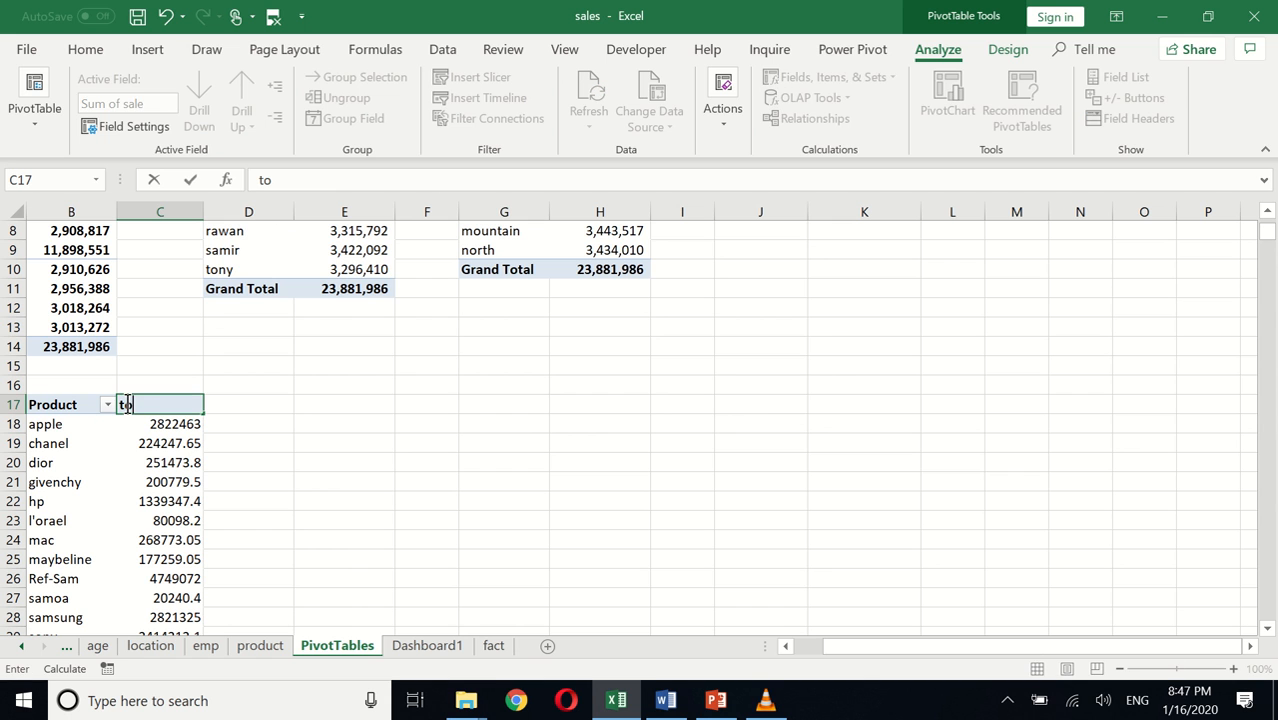
{"action": "type", "text": "tal sale"}
{"action": "left_click", "coordinate": [165, 443]}
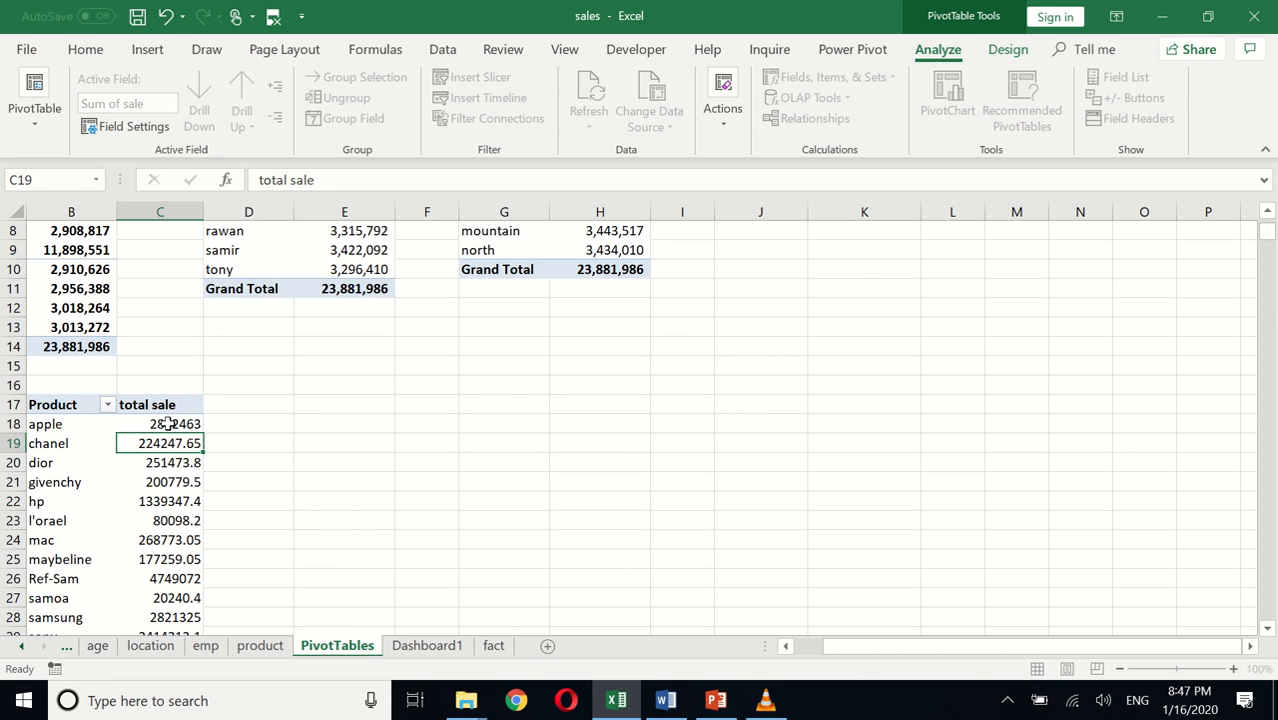
Step: Format the total sale values in C18:C33, including the grand total, with comma style and no decimal places
{"action": "left_click", "coordinate": [166, 424]}
{"action": "key", "text": "shift+Down"}
{"action": "key", "text": "shift+Down"}
{"action": "key", "text": "shift+Down"}
{"action": "key", "text": "shift+Down"}
{"action": "key", "text": "shift+Down"}
{"action": "key", "text": "shift+Down"}
{"action": "key", "text": "shift+Down"}
{"action": "key", "text": "shift+Down"}
{"action": "key", "text": "shift+Down"}
{"action": "key", "text": "shift+Down"}
{"action": "key", "text": "shift+Down"}
{"action": "key", "text": "shift+Down"}
{"action": "key", "text": "shift+Down"}
{"action": "key", "text": "shift+Down"}
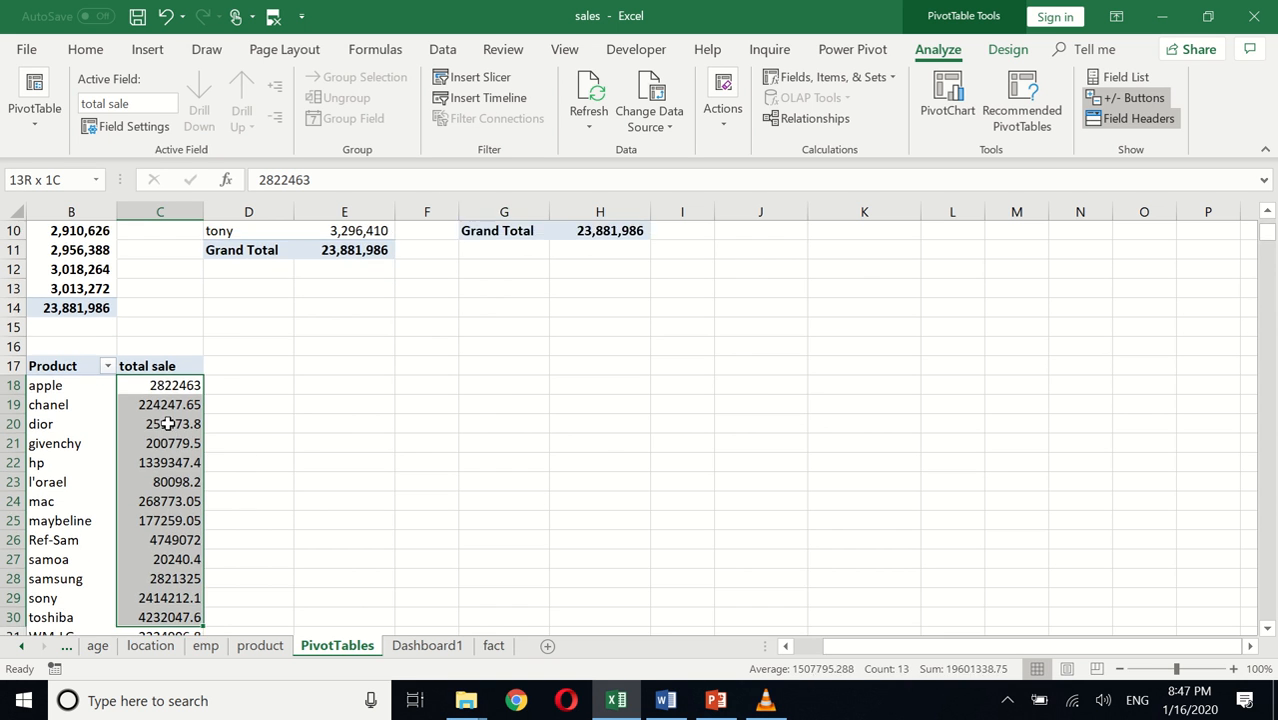
{"action": "key", "text": "shift+Down"}
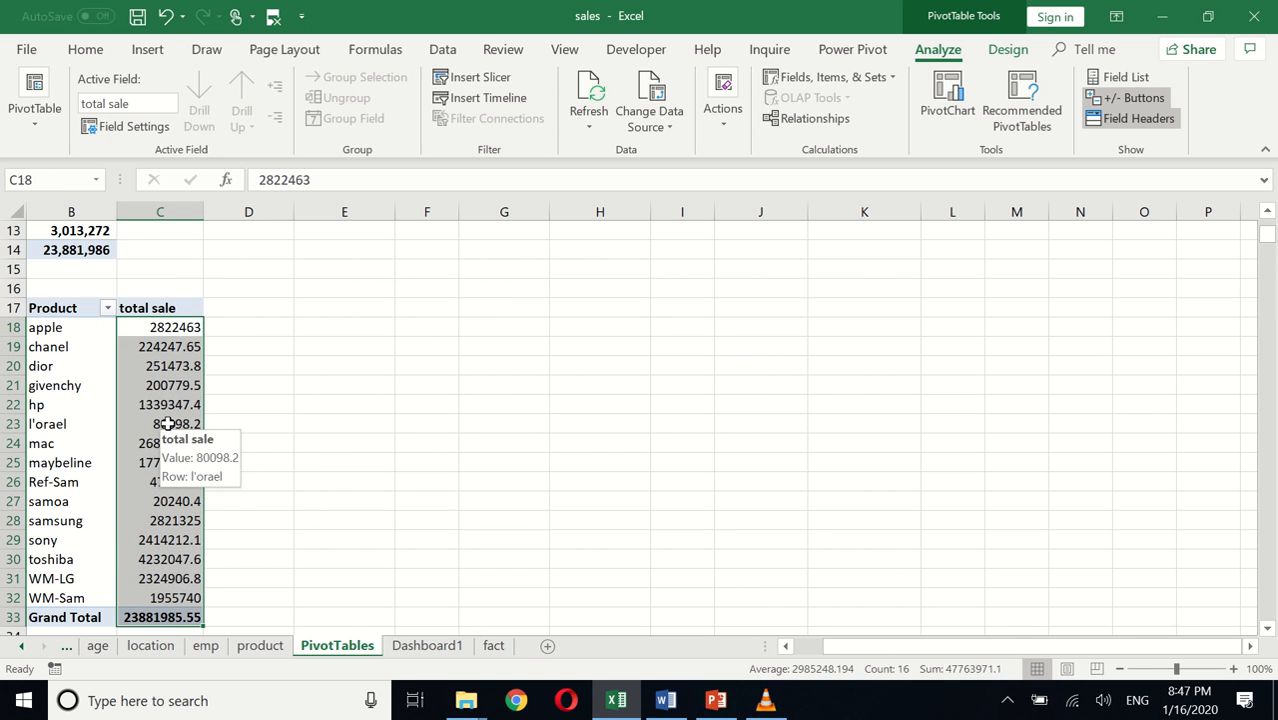
{"action": "left_click", "coordinate": [86, 50]}
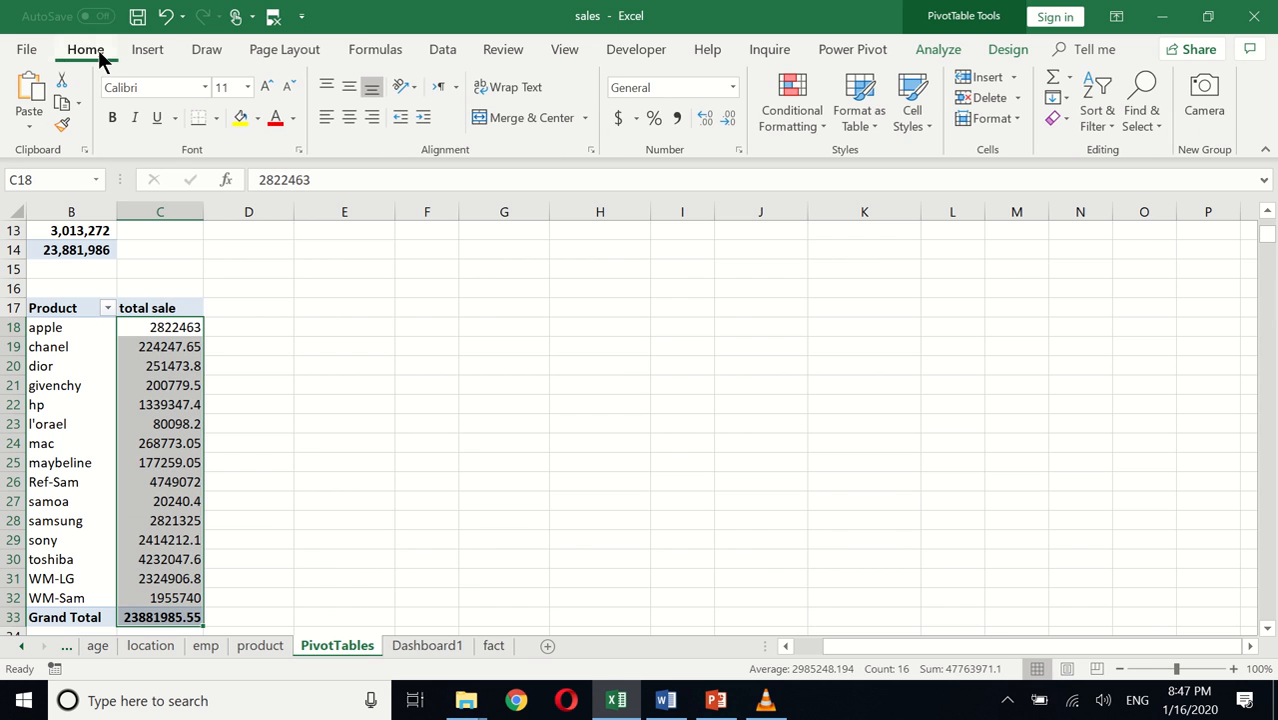
{"action": "left_click", "coordinate": [675, 117]}
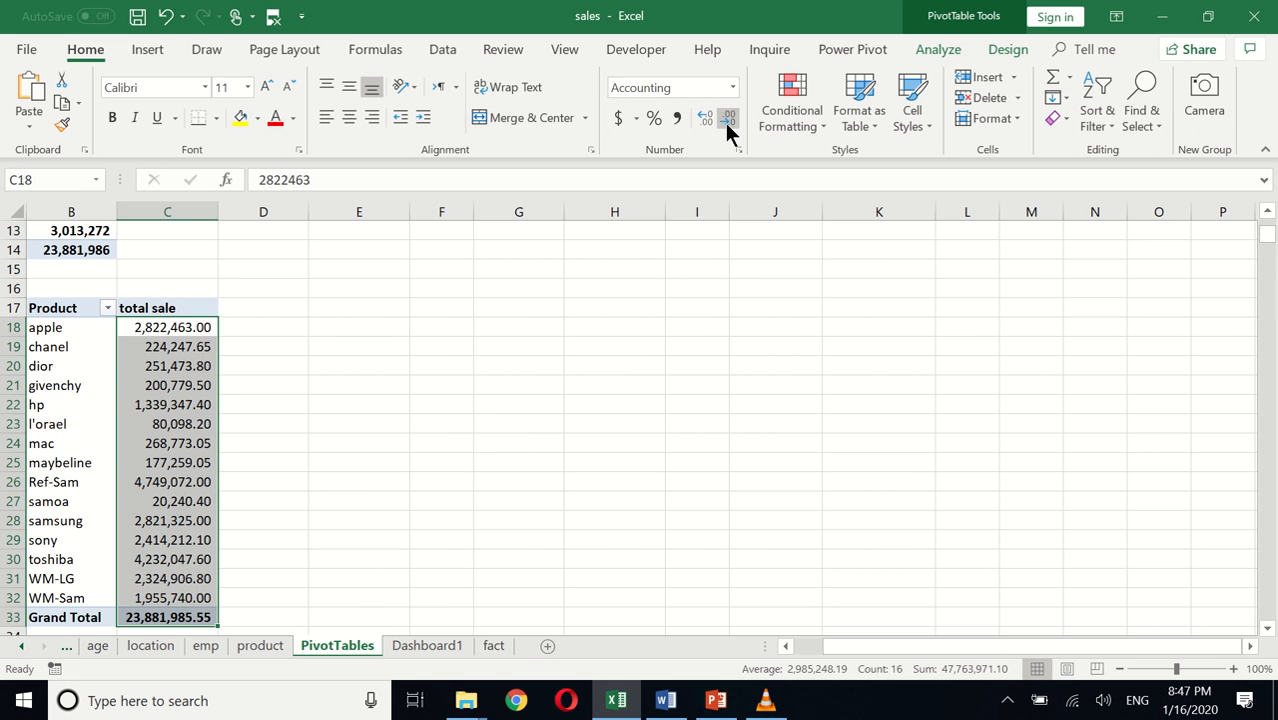
{"action": "left_click", "coordinate": [727, 122]}
{"action": "left_click", "coordinate": [727, 122]}
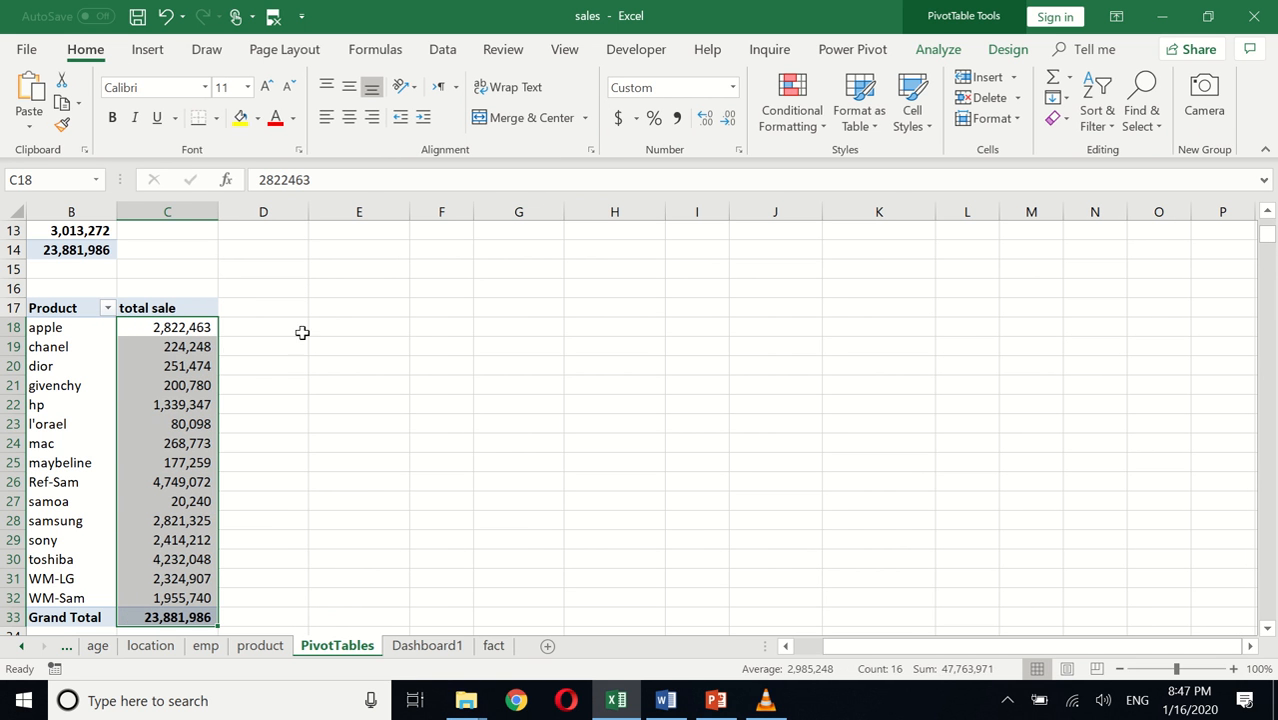
{"action": "left_click", "coordinate": [196, 366]}
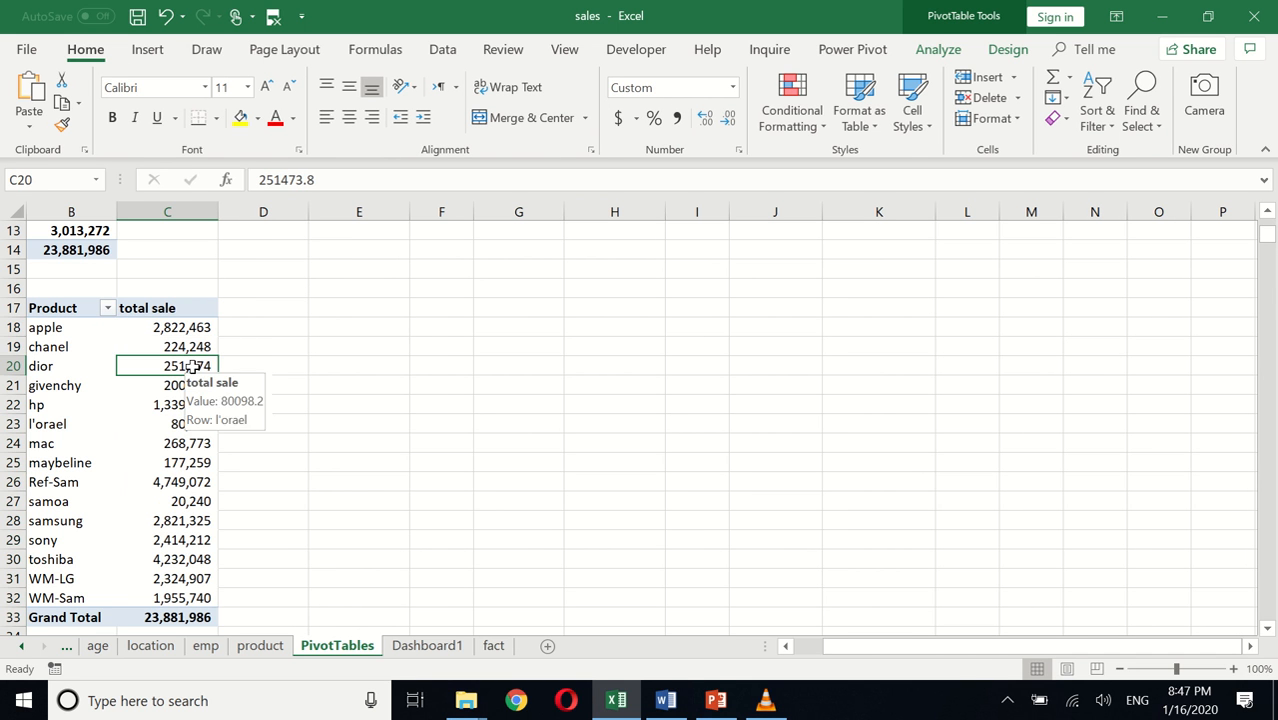
Step: Check the Word document's instructions for the top 5 products item and return to the sales workbook
{"action": "left_click", "coordinate": [662, 704]}
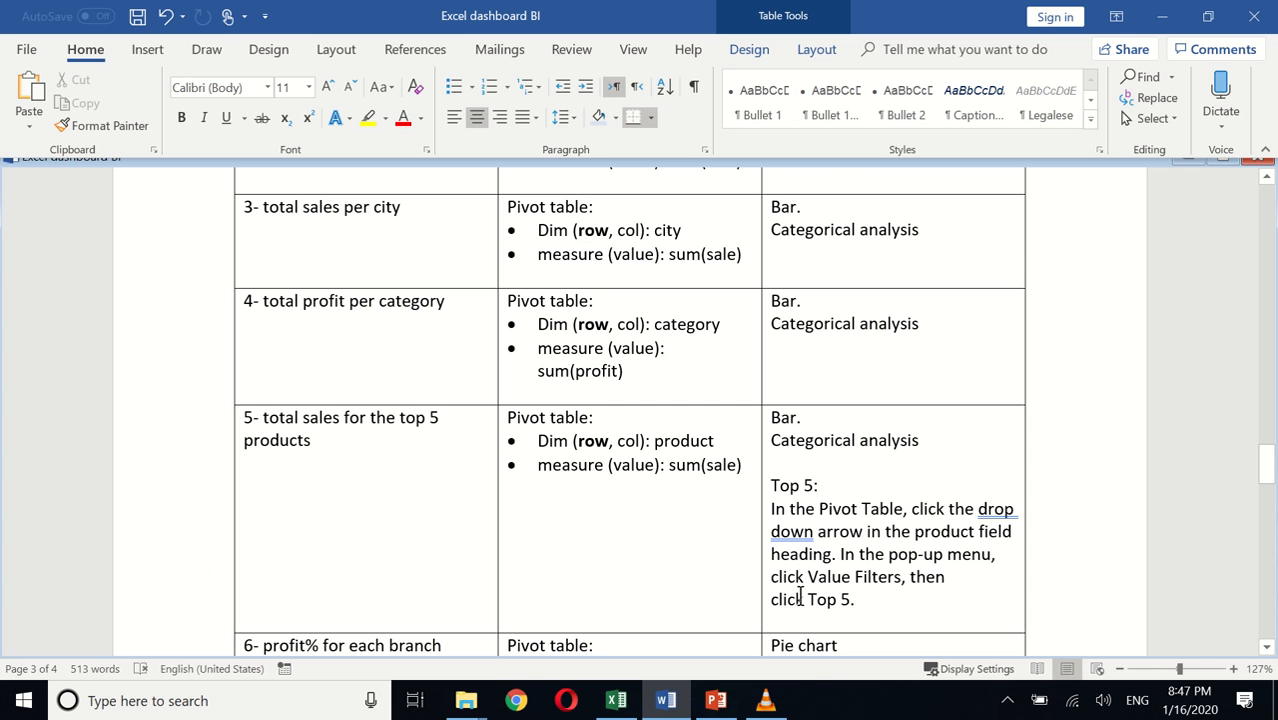
{"action": "key", "text": "alt+Tab"}
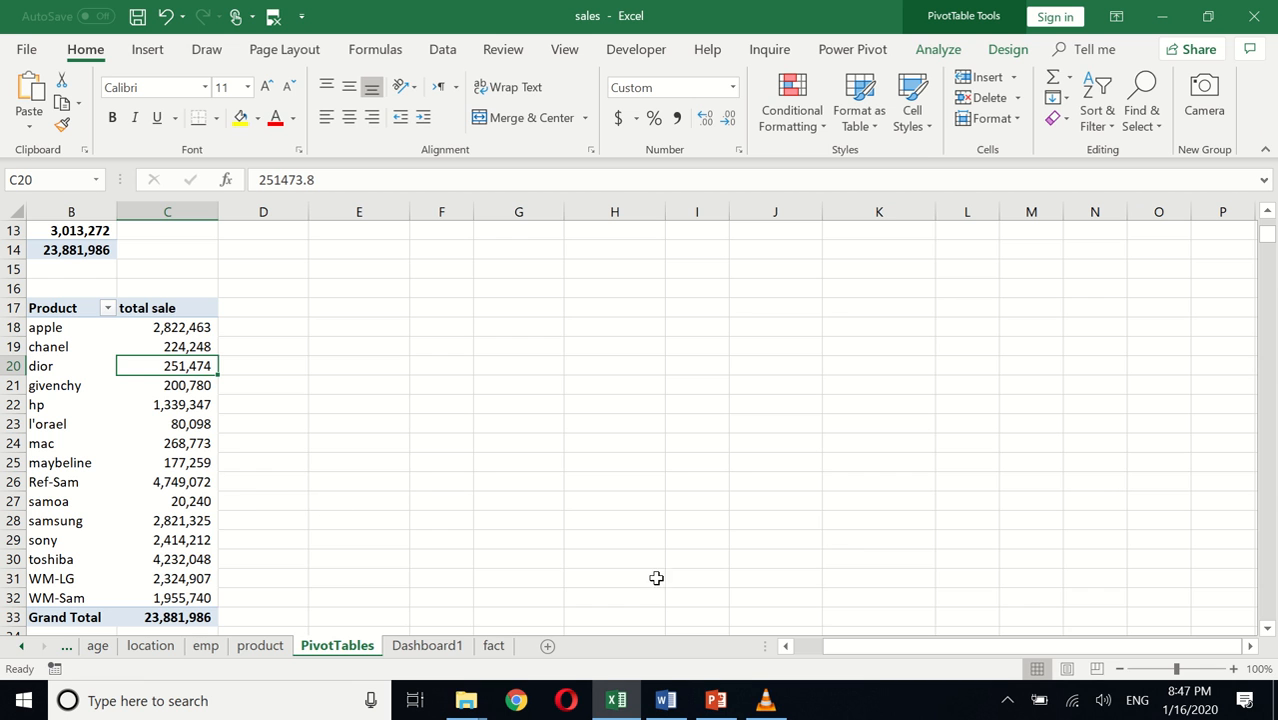
{"action": "left_click", "coordinate": [106, 309]}
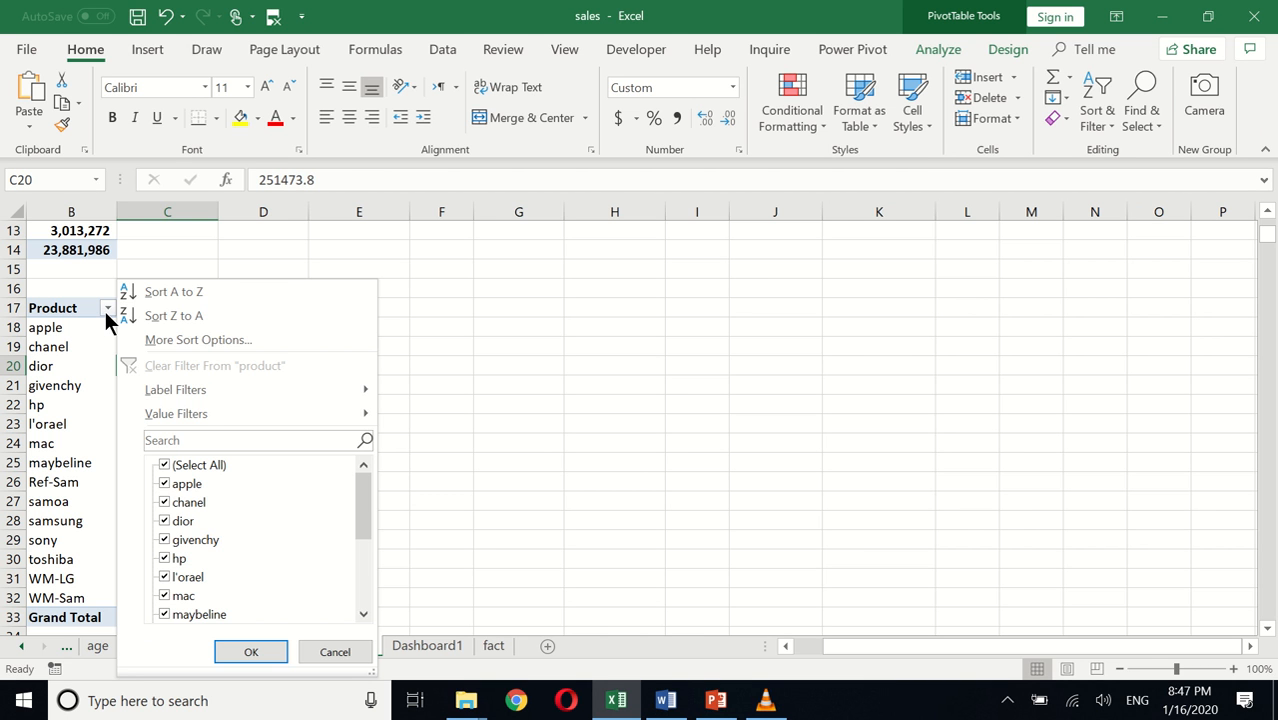
{"action": "left_click", "coordinate": [169, 340]}
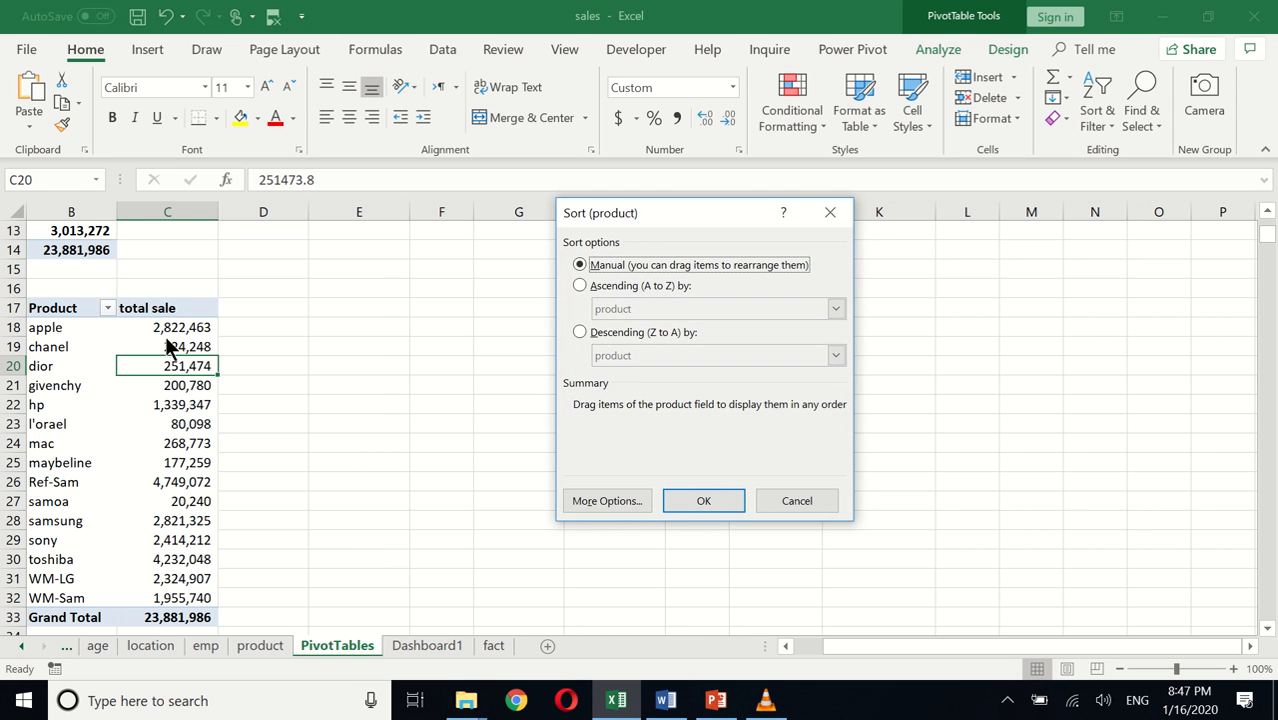
{"action": "left_click", "coordinate": [805, 500]}
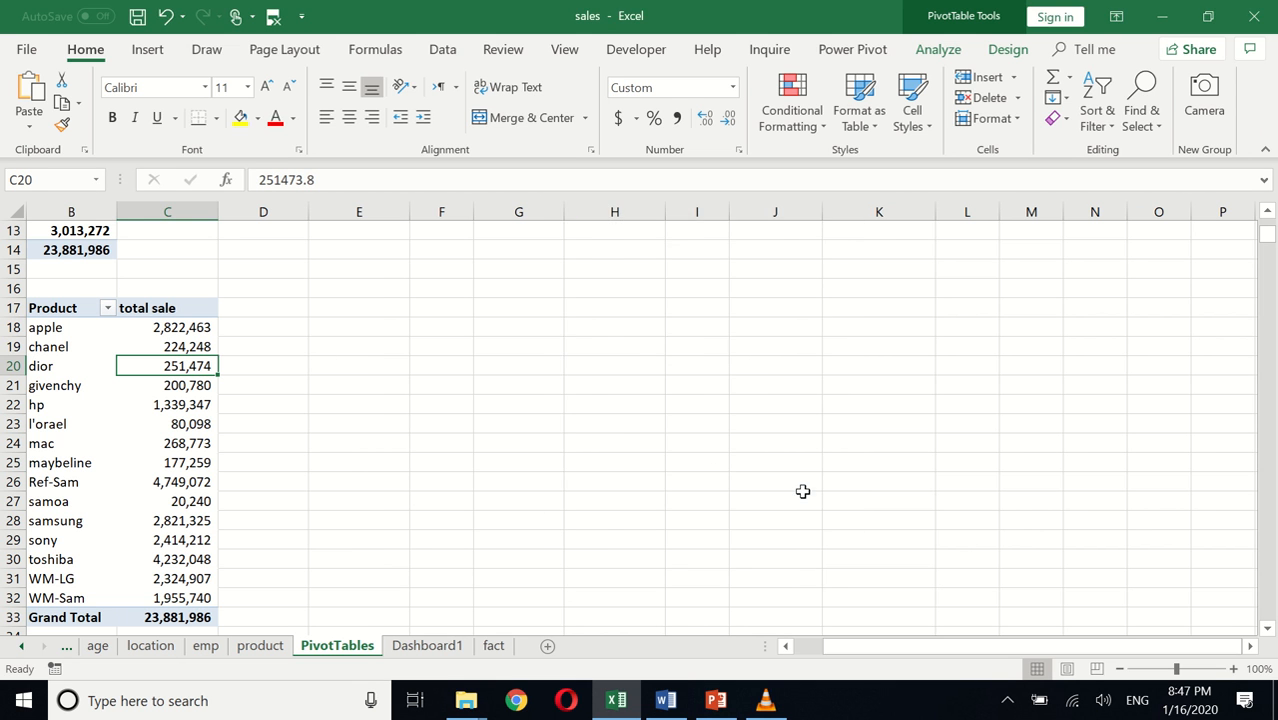
Step: Filter the Product PivotTable with a Top 10 value filter set to the top 5 items by total sale
{"action": "left_click", "coordinate": [108, 312]}
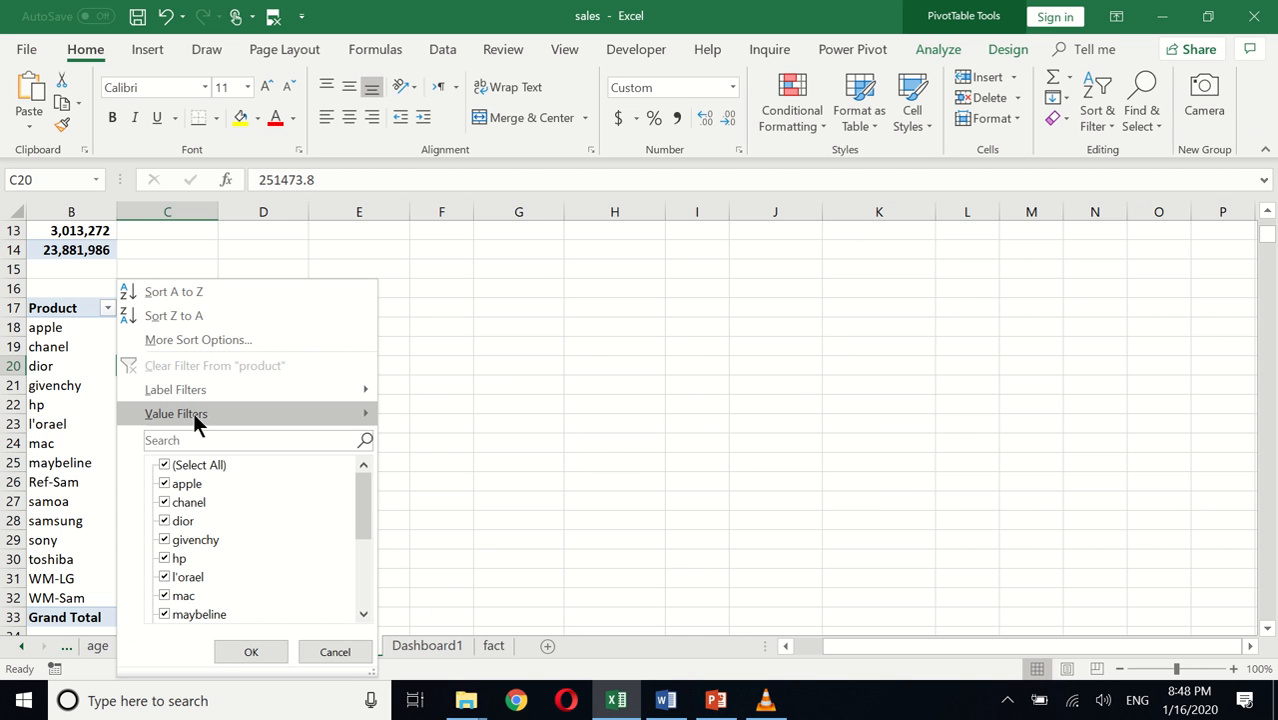
{"action": "mouse_move", "coordinate": [193, 416]}
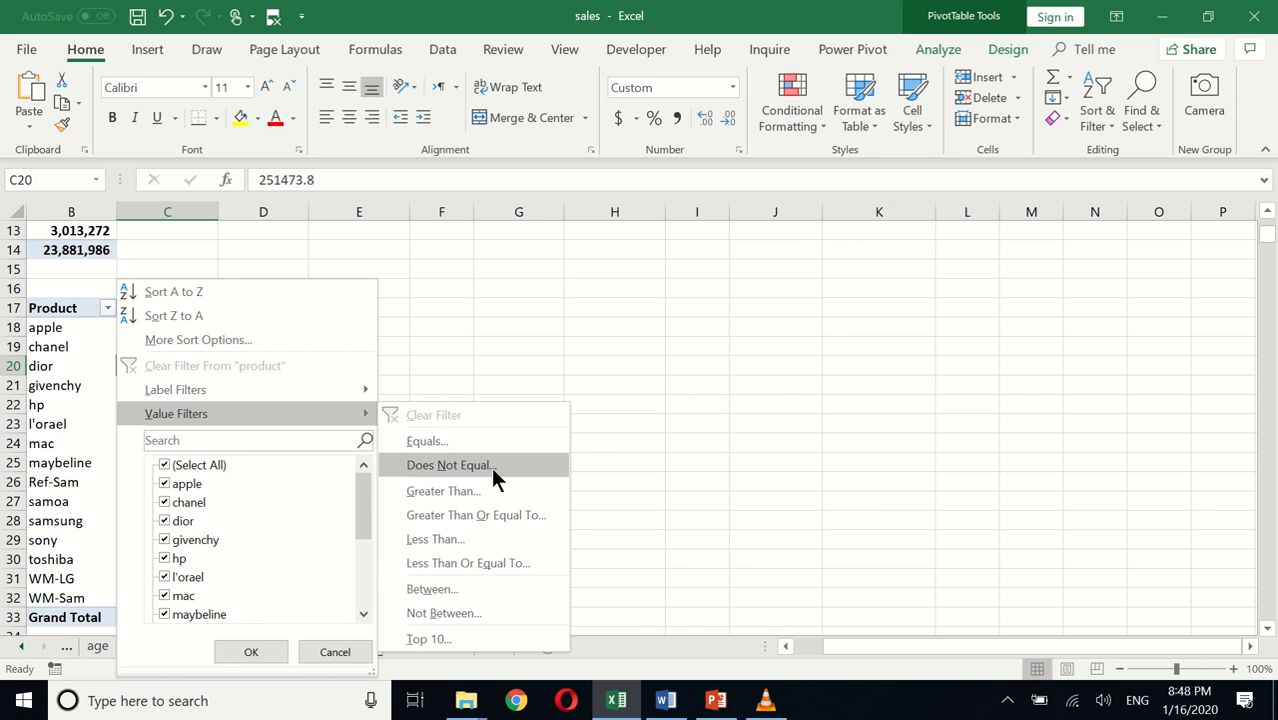
{"action": "left_click", "coordinate": [410, 641]}
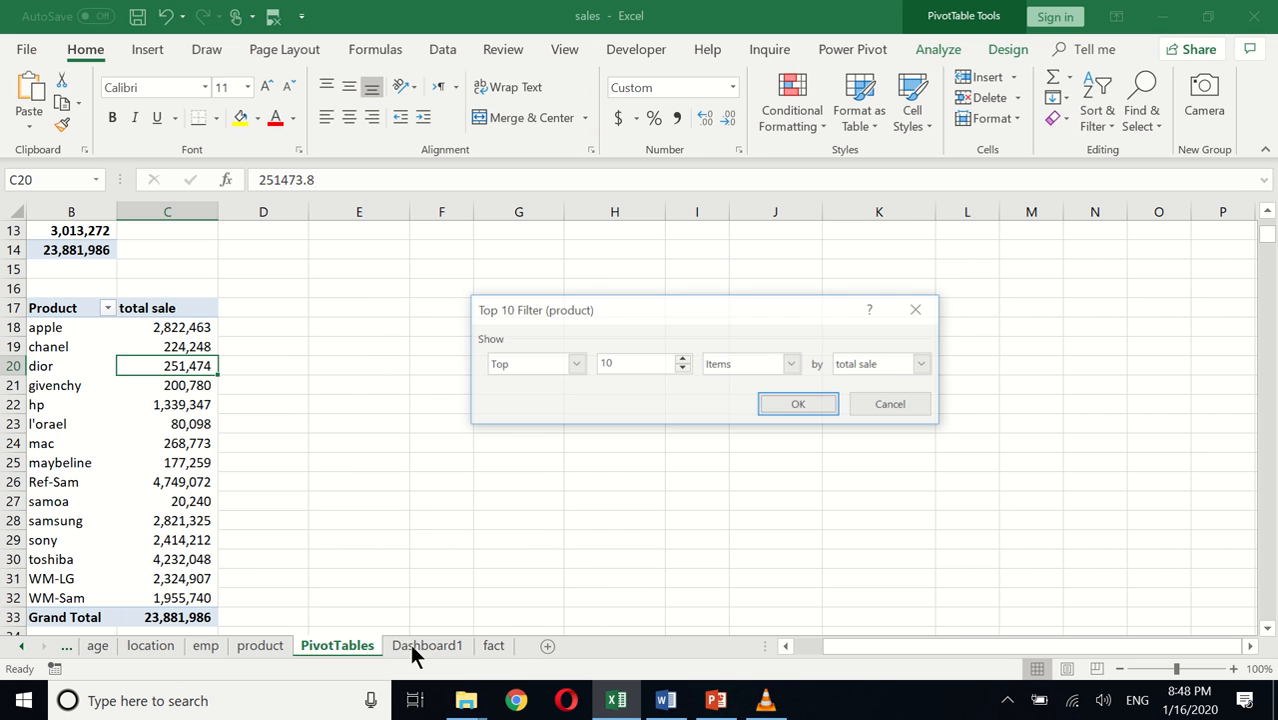
{"action": "double_click", "coordinate": [617, 363]}
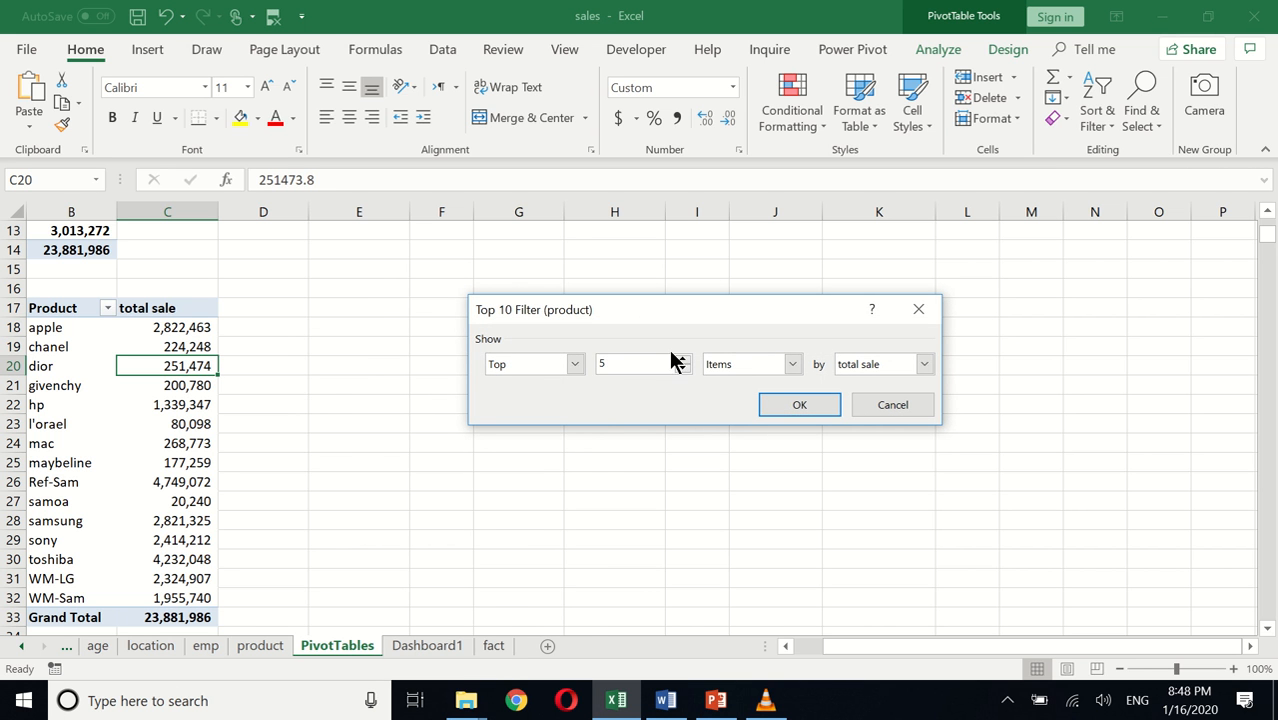
{"action": "left_click", "coordinate": [792, 366]}
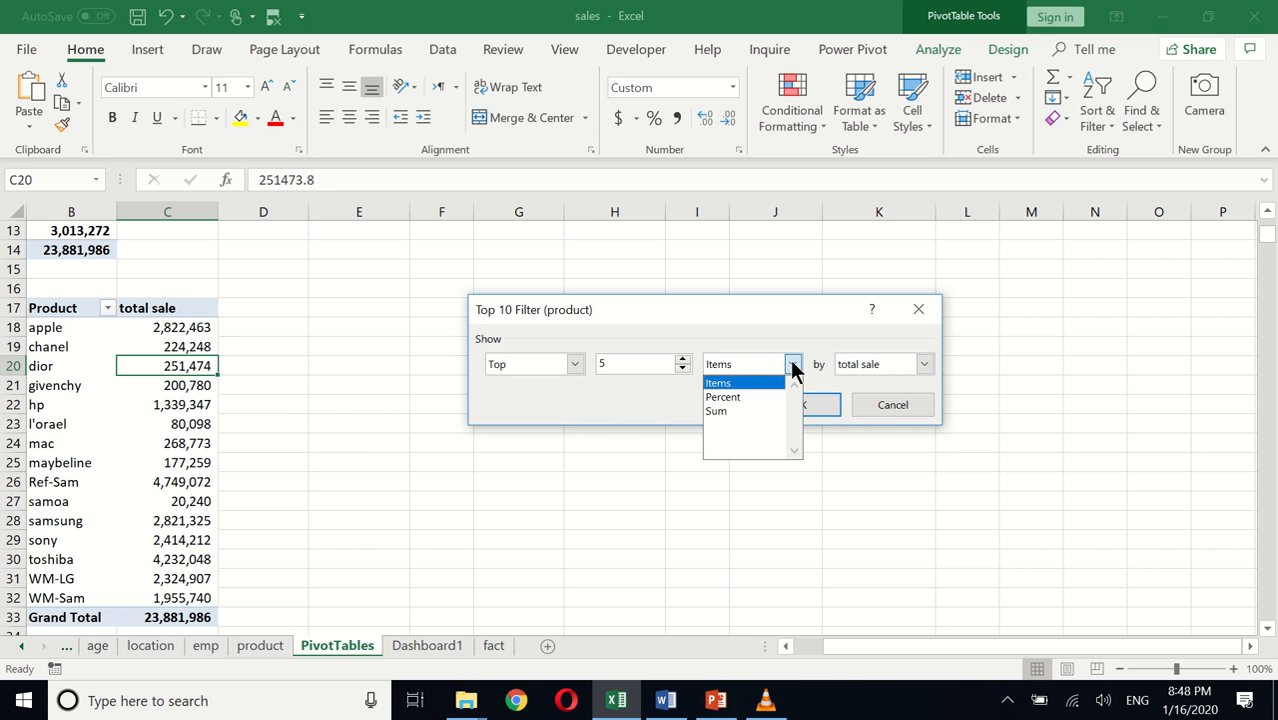
{"action": "left_click", "coordinate": [792, 366]}
{"action": "left_click", "coordinate": [796, 413]}
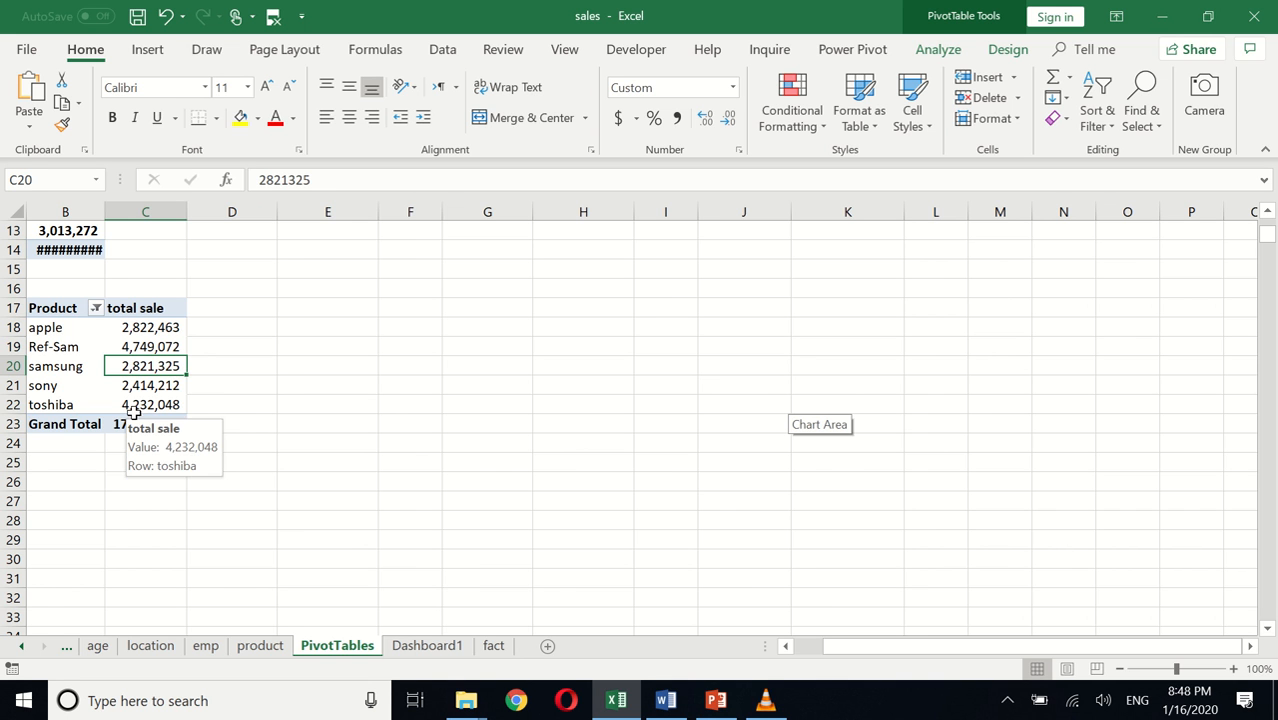
Step: Drill down into apple's total sale to list its source records on a new sheet, and return to the PivotTables sheet
{"action": "left_click", "coordinate": [150, 308]}
{"action": "left_click", "coordinate": [143, 327]}
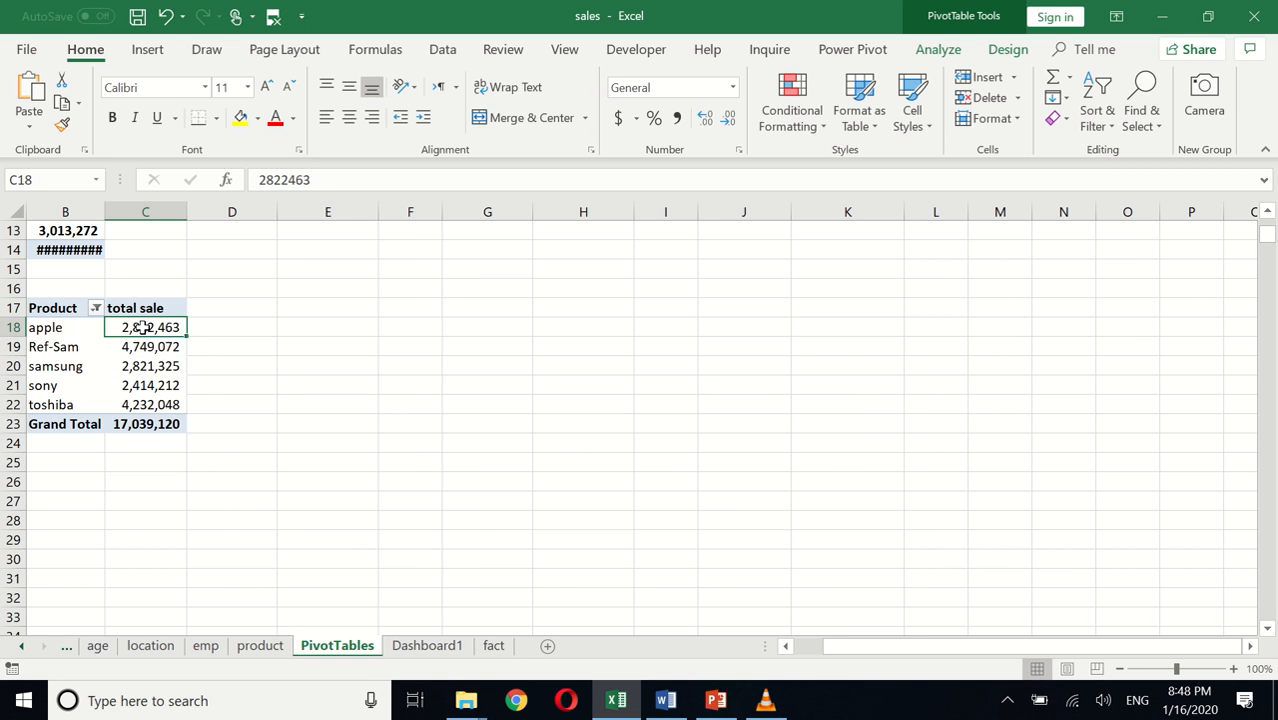
{"action": "double_click", "coordinate": [143, 327]}
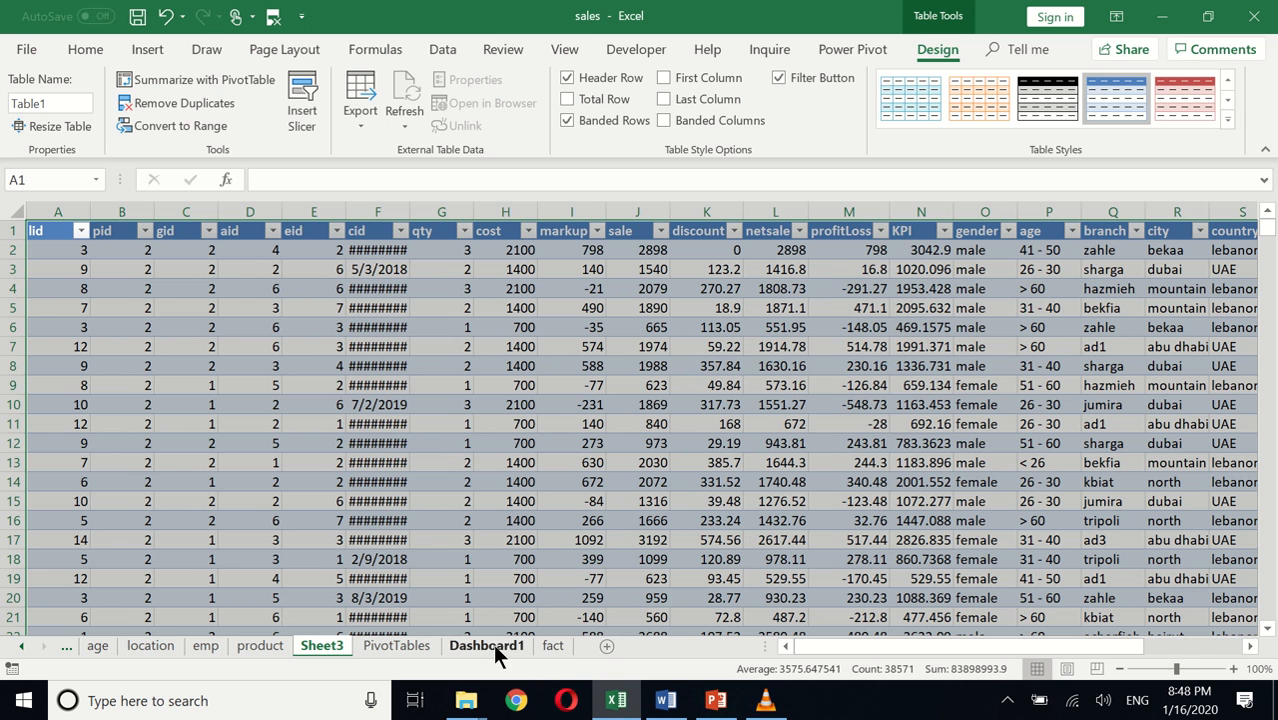
{"action": "left_click", "coordinate": [402, 645]}
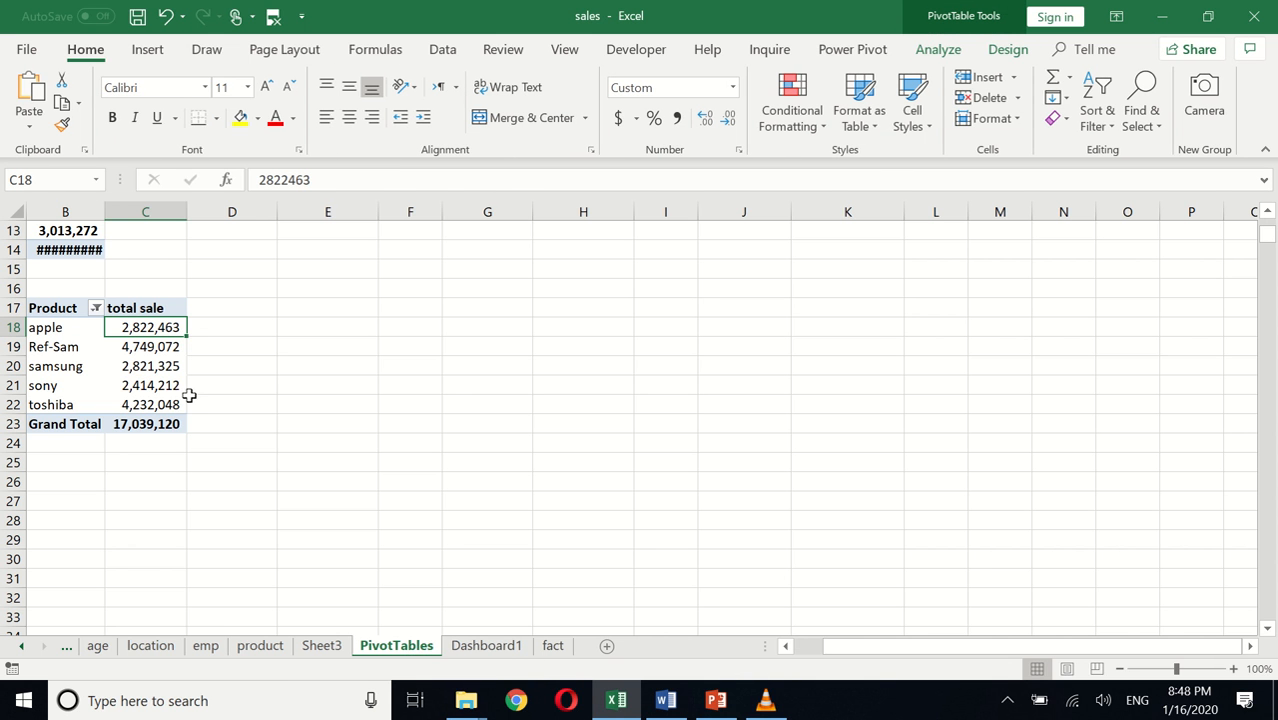
Step: Insert a clustered column PivotChart from the top 5 products PivotTable
{"action": "left_click", "coordinate": [148, 347]}
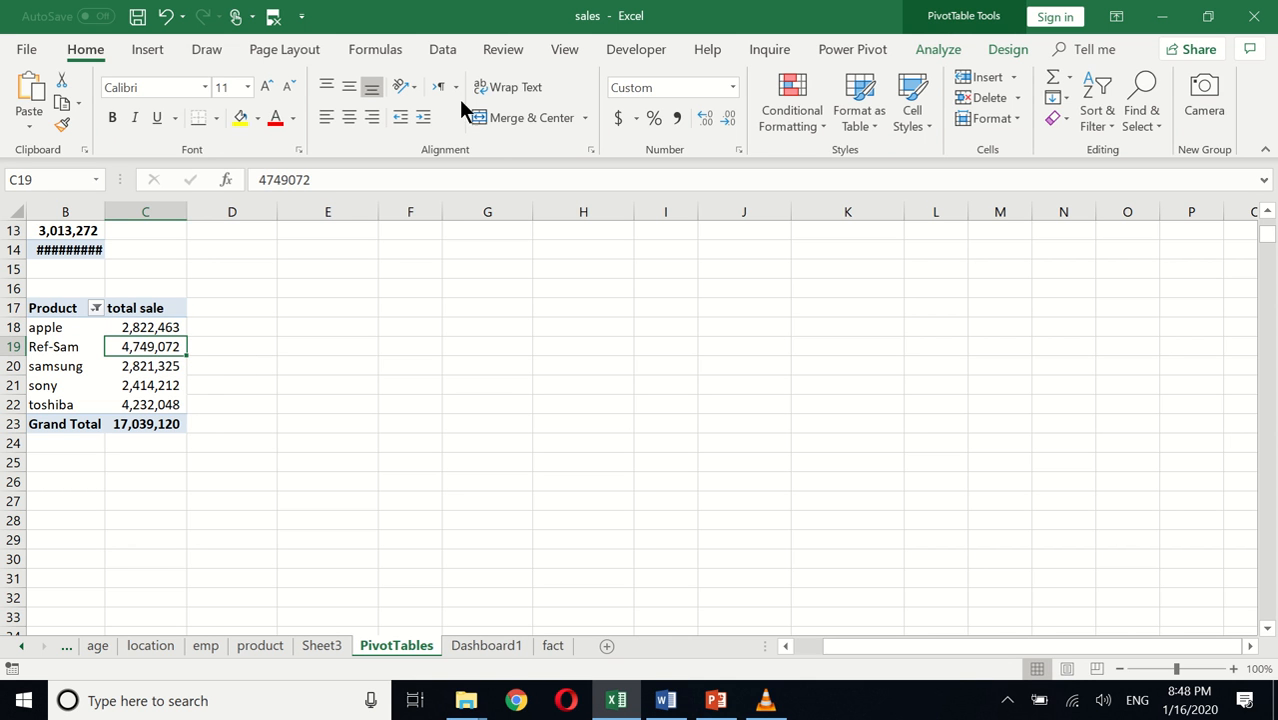
{"action": "left_click", "coordinate": [160, 45]}
{"action": "left_click", "coordinate": [674, 88]}
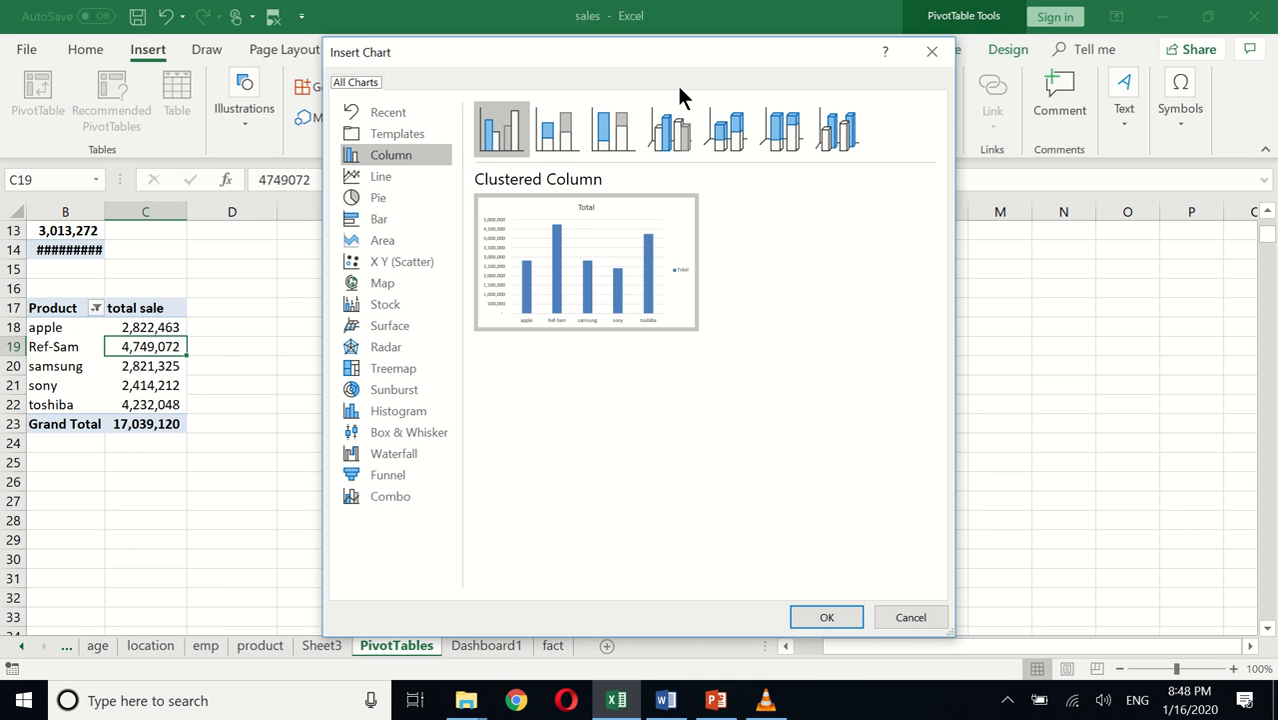
{"action": "mouse_move", "coordinate": [567, 238]}
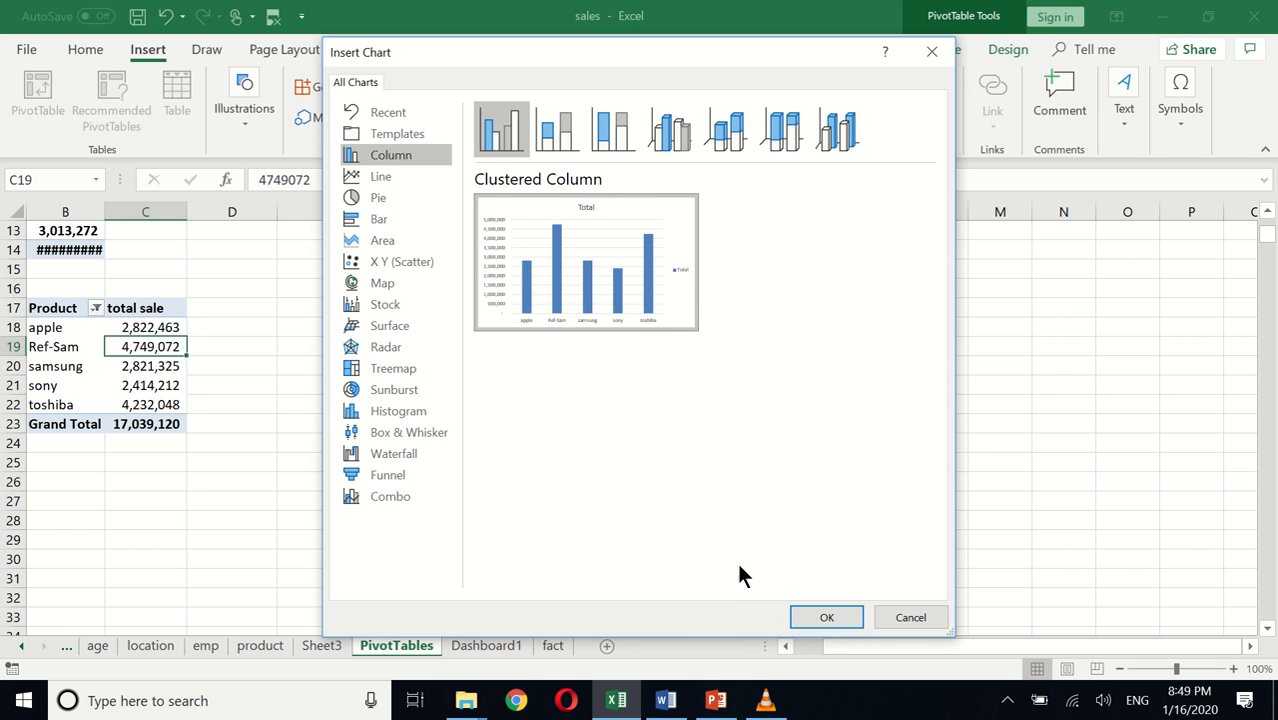
{"action": "left_click", "coordinate": [826, 617]}
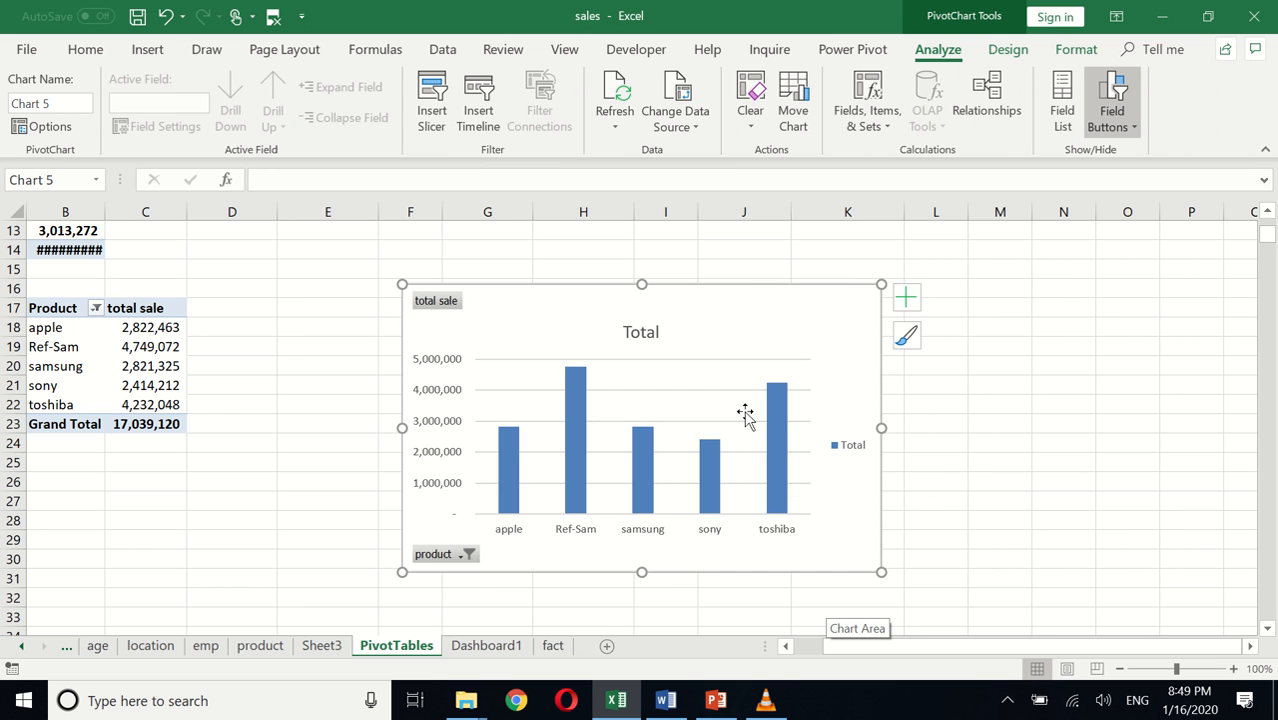
Step: Review the new chart's available elements and check the chart type required for the top 5 products in the Word document
{"action": "left_click", "coordinate": [774, 400]}
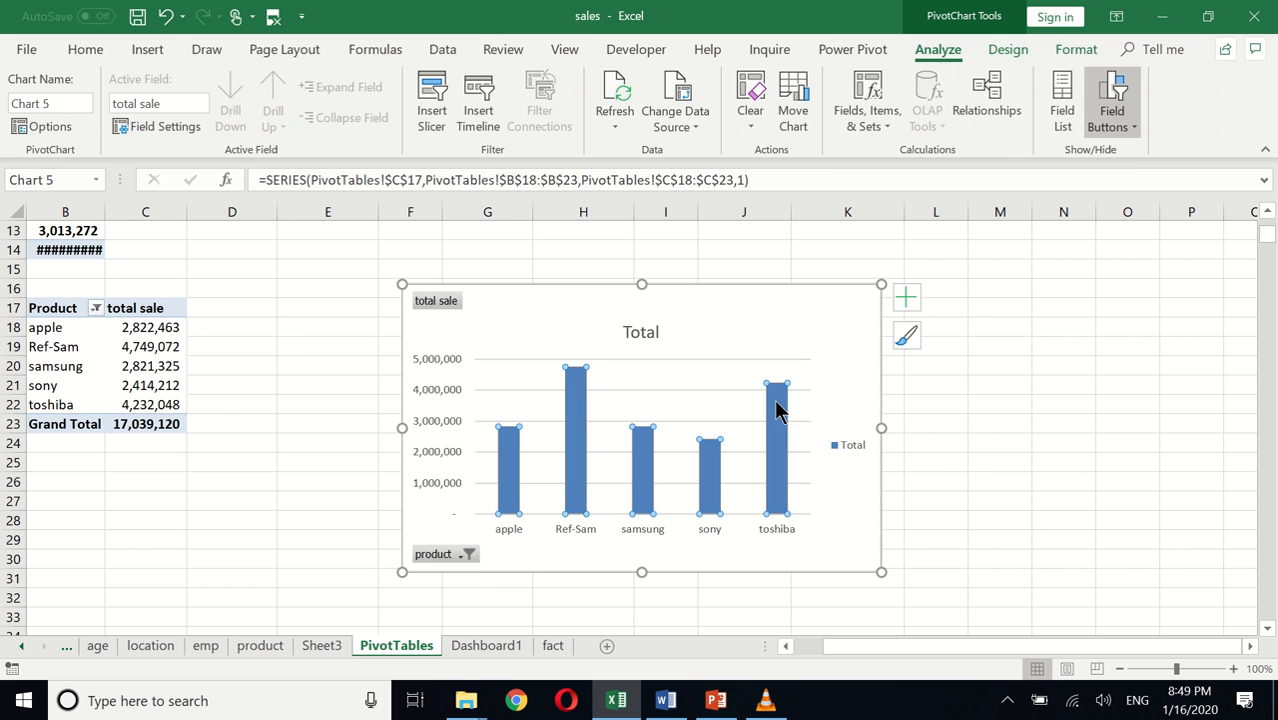
{"action": "left_click", "coordinate": [905, 295]}
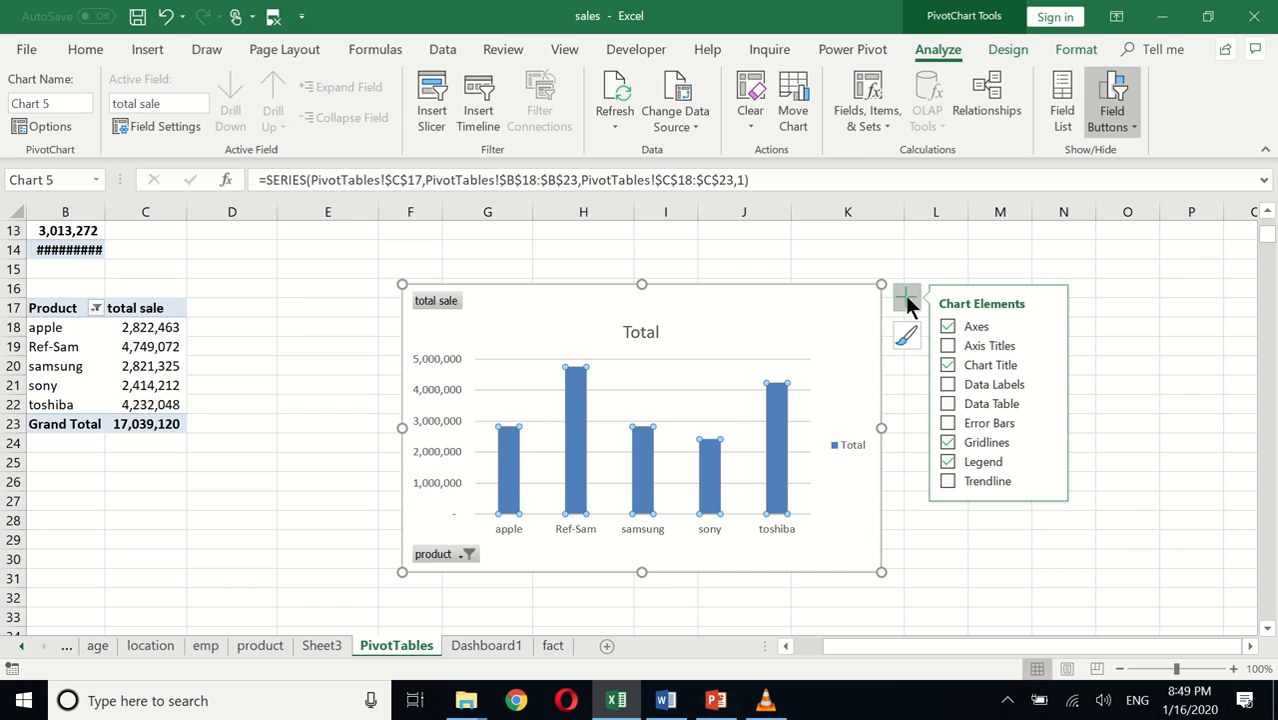
{"action": "left_click", "coordinate": [753, 316]}
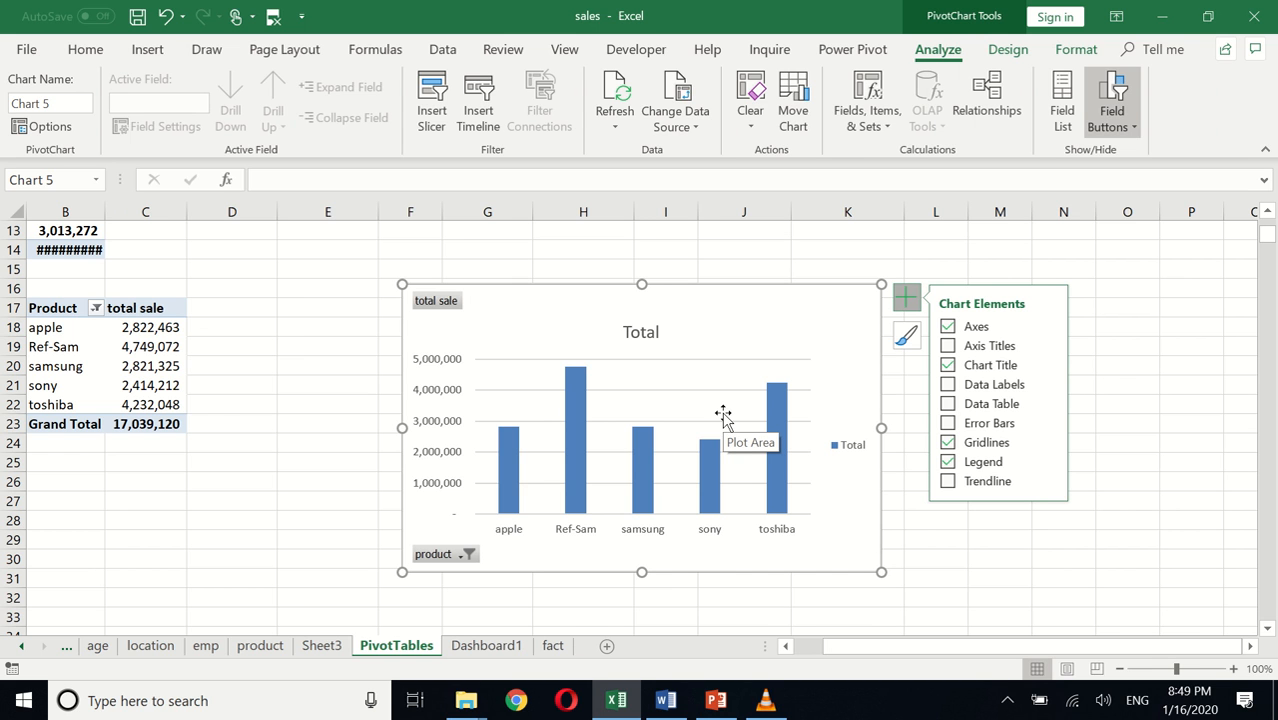
{"action": "key", "text": "alt+Tab"}
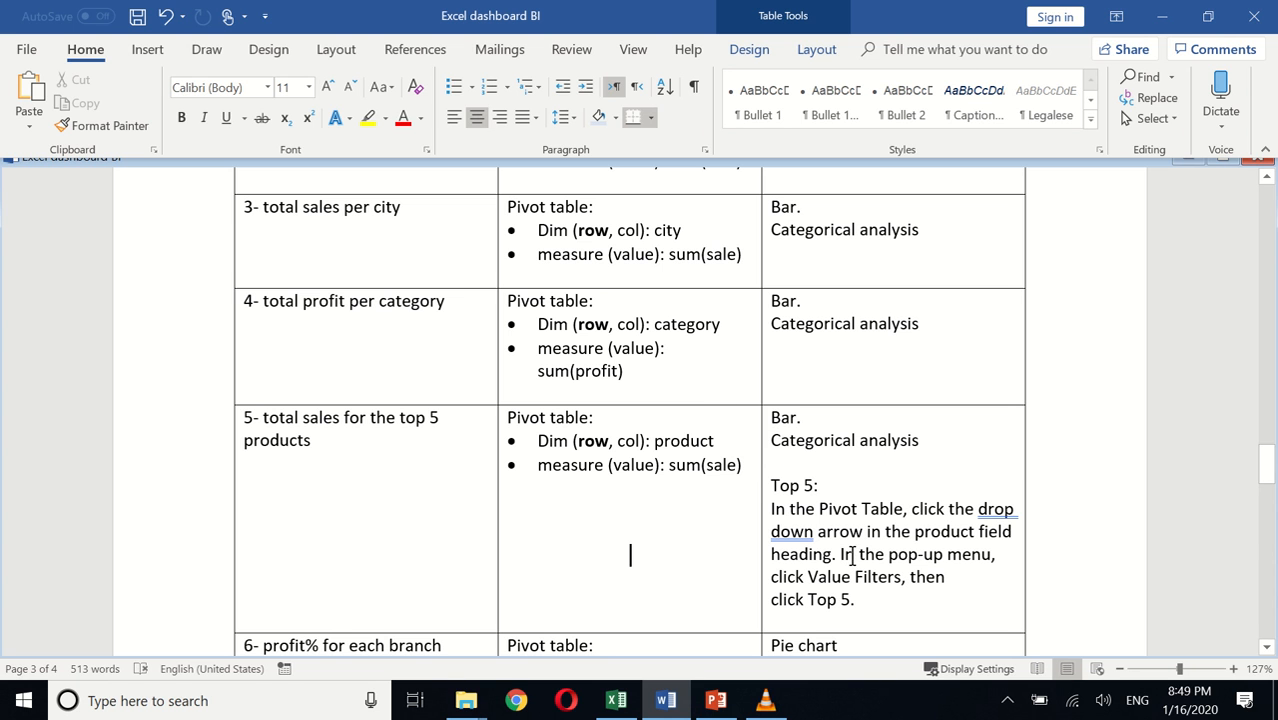
{"action": "key", "text": "alt+Tab"}
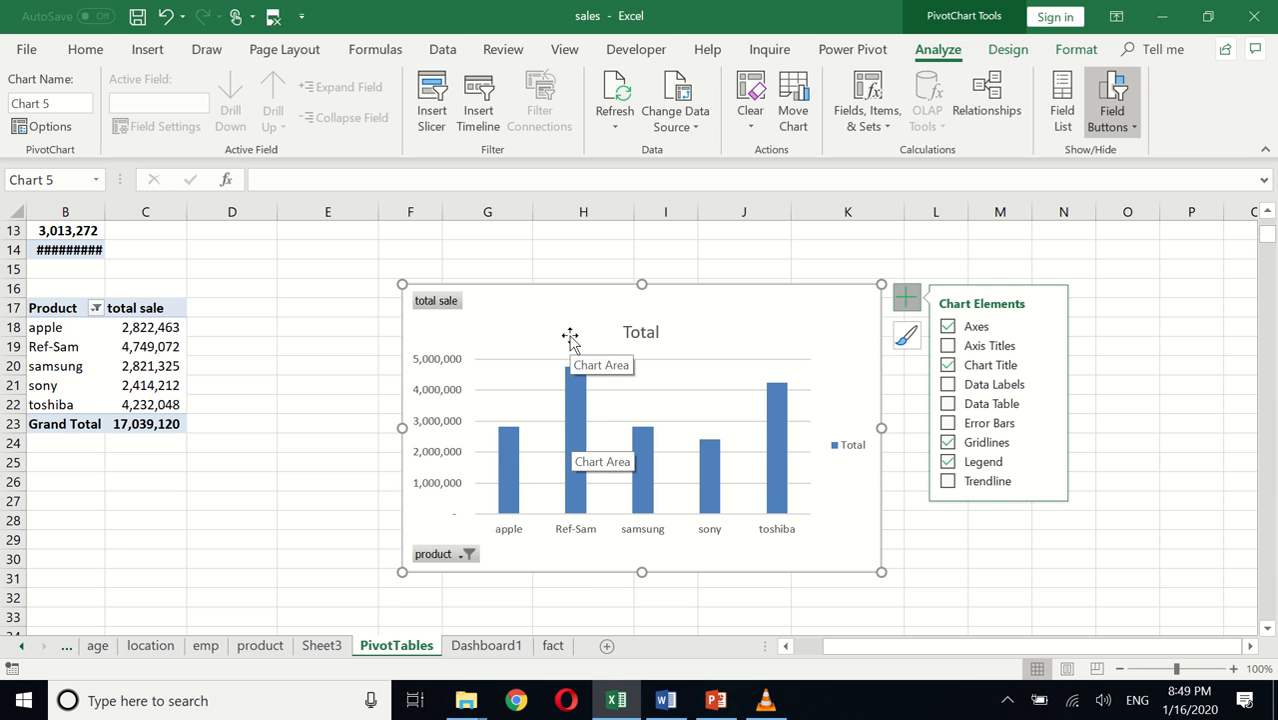
Step: Cut the top 5 products PivotChart from the PivotTables sheet and paste it at B35 on Dashboard1
{"action": "right_click", "coordinate": [569, 335]}
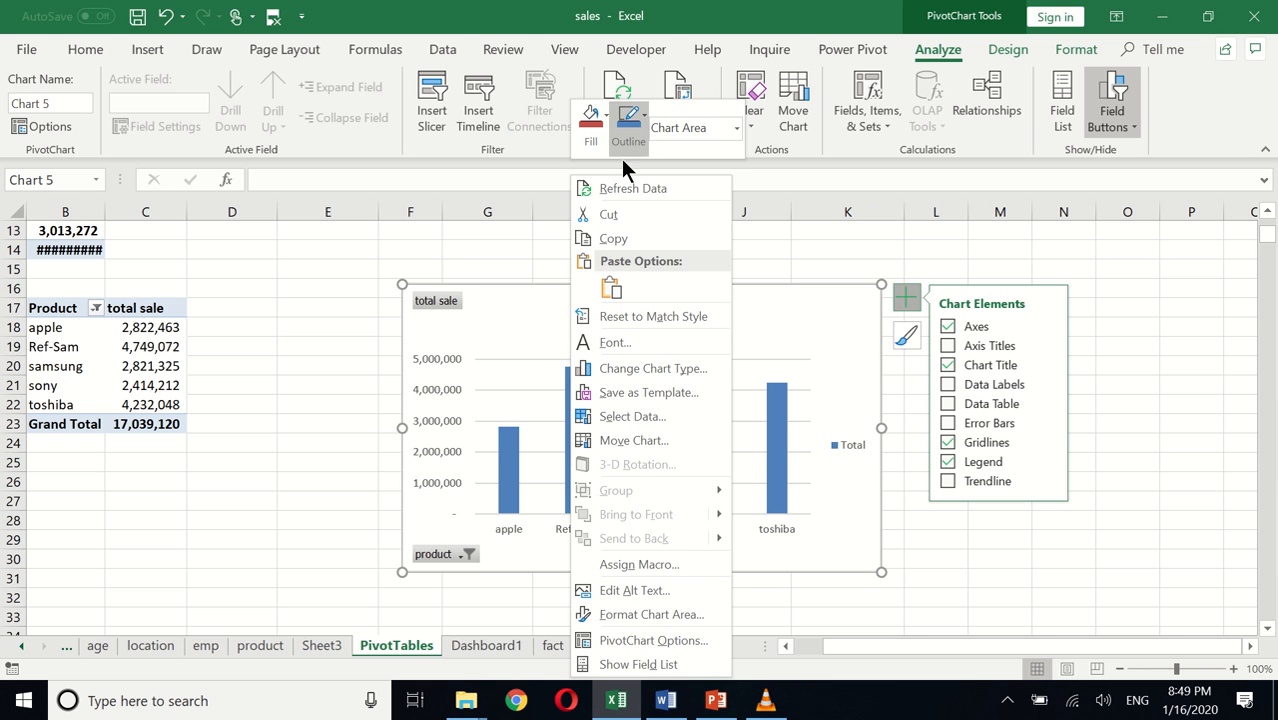
{"action": "left_click", "coordinate": [608, 214]}
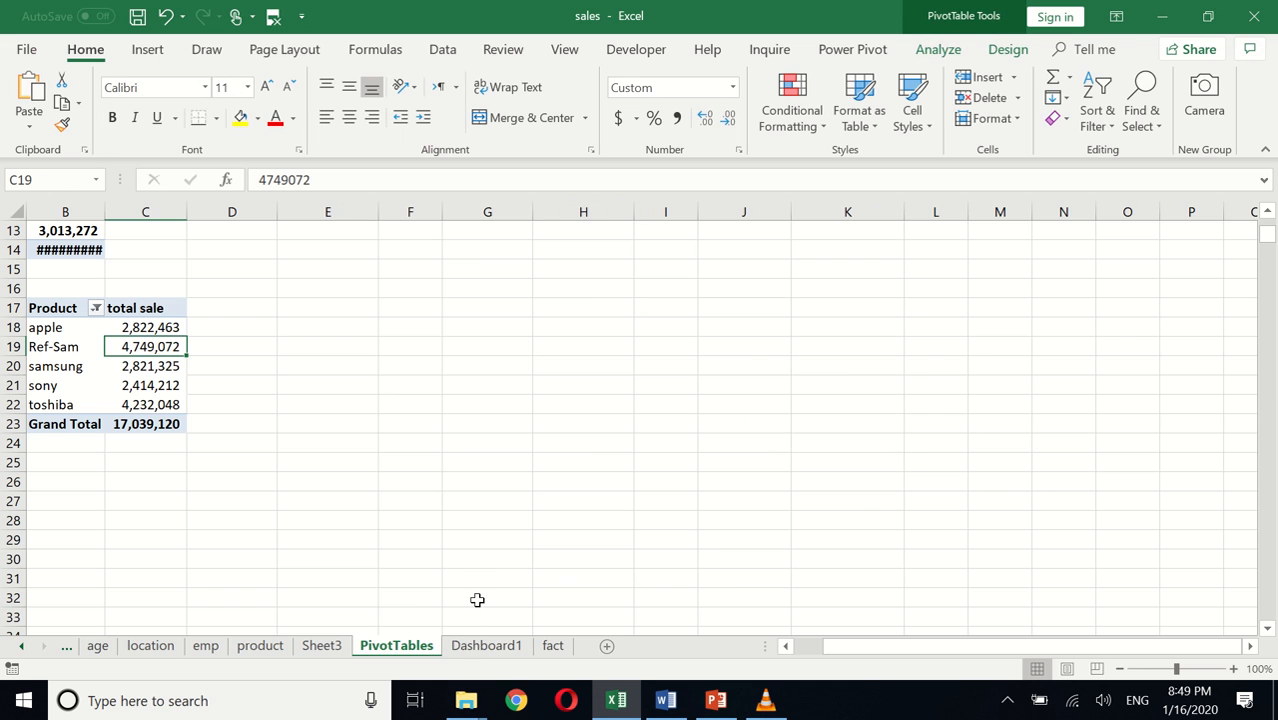
{"action": "left_click", "coordinate": [469, 645]}
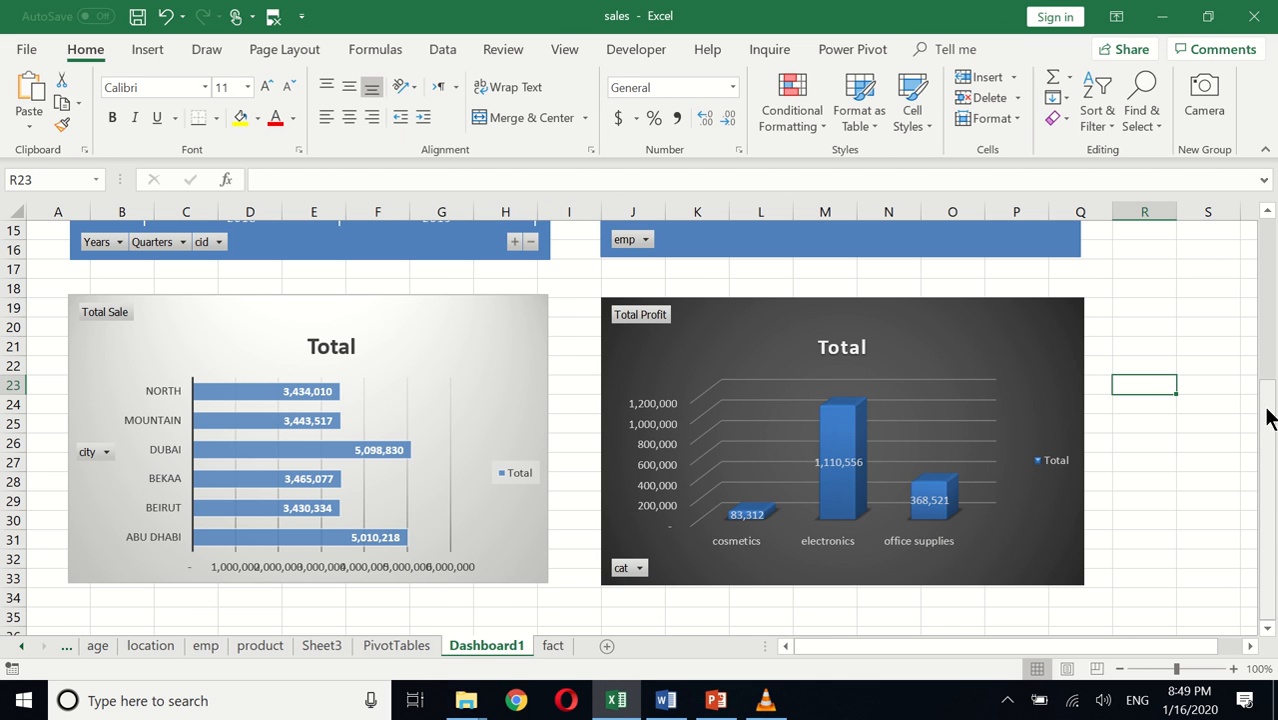
{"action": "left_click_drag", "start_coordinate": [1263, 410], "coordinate": [1263, 448]}
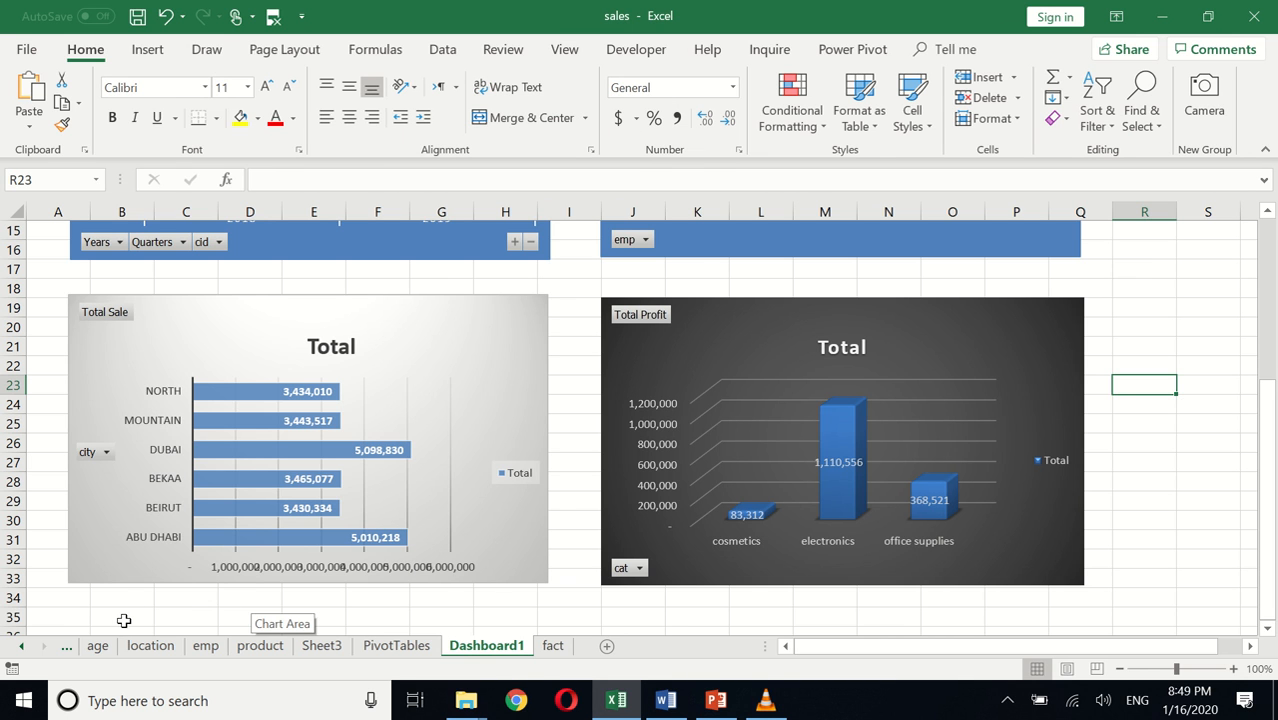
{"action": "left_click", "coordinate": [123, 620]}
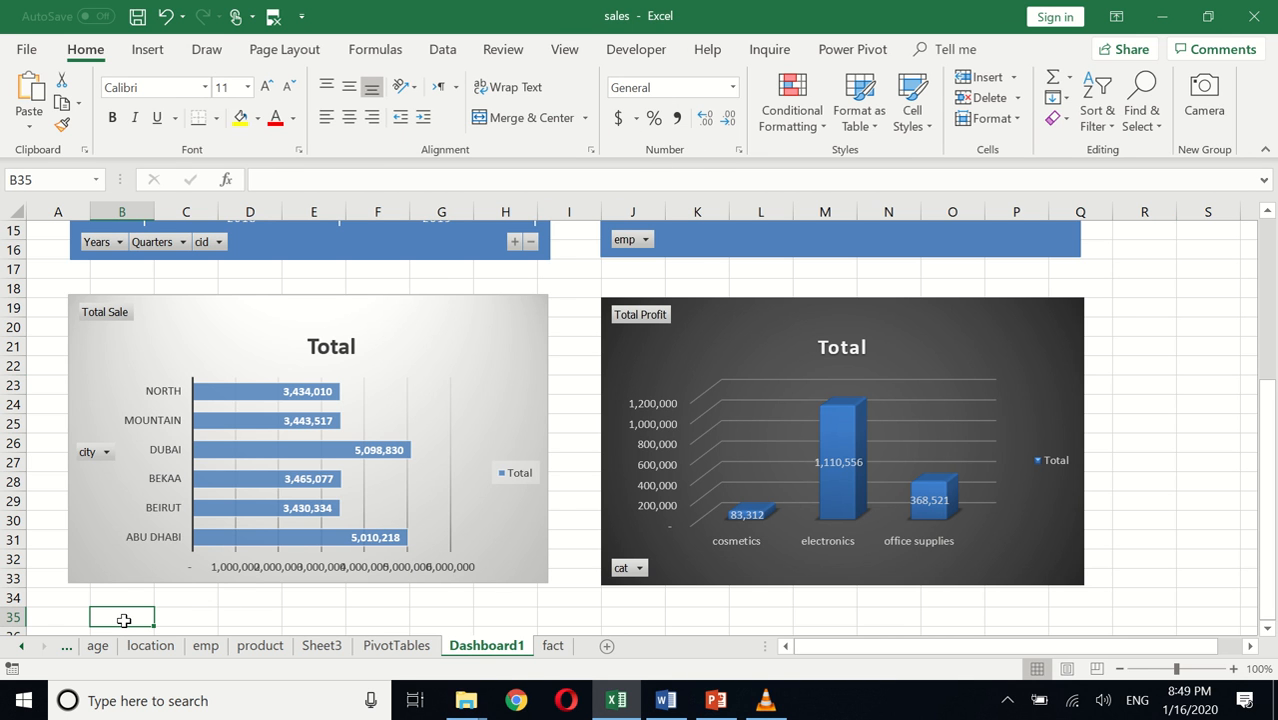
{"action": "key", "text": "ctrl+v"}
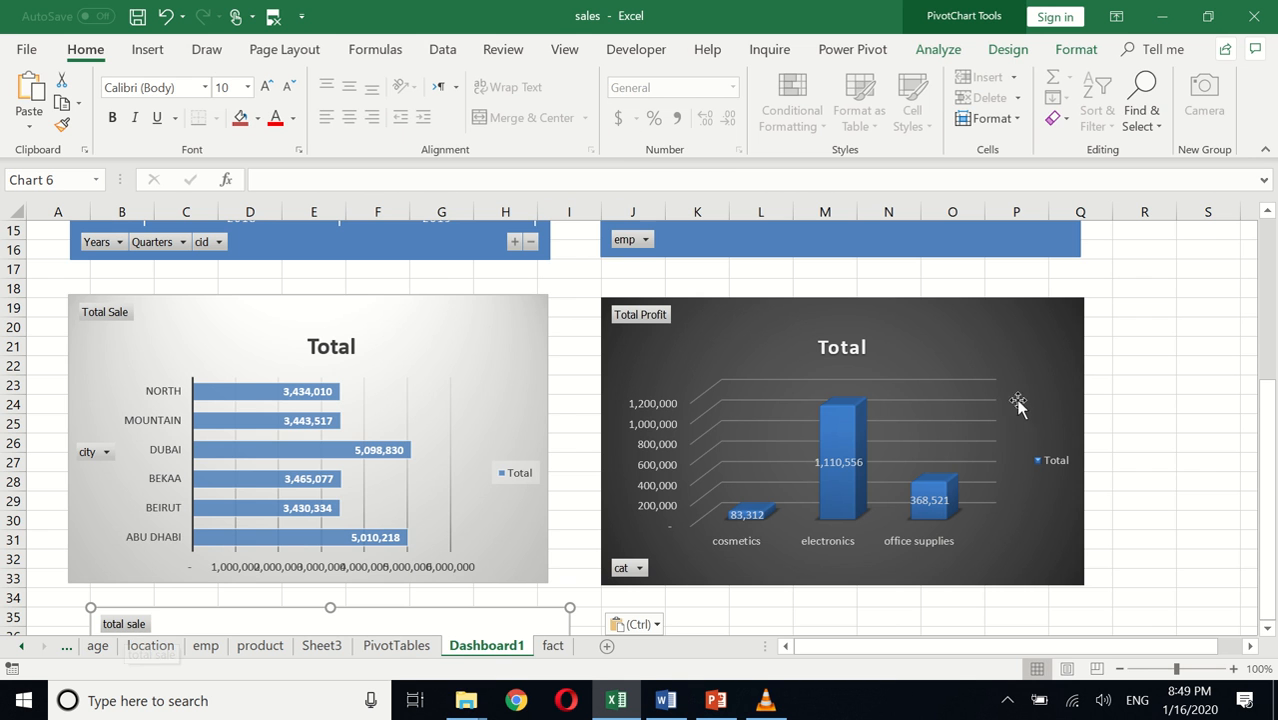
Step: Add data labels to the columns of the top 5 products chart on Dashboard1
{"action": "left_click", "coordinate": [1148, 533]}
{"action": "key", "text": "Page_Down"}
{"action": "key", "text": "Page_Down"}
{"action": "key", "text": "Page_Up"}
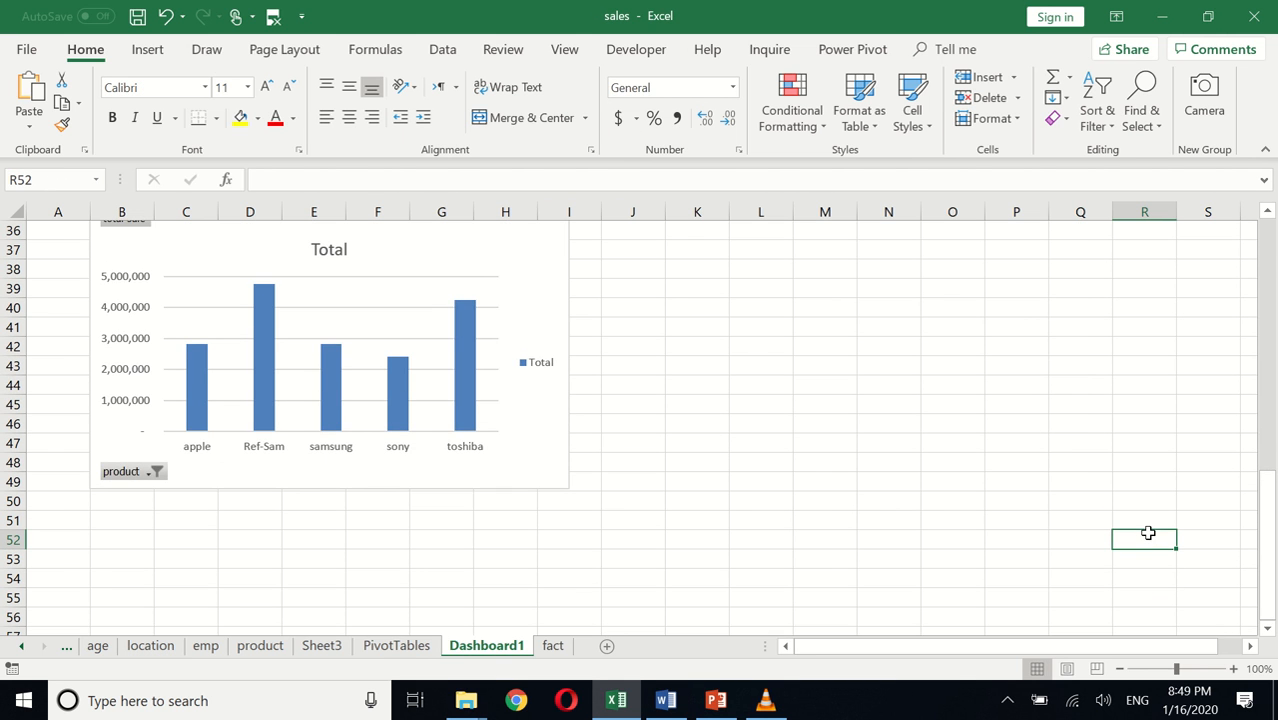
{"action": "left_click", "coordinate": [465, 367]}
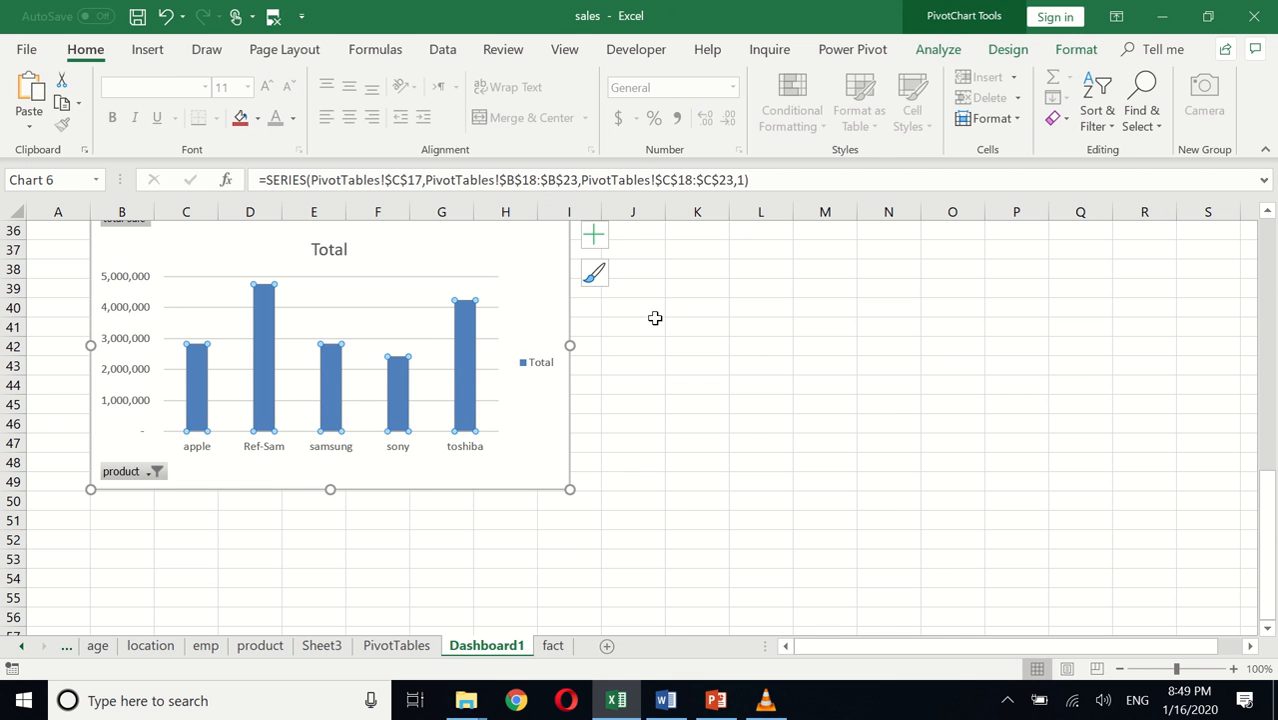
{"action": "left_click", "coordinate": [596, 243]}
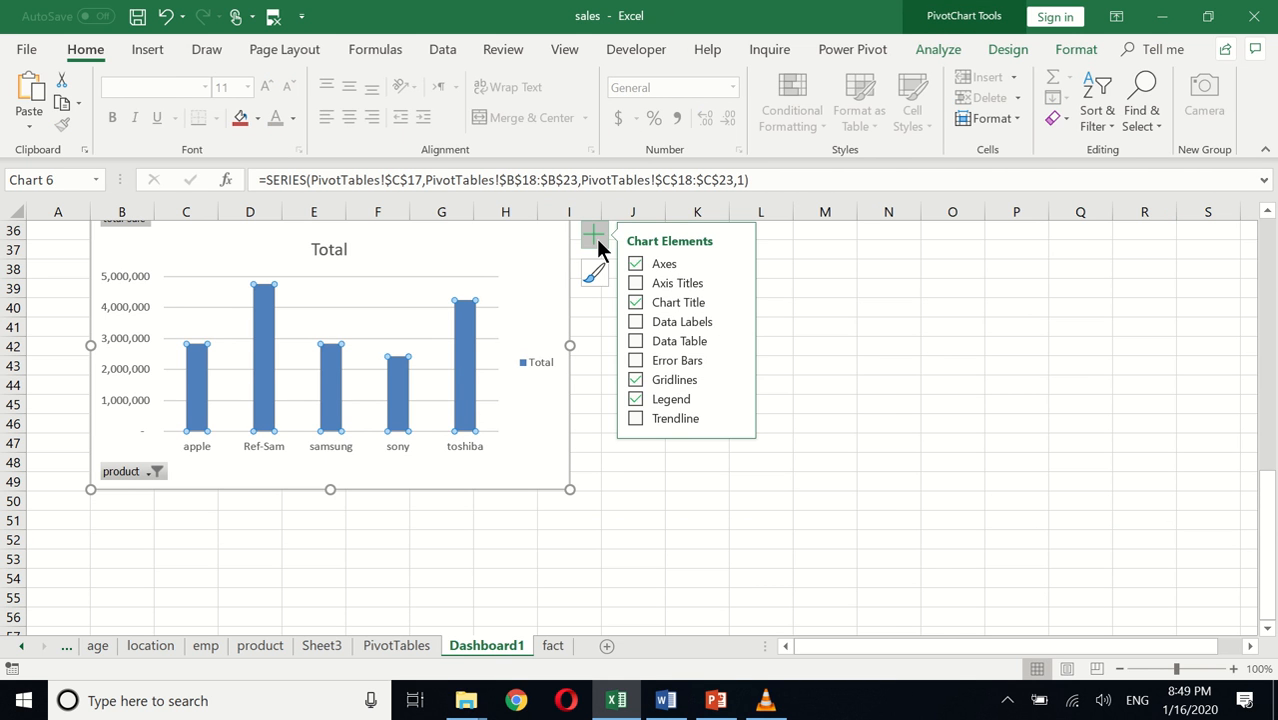
{"action": "left_click", "coordinate": [686, 324]}
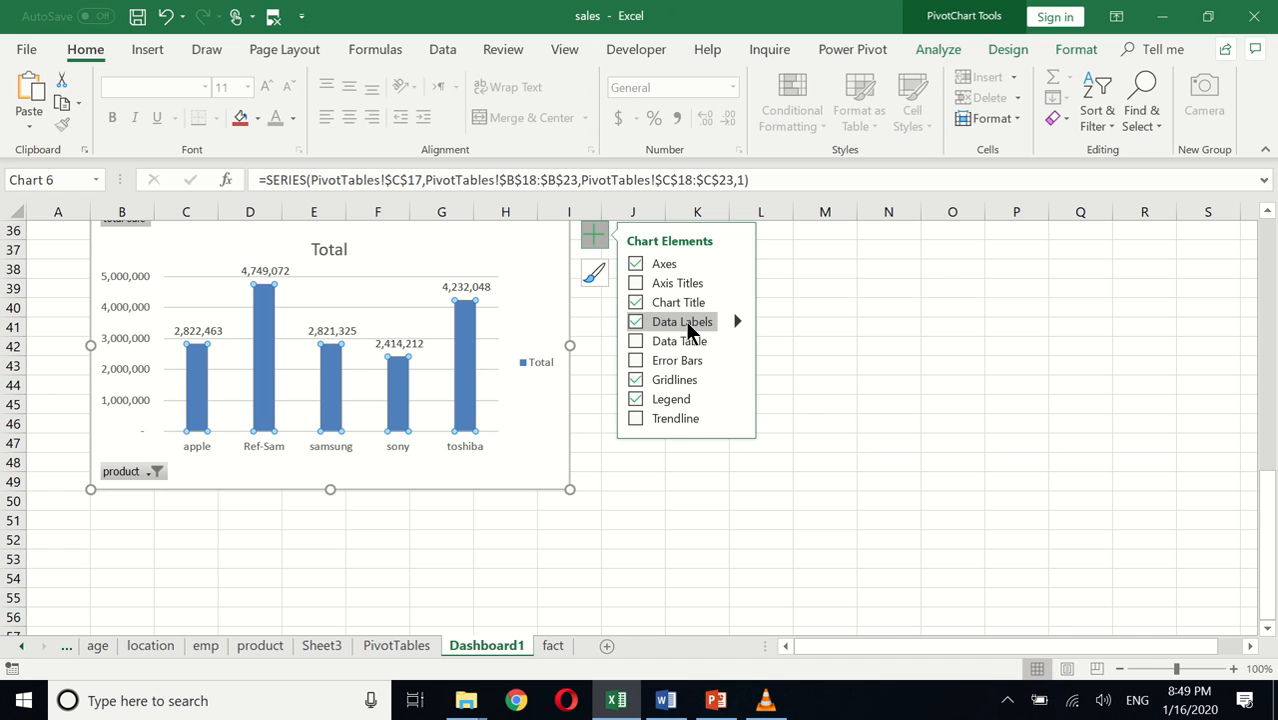
{"action": "left_click", "coordinate": [407, 519]}
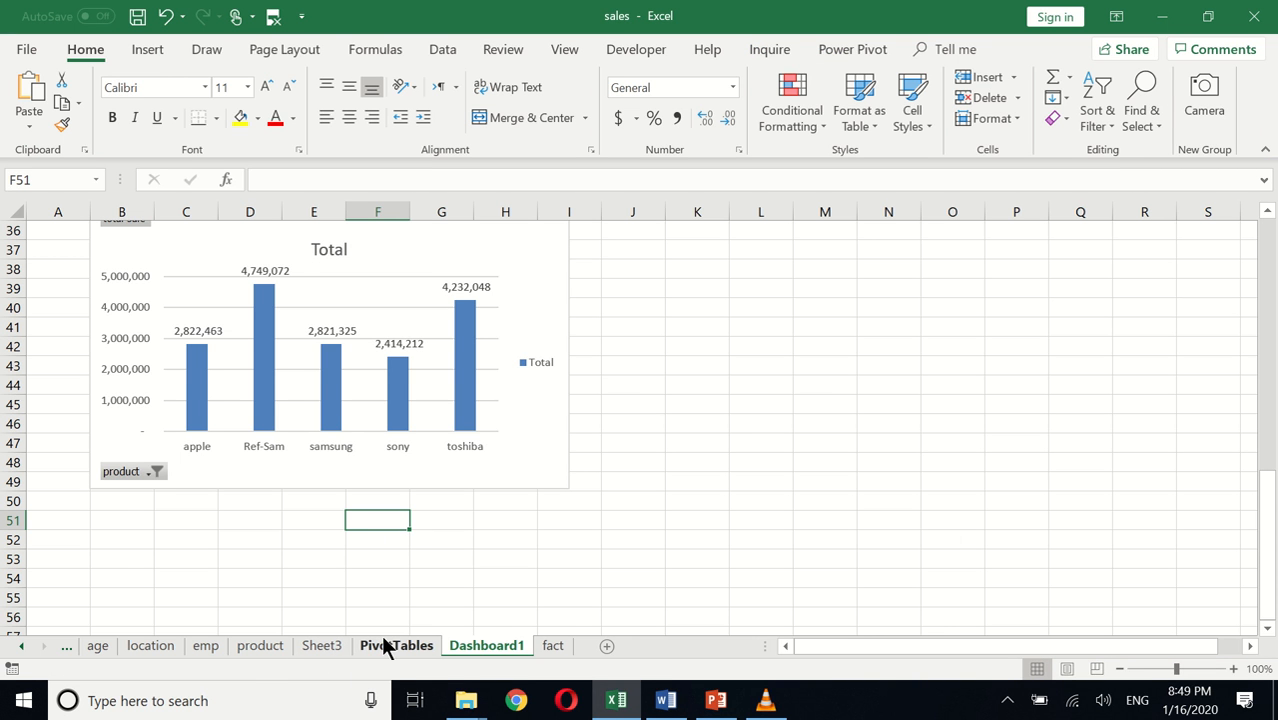
{"action": "mouse_move", "coordinate": [697, 8]}
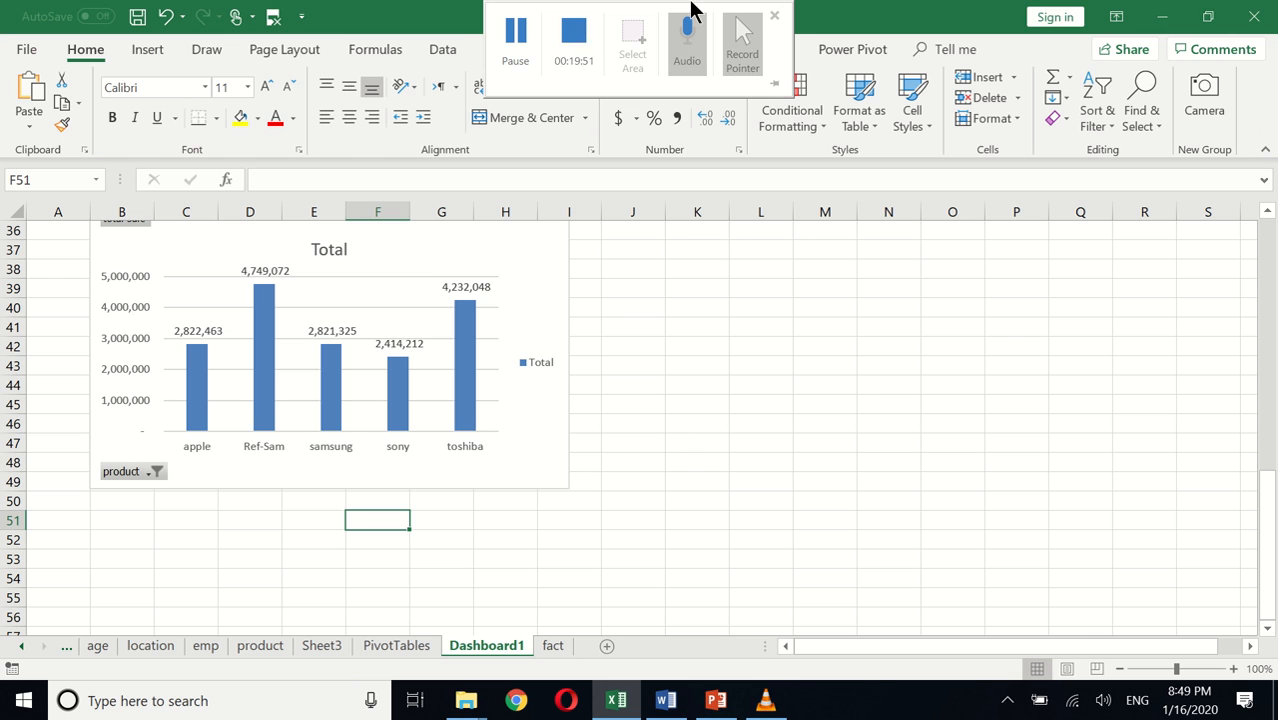
{"action": "left_click", "coordinate": [573, 22]}
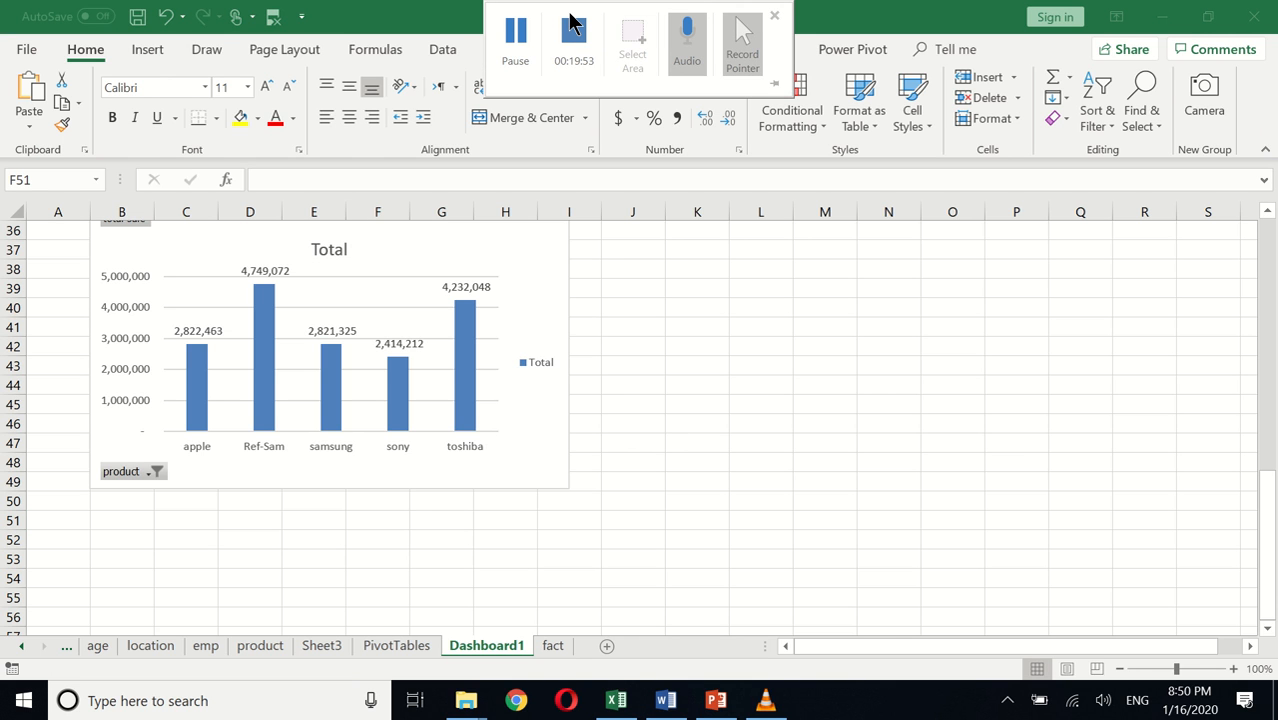